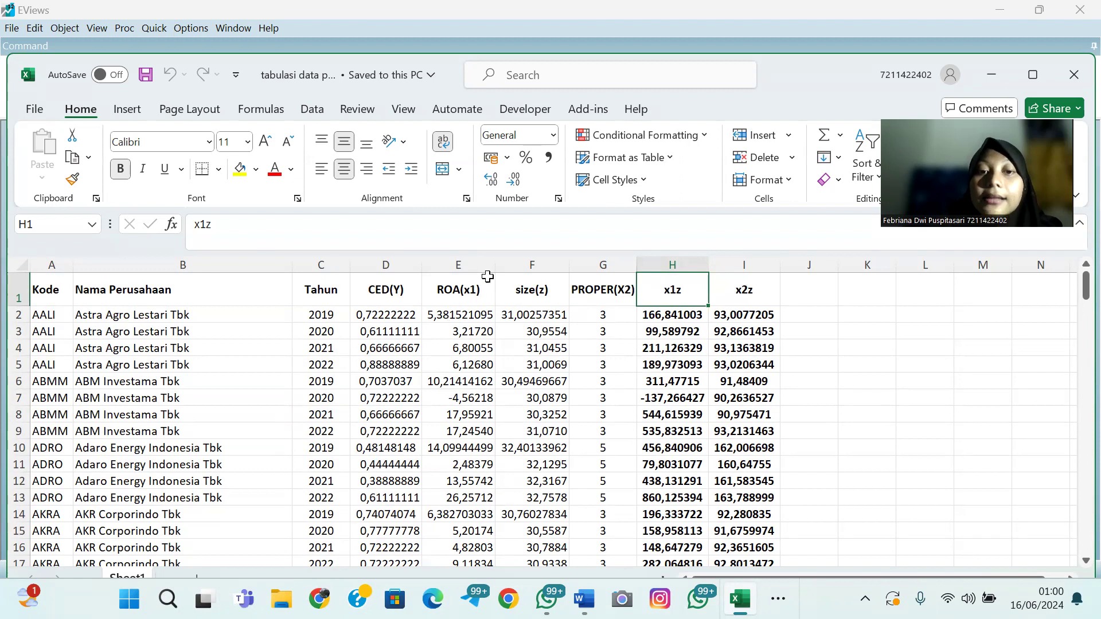
Inspect the row 2 formulas behind the x1z and x2z interaction columns
{"action": "left_click", "coordinate": [670, 313]}
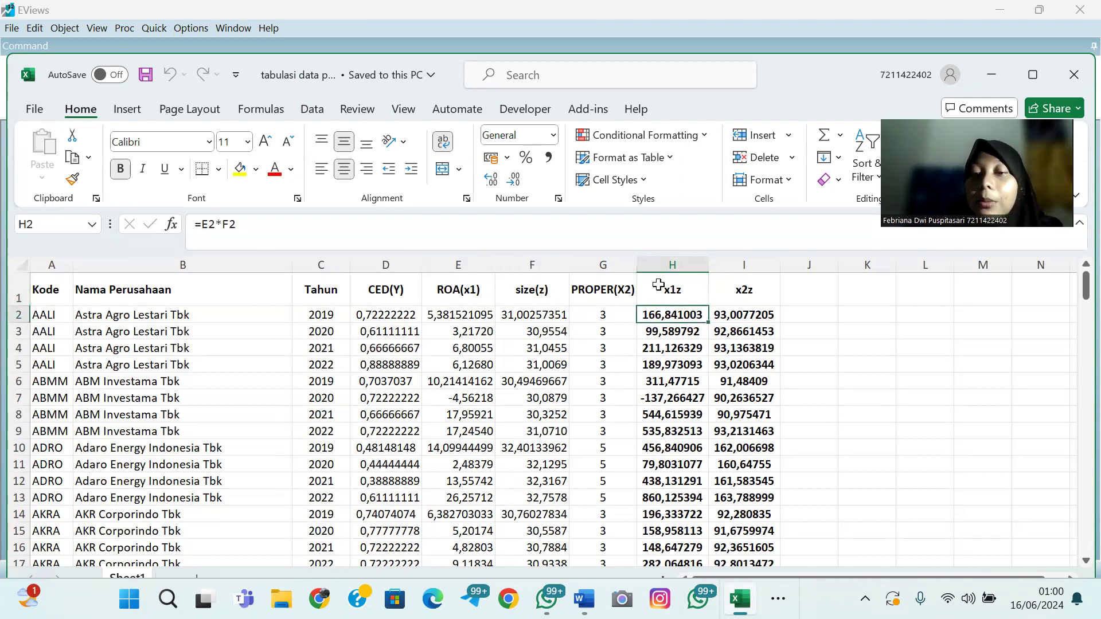
{"action": "left_click", "coordinate": [749, 289]}
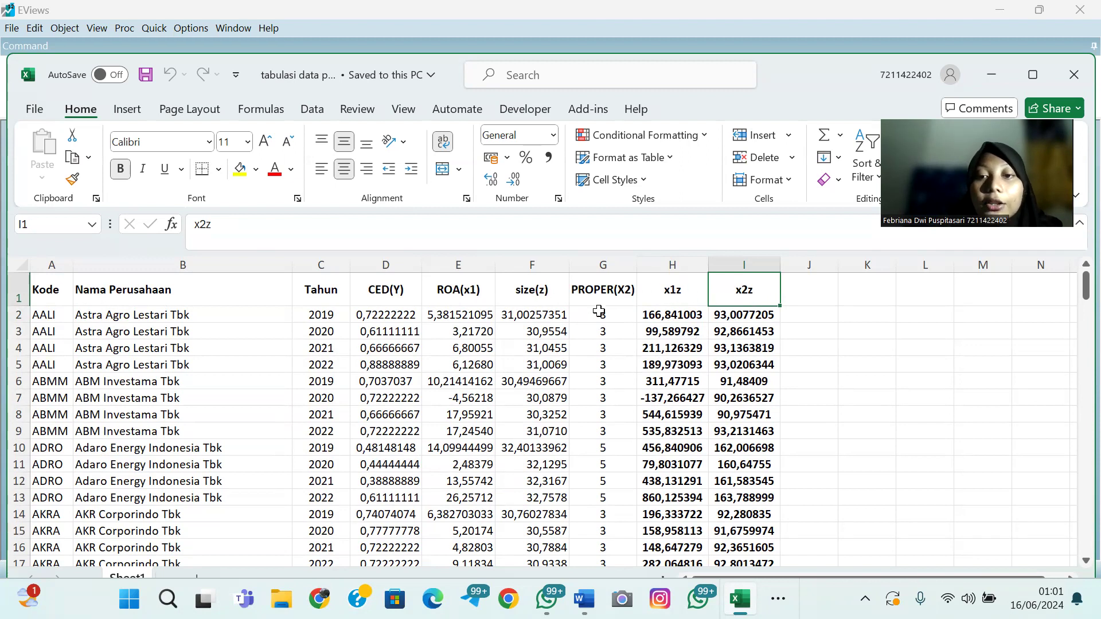
{"action": "left_click", "coordinate": [754, 313]}
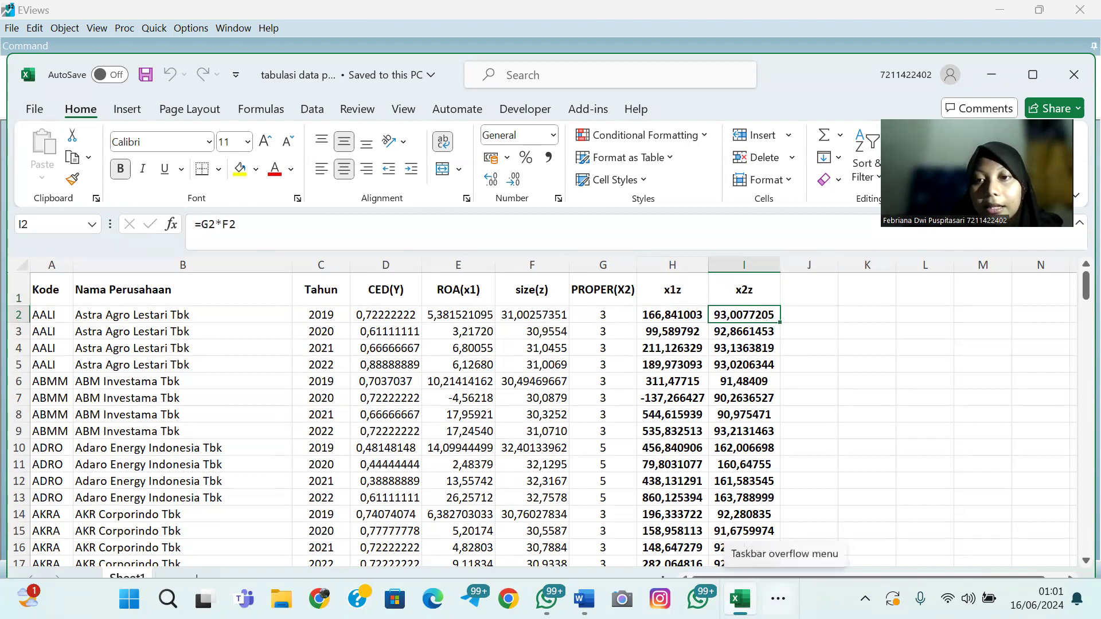
Switch to EViews and open the foreign Excel file "tabulasi data panel" from the Downloads folder
{"action": "left_click", "coordinate": [779, 599]}
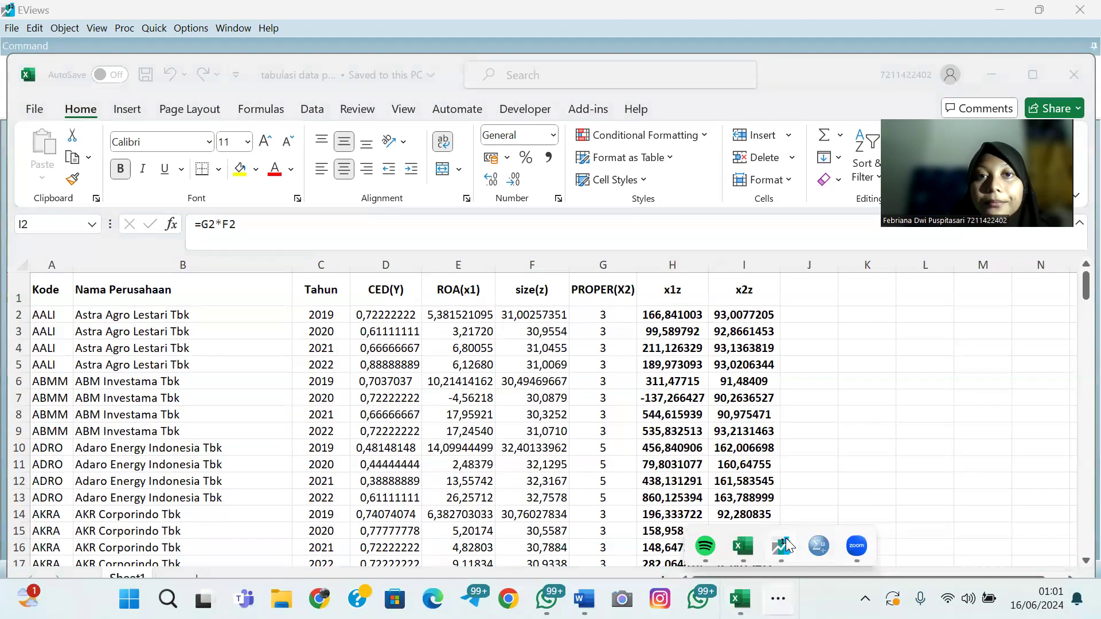
{"action": "left_click", "coordinate": [785, 542]}
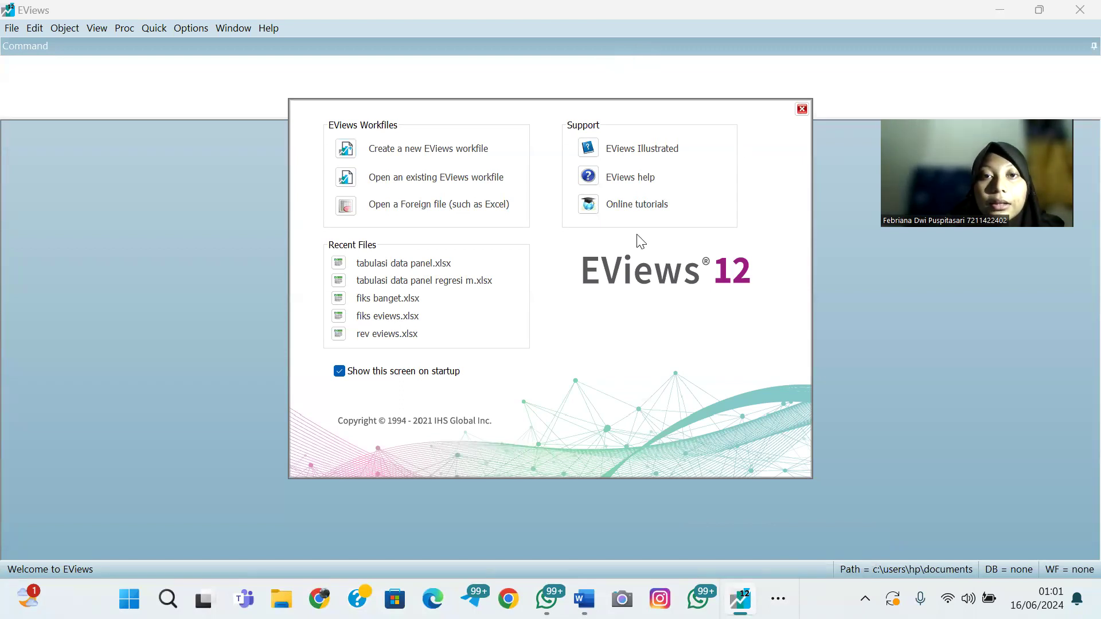
{"action": "left_click", "coordinate": [442, 205]}
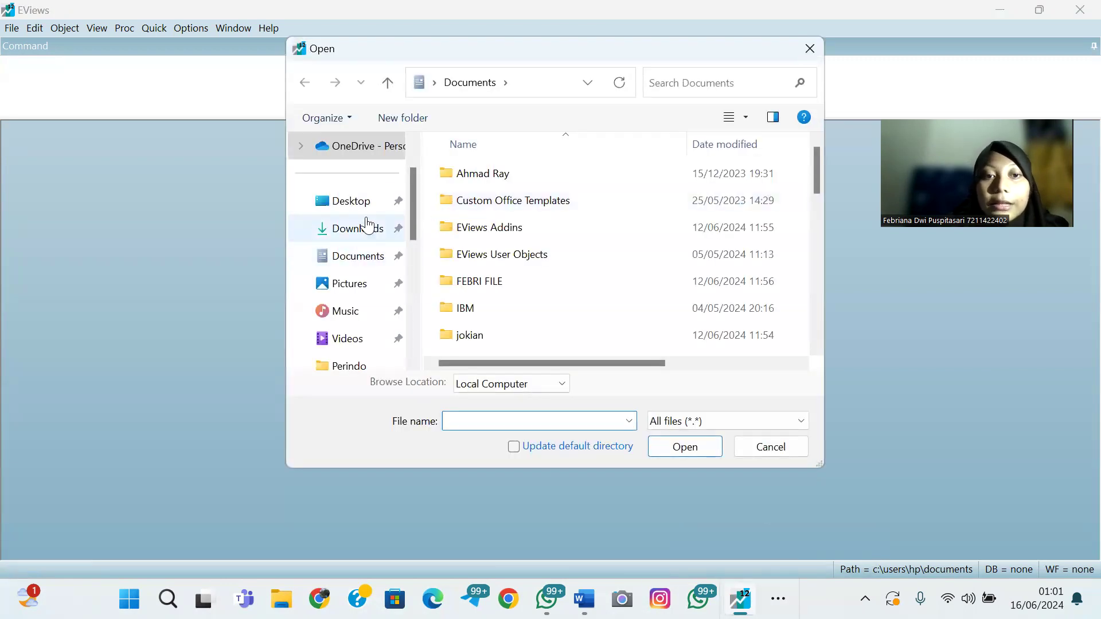
{"action": "left_click", "coordinate": [367, 226]}
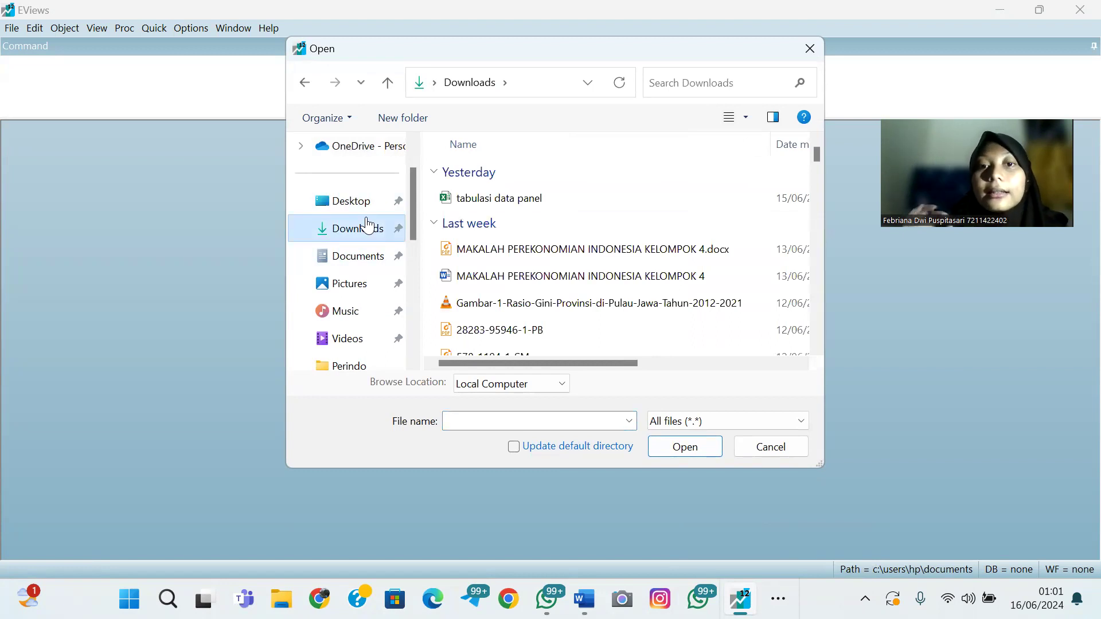
{"action": "double_click", "coordinate": [470, 199]}
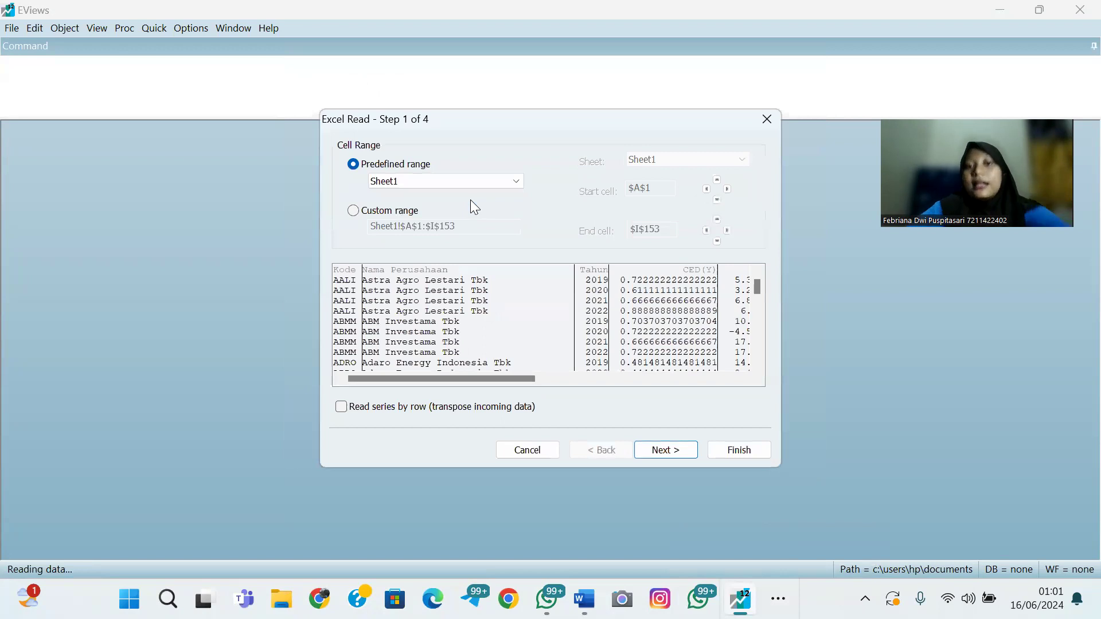
Accept the predefined Sheet1 range and the single names-only header line for the Excel import
{"action": "scroll", "coordinate": [664, 316], "scroll_direction": "right", "scroll_amount": 3}
{"action": "left_click", "coordinate": [664, 449]}
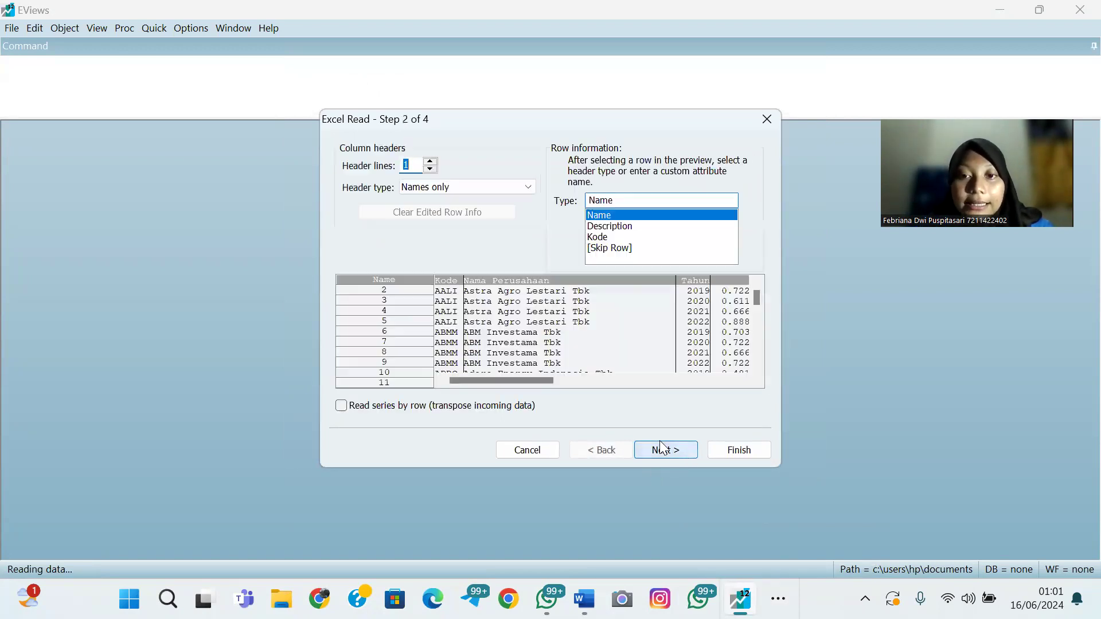
{"action": "left_click", "coordinate": [664, 450]}
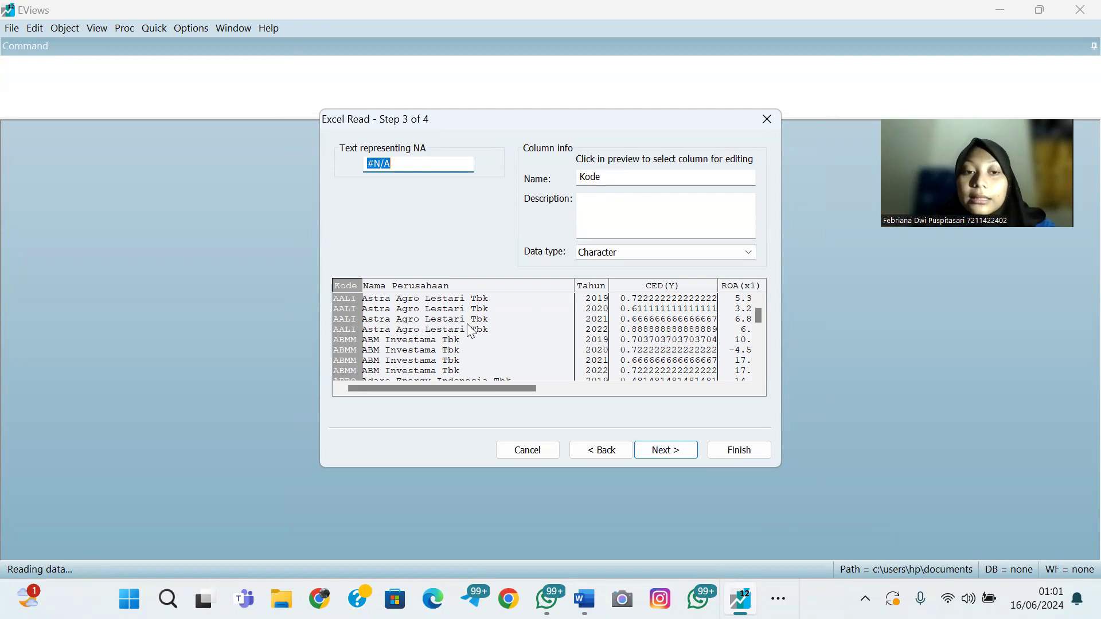
Check the Kode and Nama Perusahaan columns and set the Tahun column's data type to Date
{"action": "left_click", "coordinate": [414, 327]}
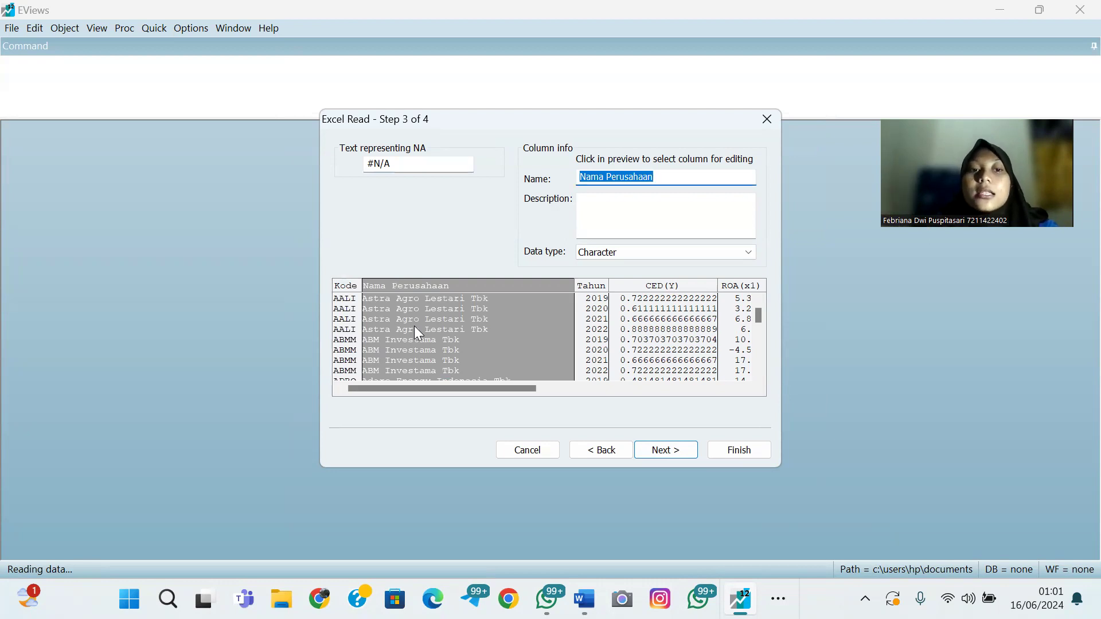
{"action": "left_click", "coordinate": [346, 322]}
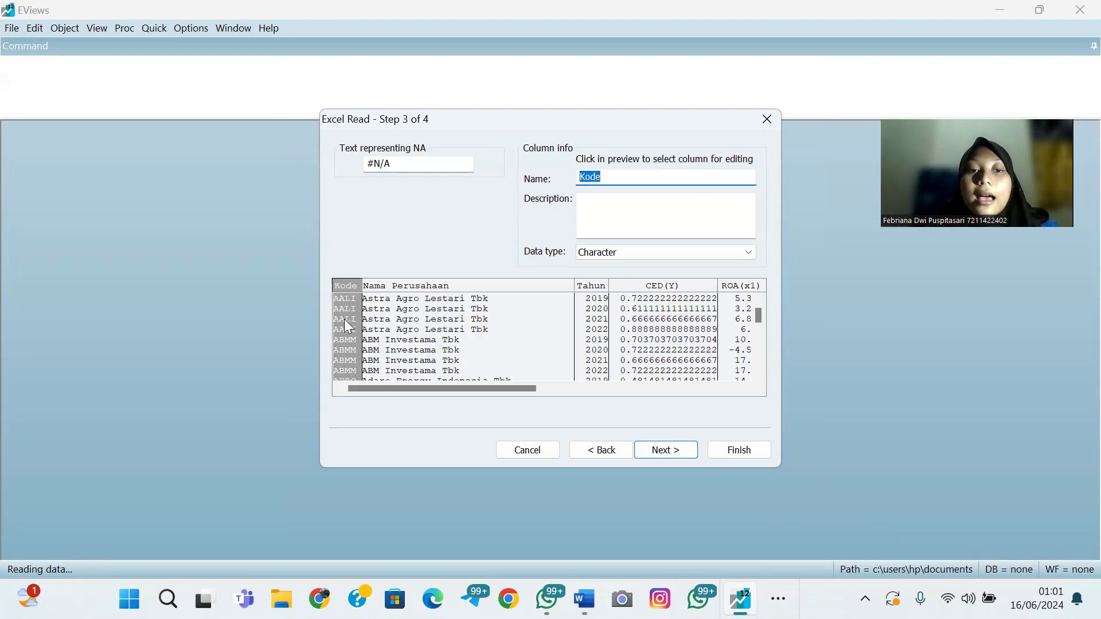
{"action": "left_click", "coordinate": [438, 329]}
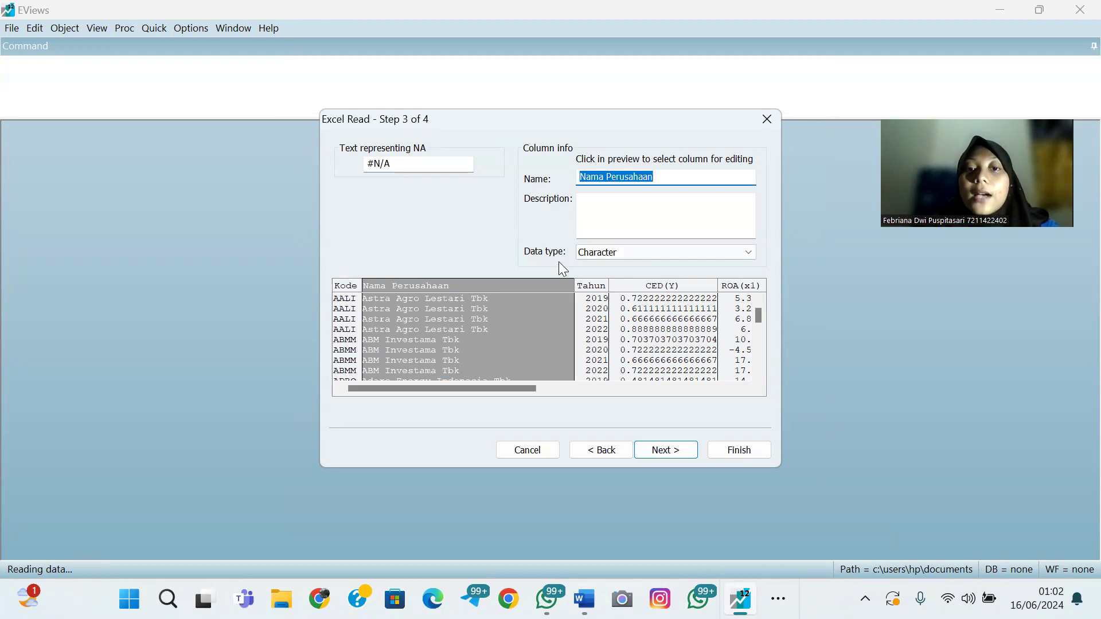
{"action": "left_click", "coordinate": [595, 351]}
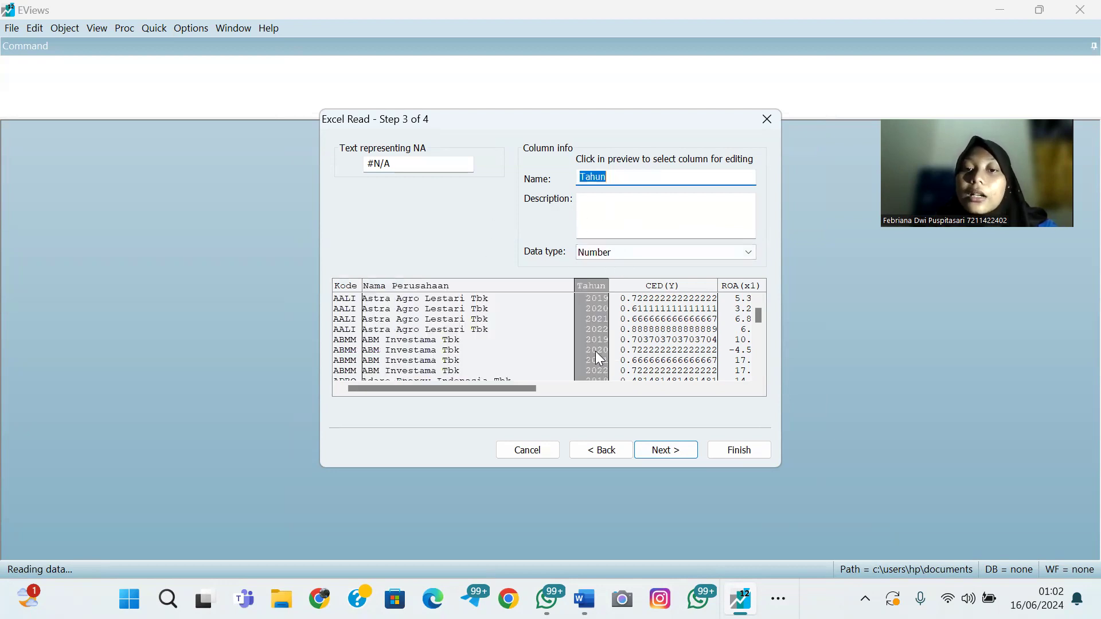
{"action": "left_click", "coordinate": [748, 252]}
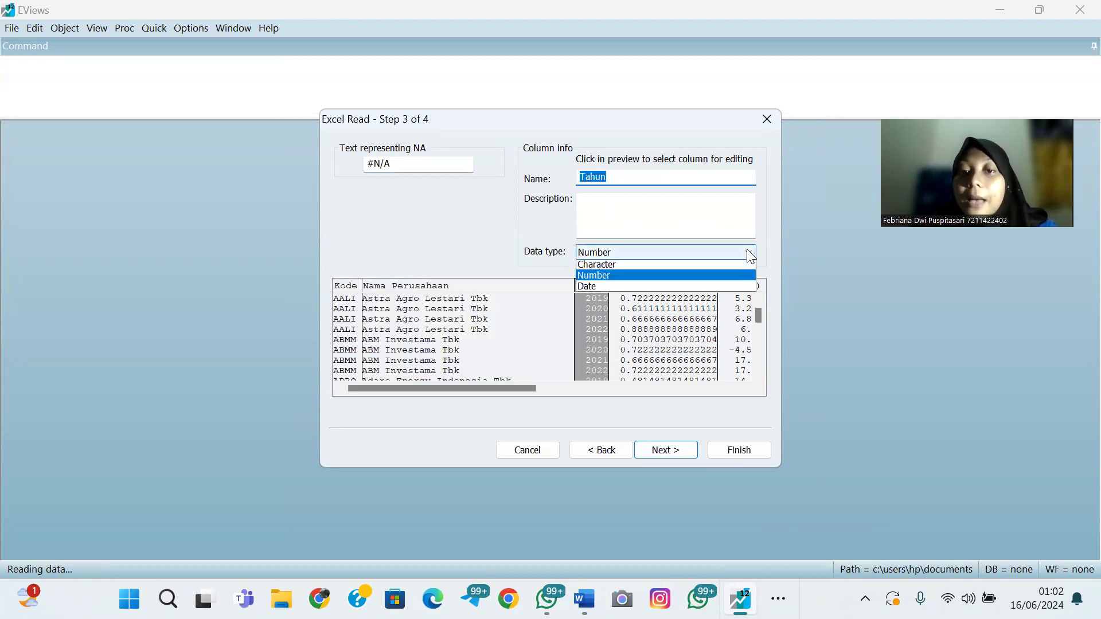
{"action": "left_click", "coordinate": [735, 288]}
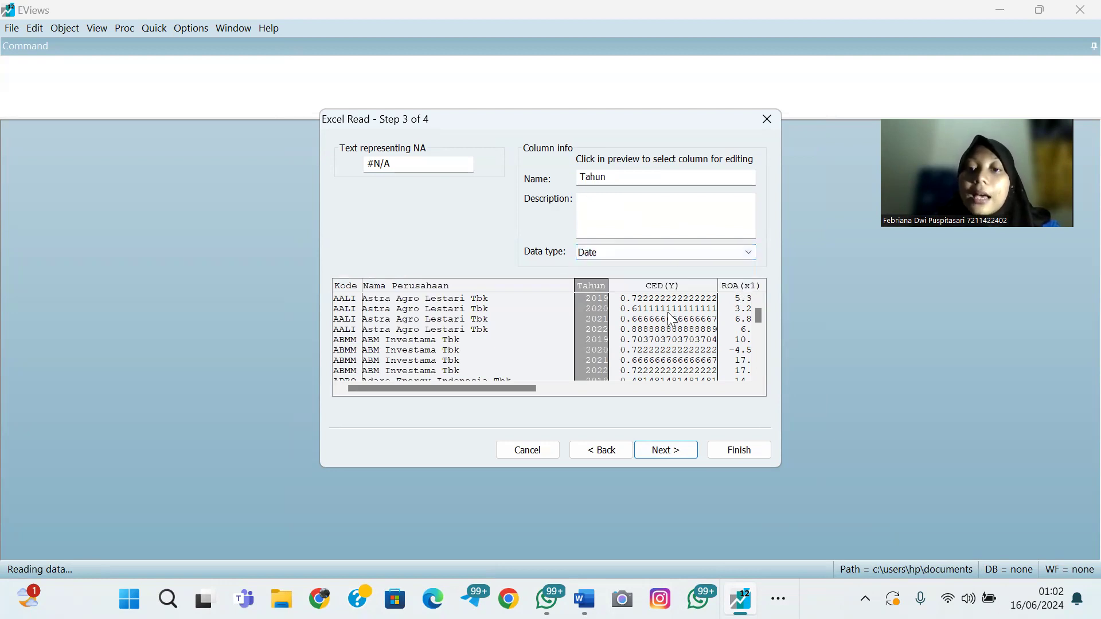
Review the data types of the CED(Y), ROA(x1), size(z), PROPER(X2), x1z and x2z columns
{"action": "left_click", "coordinate": [669, 317]}
{"action": "left_click", "coordinate": [623, 388]}
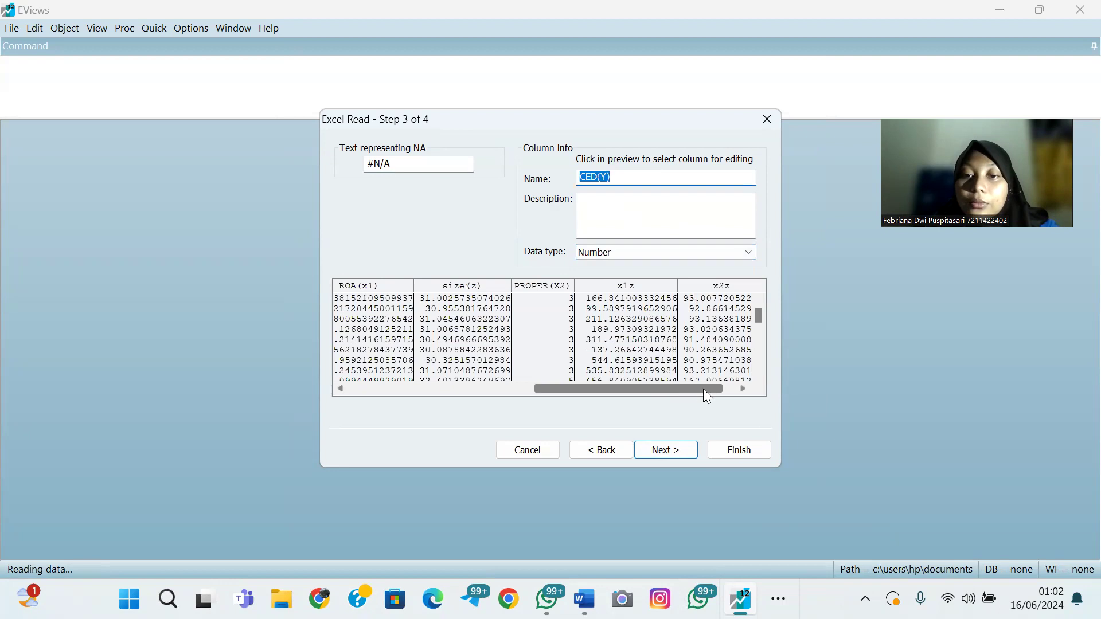
{"action": "left_click", "coordinate": [386, 335]}
{"action": "left_click", "coordinate": [443, 343]}
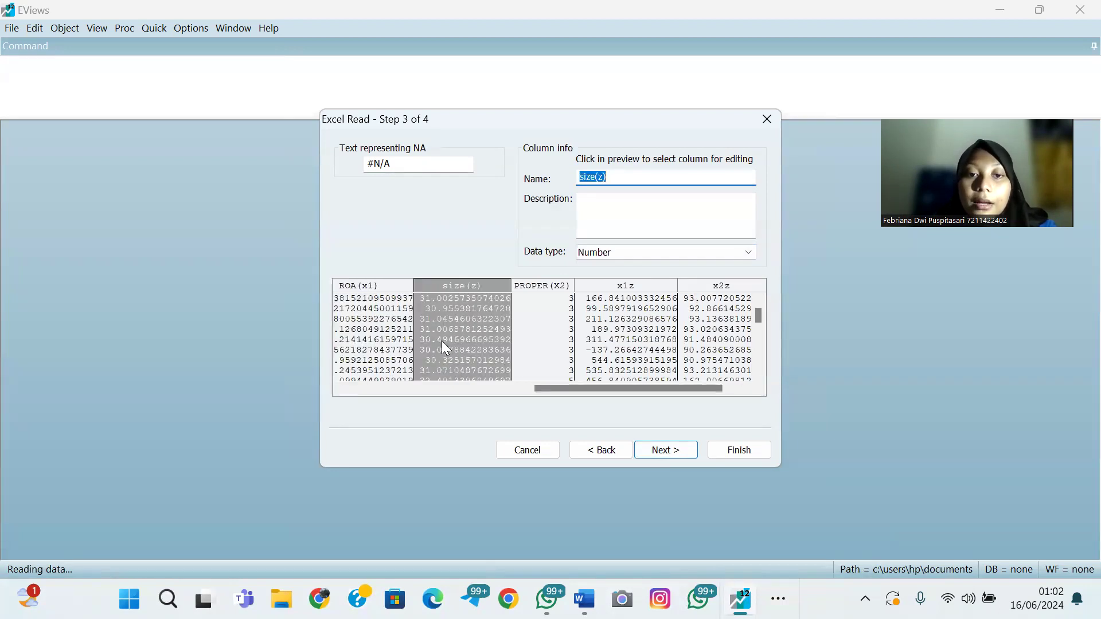
{"action": "left_click", "coordinate": [556, 348]}
{"action": "left_click", "coordinate": [642, 354]}
{"action": "left_click", "coordinate": [707, 347]}
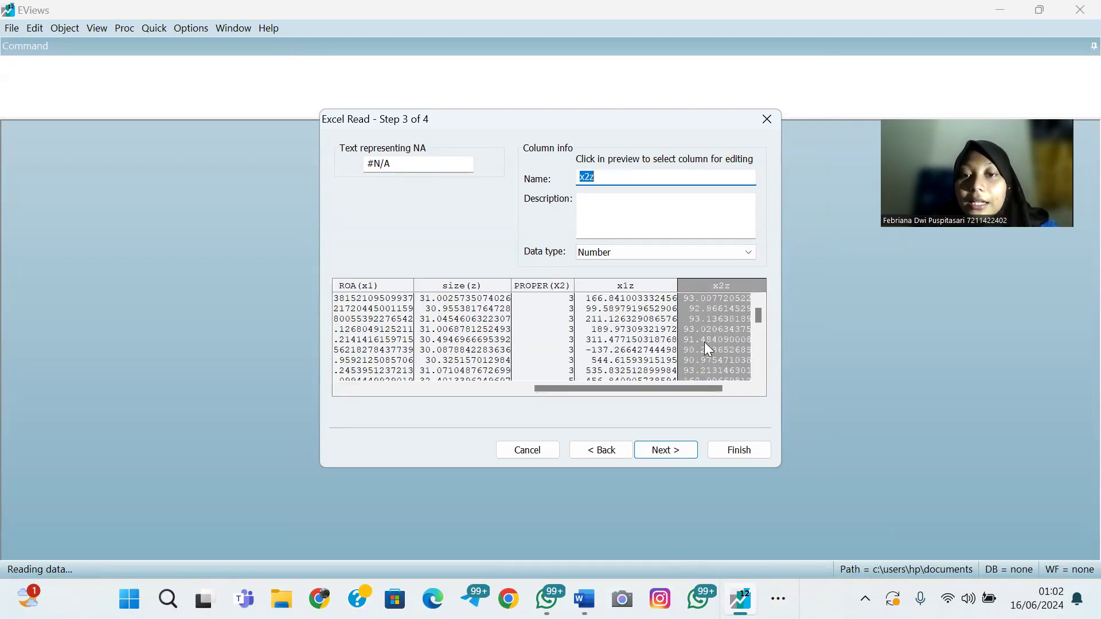
Import the data into a new Dated Panel workfile identified by kode and tahun, without linking to the external source
{"action": "left_click", "coordinate": [664, 449]}
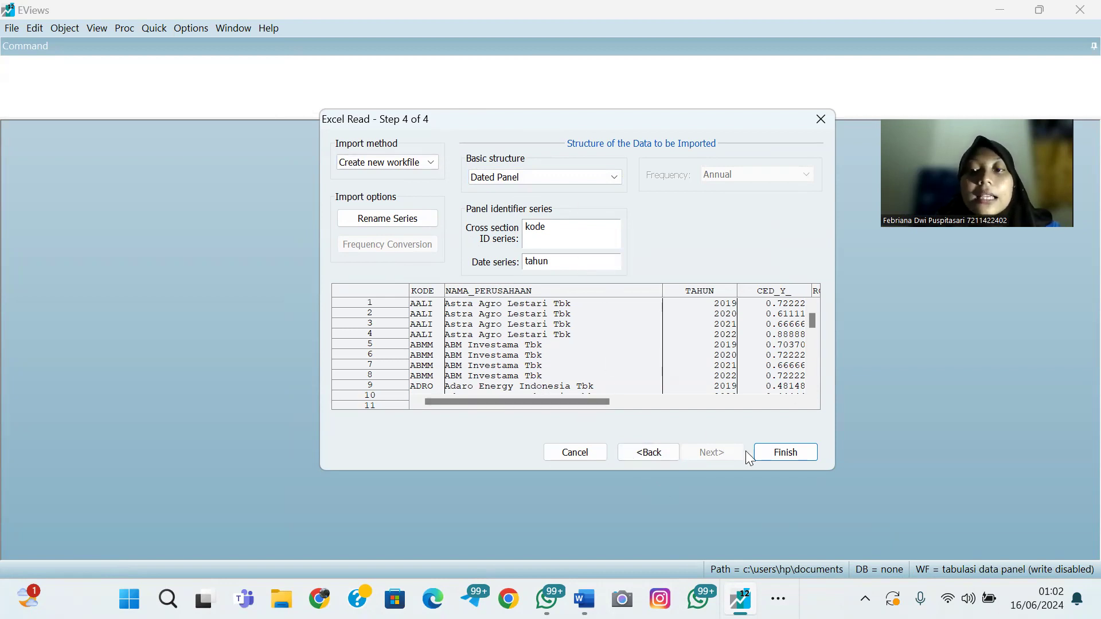
{"action": "left_click", "coordinate": [789, 460]}
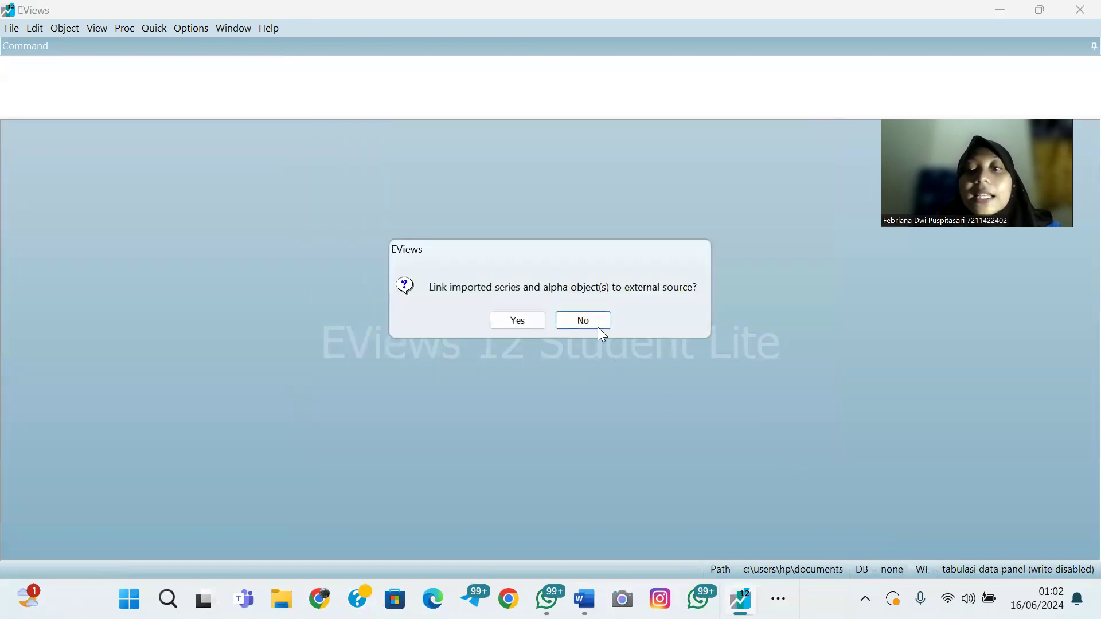
{"action": "left_click", "coordinate": [582, 320]}
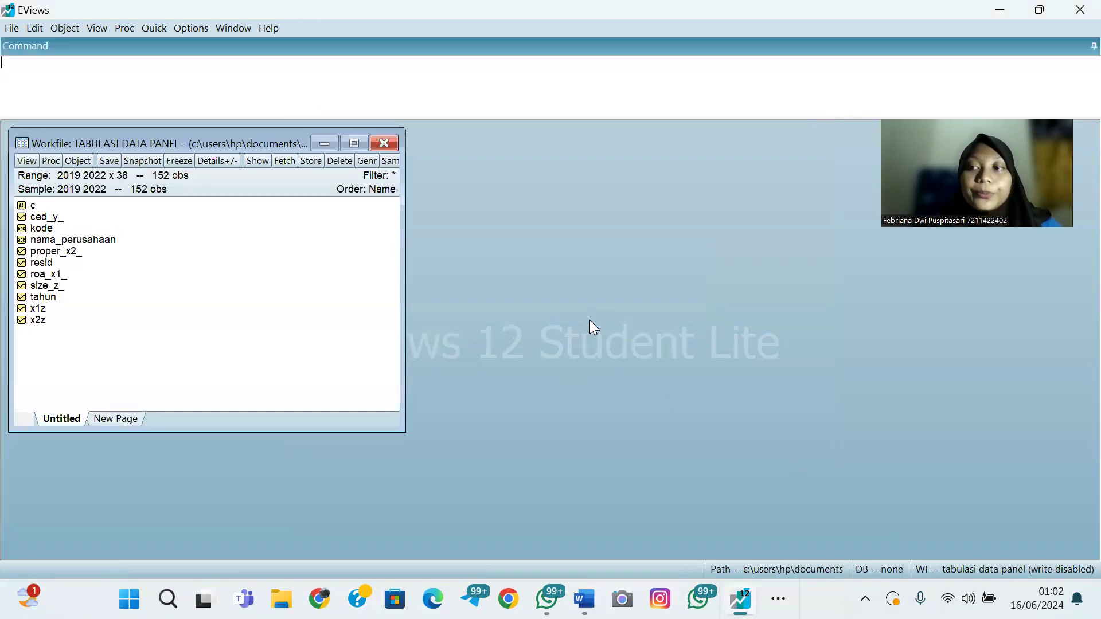
Start a new equation estimation with ced_y_ as the dependent variable
{"action": "left_click", "coordinate": [144, 30]}
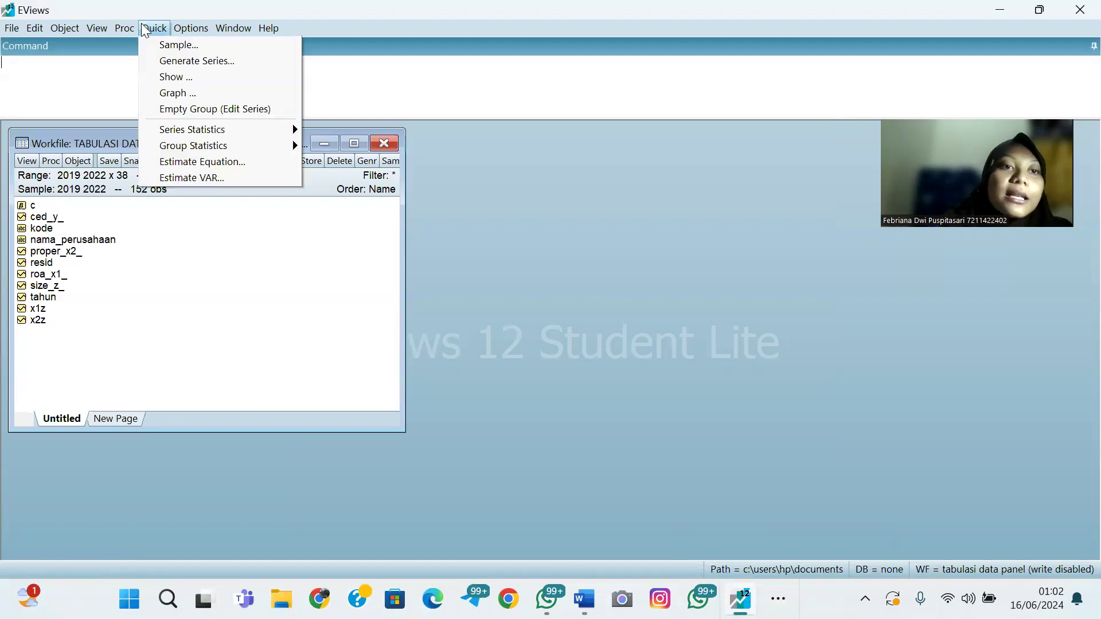
{"action": "left_click", "coordinate": [199, 162]}
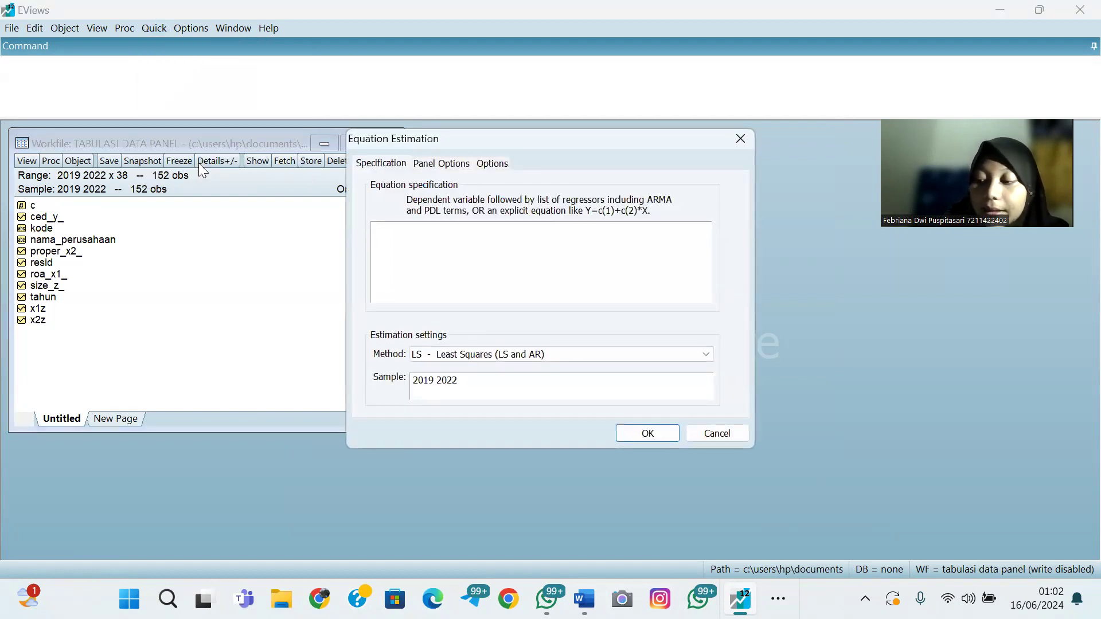
{"action": "type", "text": "ced"}
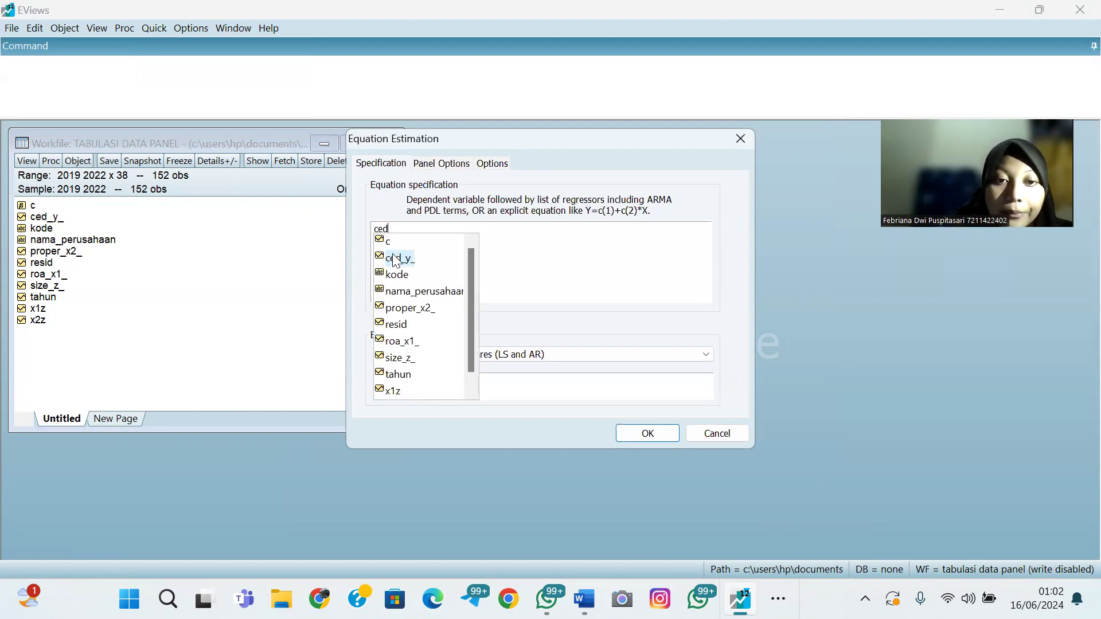
{"action": "left_click", "coordinate": [397, 259]}
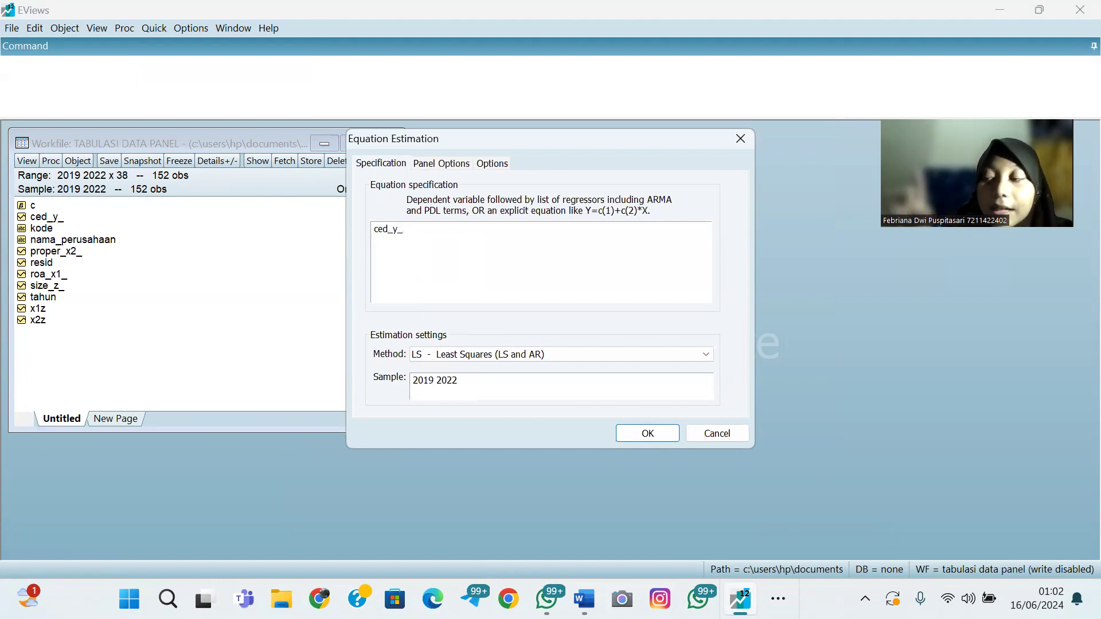
Add roa_x1_, proper_x2_ and size_z_ as regressors in the equation specification
{"action": "type", "text": "roa"}
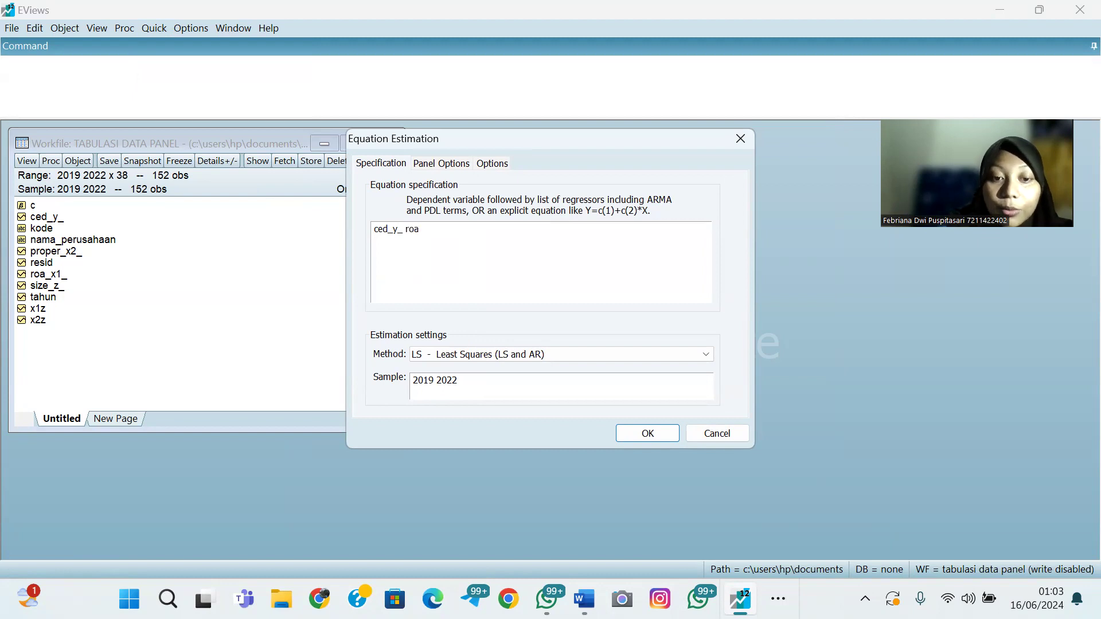
{"action": "left_click", "coordinate": [449, 309]}
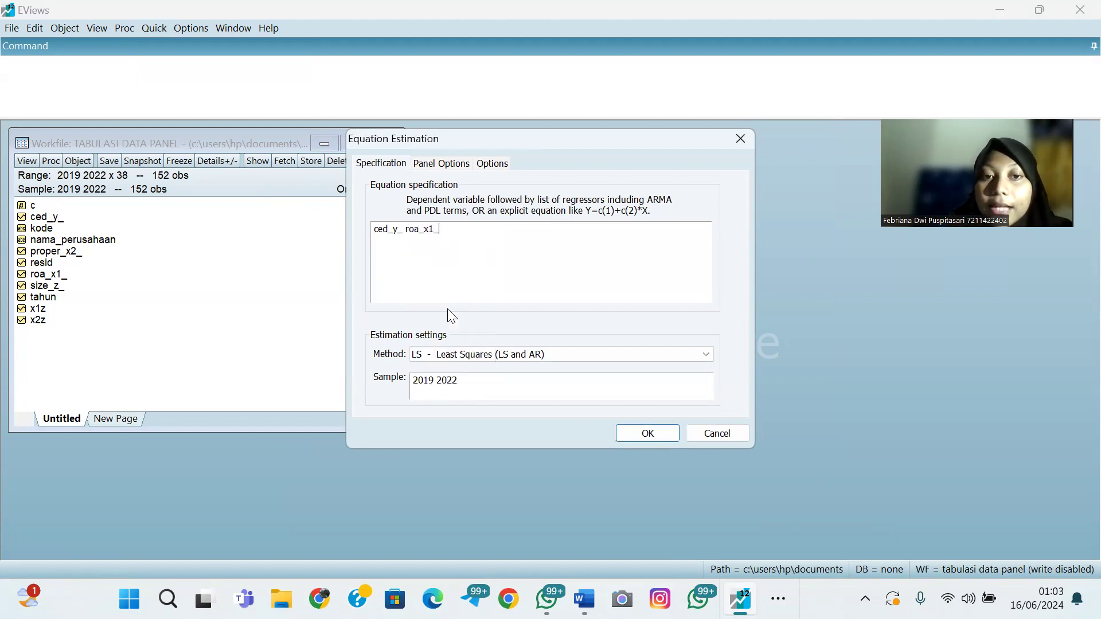
{"action": "type", "text": "proper"}
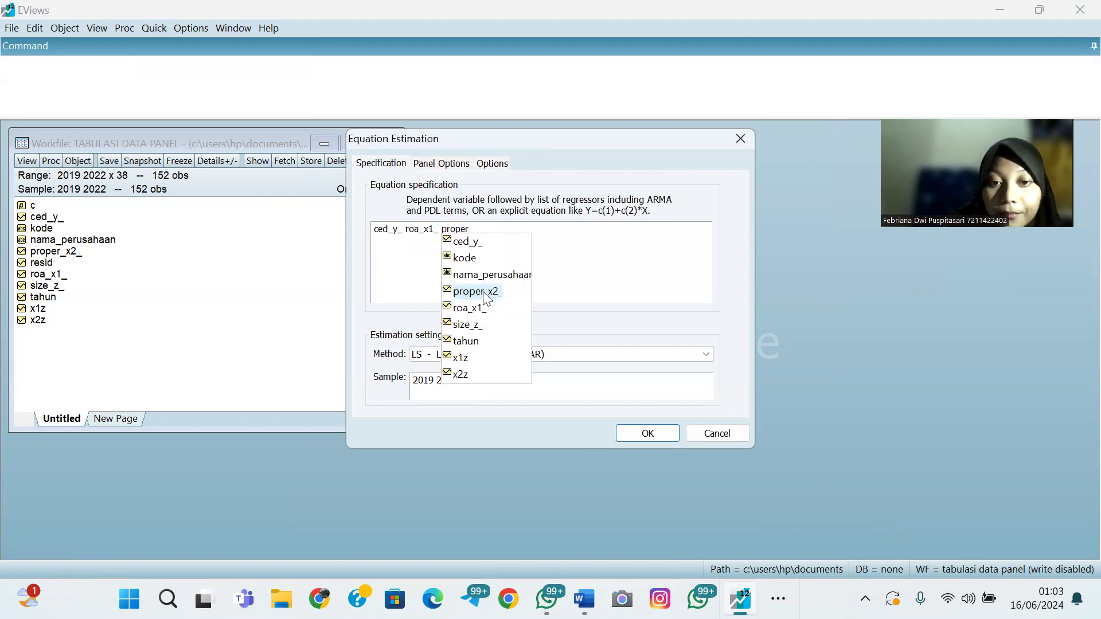
{"action": "left_click", "coordinate": [485, 291]}
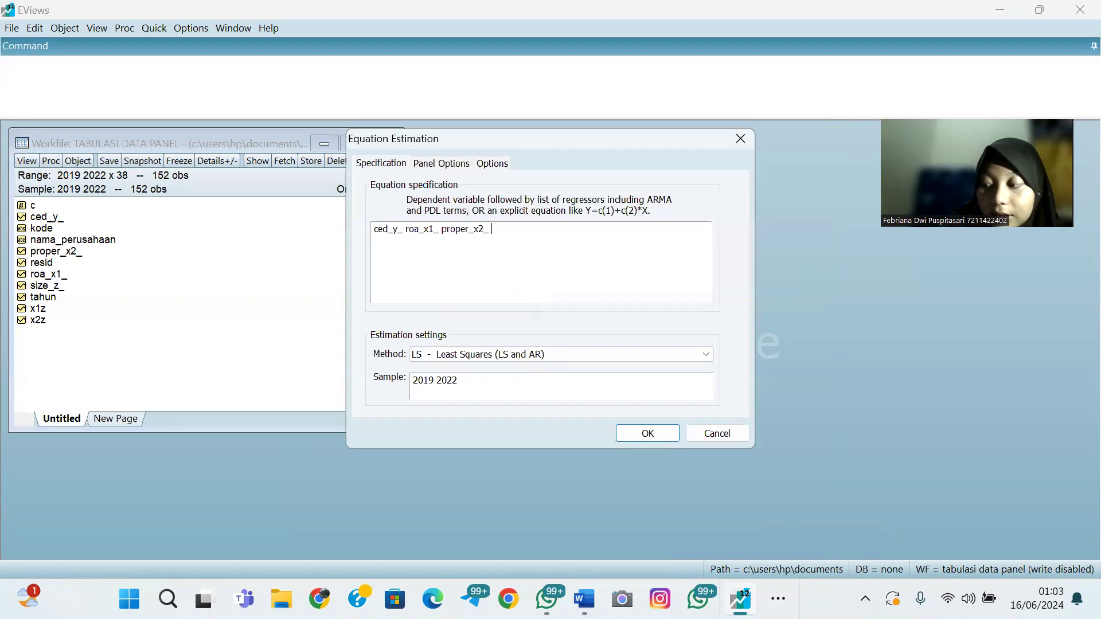
{"action": "type", "text": "size"}
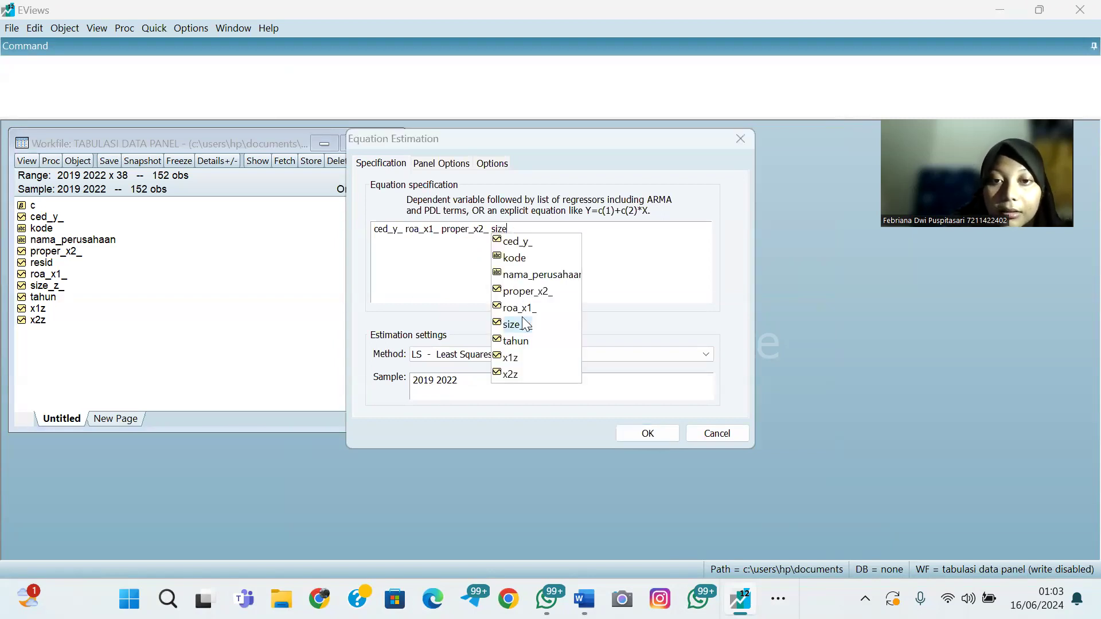
{"action": "left_click", "coordinate": [523, 318]}
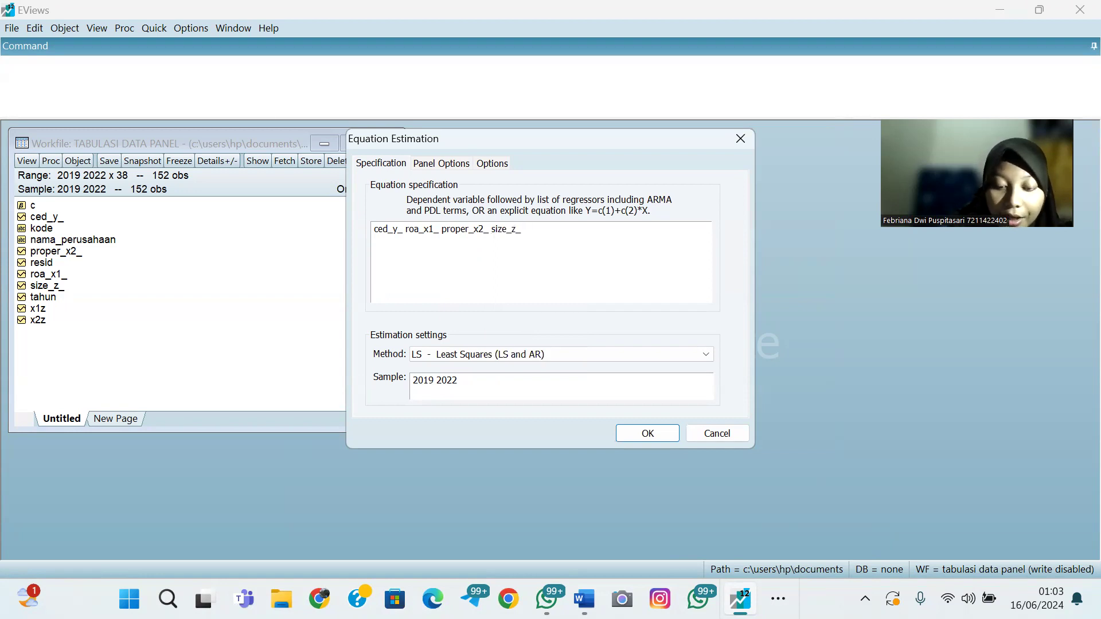
Append the constant c after size_z_ in the equation specification, removing the wrongly completed variable name
{"action": "type", "text": "c"}
{"action": "key", "text": "Return"}
{"action": "key", "text": "BackSpace"}
{"action": "key", "text": "BackSpace"}
{"action": "key", "text": "BackSpace"}
{"action": "key", "text": "BackSpace"}
{"action": "key", "text": "BackSpace"}
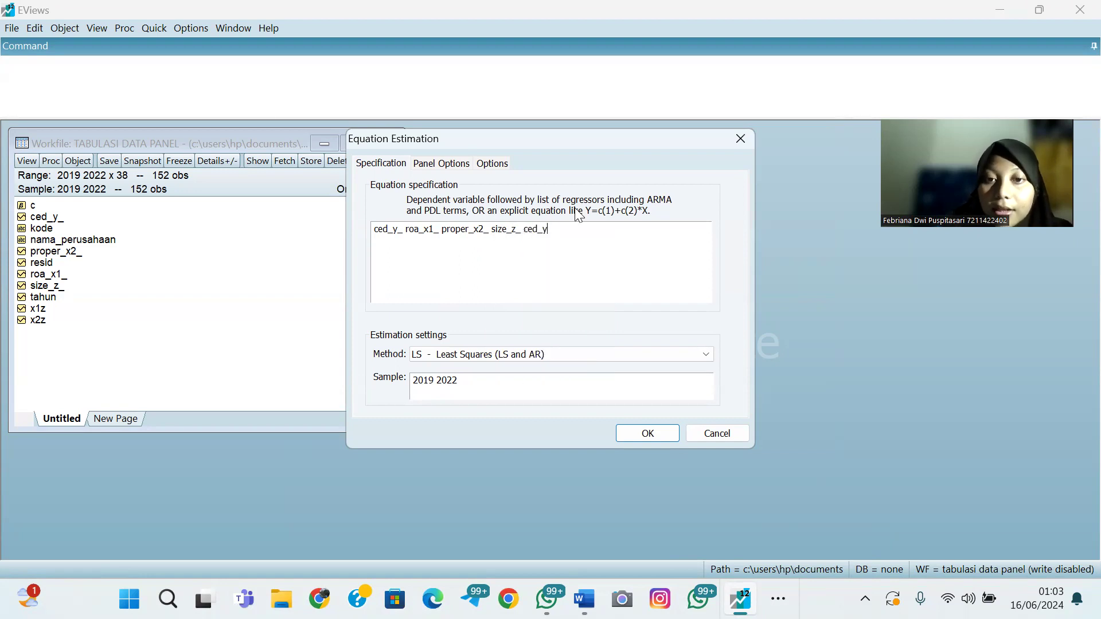
{"action": "key", "text": "BackSpace"}
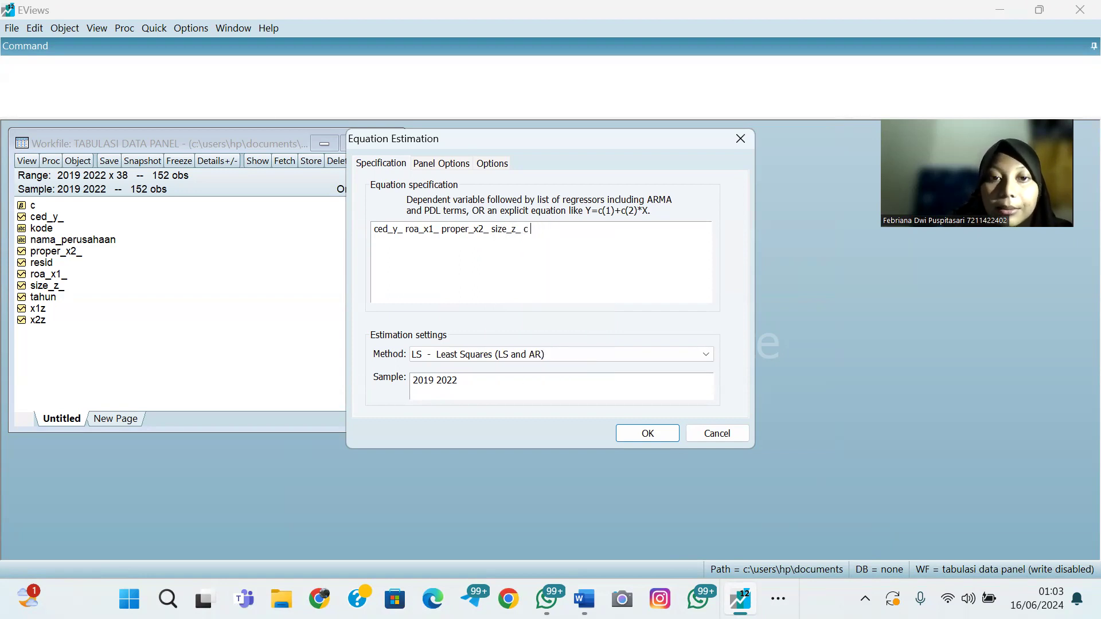
Estimate the equation with no cross-section or period effects and name the resulting equation model_cem
{"action": "left_click", "coordinate": [451, 163]}
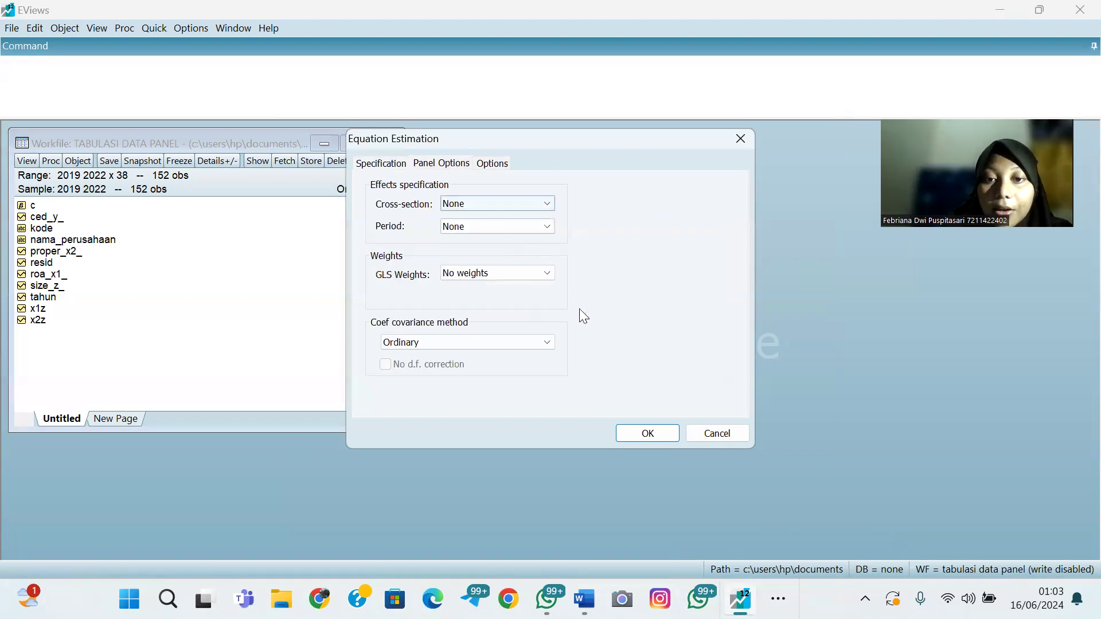
{"action": "left_click", "coordinate": [653, 434]}
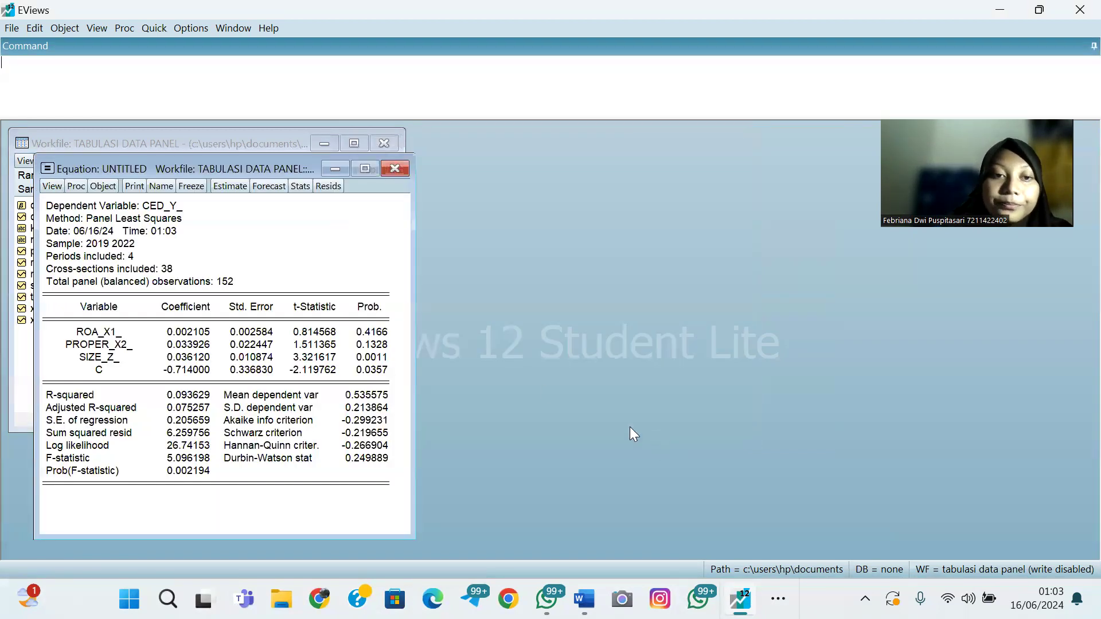
{"action": "left_click", "coordinate": [161, 186]}
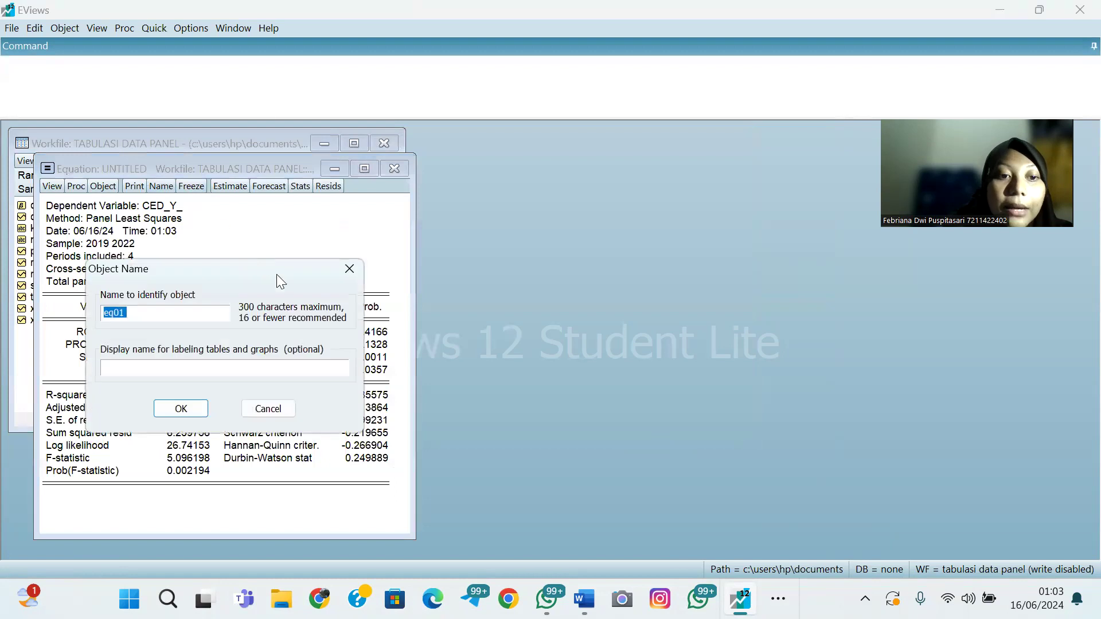
{"action": "key", "text": "BackSpace"}
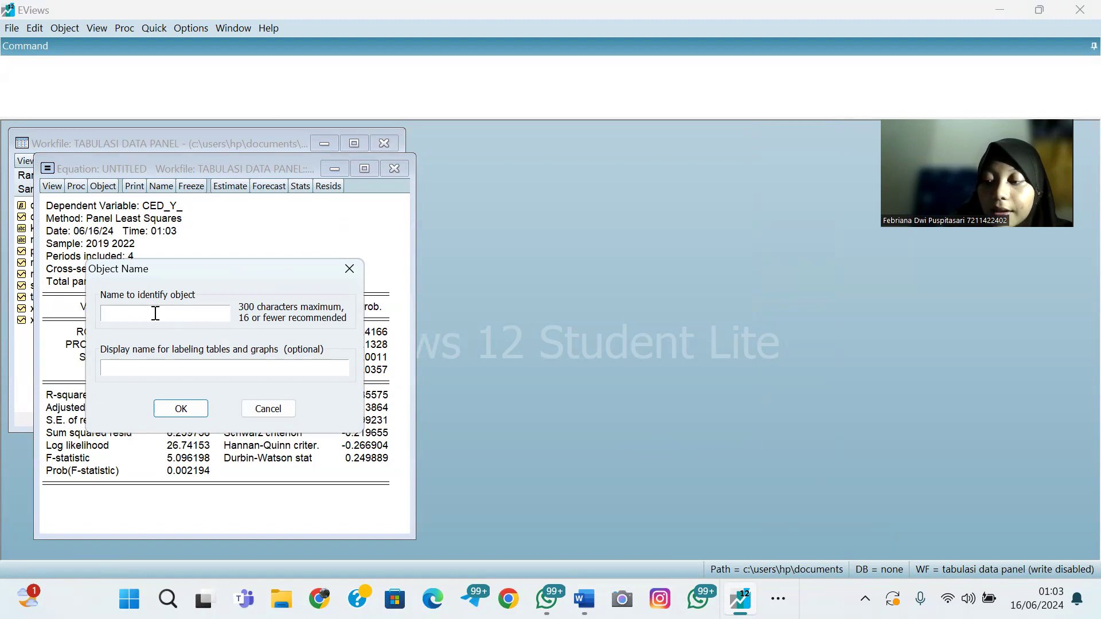
{"action": "type", "text": "mode"}
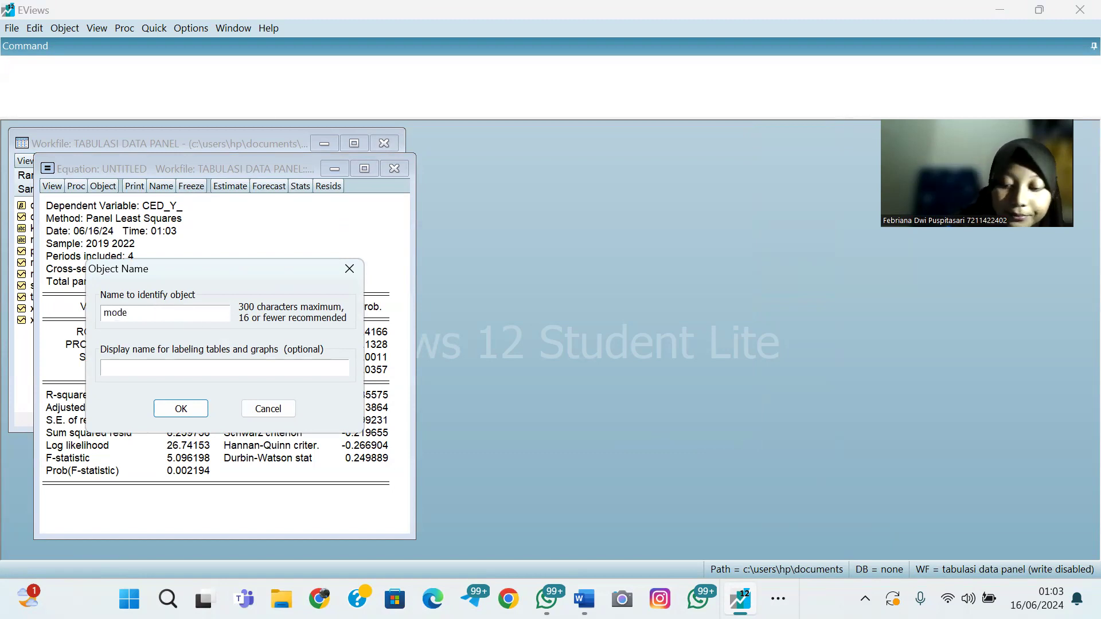
{"action": "type", "text": "l_cem"}
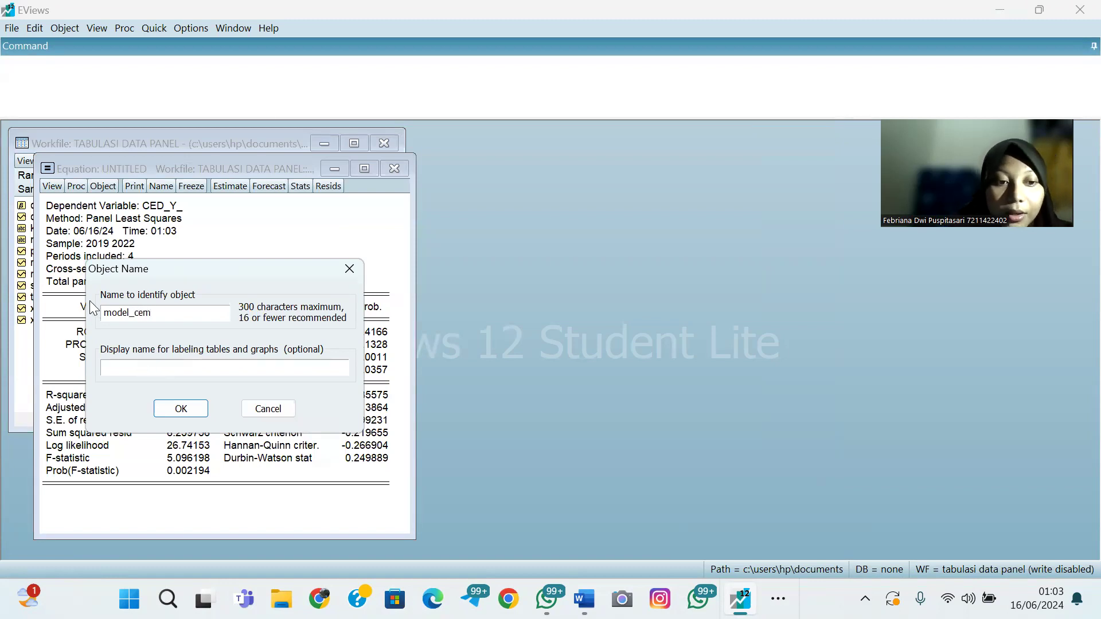
{"action": "left_click", "coordinate": [182, 409]}
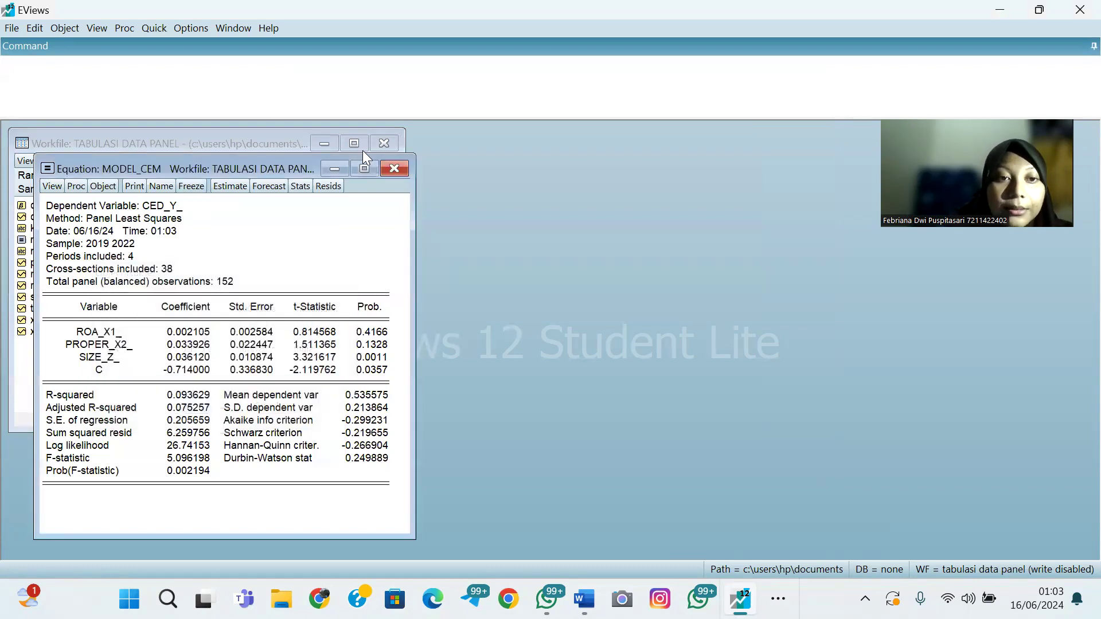
Copy the full equation specification from model_cem without re-estimating it, and close the equation
{"action": "left_click", "coordinate": [238, 185]}
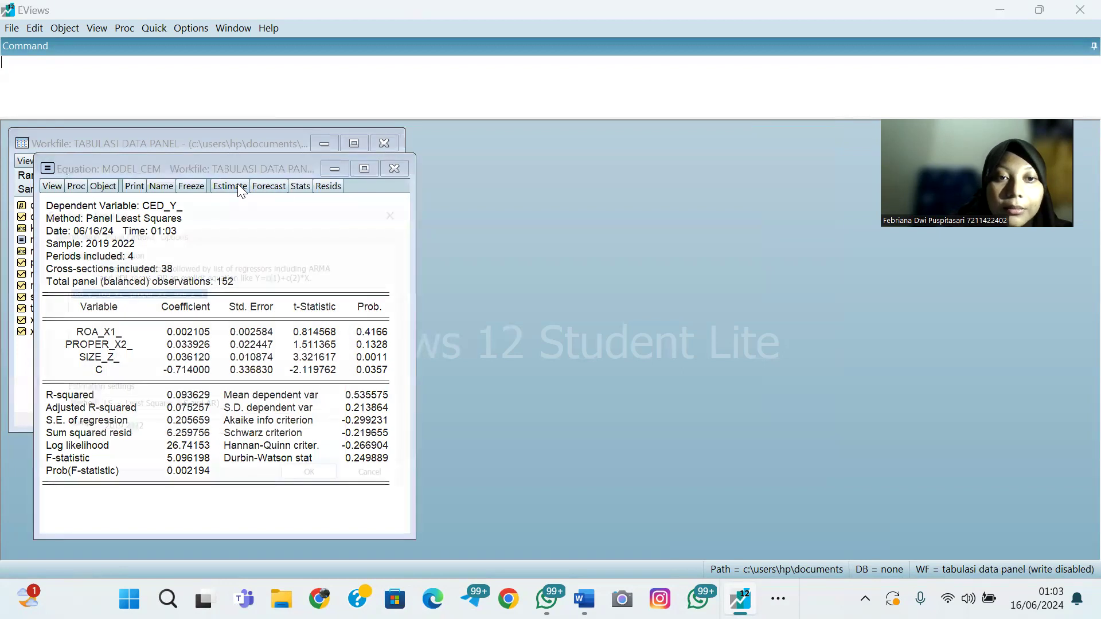
{"action": "left_click", "coordinate": [207, 286]}
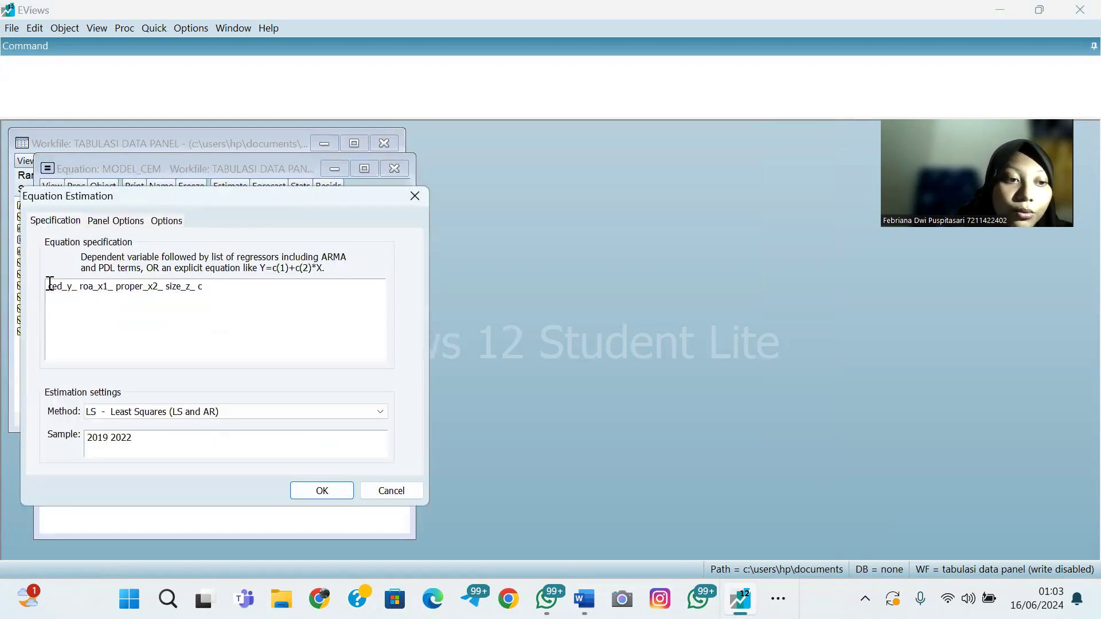
{"action": "left_click_drag", "start_coordinate": [45, 287], "coordinate": [243, 289]}
{"action": "key", "text": "ctrl+c"}
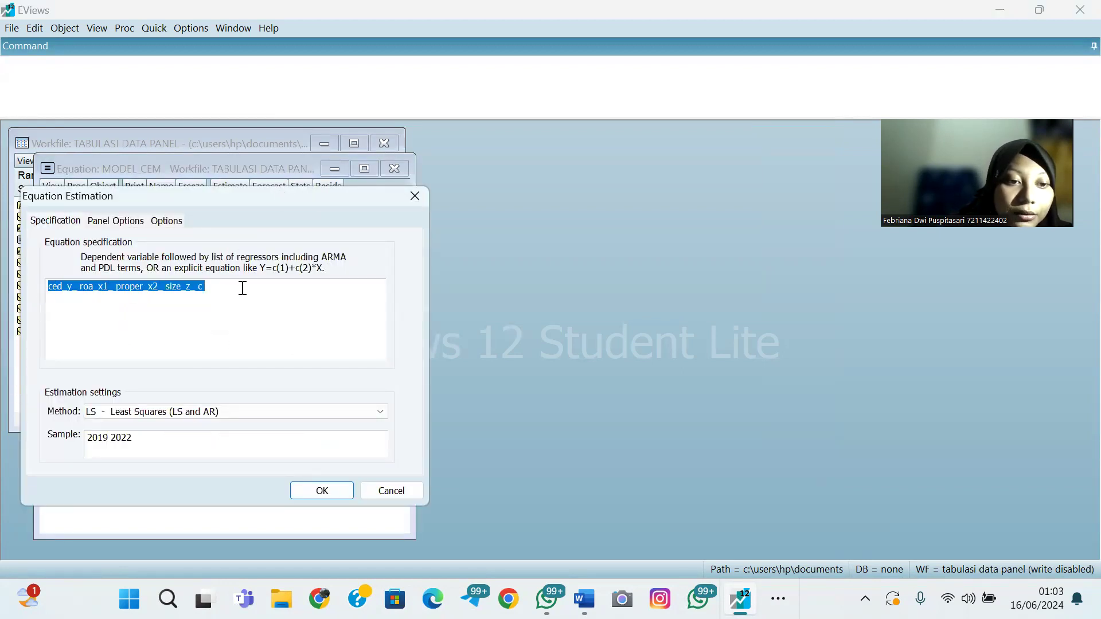
{"action": "left_click", "coordinate": [423, 194]}
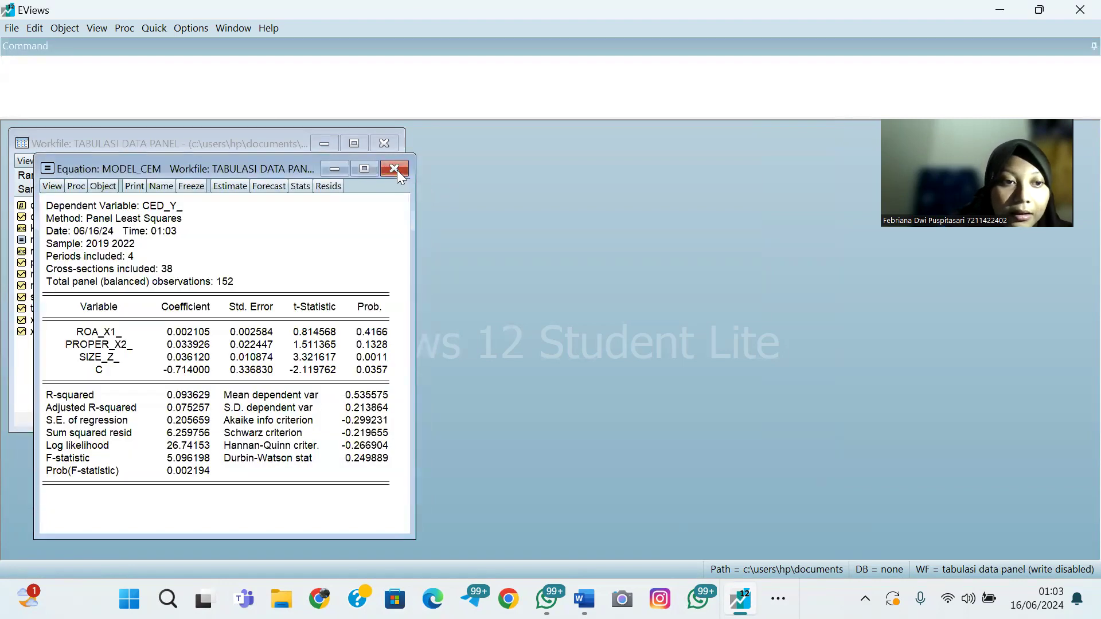
{"action": "left_click", "coordinate": [395, 168]}
Start a new equation estimation from the copied specification, with the constant c placed directly after ced_y_ instead of at the end
{"action": "left_click", "coordinate": [156, 33]}
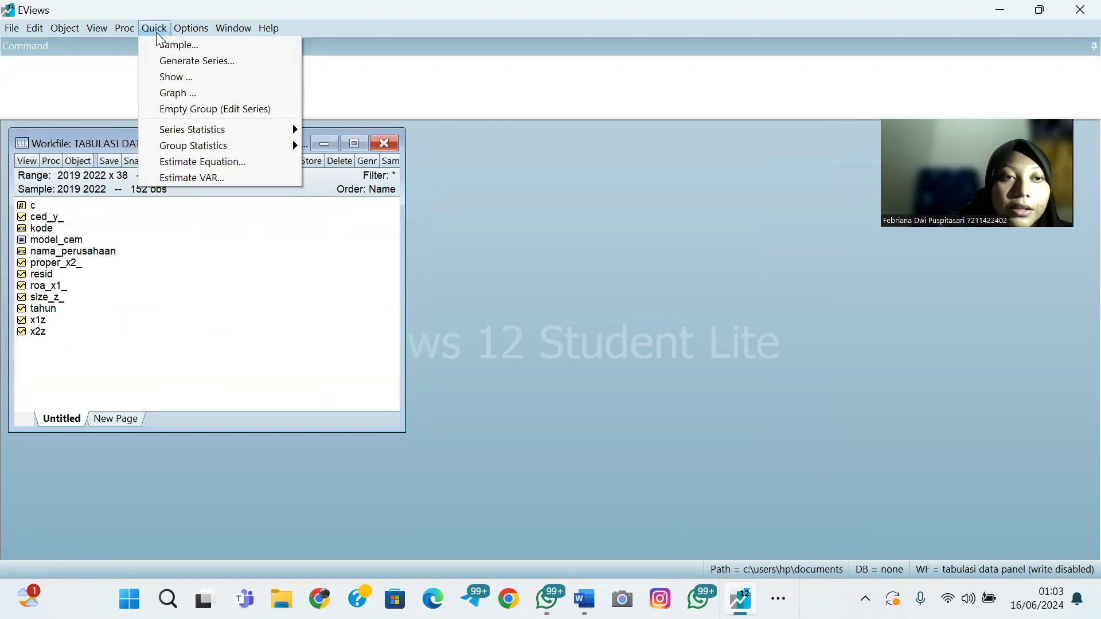
{"action": "left_click", "coordinate": [211, 158]}
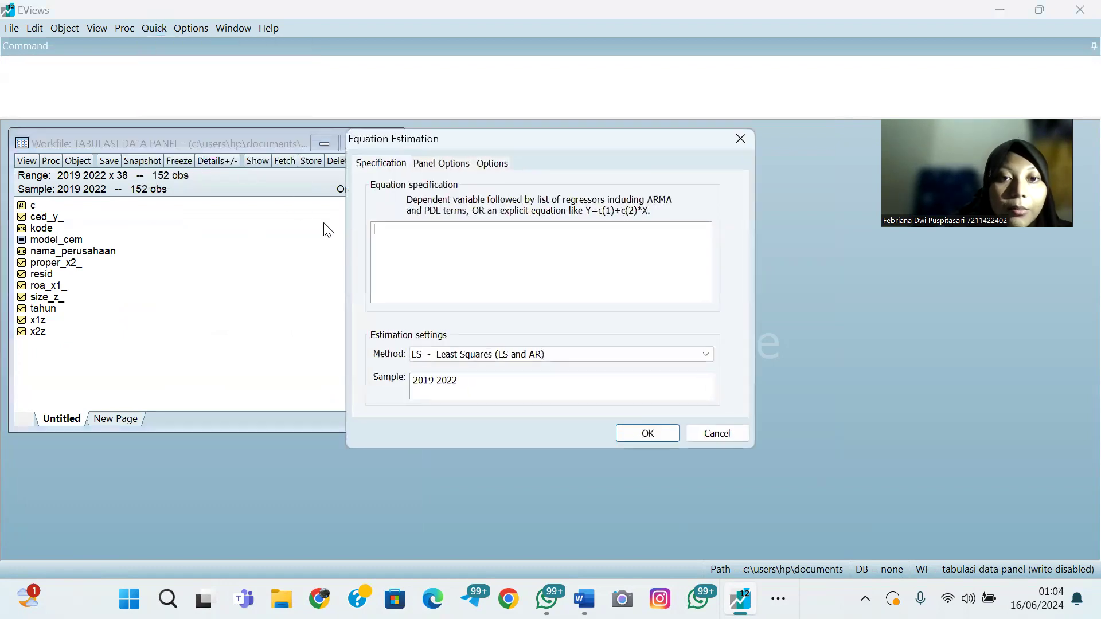
{"action": "key", "text": "ctrl+v"}
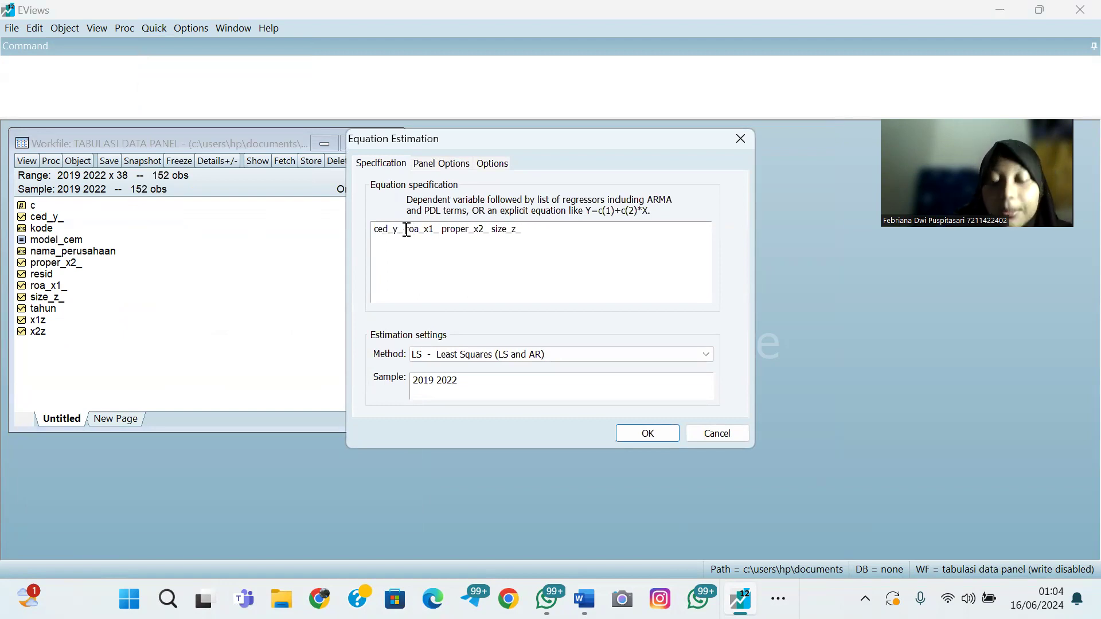
{"action": "left_click", "coordinate": [407, 229]}
{"action": "type", "text": "c"}
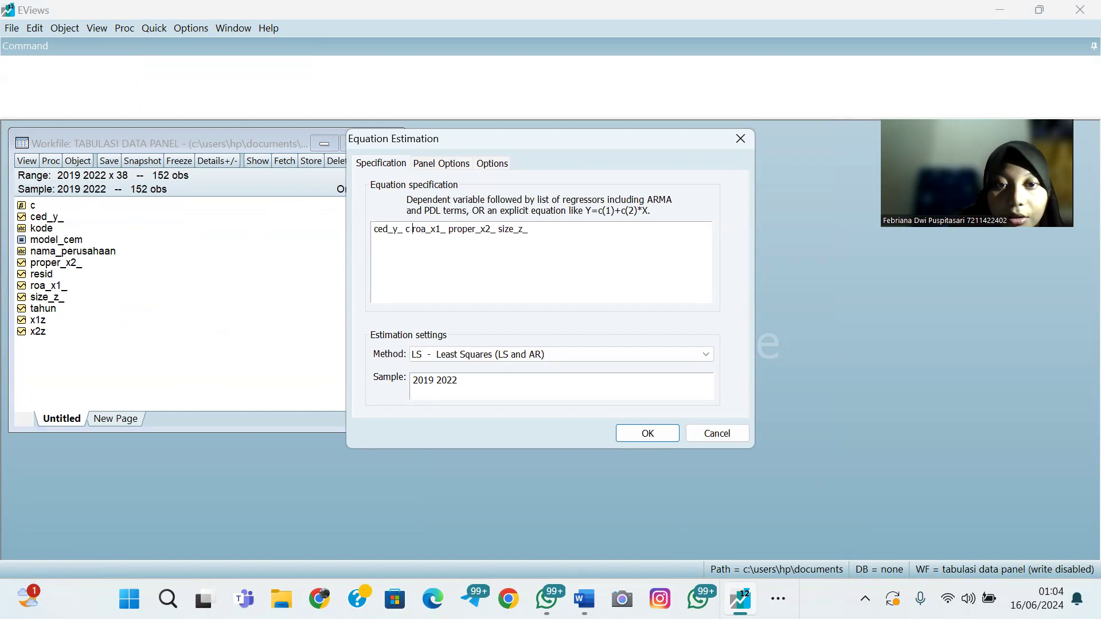
Set the cross-section effects to Fixed and estimate the equation
{"action": "left_click", "coordinate": [444, 166]}
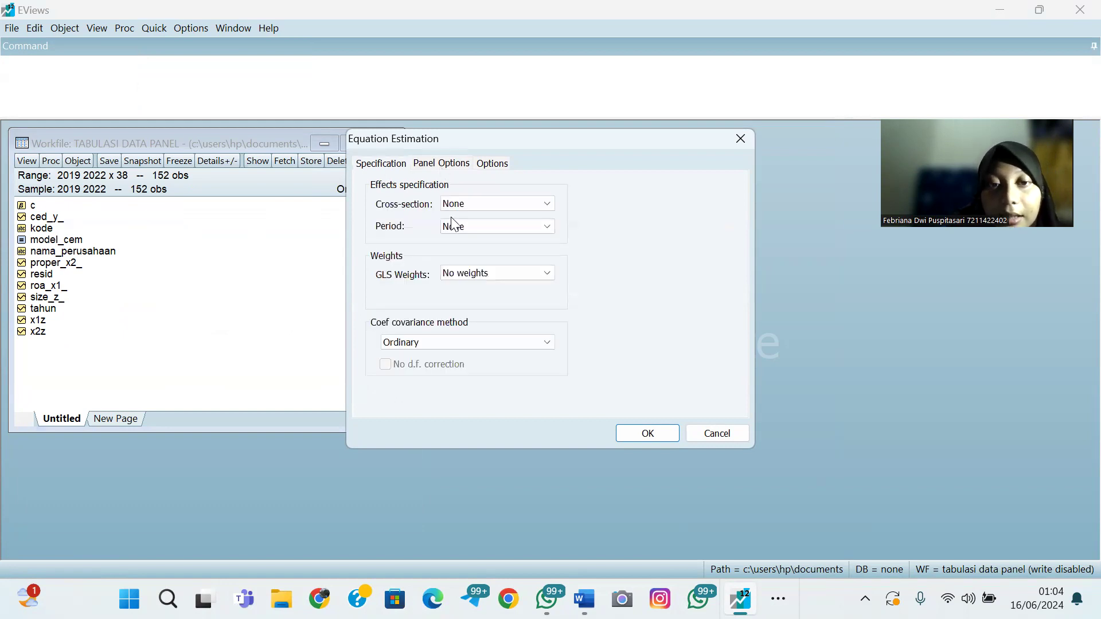
{"action": "left_click", "coordinate": [496, 203]}
{"action": "left_click", "coordinate": [499, 227]}
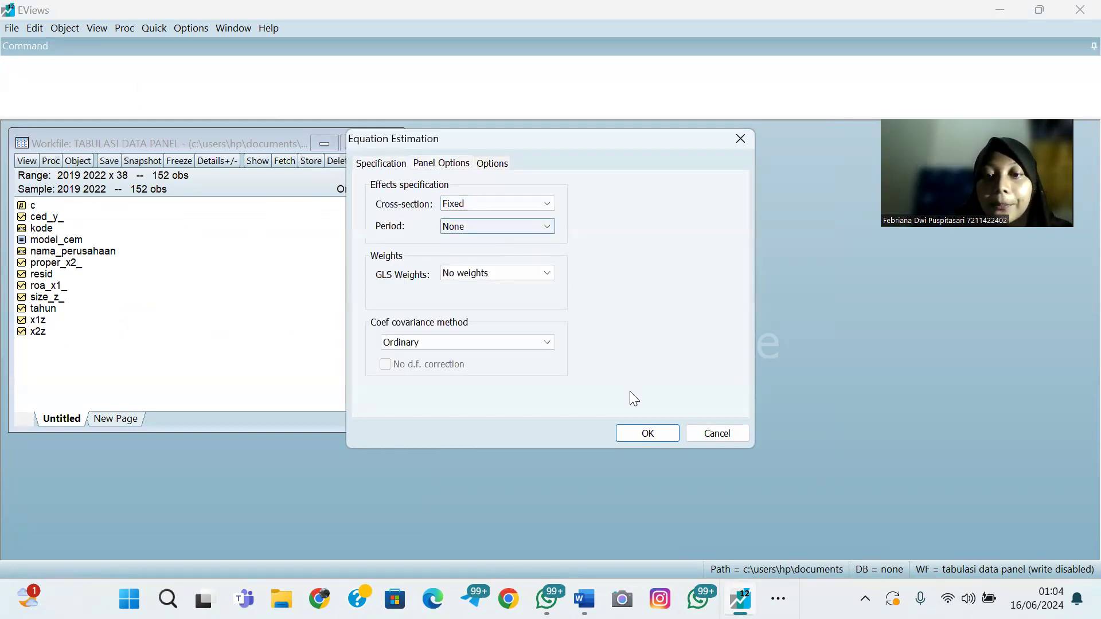
{"action": "left_click", "coordinate": [643, 432]}
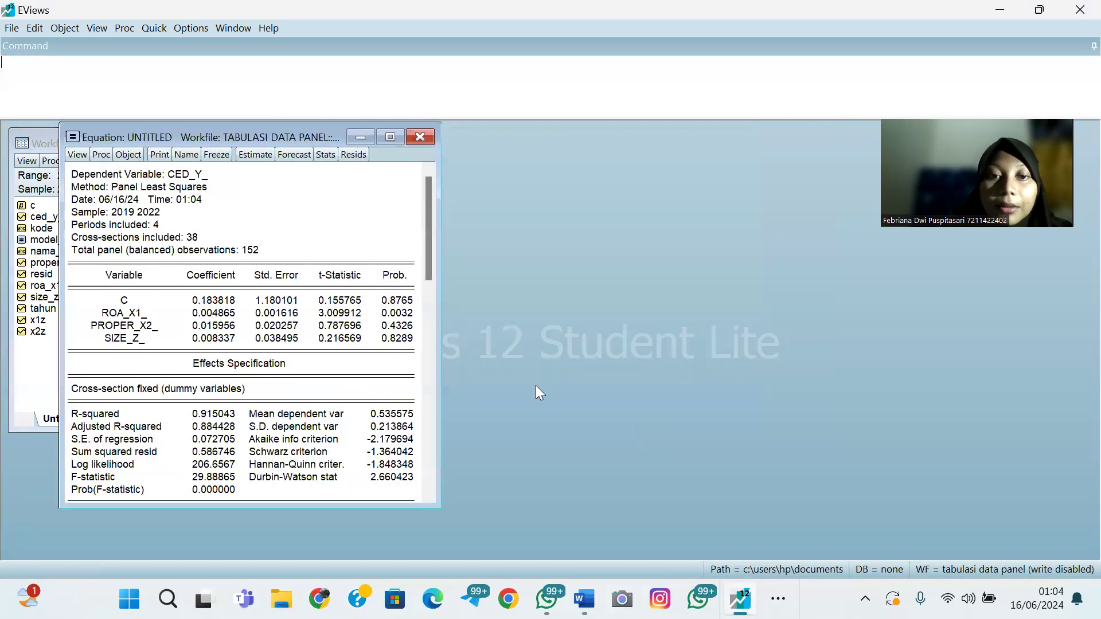
Name the fixed effects equation model_fem and close it
{"action": "left_click", "coordinate": [186, 154]}
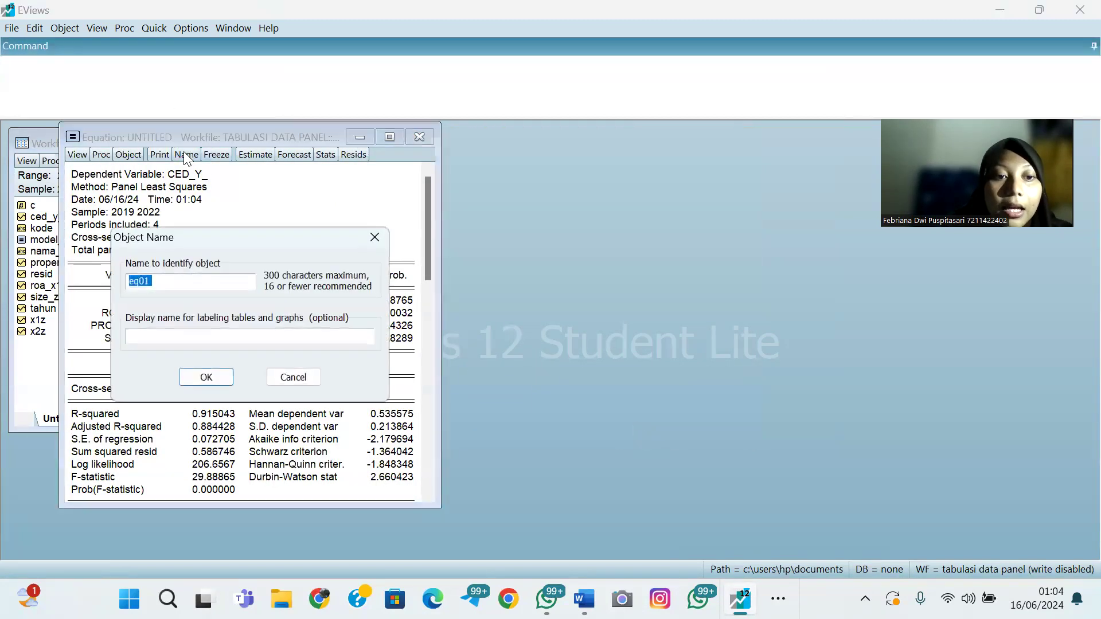
{"action": "type", "text": "model_fem"}
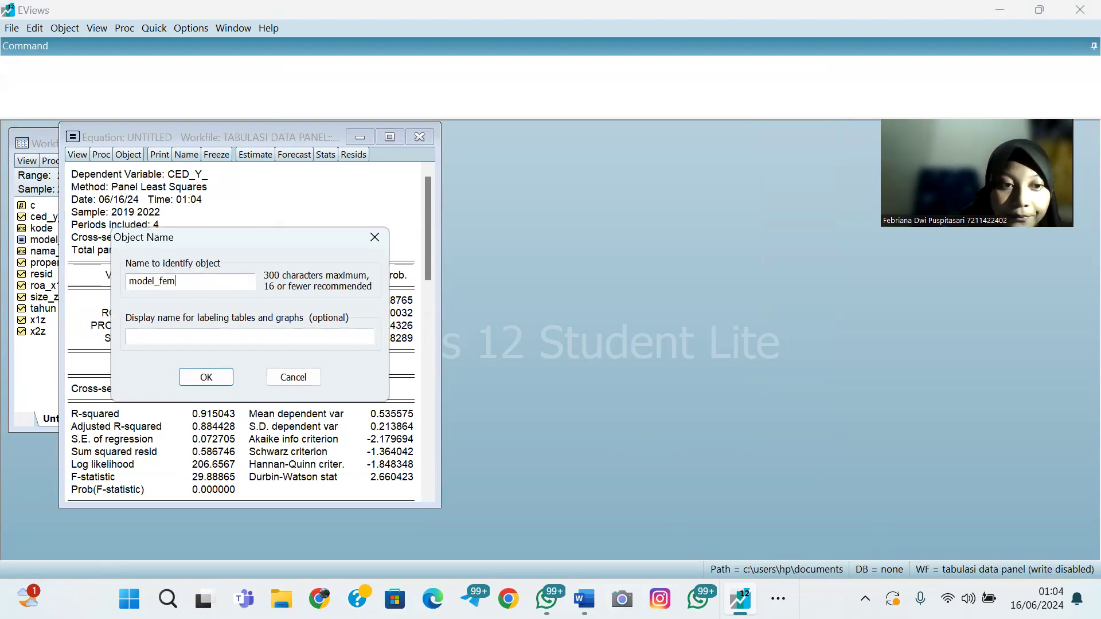
{"action": "left_click", "coordinate": [225, 376]}
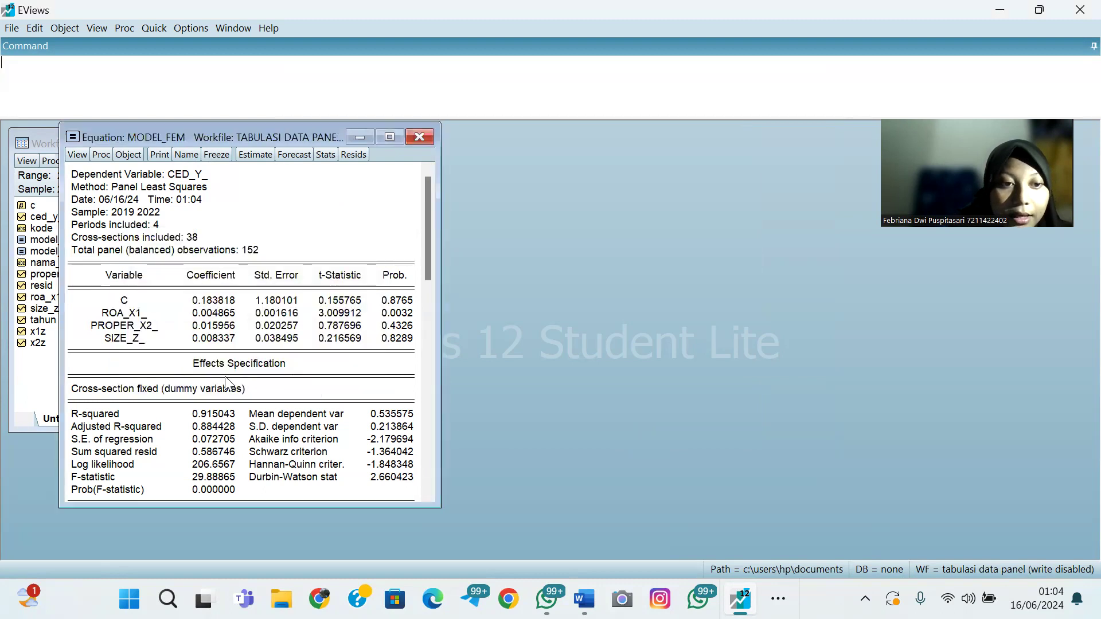
{"action": "left_click", "coordinate": [420, 138]}
Start another equation estimation with the specification ced_y_ c roa_x1_ proper_x2_ size_z_
{"action": "left_click", "coordinate": [158, 30]}
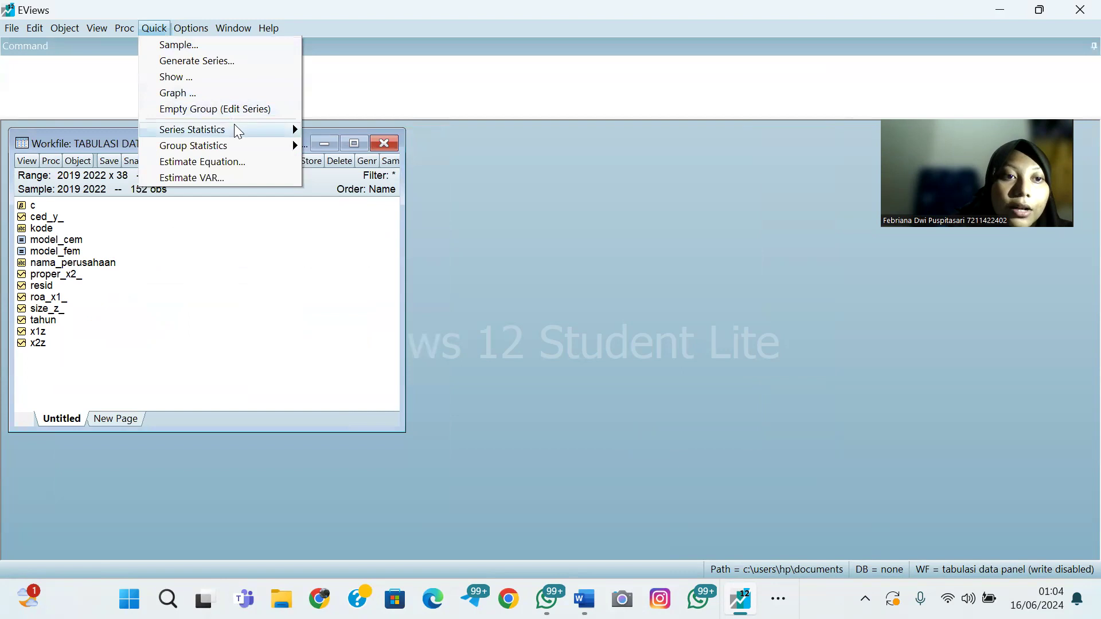
{"action": "left_click", "coordinate": [229, 161]}
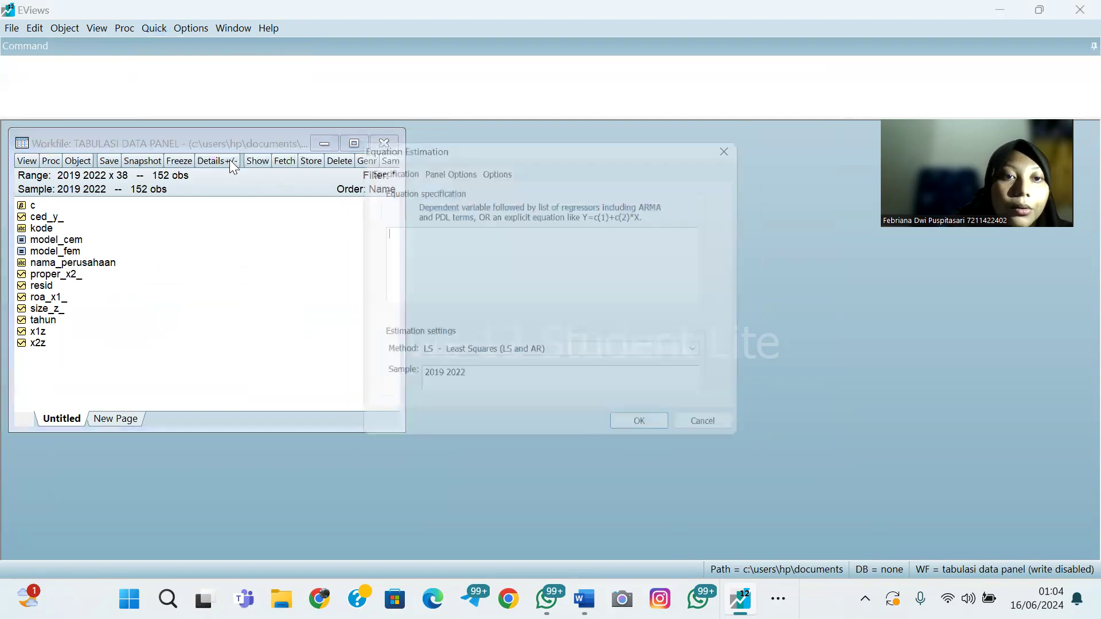
{"action": "type", "text": "ced_y_ roa_x1_ proper_x2_ size_z_ c"}
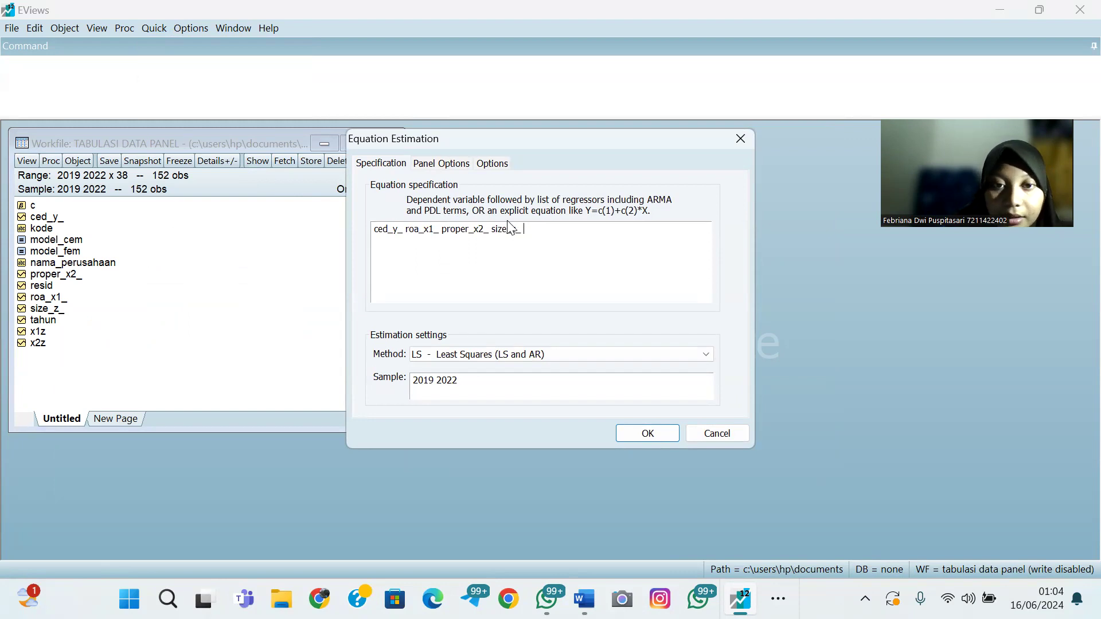
{"action": "left_click", "coordinate": [404, 228]}
{"action": "type", "text": "c"}
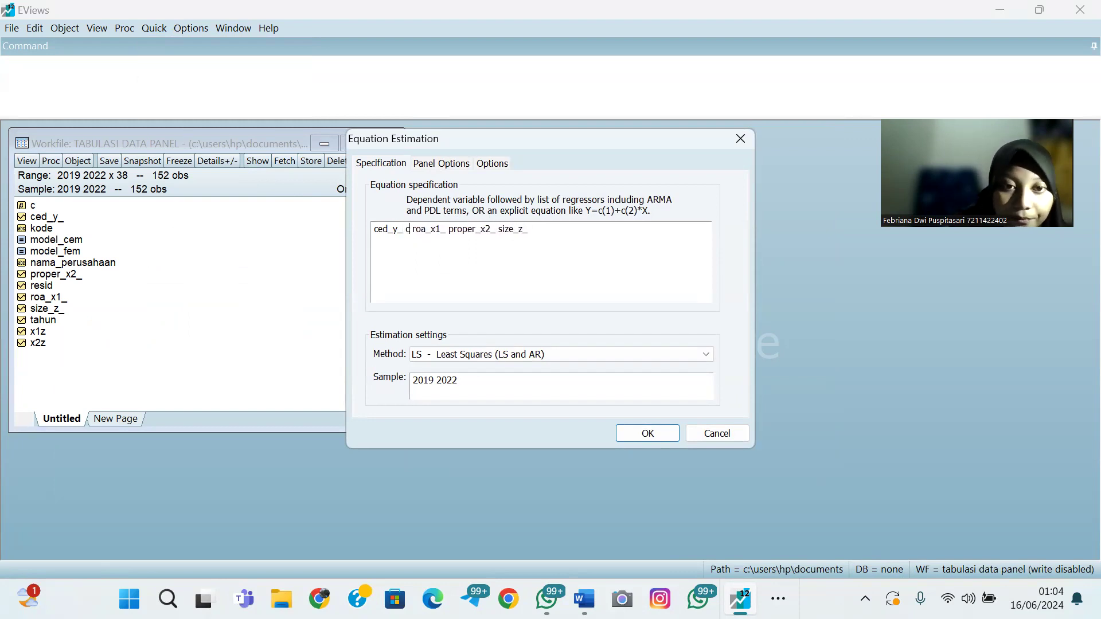
Set the cross-section effects to Random and estimate the equation
{"action": "left_click", "coordinate": [438, 165]}
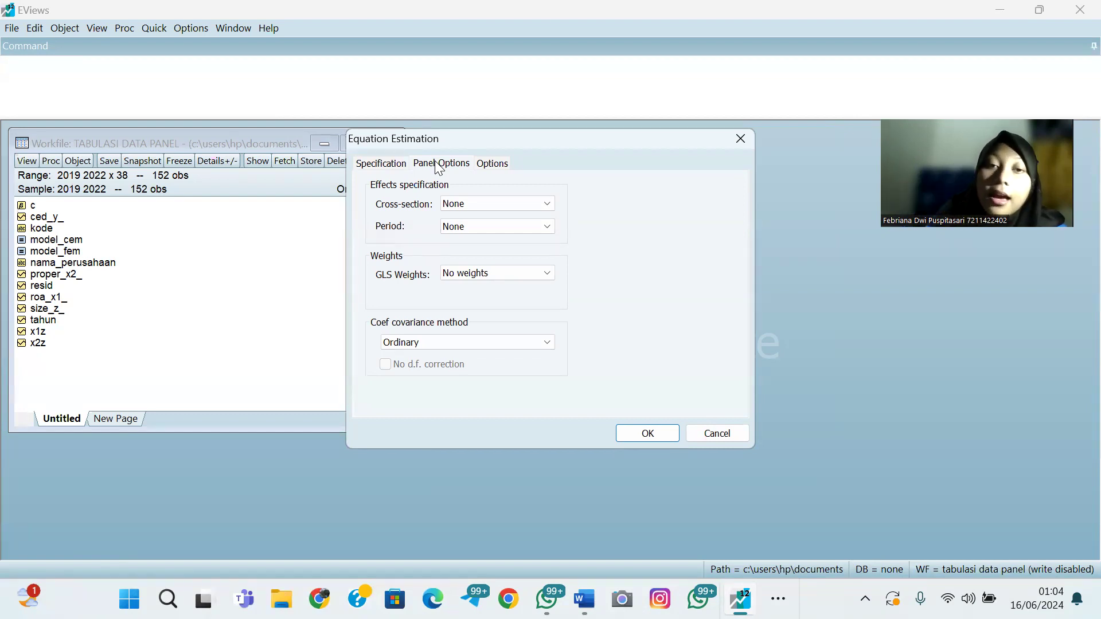
{"action": "left_click", "coordinate": [520, 202]}
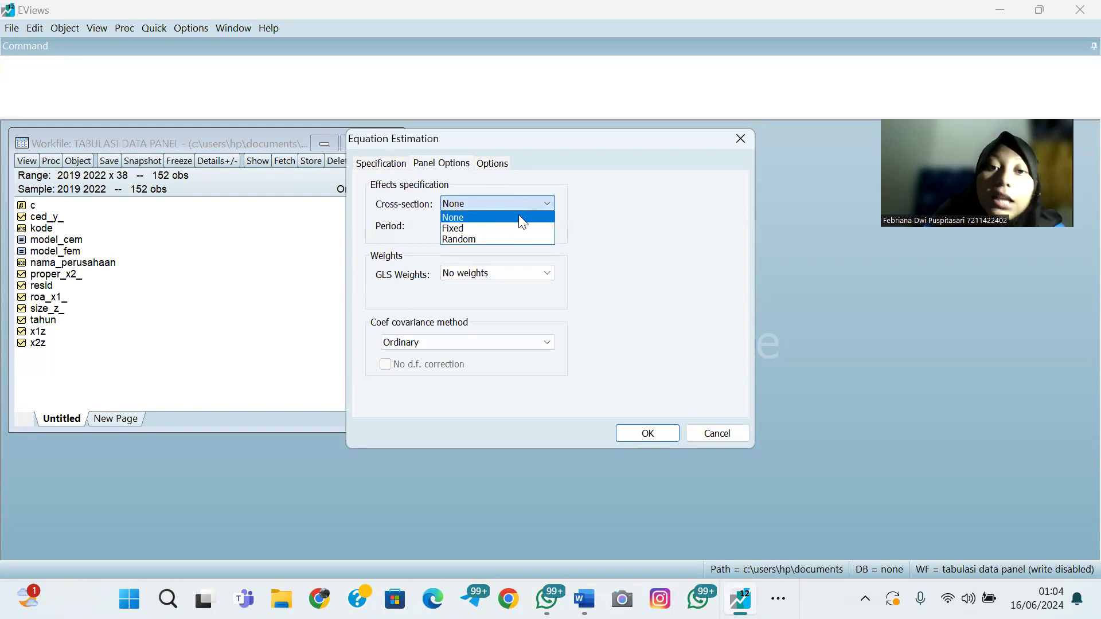
{"action": "left_click", "coordinate": [515, 239]}
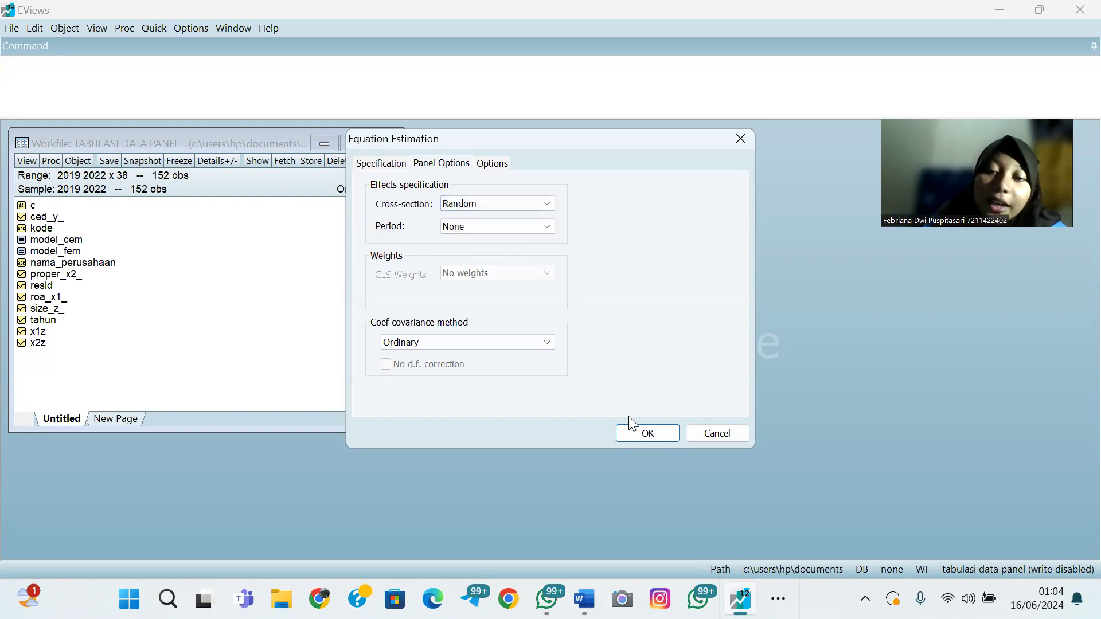
{"action": "left_click", "coordinate": [644, 433]}
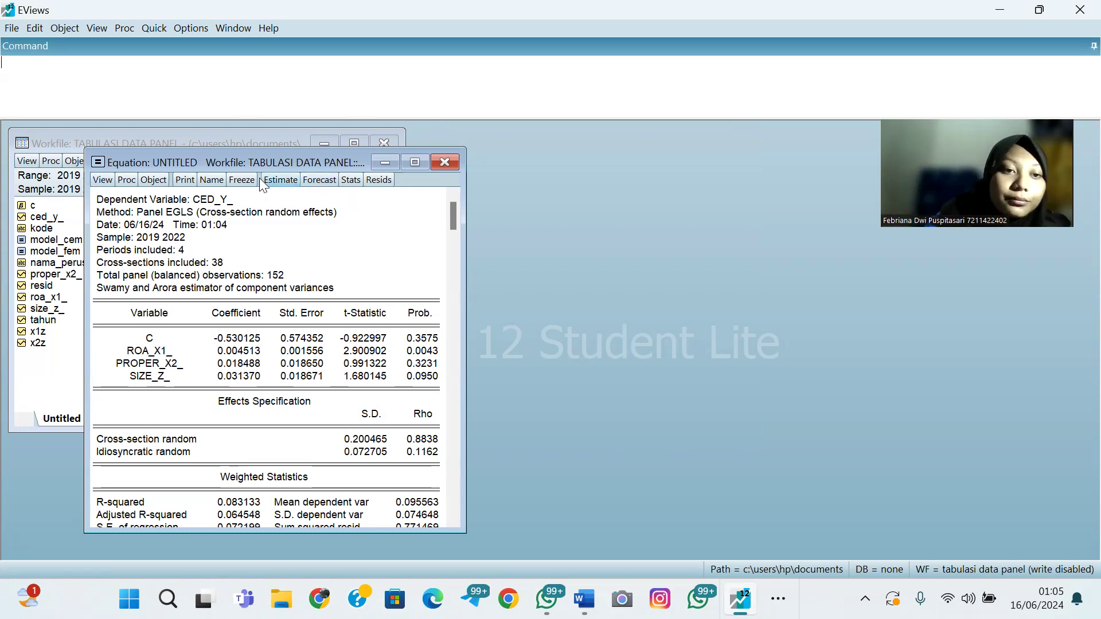
Name the random effects equation model_rem and close it
{"action": "left_click", "coordinate": [211, 179]}
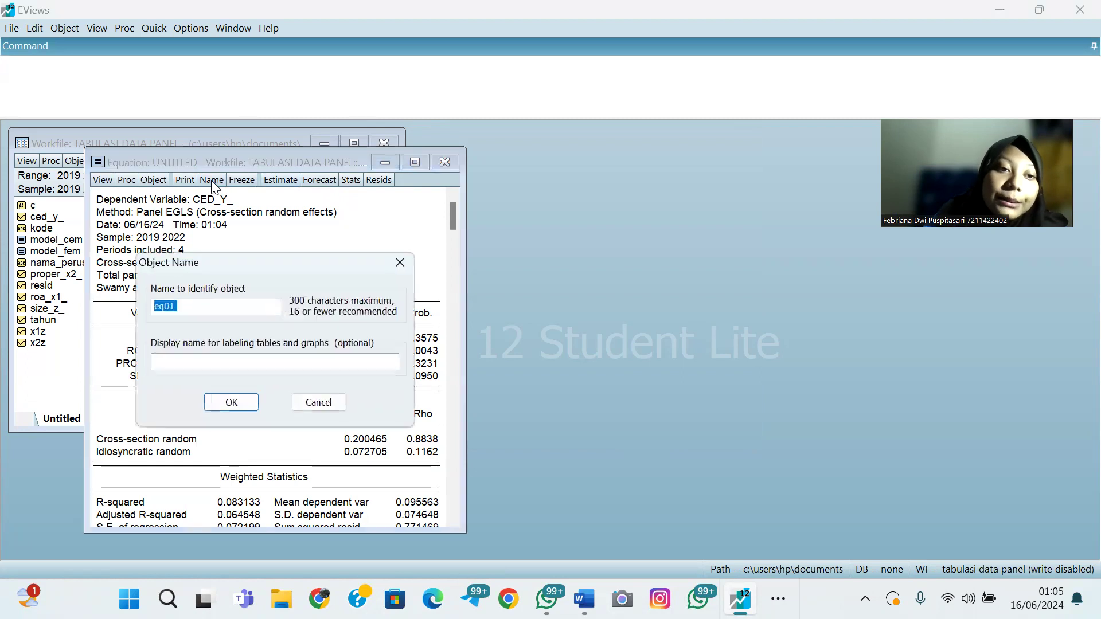
{"action": "key", "text": "BackSpace"}
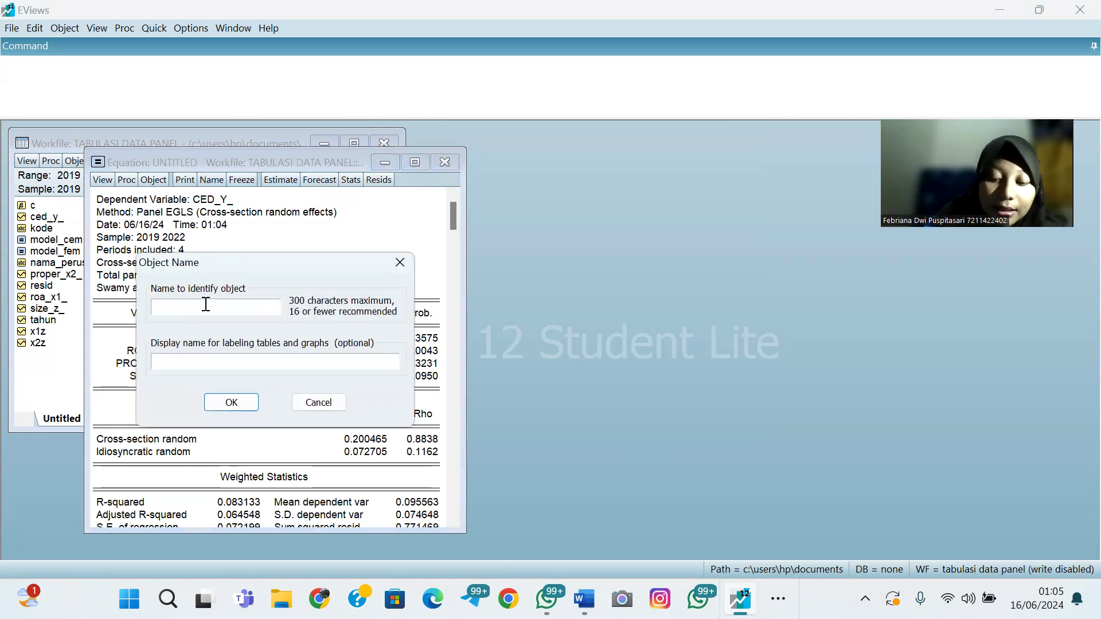
{"action": "type", "text": "modw"}
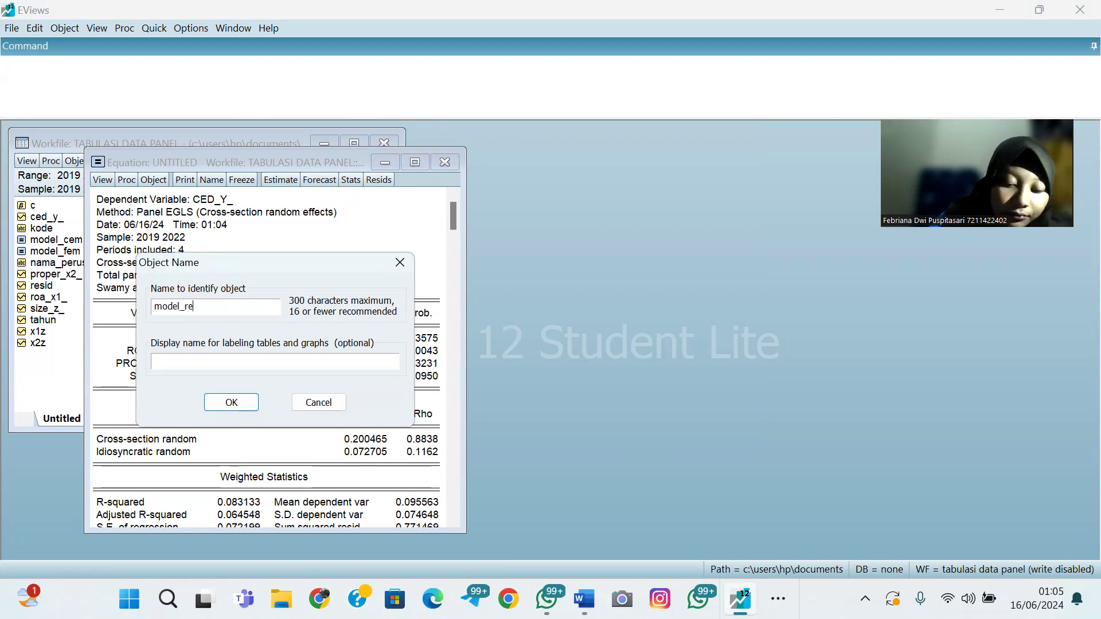
{"action": "left_click", "coordinate": [225, 400]}
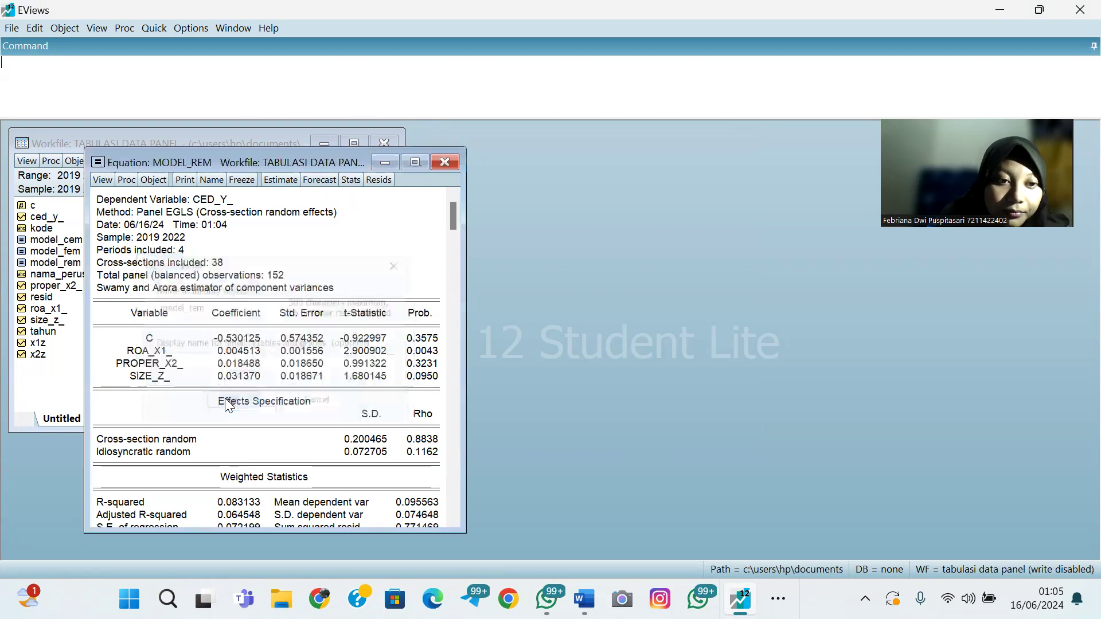
{"action": "left_click", "coordinate": [445, 163]}
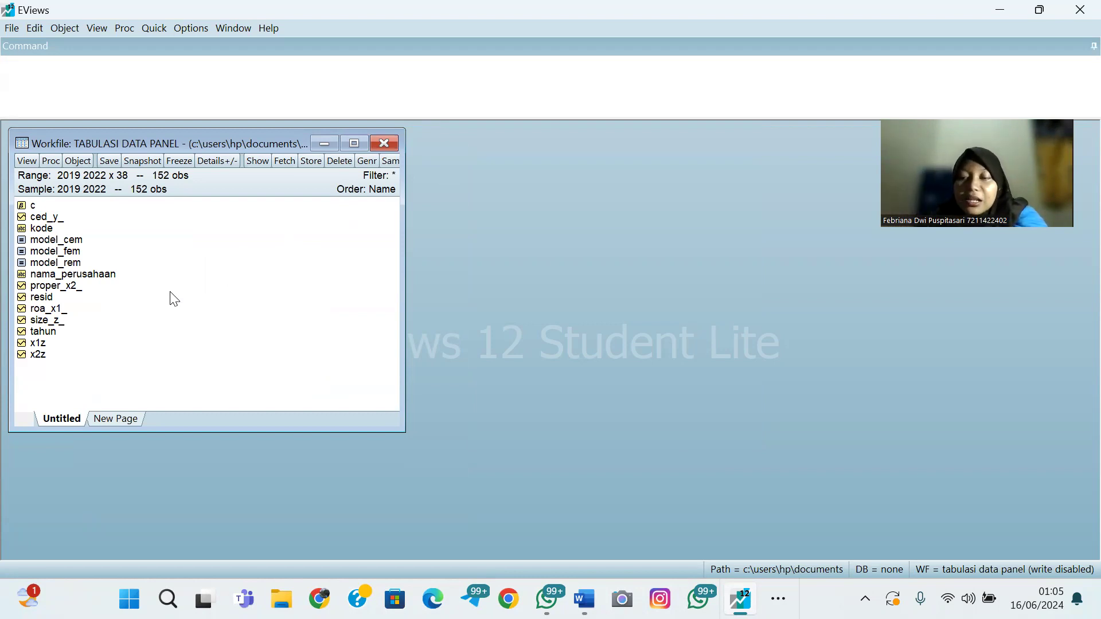
Open the model_fem equation and run the Redundant Fixed Effects - Likelihood Ratio test on it
{"action": "left_click", "coordinate": [79, 256]}
{"action": "double_click", "coordinate": [63, 256]}
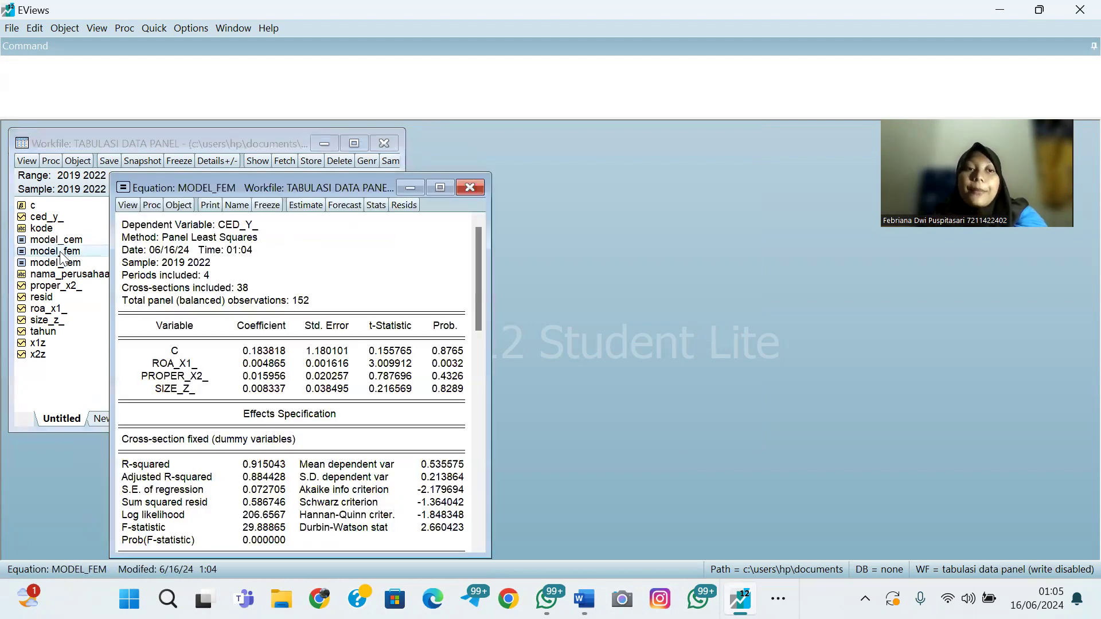
{"action": "left_click", "coordinate": [122, 209]}
{"action": "mouse_move", "coordinate": [190, 374]}
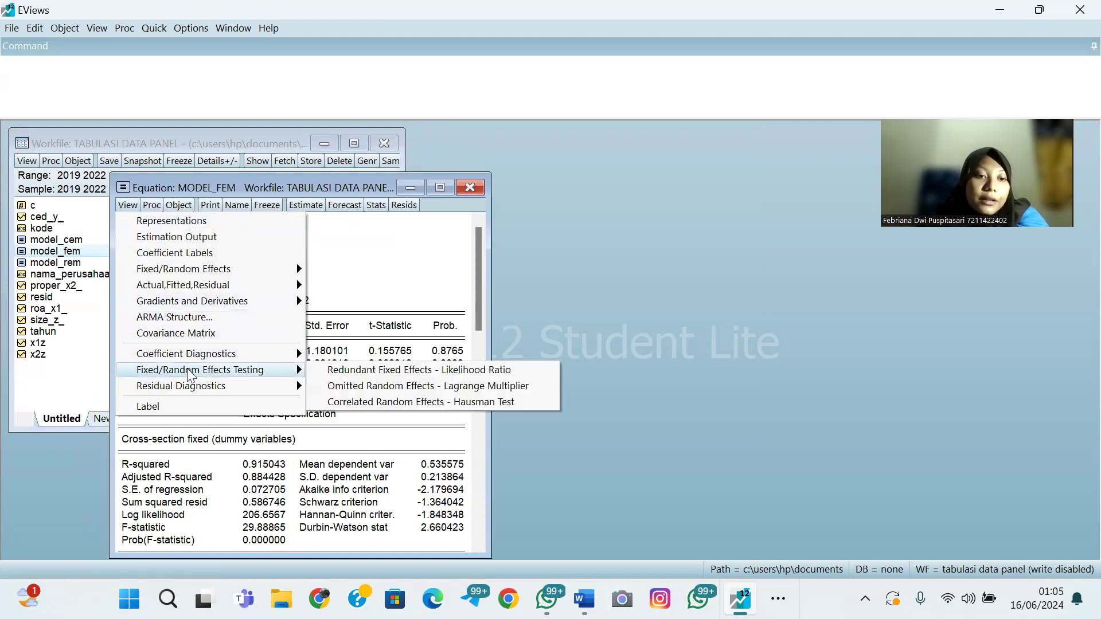
{"action": "left_click", "coordinate": [338, 374]}
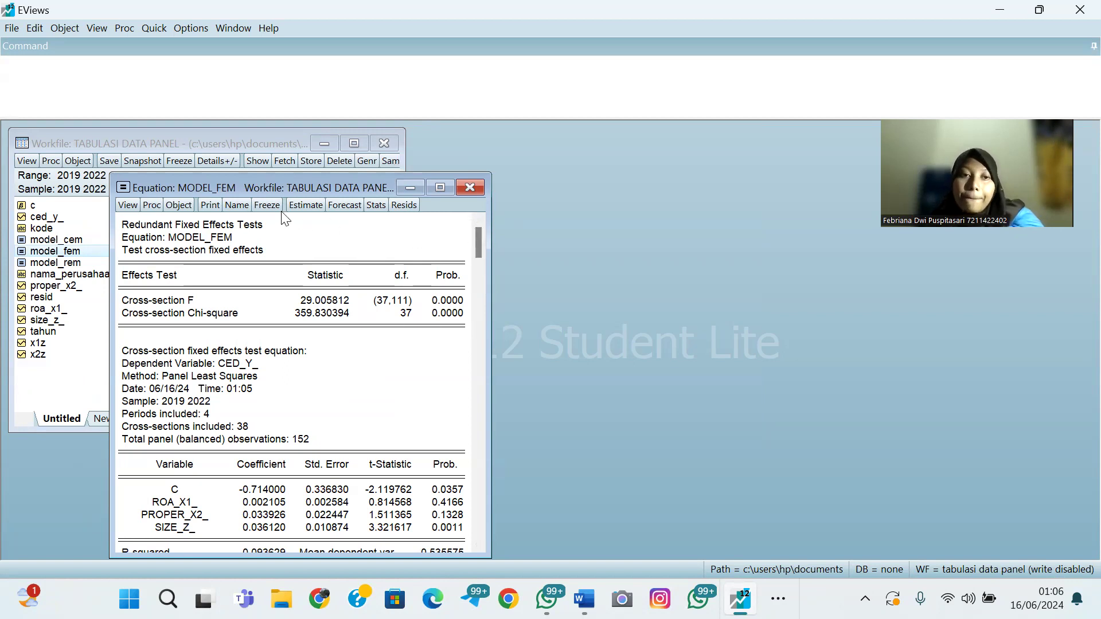
Freeze the redundant fixed effects test as a table named uji_chow_fem, and close the table and the model_fem equation
{"action": "left_click", "coordinate": [267, 205]}
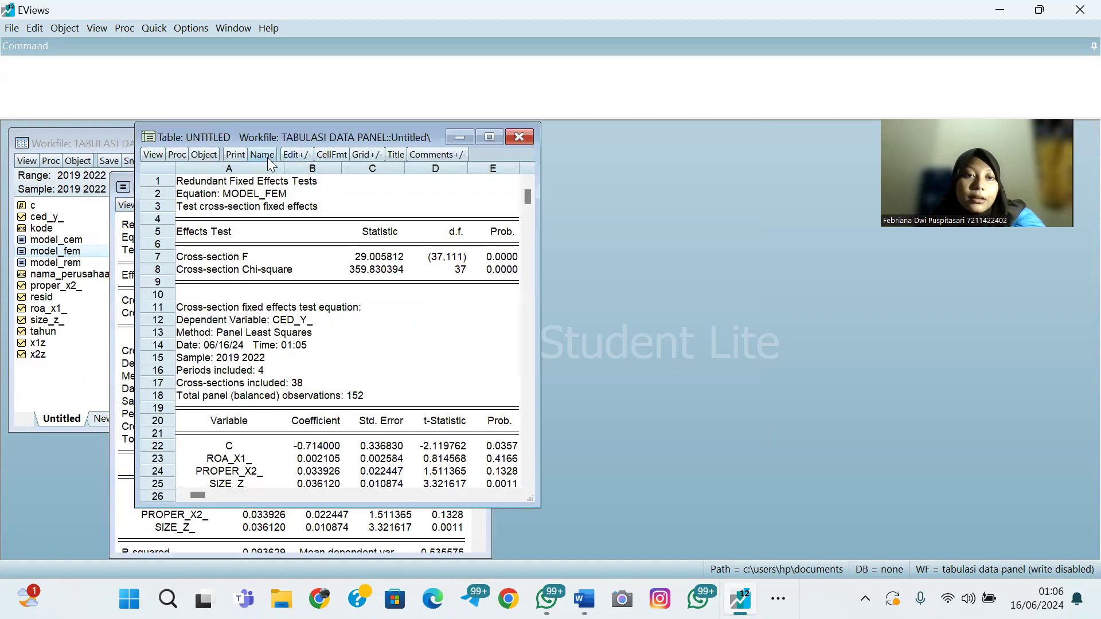
{"action": "left_click", "coordinate": [265, 156]}
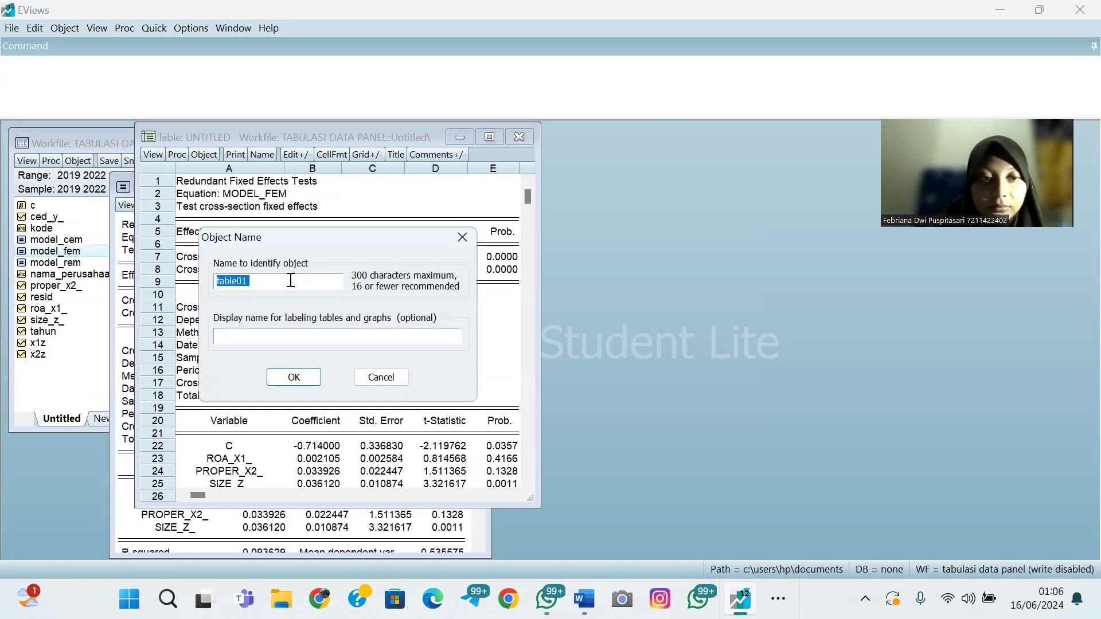
{"action": "key", "text": "BackSpace"}
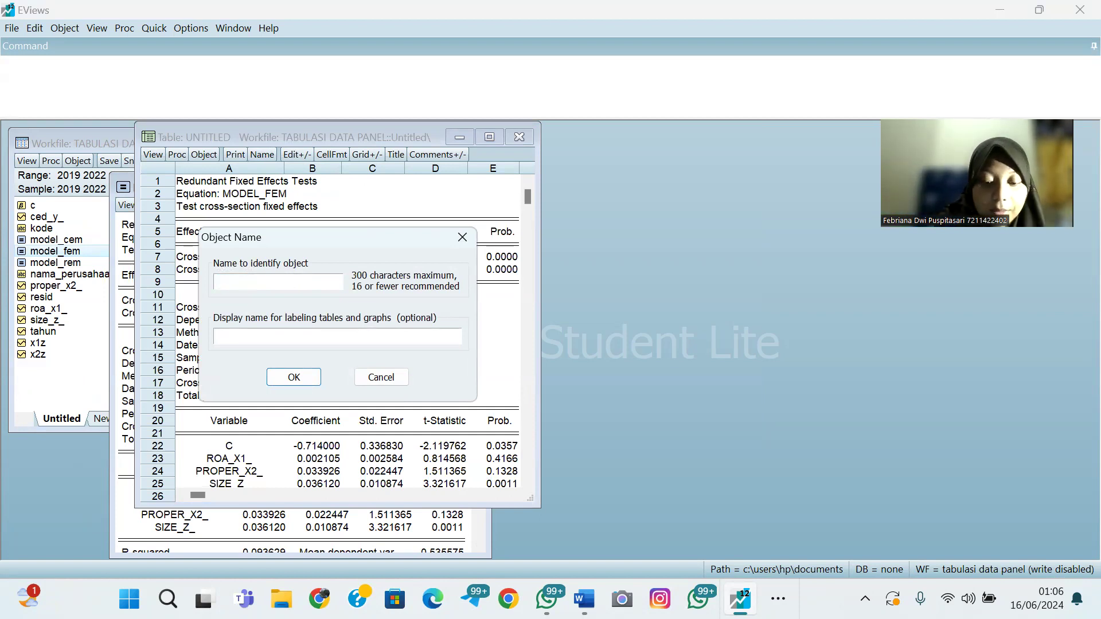
{"action": "key", "text": "BackSpace"}
{"action": "key", "text": "BackSpace"}
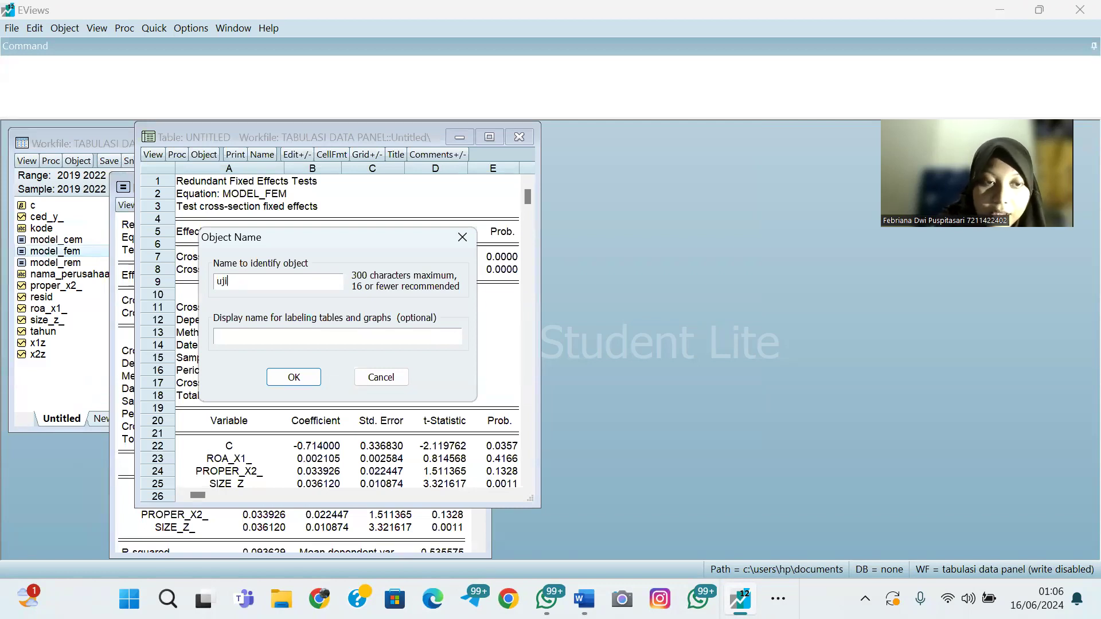
{"action": "type", "text": "uji_chow_fem"}
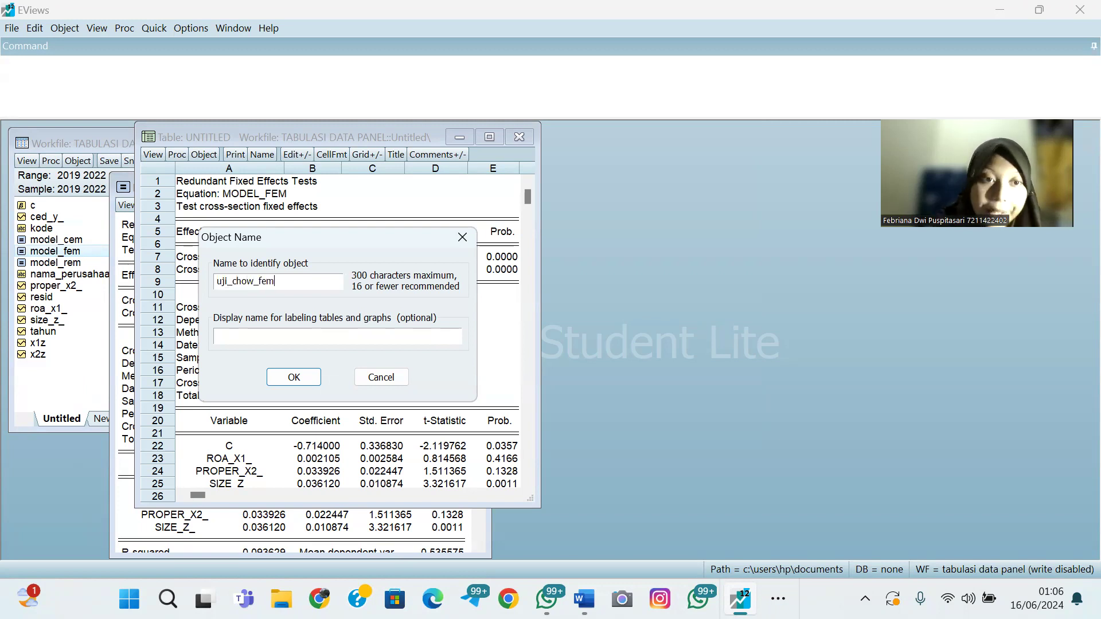
{"action": "left_click", "coordinate": [293, 376]}
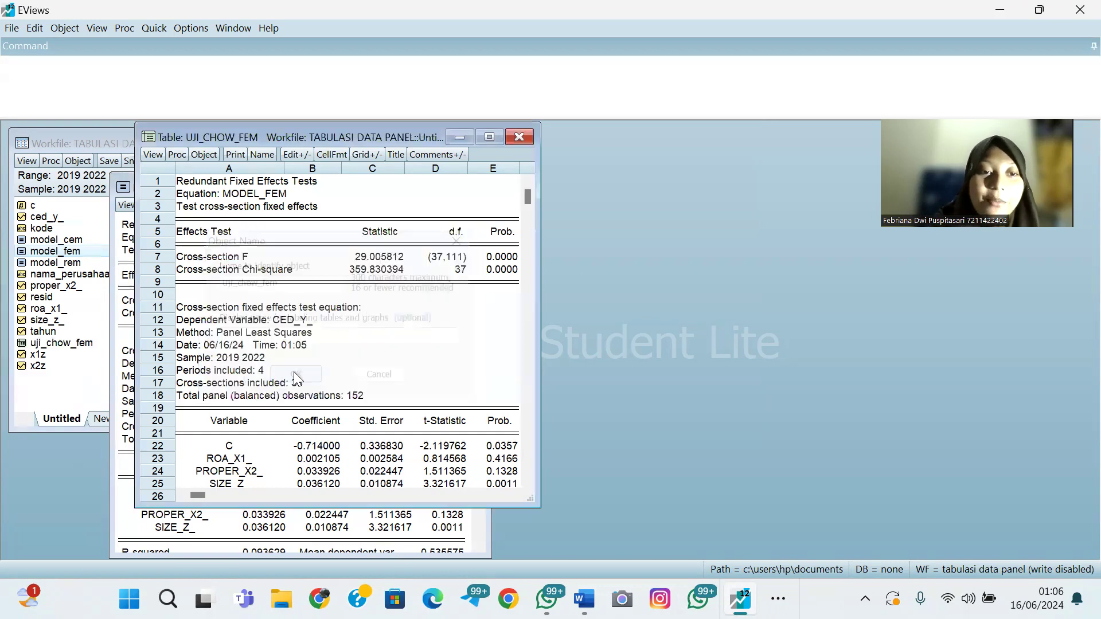
{"action": "left_click", "coordinate": [518, 139]}
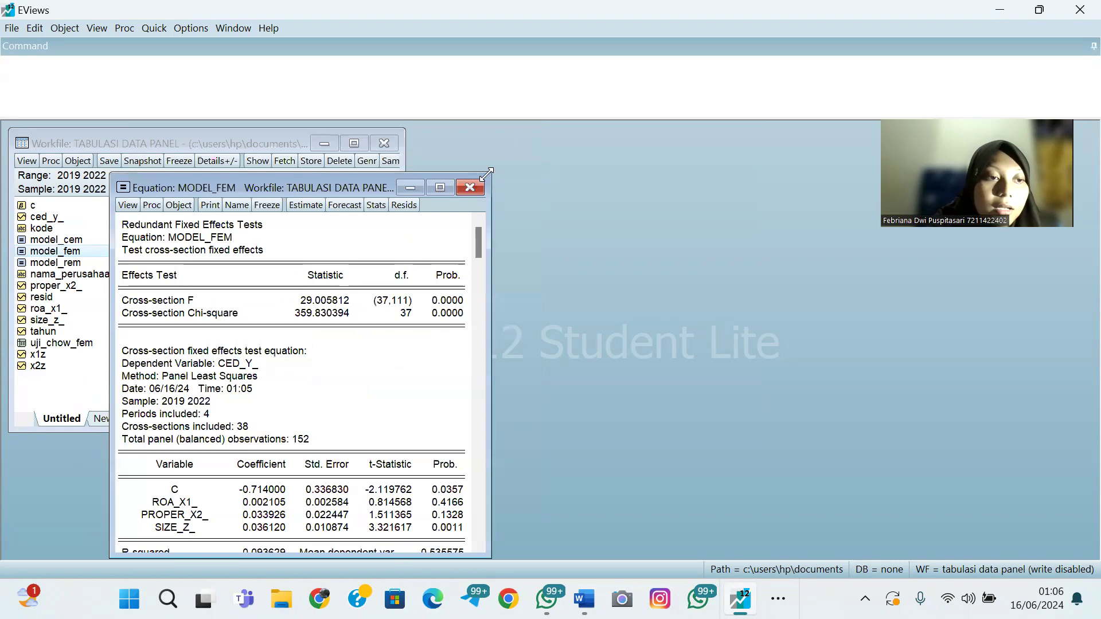
{"action": "left_click", "coordinate": [470, 187]}
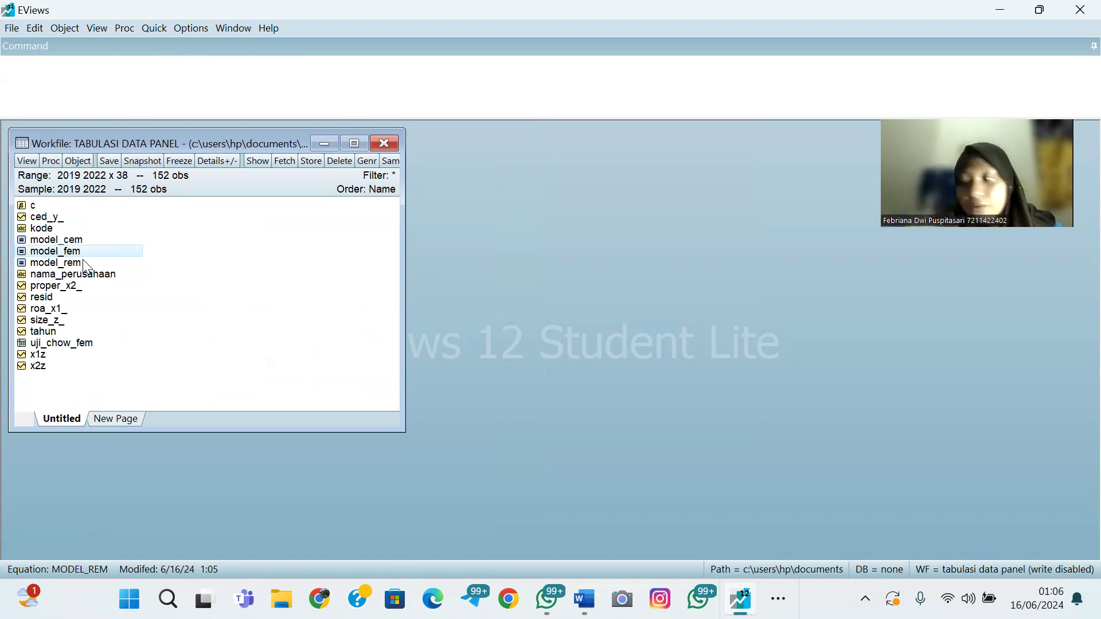
Open the model_rem equation and run the Correlated Random Effects - Hausman Test on it
{"action": "double_click", "coordinate": [51, 265]}
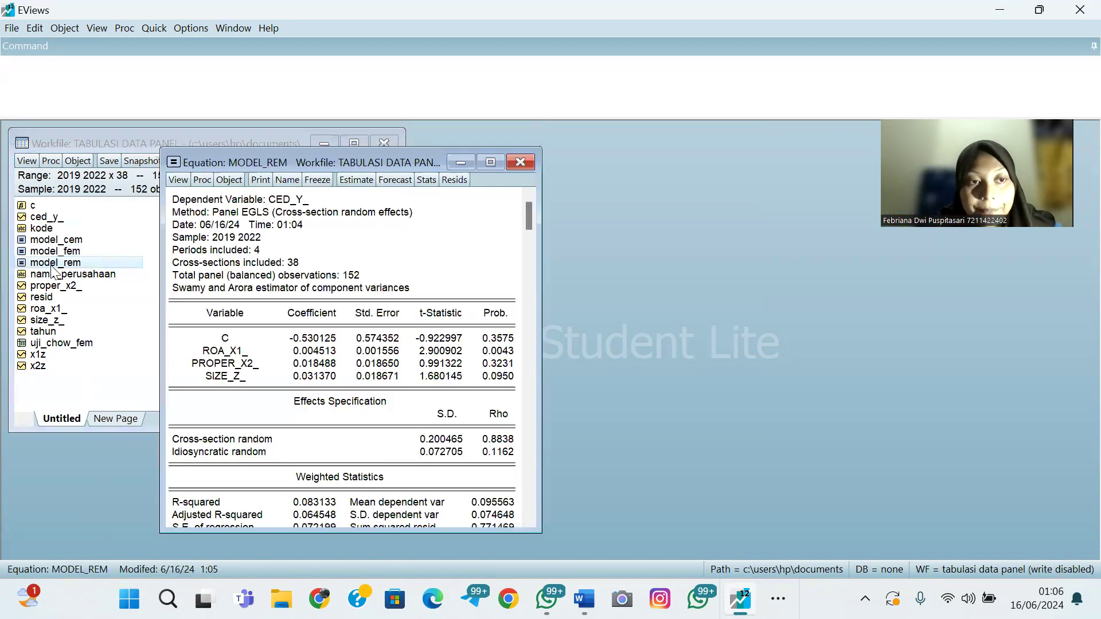
{"action": "left_click", "coordinate": [178, 181]}
{"action": "mouse_move", "coordinate": [261, 346]}
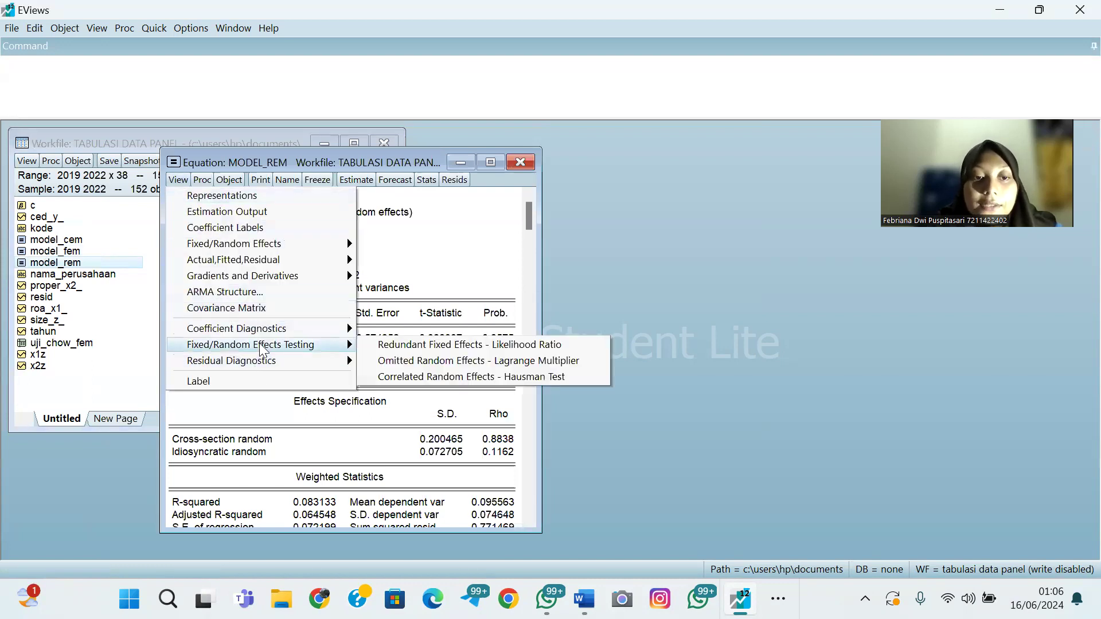
{"action": "left_click", "coordinate": [395, 380]}
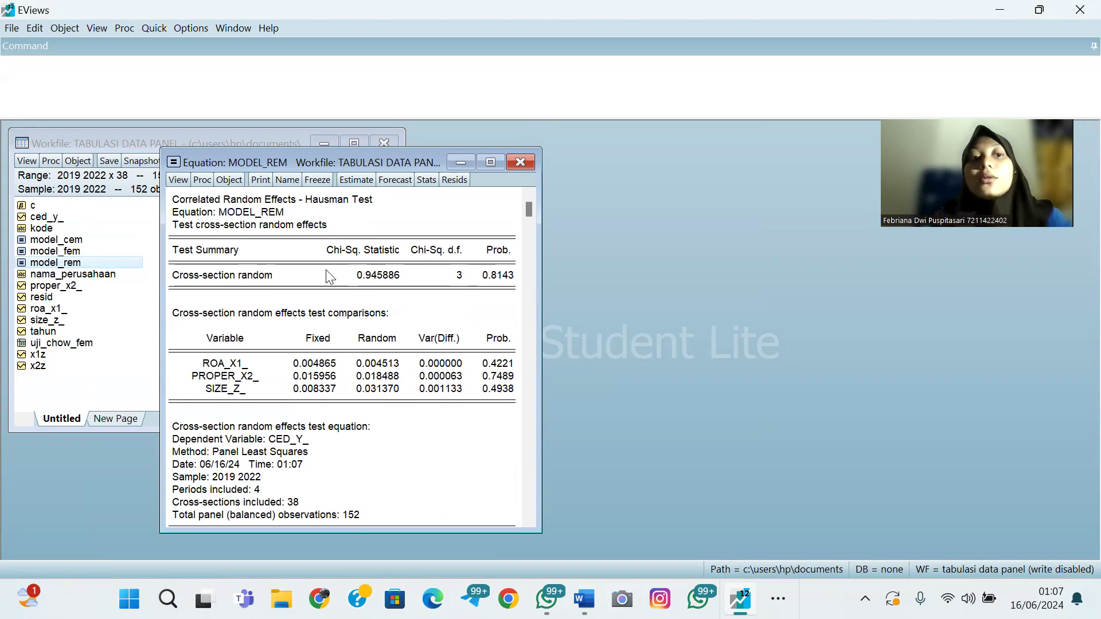
Freeze the Hausman test output as a table named uji_hausmant_rem and close the table
{"action": "left_click", "coordinate": [318, 179]}
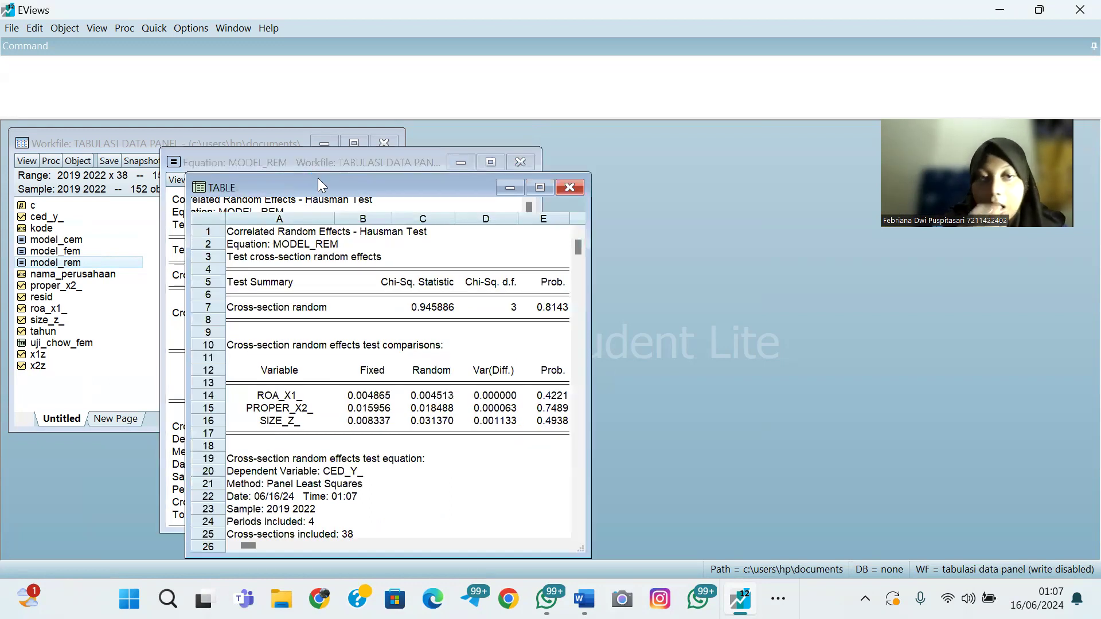
{"action": "left_click", "coordinate": [323, 205]}
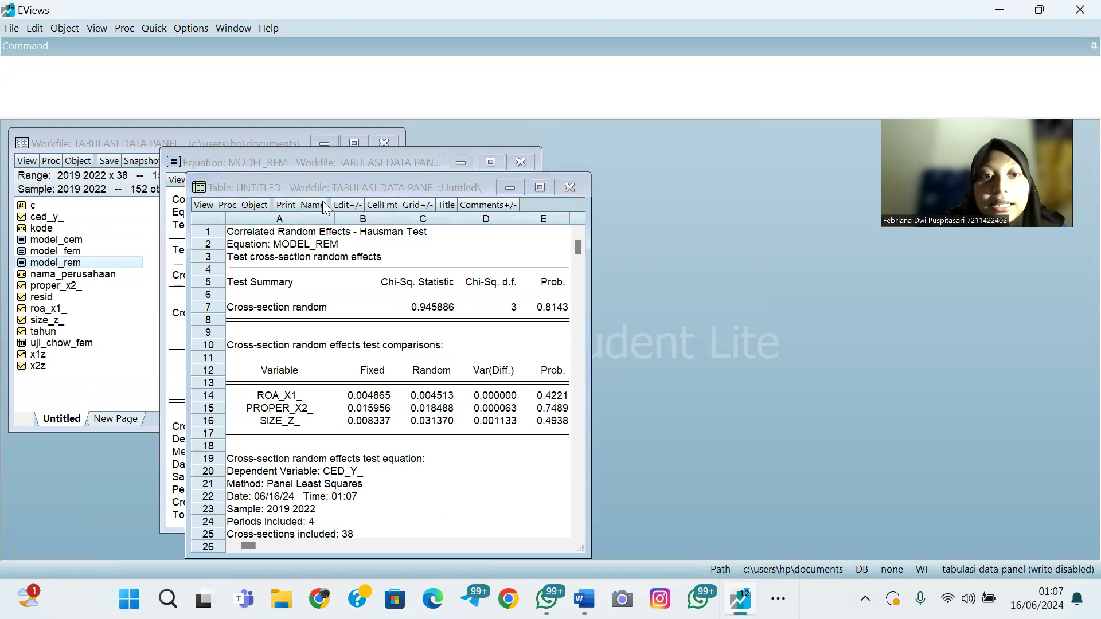
{"action": "key", "text": "BackSpace"}
{"action": "type", "text": "uji_"}
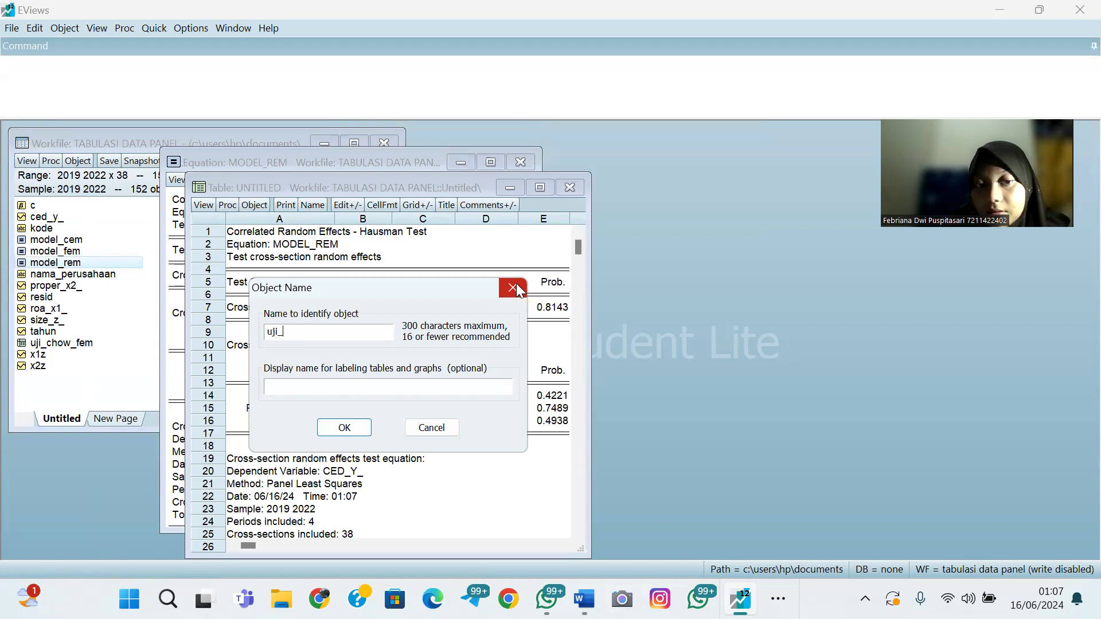
{"action": "type", "text": "hausn"}
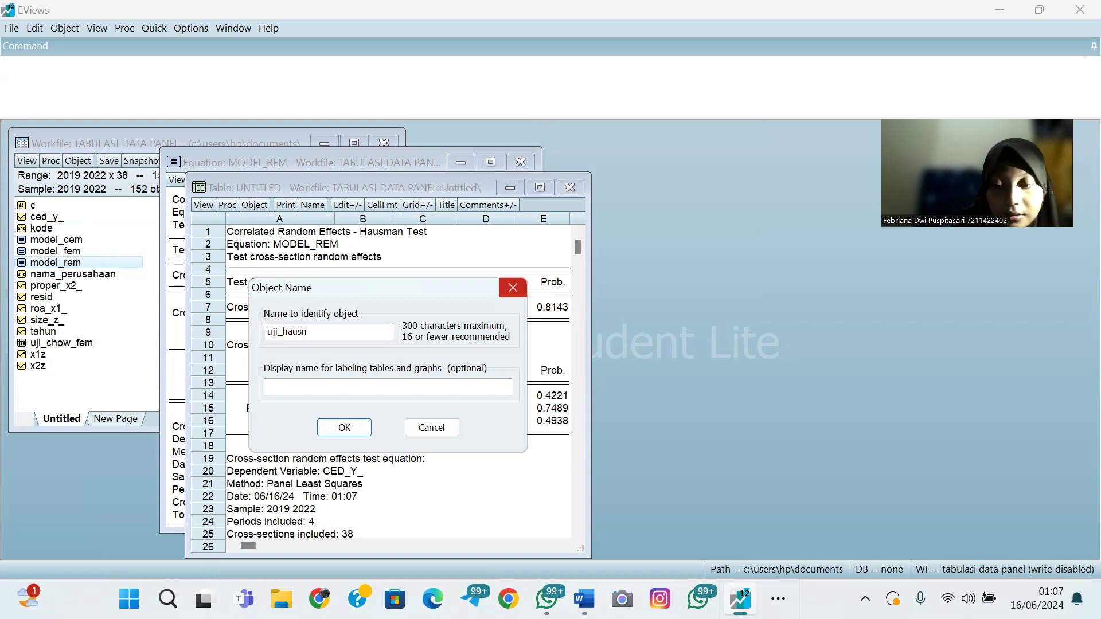
{"action": "key", "text": "BackSpace"}
{"action": "type", "text": "mant"}
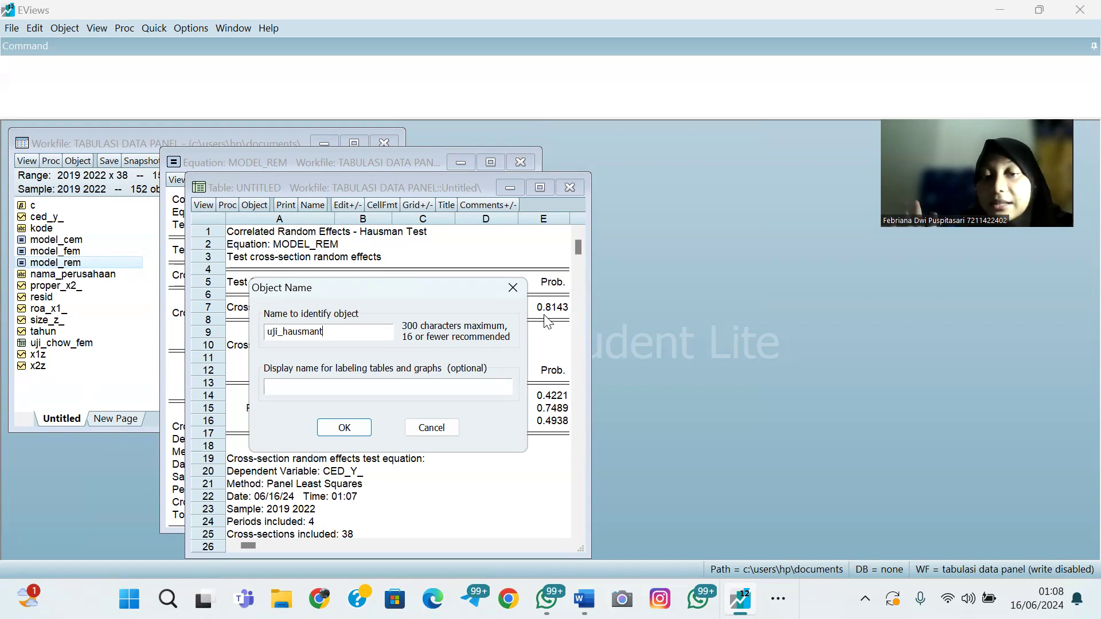
{"action": "type", "text": "_"}
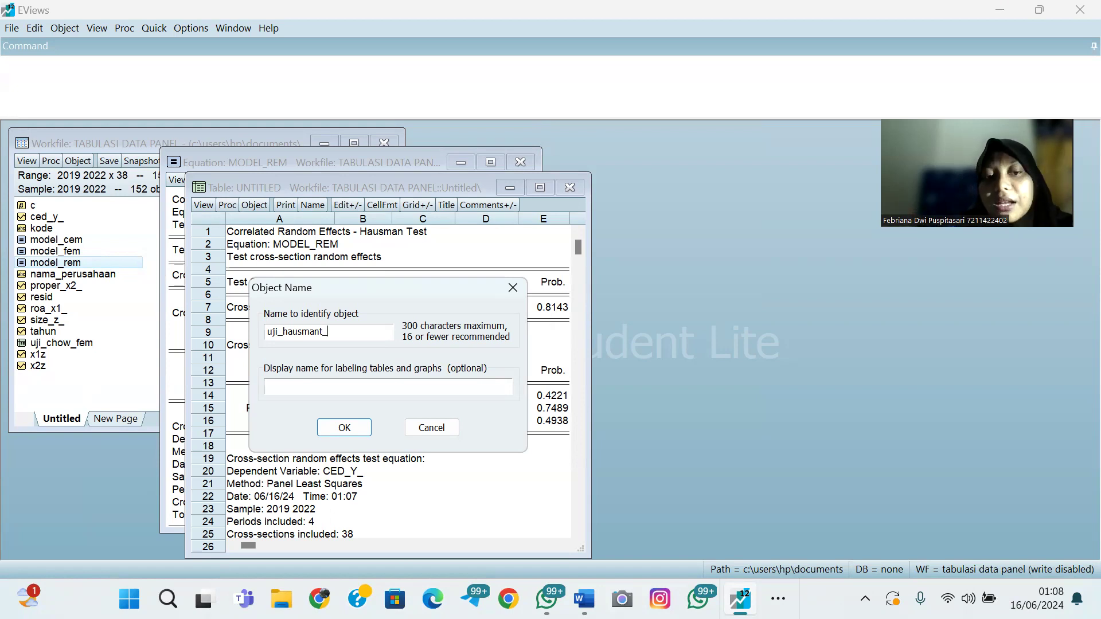
{"action": "type", "text": "rem"}
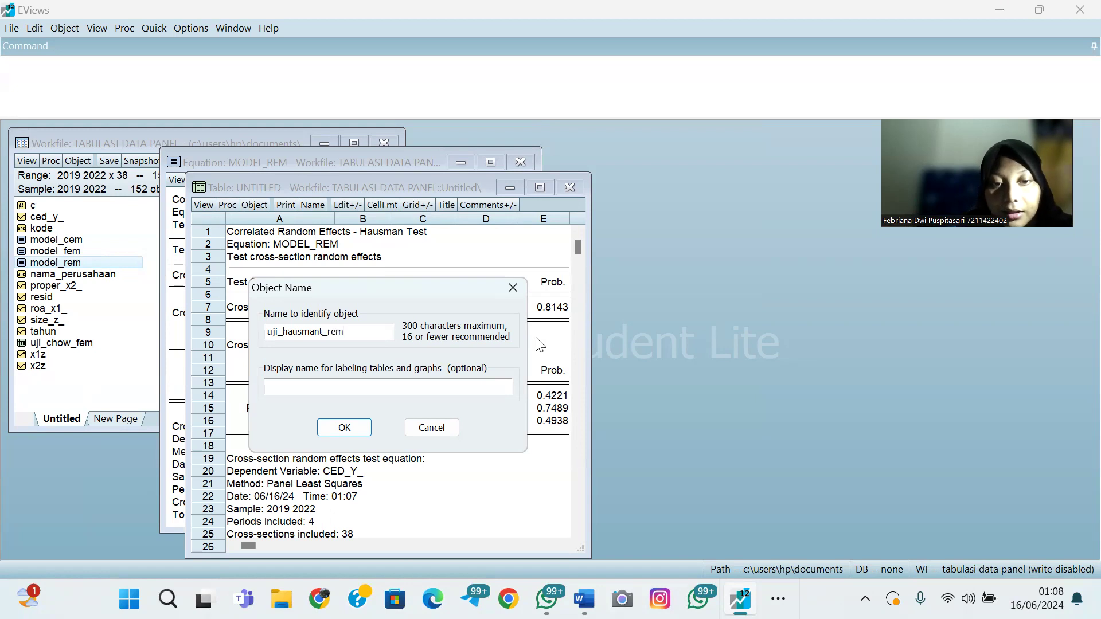
{"action": "left_click", "coordinate": [338, 430]}
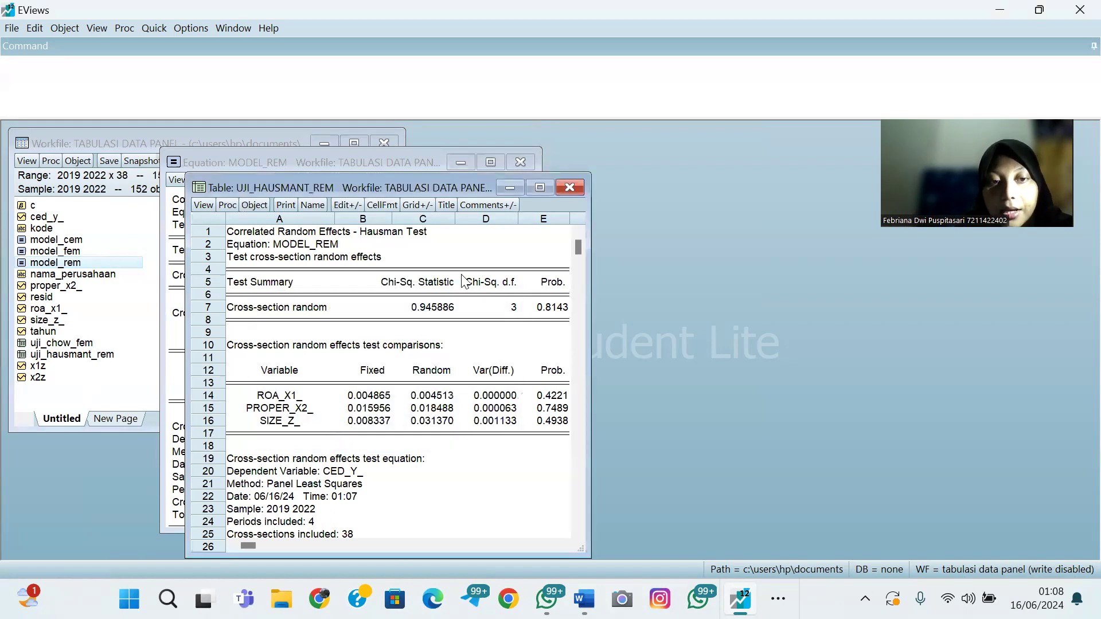
{"action": "left_click", "coordinate": [570, 189]}
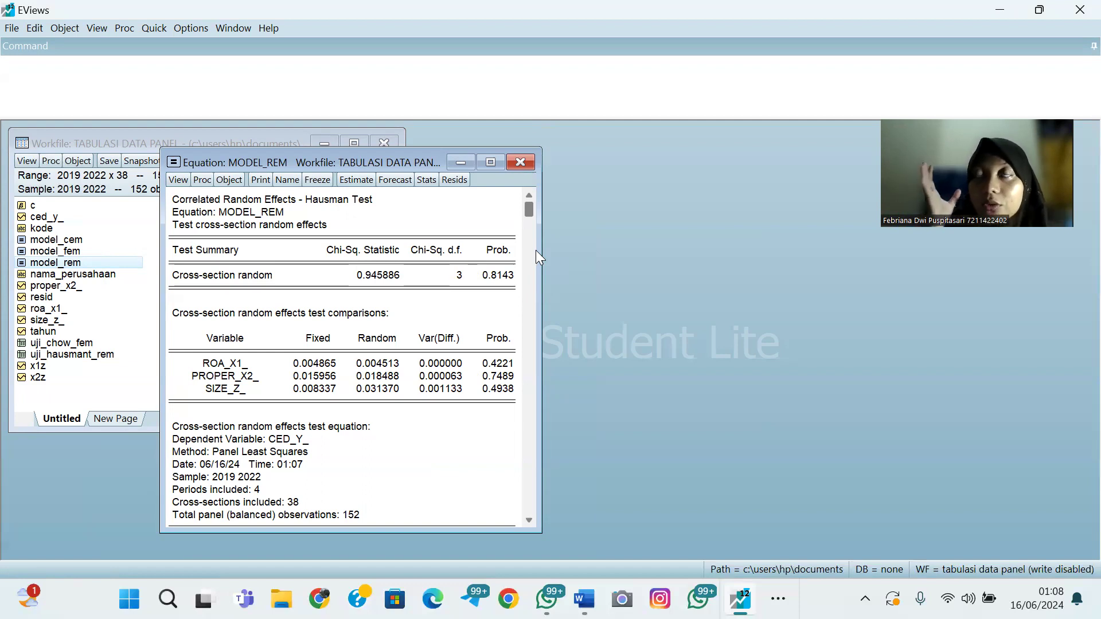
Try to run the Omitted Random Effects - Lagrange Multiplier test on model_rem, and close the equation
{"action": "left_click", "coordinate": [176, 180]}
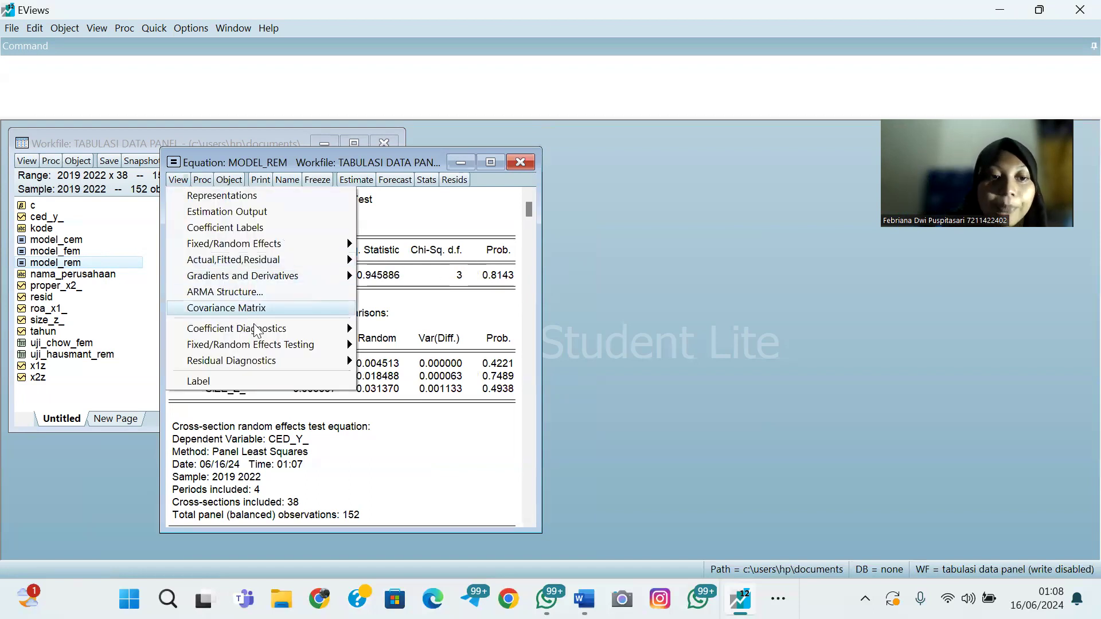
{"action": "mouse_move", "coordinate": [263, 345]}
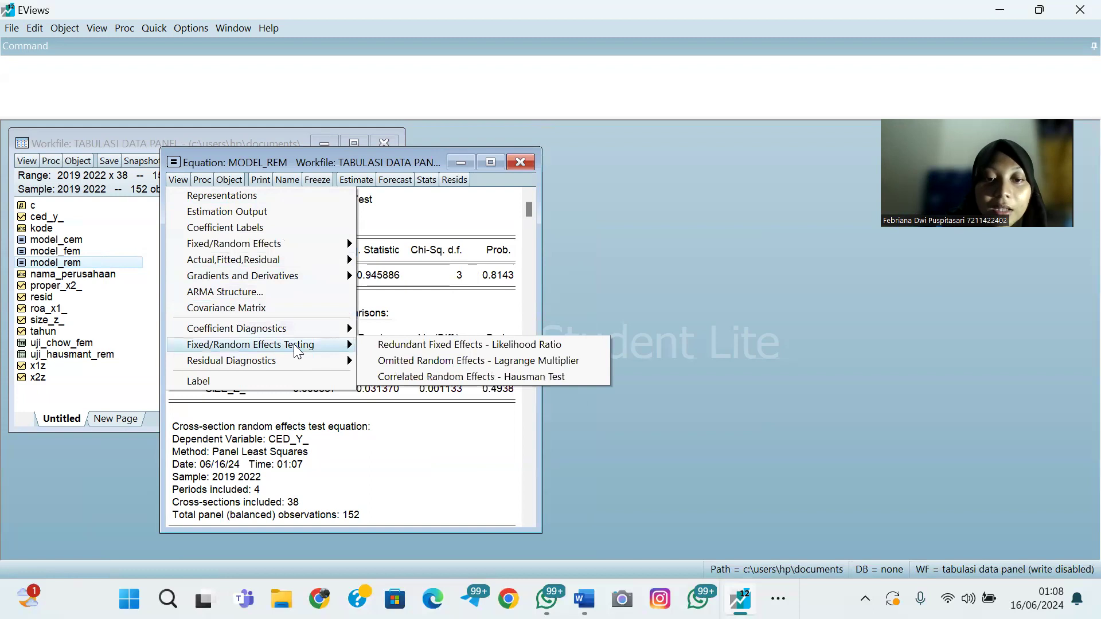
{"action": "left_click", "coordinate": [372, 360]}
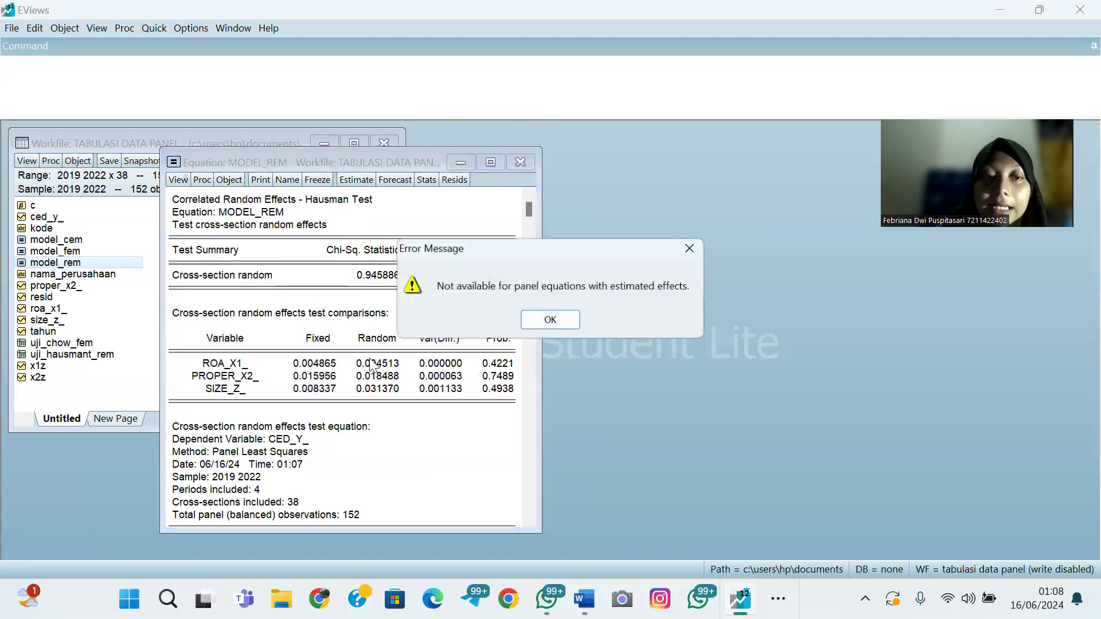
{"action": "left_click", "coordinate": [550, 320]}
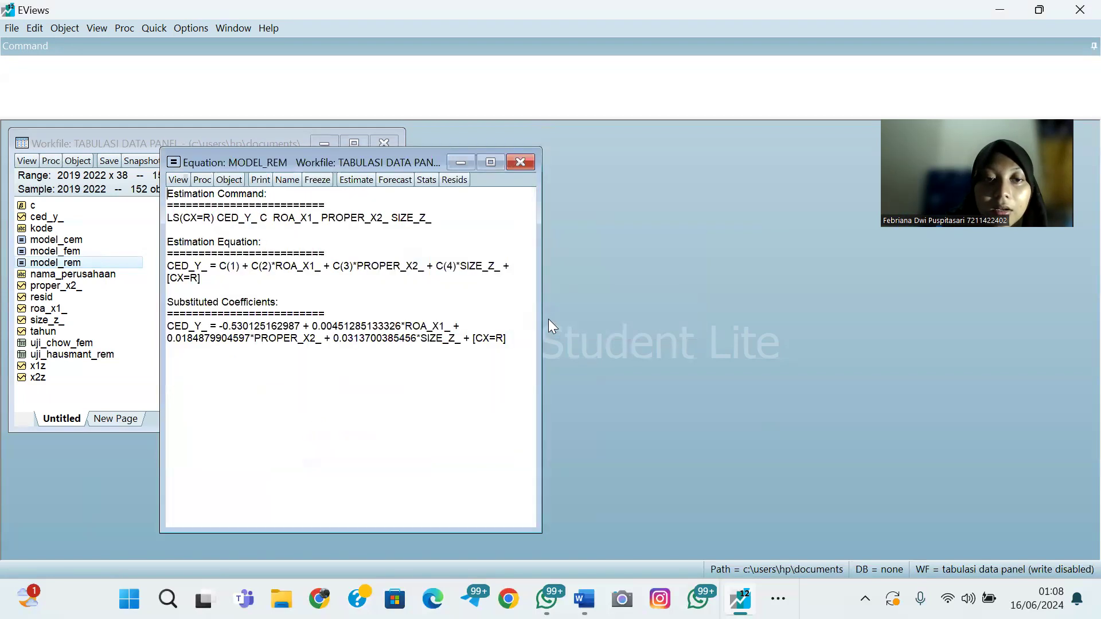
{"action": "left_click", "coordinate": [526, 163]}
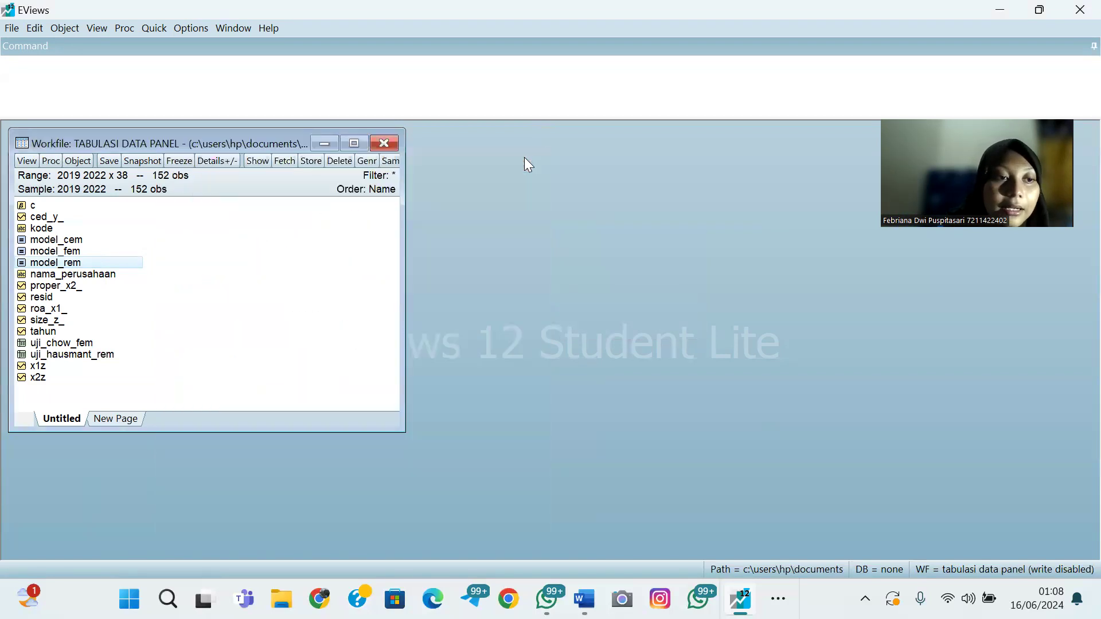
Open the saved uji_hausmant_rem table, check its available view and object options, and close it
{"action": "double_click", "coordinate": [92, 355]}
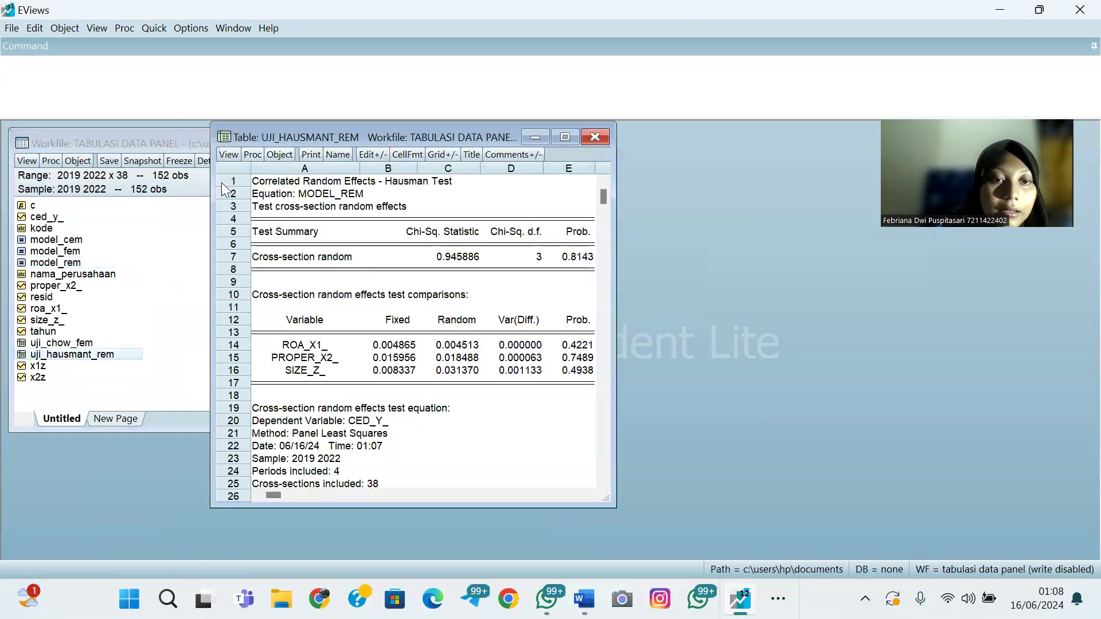
{"action": "left_click", "coordinate": [236, 155]}
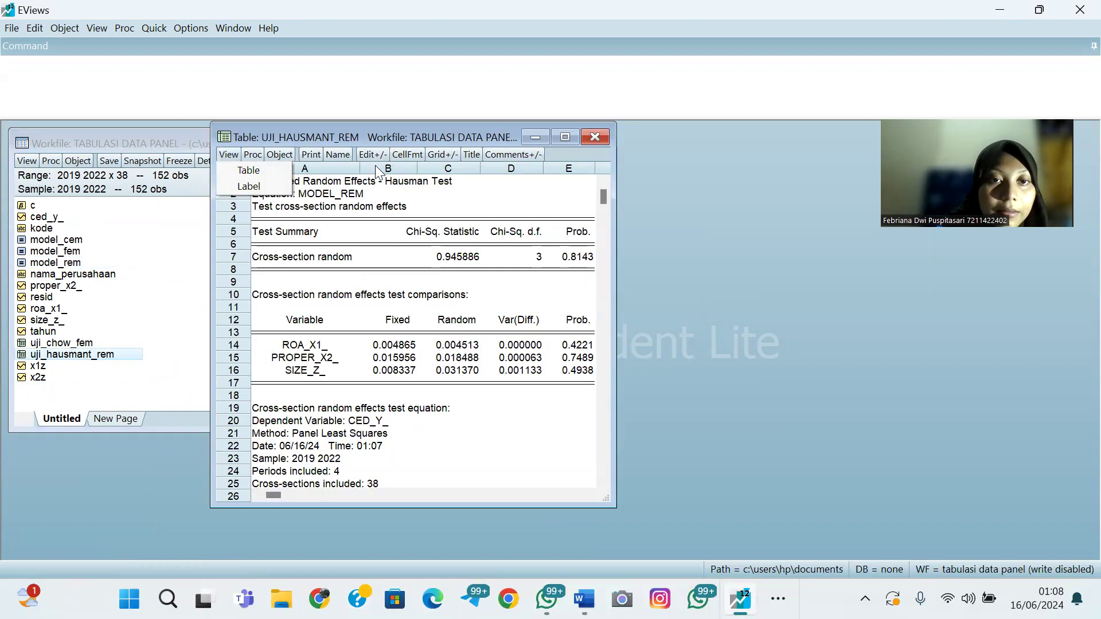
{"action": "left_click", "coordinate": [386, 184]}
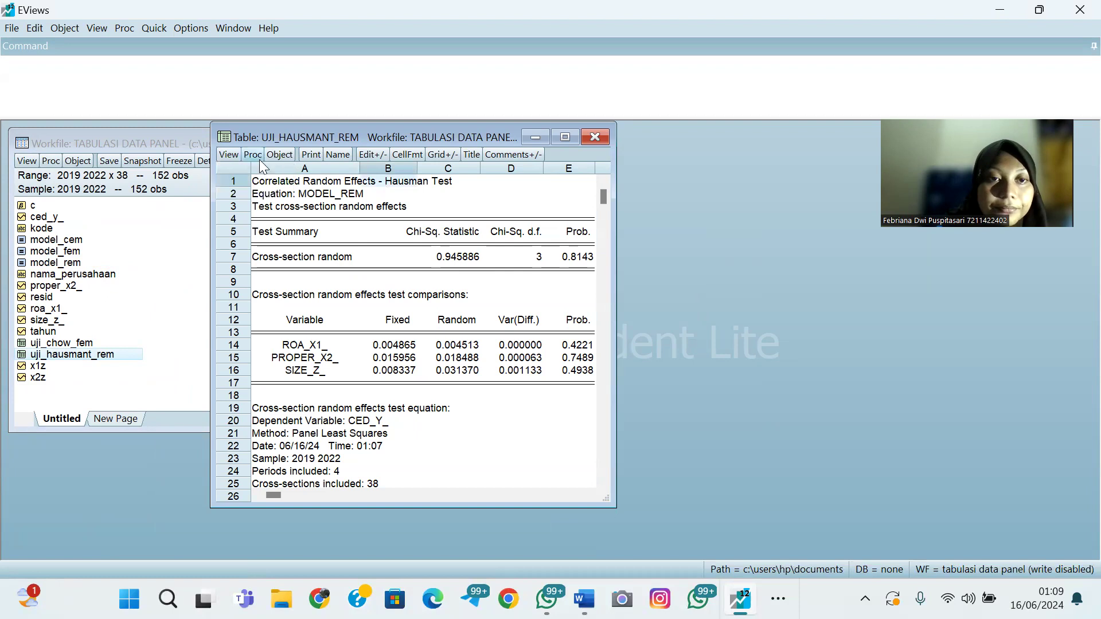
{"action": "left_click", "coordinate": [278, 155]}
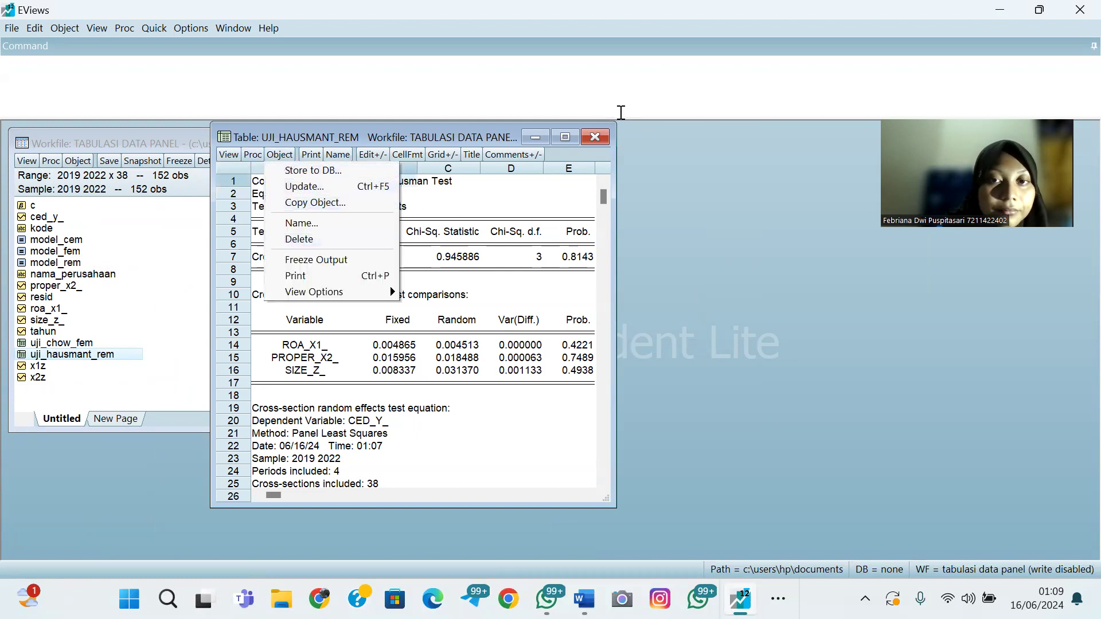
{"action": "left_click", "coordinate": [595, 137]}
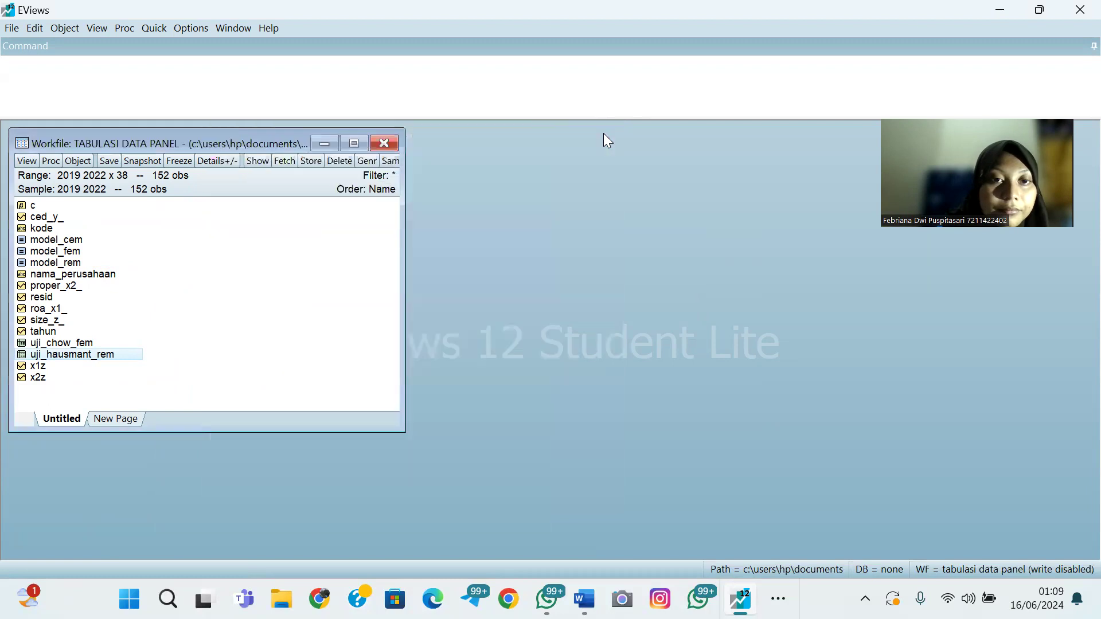
Open the model_rem equation, check the saved uji_hausmant_rem table, and close the table
{"action": "left_click", "coordinate": [69, 264]}
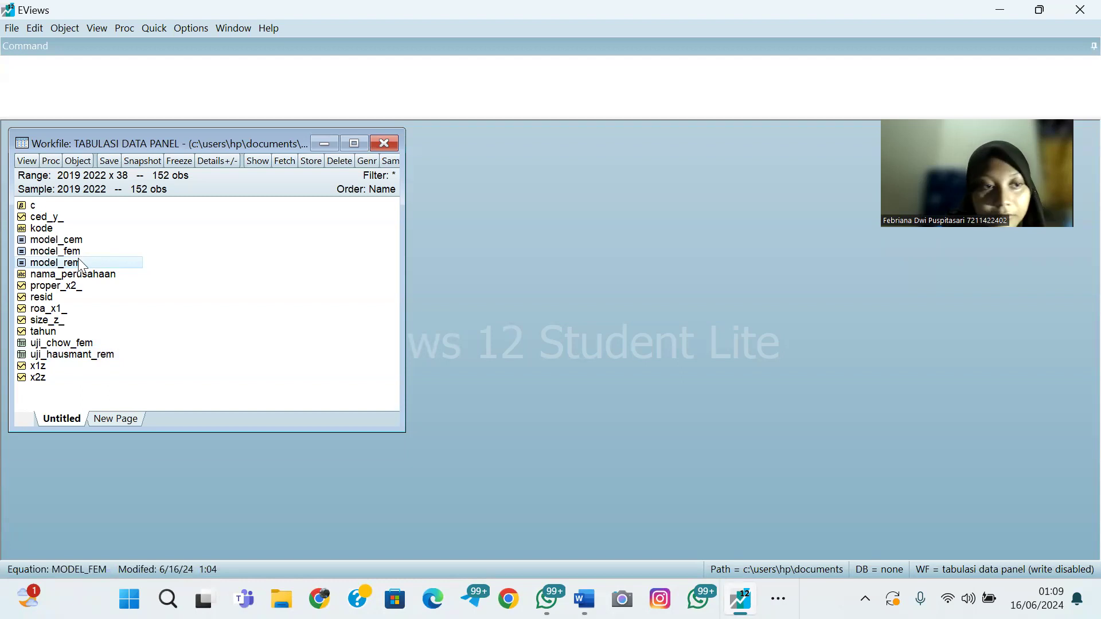
{"action": "double_click", "coordinate": [80, 265]}
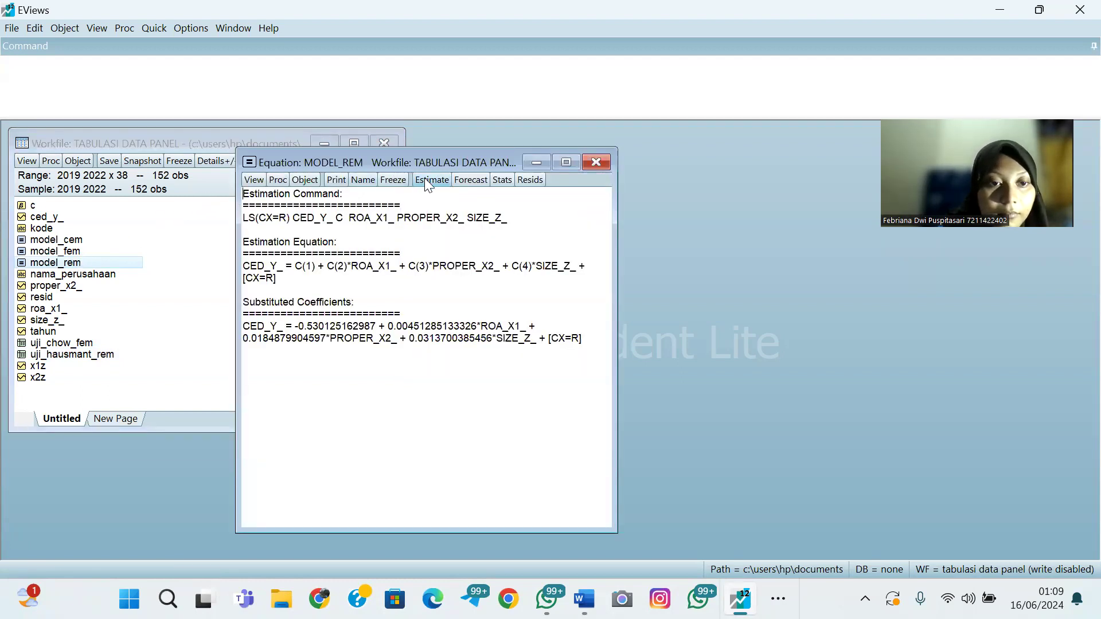
{"action": "double_click", "coordinate": [99, 355]}
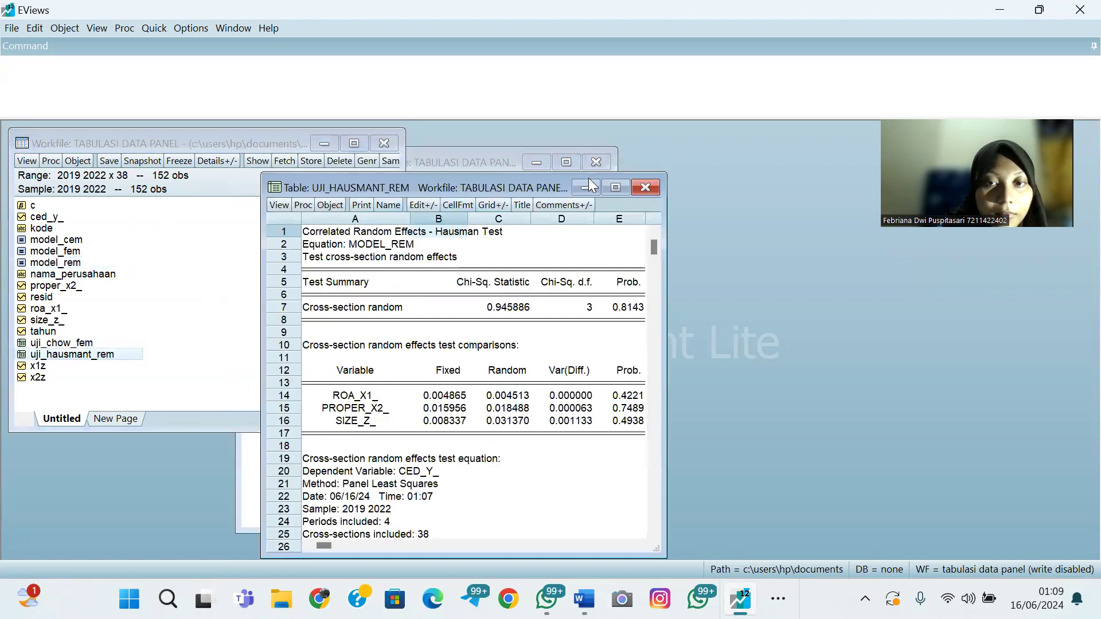
{"action": "left_click", "coordinate": [641, 189]}
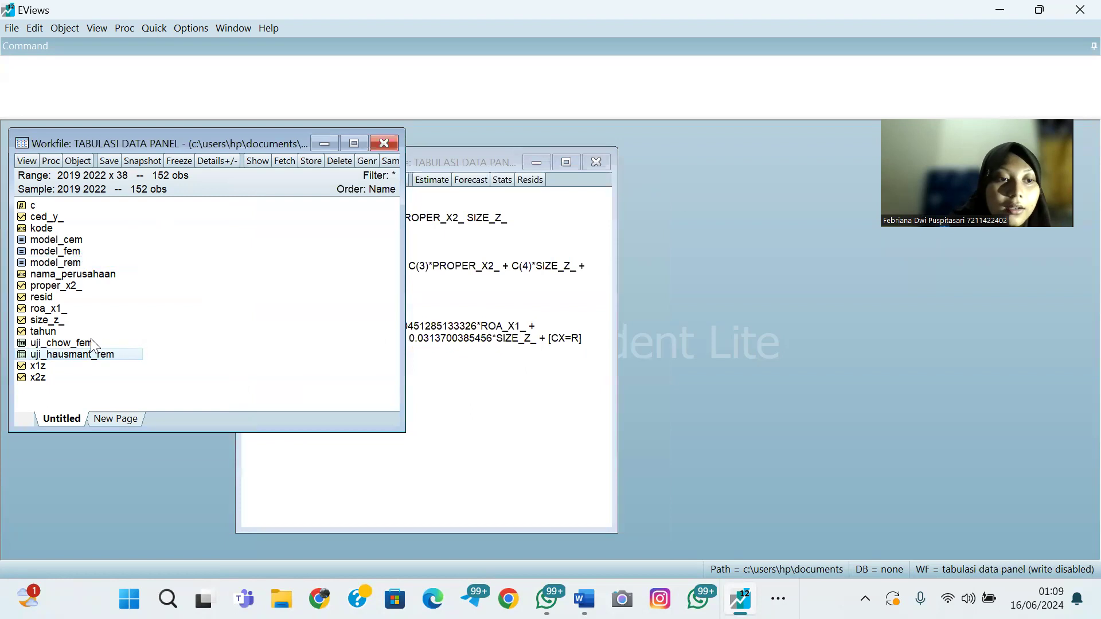
Open model_fem and model_rem, and re-estimate model_rem with the cross-section effects specification set to None
{"action": "left_click", "coordinate": [91, 345]}
{"action": "double_click", "coordinate": [67, 255]}
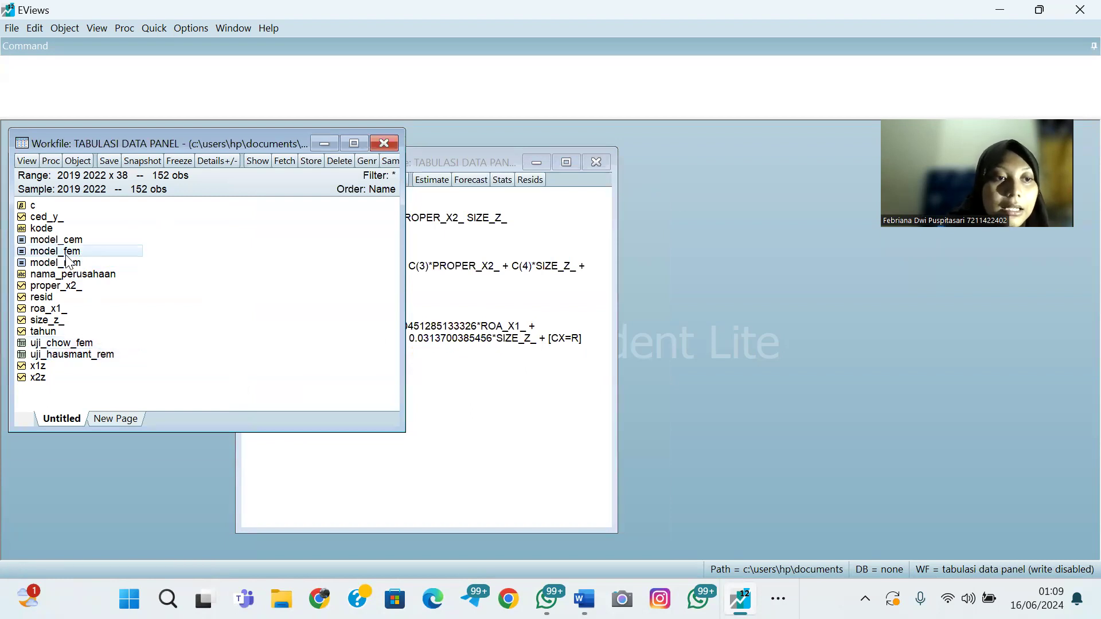
{"action": "double_click", "coordinate": [68, 263]}
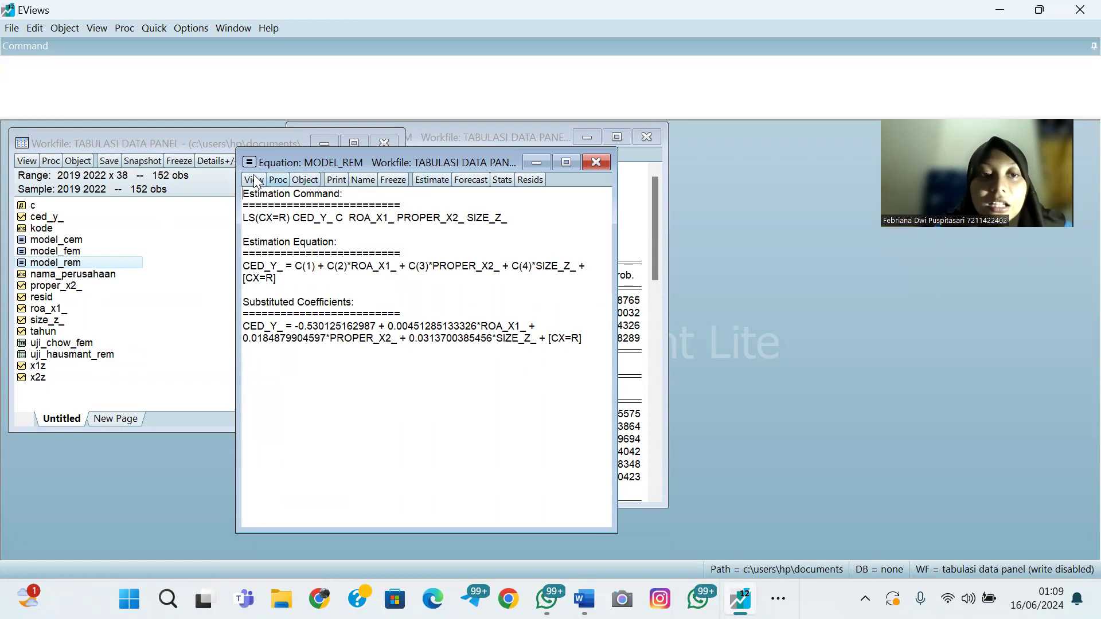
{"action": "left_click", "coordinate": [431, 180]}
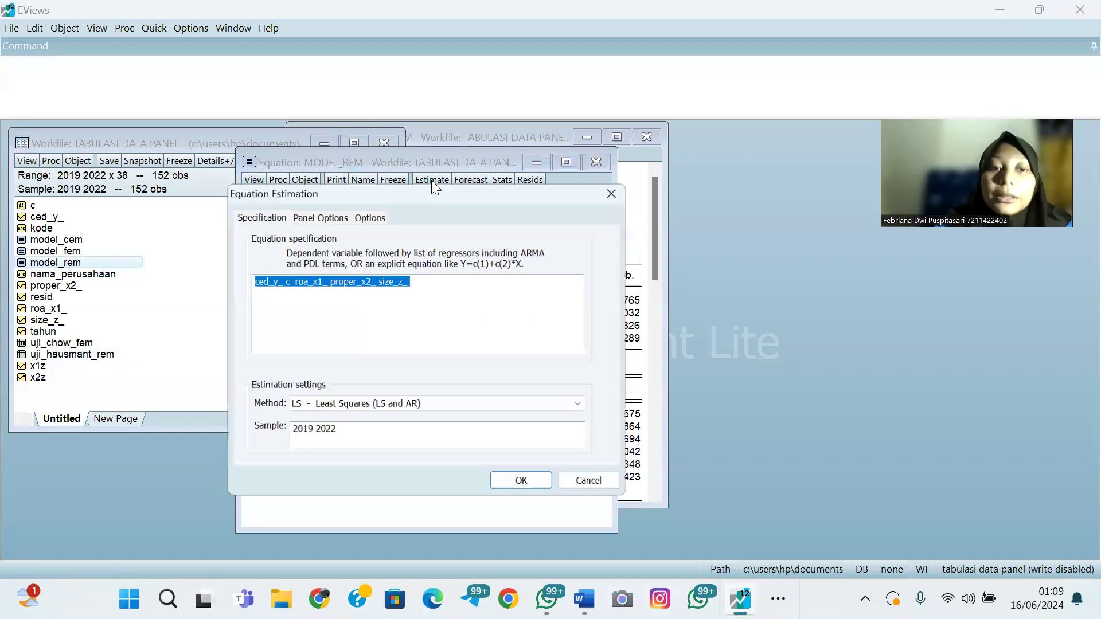
{"action": "left_click", "coordinate": [324, 217]}
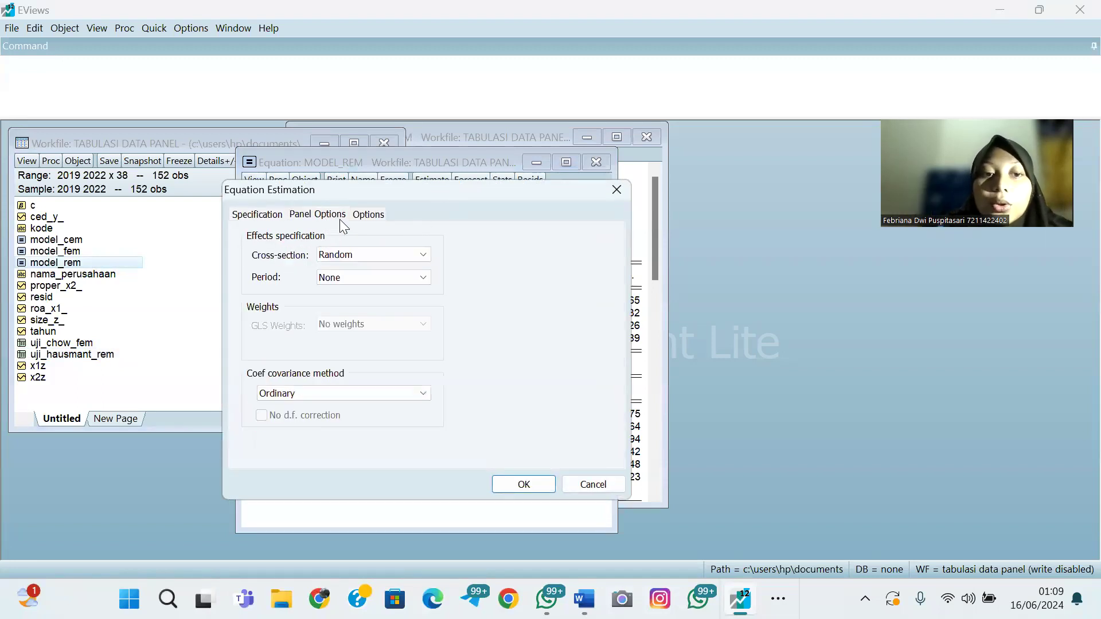
{"action": "left_click", "coordinate": [426, 256]}
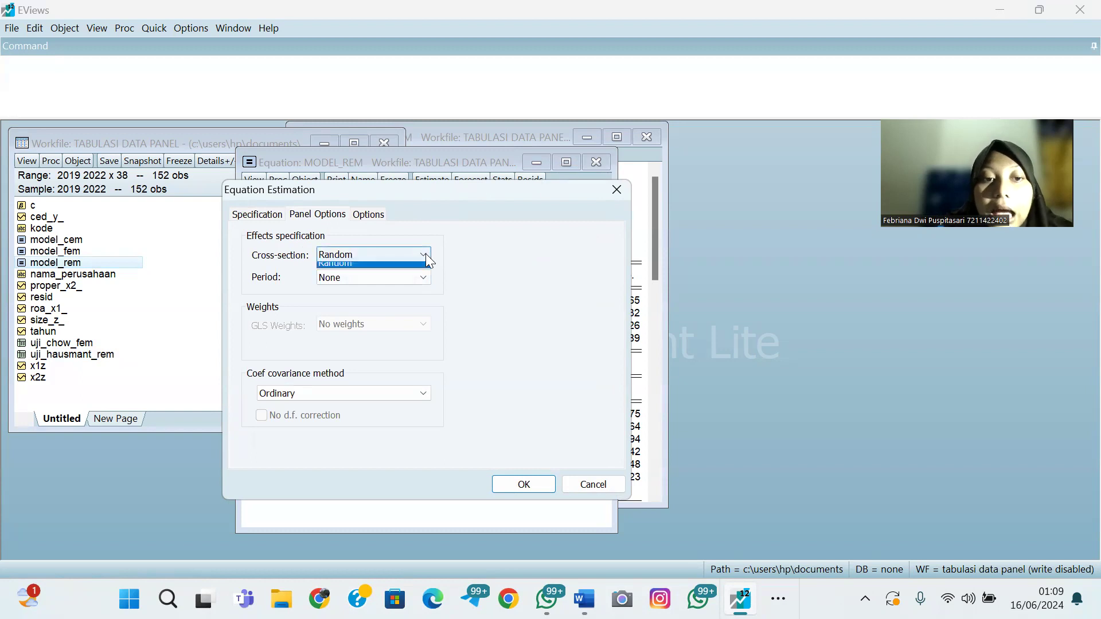
{"action": "left_click", "coordinate": [403, 269]}
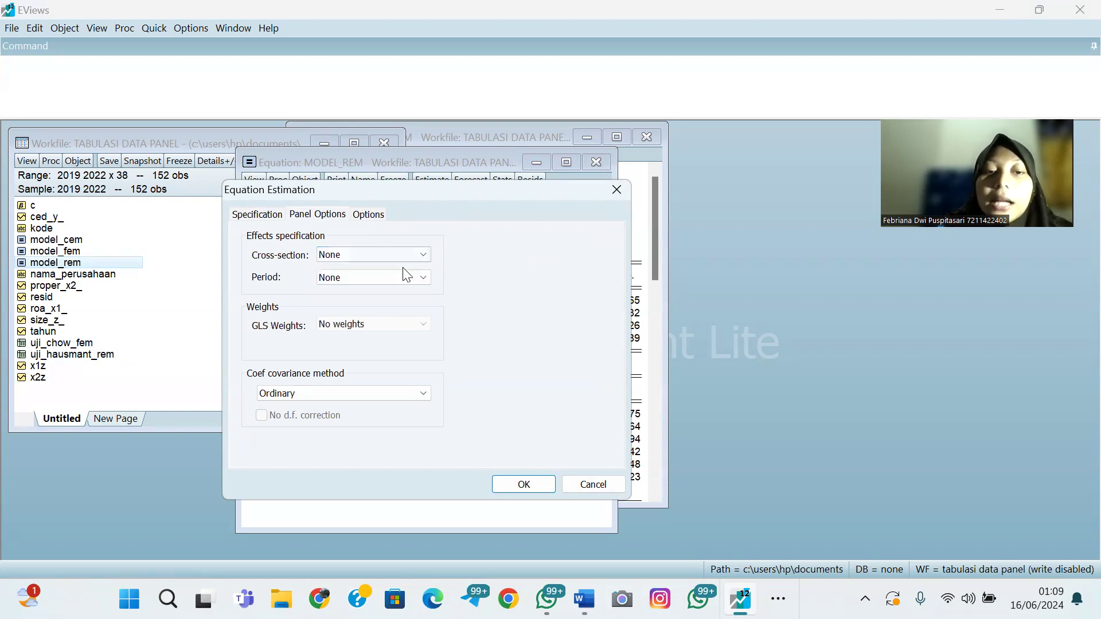
{"action": "left_click", "coordinate": [522, 485]}
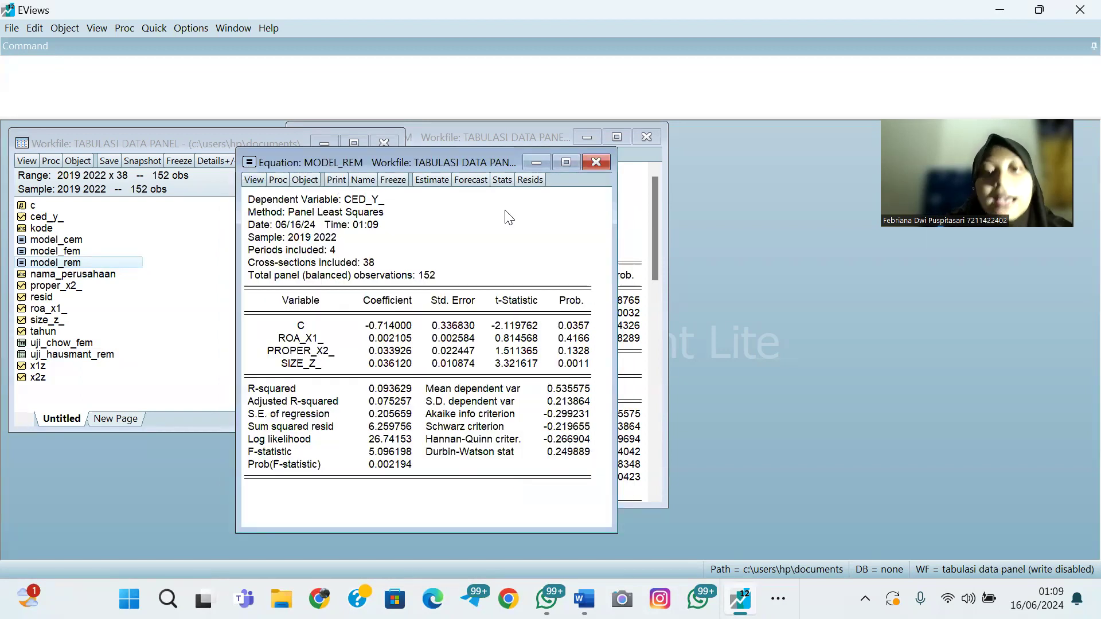
Freeze the re-estimated model_rem output as a table named uji_lm_rem
{"action": "left_click", "coordinate": [393, 180]}
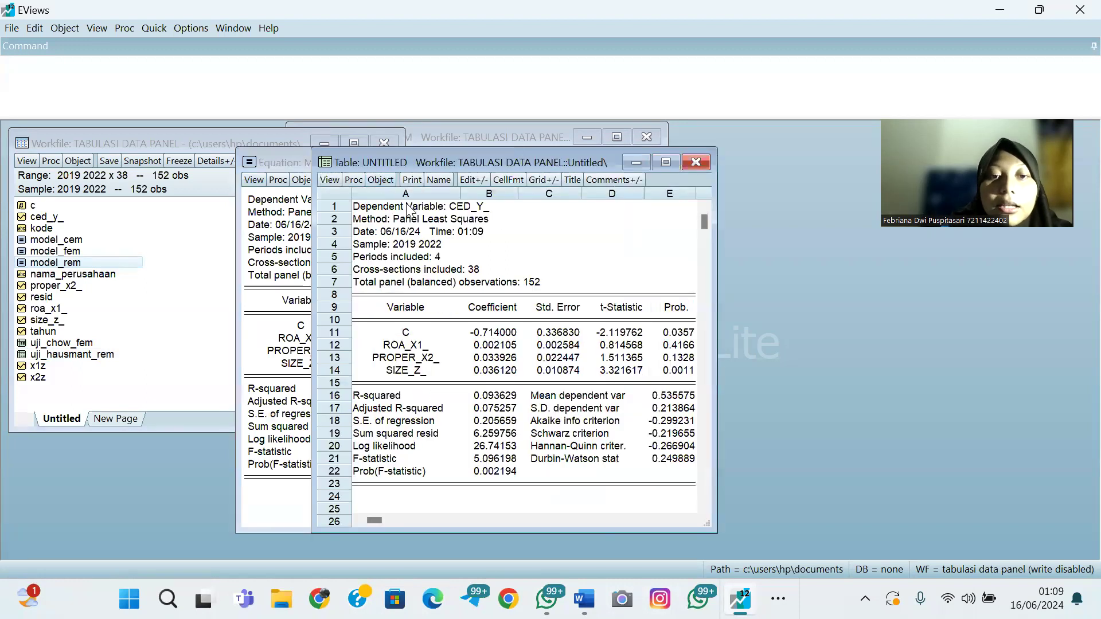
{"action": "left_click", "coordinate": [438, 179]}
{"action": "type", "text": "u"}
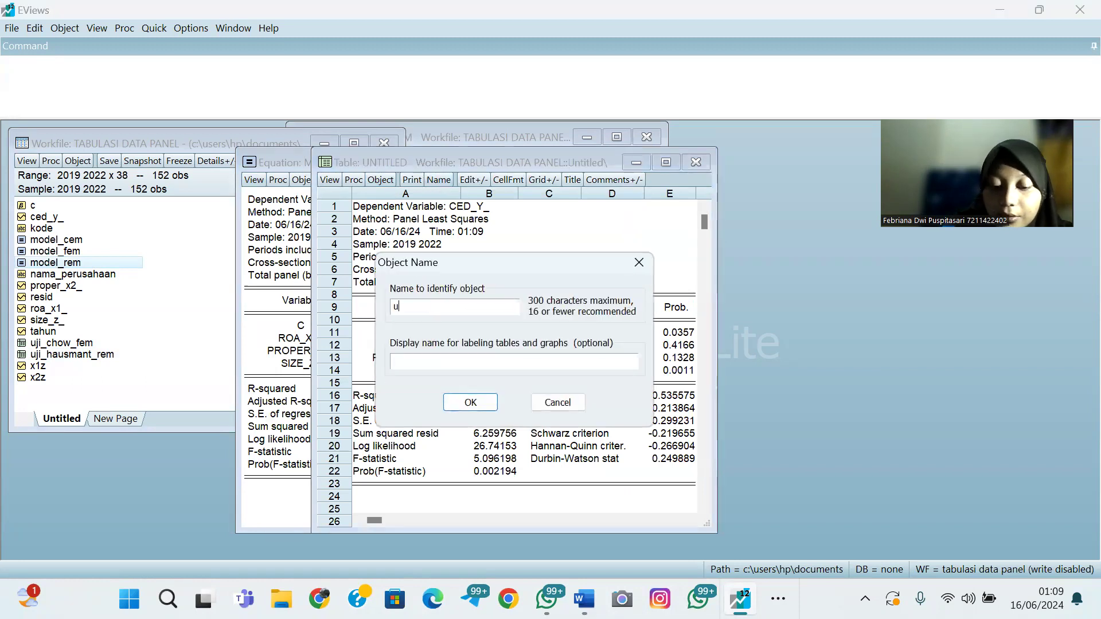
{"action": "type", "text": "ji_"}
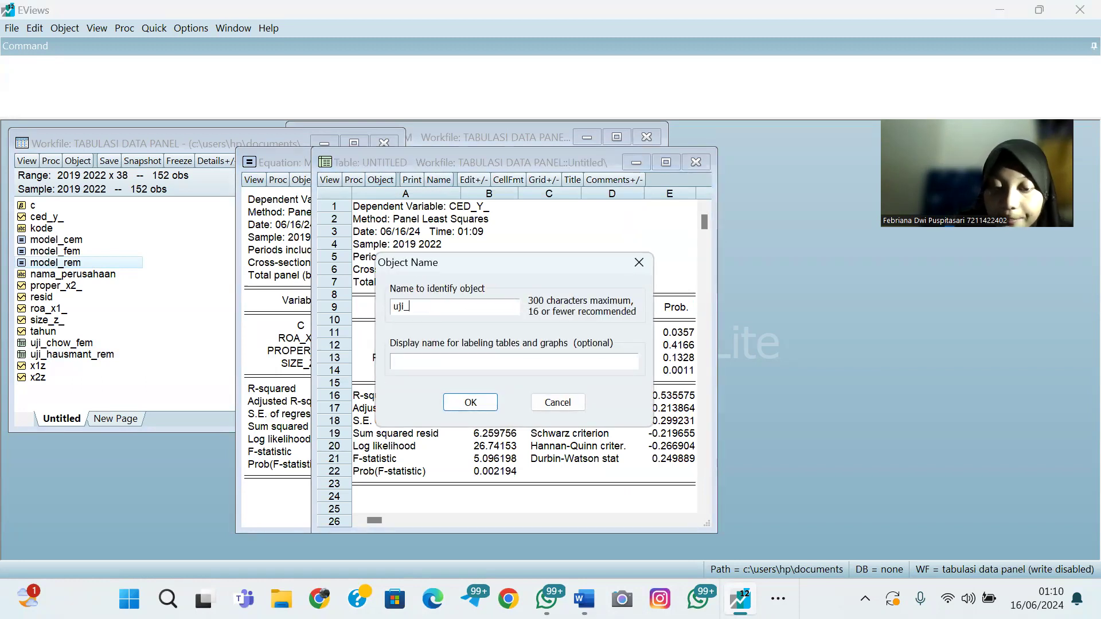
{"action": "type", "text": "lm_"}
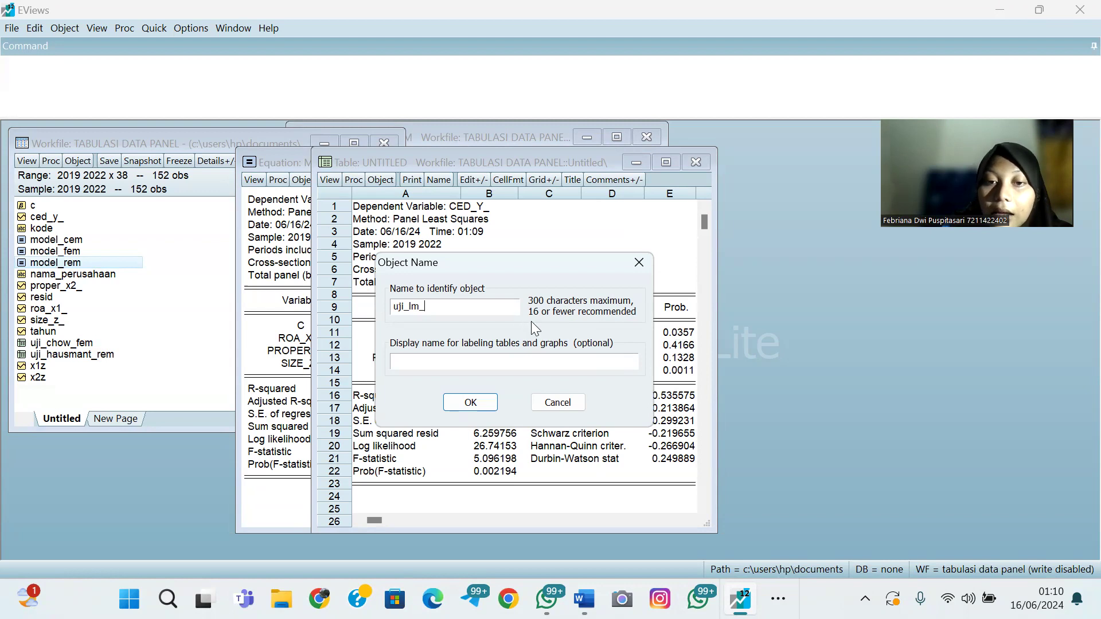
{"action": "type", "text": "rem"}
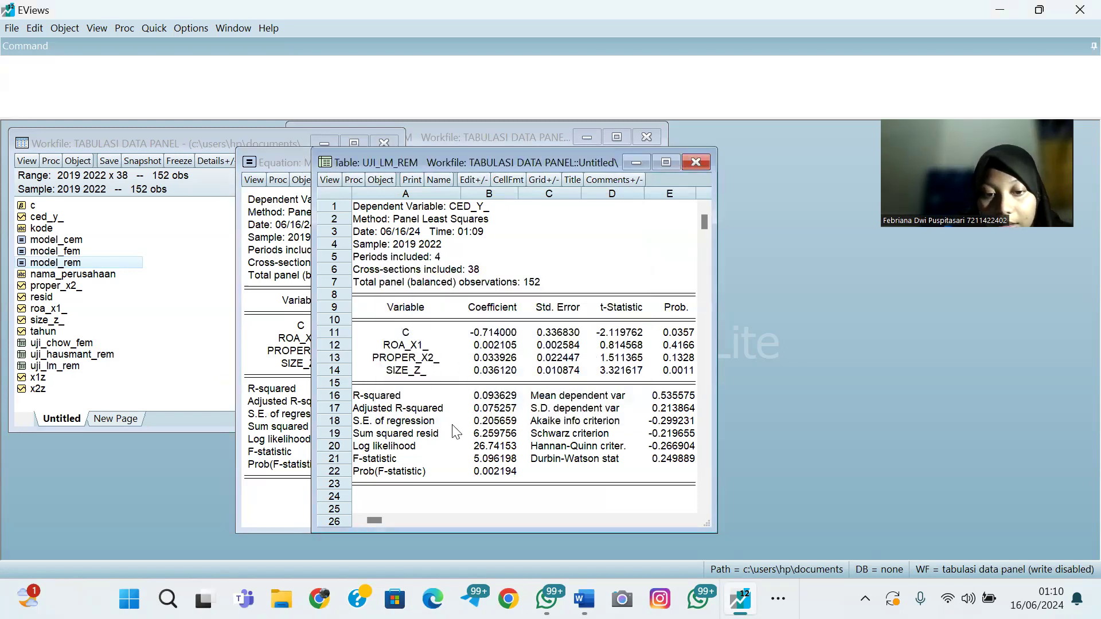
Check the F-statistic probability and the constant's probability in uji_lm_rem, and close the table and the model_rem and model_fem equations
{"action": "left_click", "coordinate": [488, 475]}
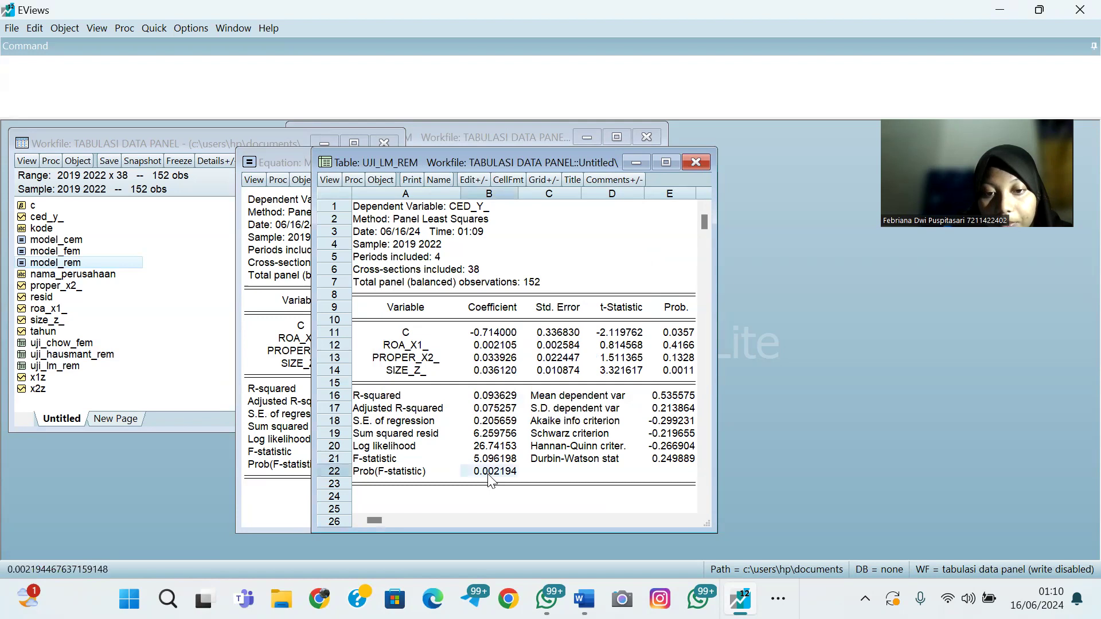
{"action": "left_click", "coordinate": [680, 338]}
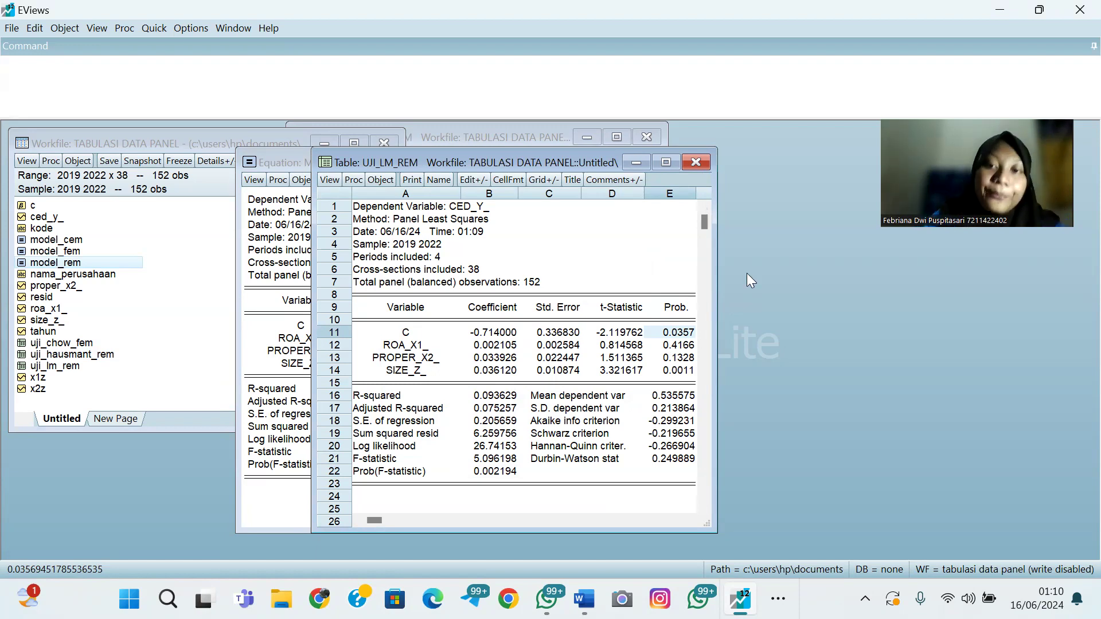
{"action": "left_click", "coordinate": [686, 161]}
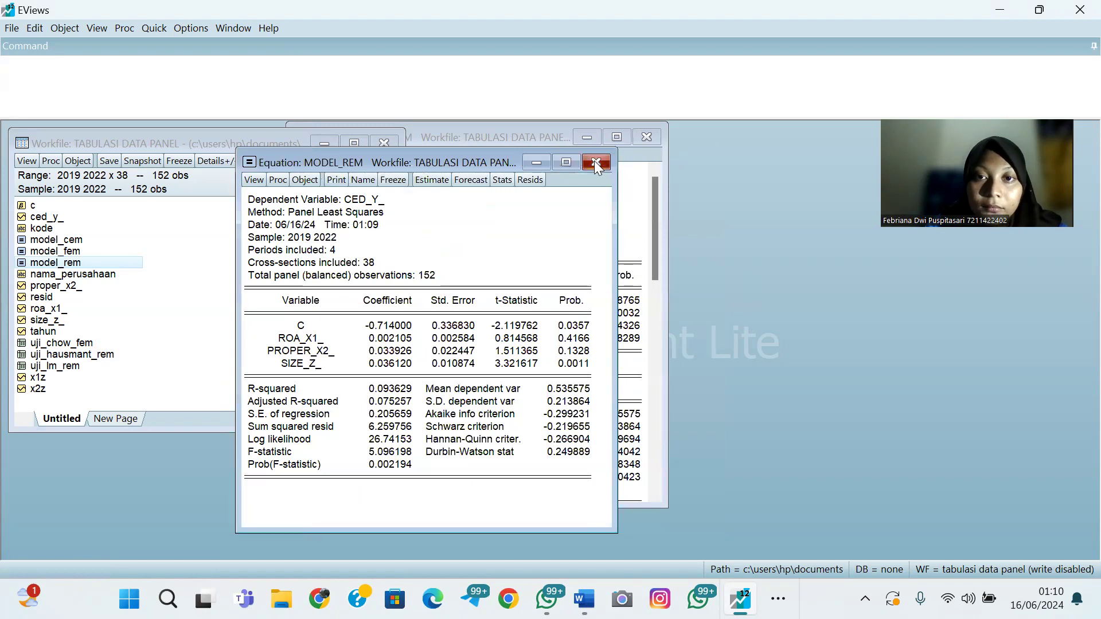
{"action": "left_click", "coordinate": [595, 162]}
{"action": "left_click", "coordinate": [647, 138]}
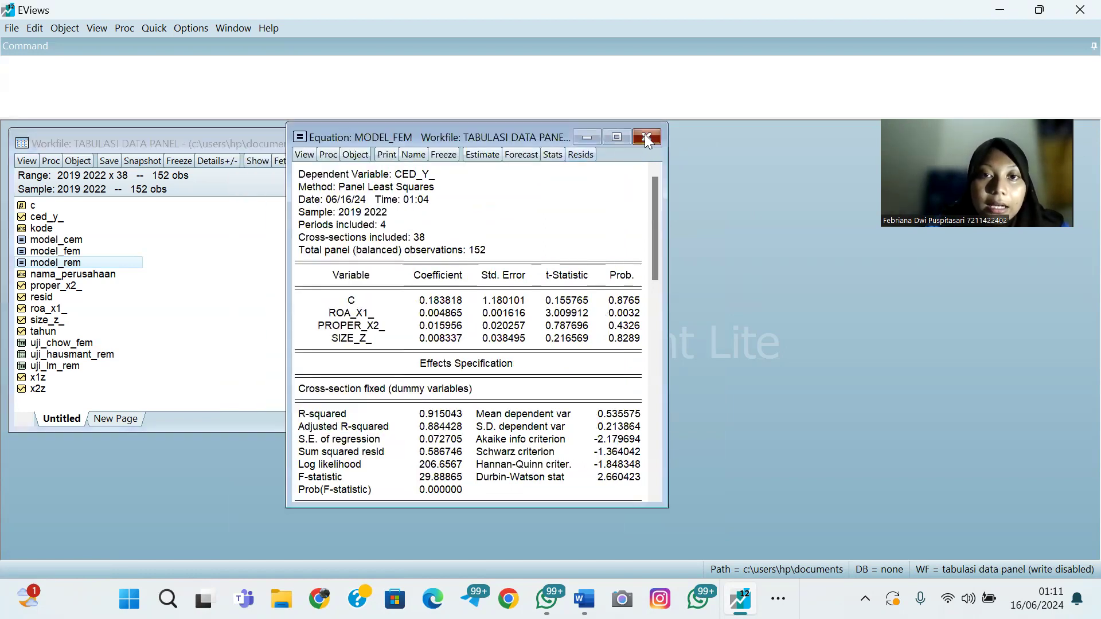
{"action": "left_click", "coordinate": [647, 138]}
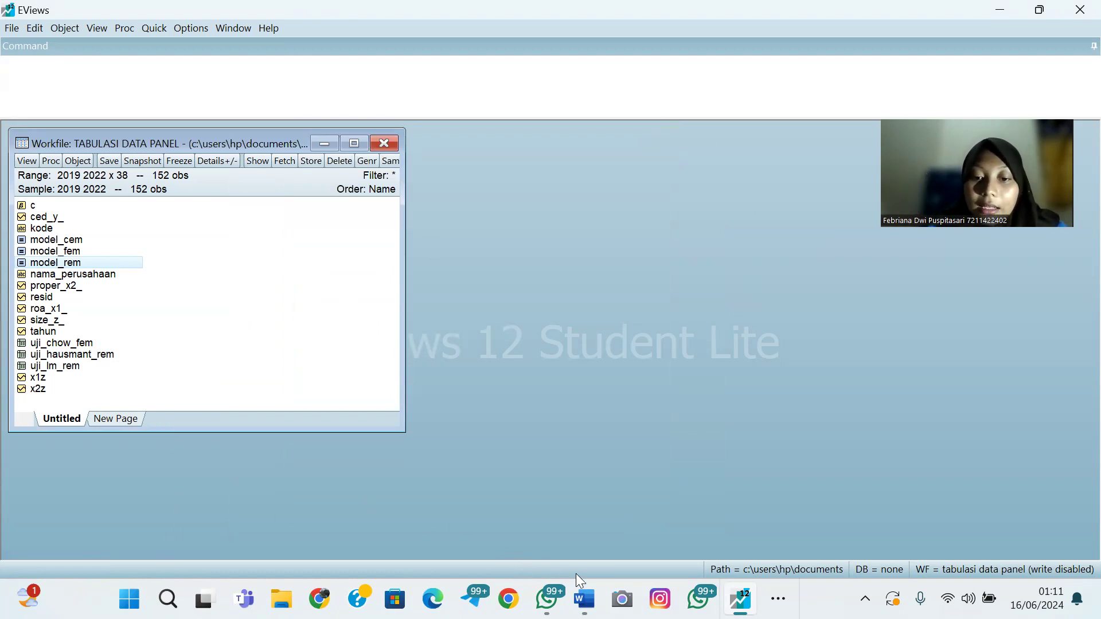
Open the Word document "pemilihan model terbaik" from the Stateko folder in File Explorer
{"action": "left_click", "coordinate": [583, 599]}
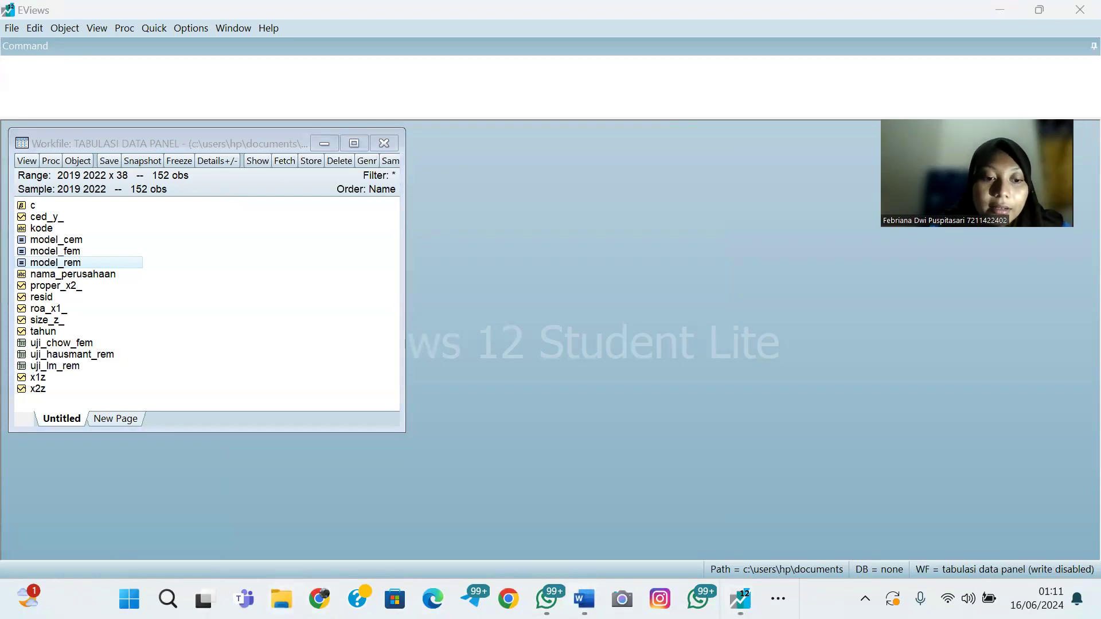
{"action": "left_click", "coordinate": [281, 599]}
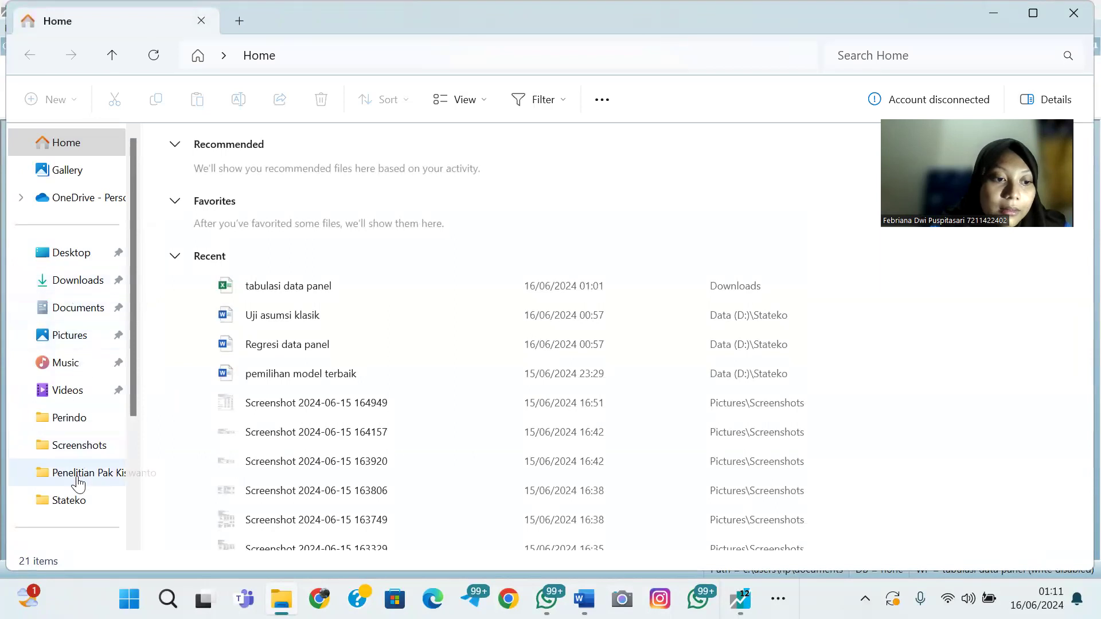
{"action": "left_click", "coordinate": [80, 504]}
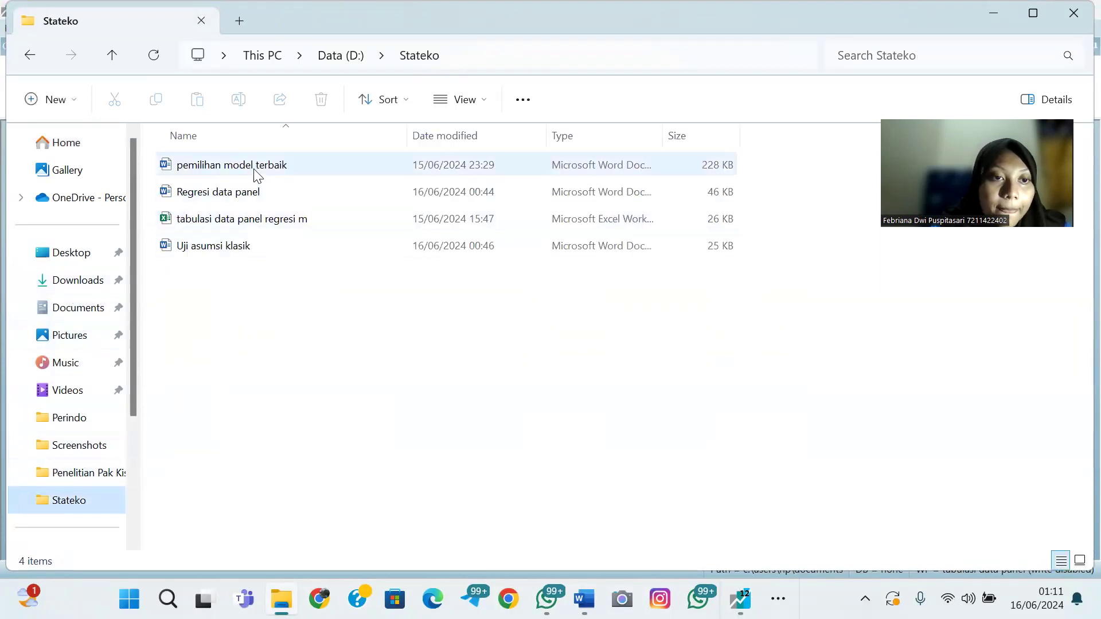
{"action": "double_click", "coordinate": [253, 168]}
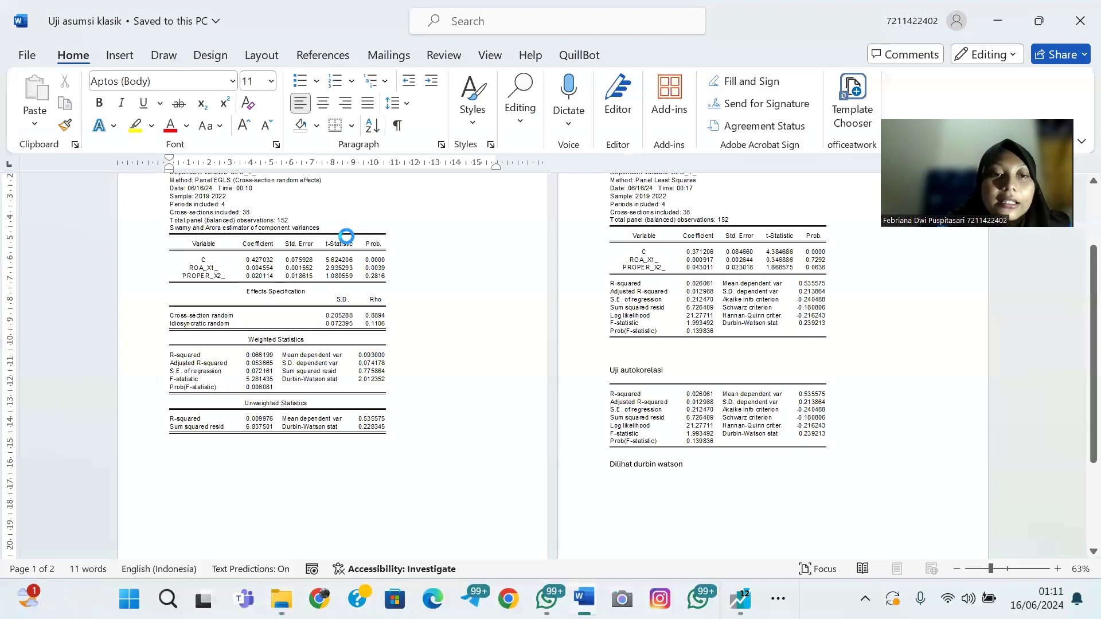
Review the document's model cem, fem and rem outputs, the Chow, Hausman and Lagrange multiplier tests, and the best-model row
{"action": "scroll", "coordinate": [347, 238], "scroll_direction": "up", "scroll_amount": 3}
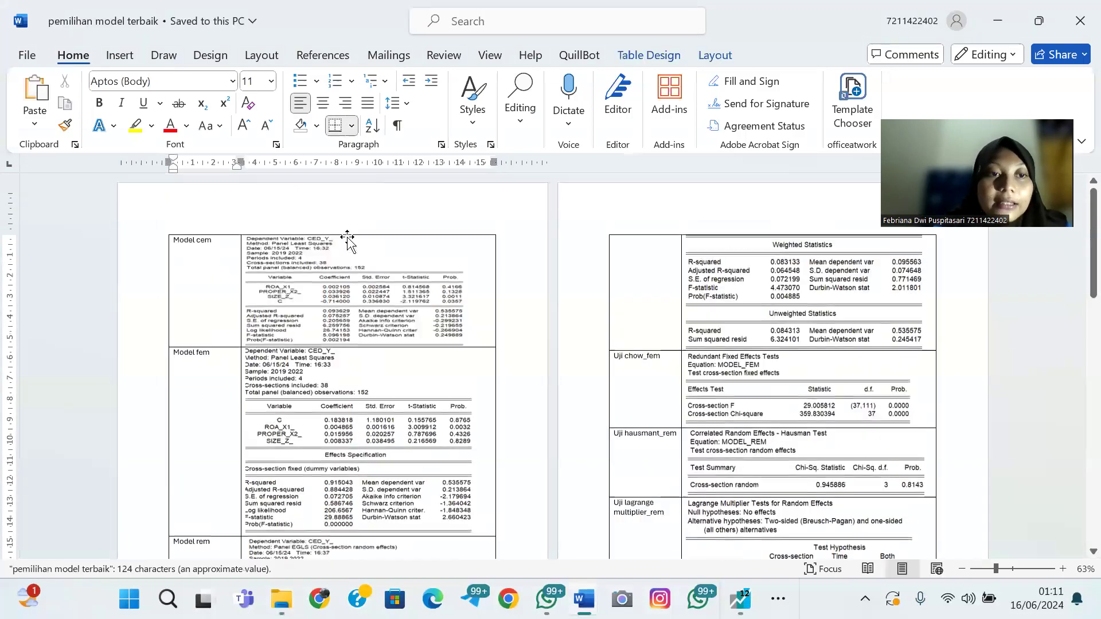
{"action": "scroll", "coordinate": [314, 315], "scroll_direction": "down", "scroll_amount": 2}
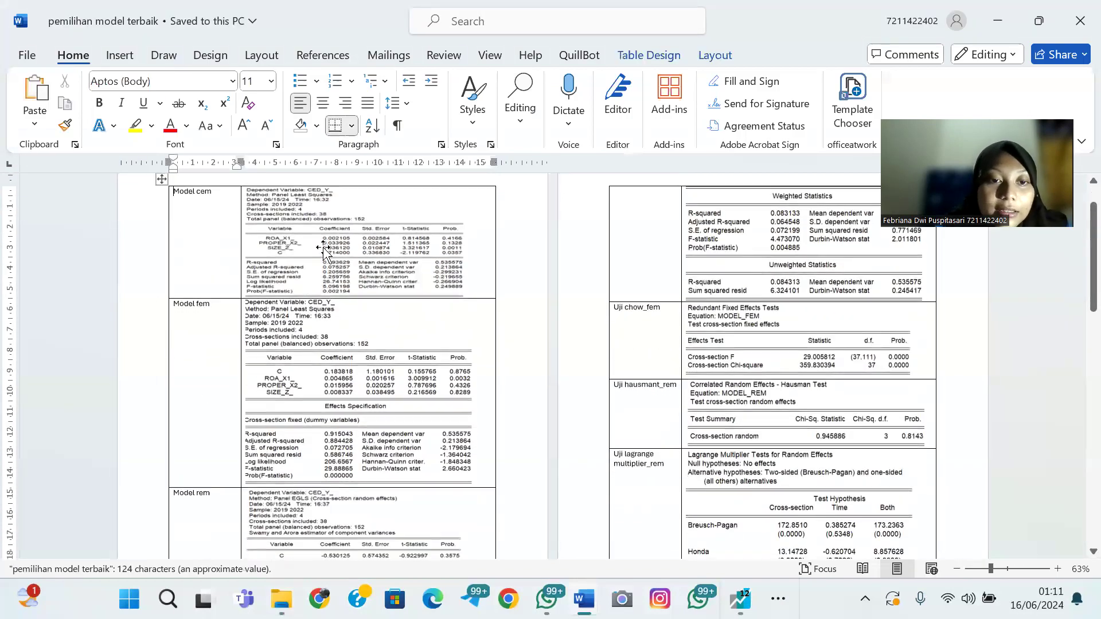
{"action": "left_click", "coordinate": [319, 248]}
{"action": "left_click", "coordinate": [331, 324]}
{"action": "scroll", "coordinate": [332, 332], "scroll_direction": "down", "scroll_amount": 8}
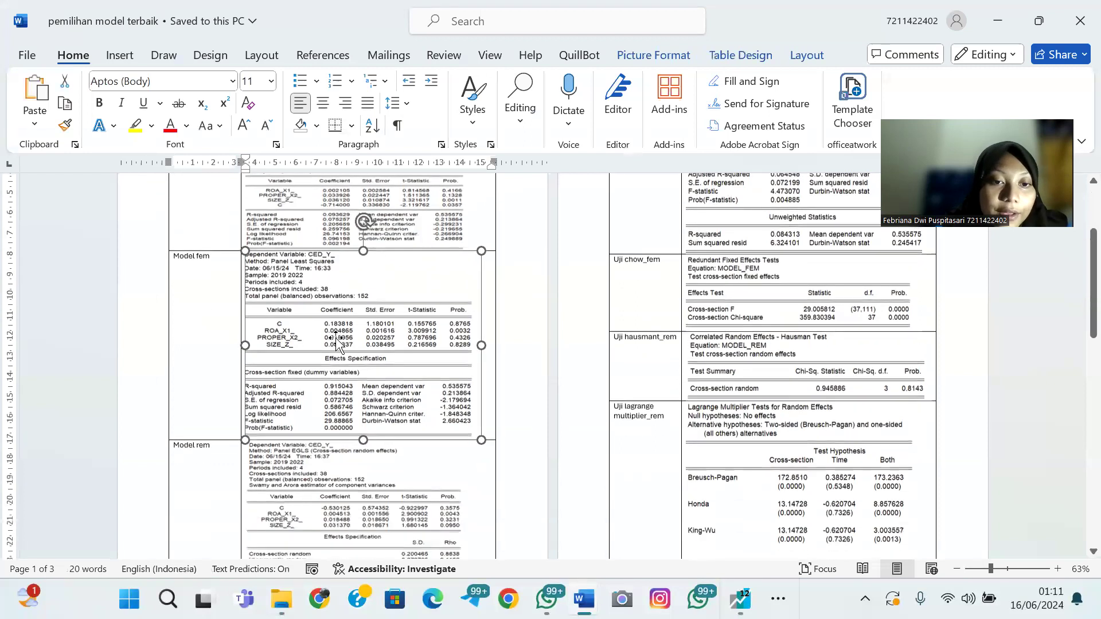
{"action": "left_click", "coordinate": [336, 343]}
{"action": "scroll", "coordinate": [616, 313], "scroll_direction": "up", "scroll_amount": 9}
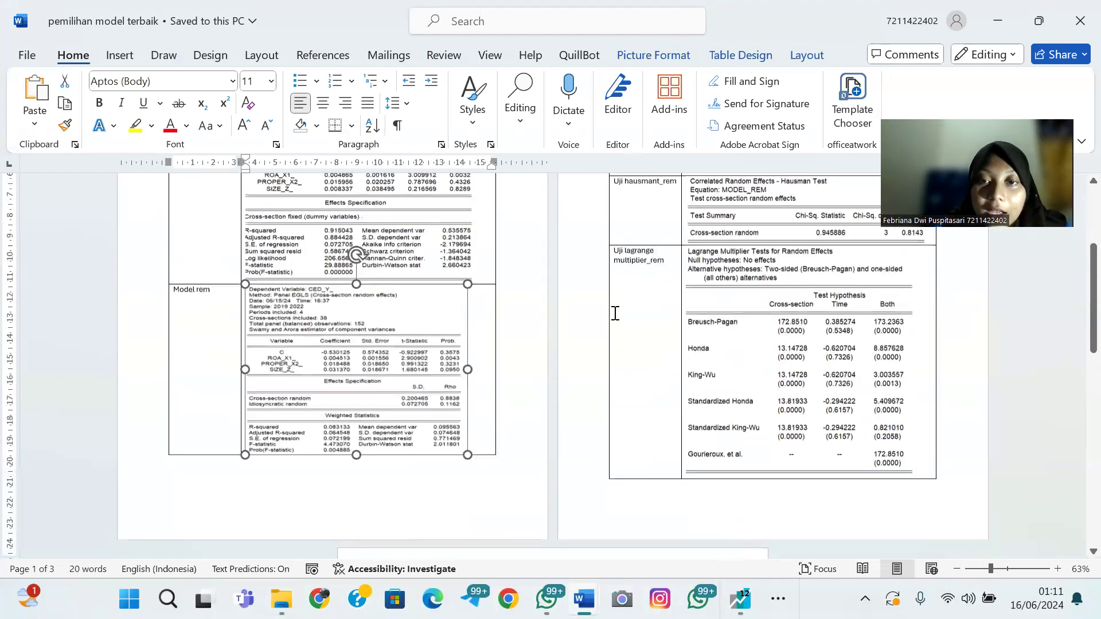
{"action": "scroll", "coordinate": [615, 313], "scroll_direction": "down", "scroll_amount": 19}
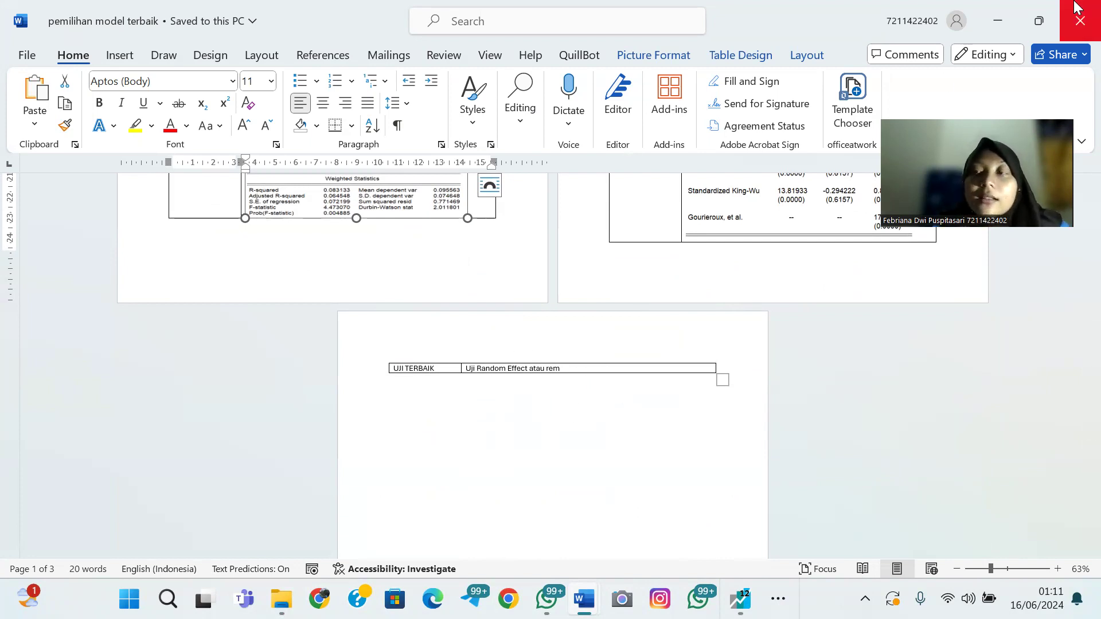
Switch to EViews and specify a new equation with ced_y_ as the dependent variable and c, roa_x1_ and proper_x2_ as regressors
{"action": "mouse_move", "coordinate": [741, 598]}
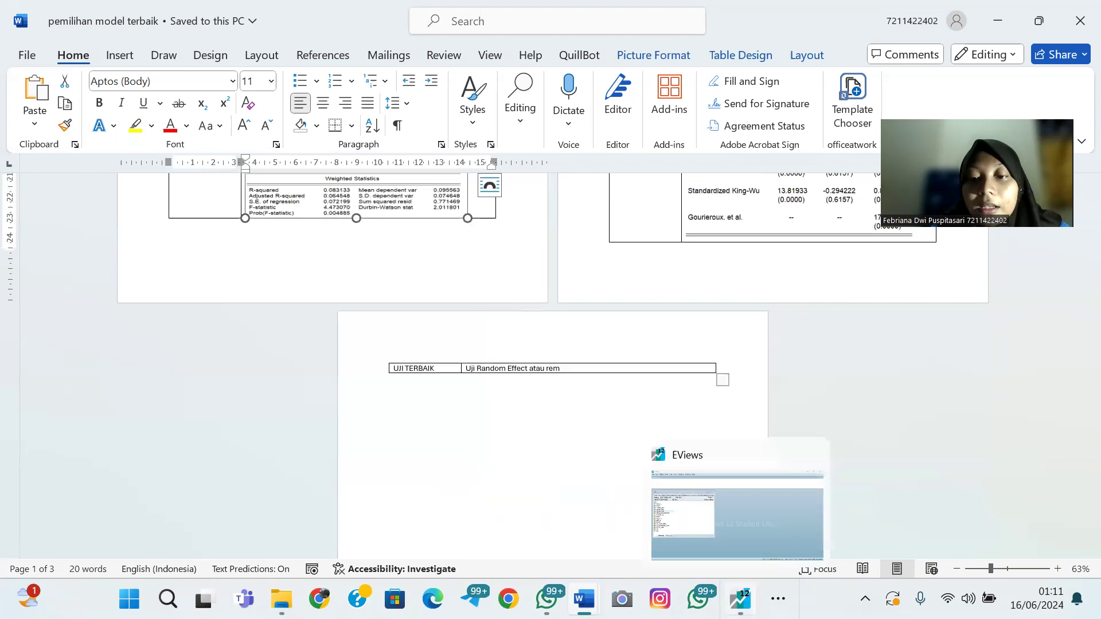
{"action": "left_click", "coordinate": [737, 527]}
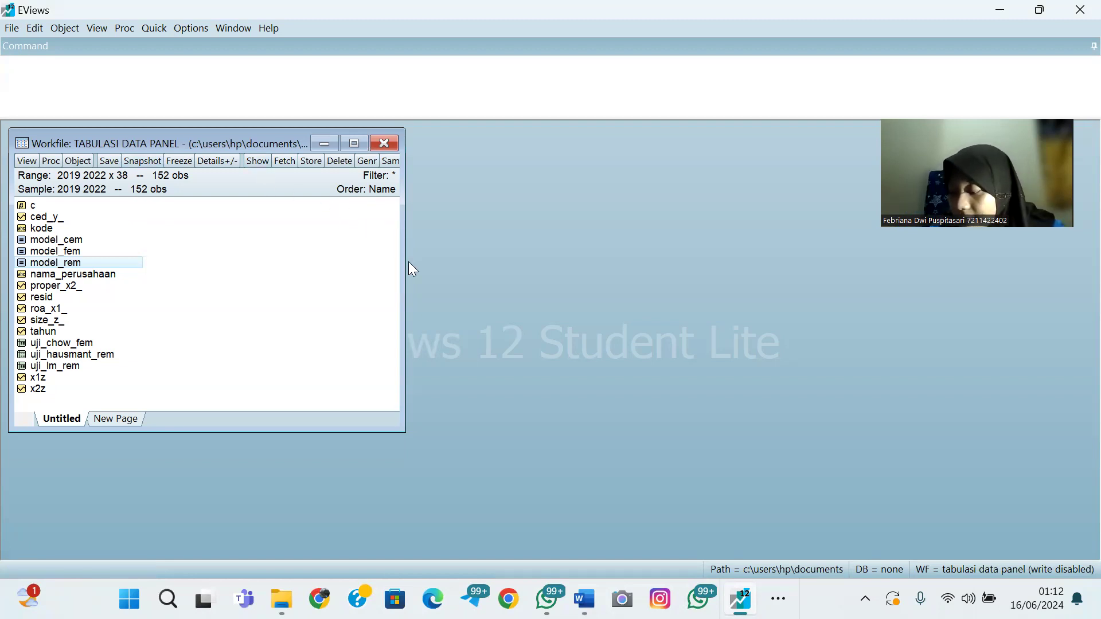
{"action": "left_click", "coordinate": [148, 30]}
{"action": "left_click", "coordinate": [208, 163]}
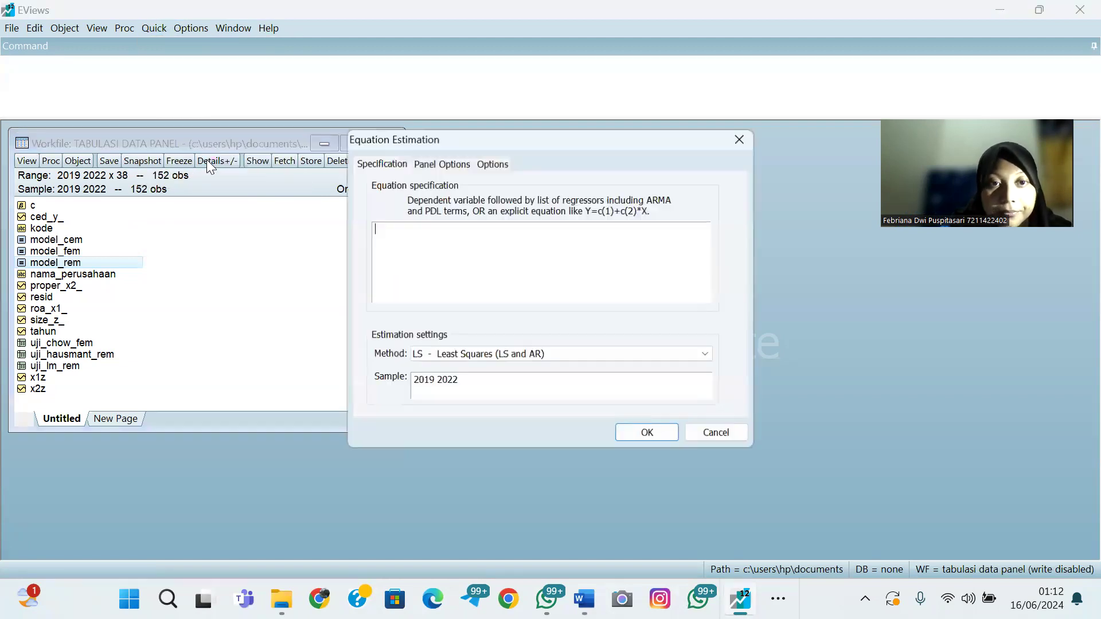
{"action": "type", "text": "ced"}
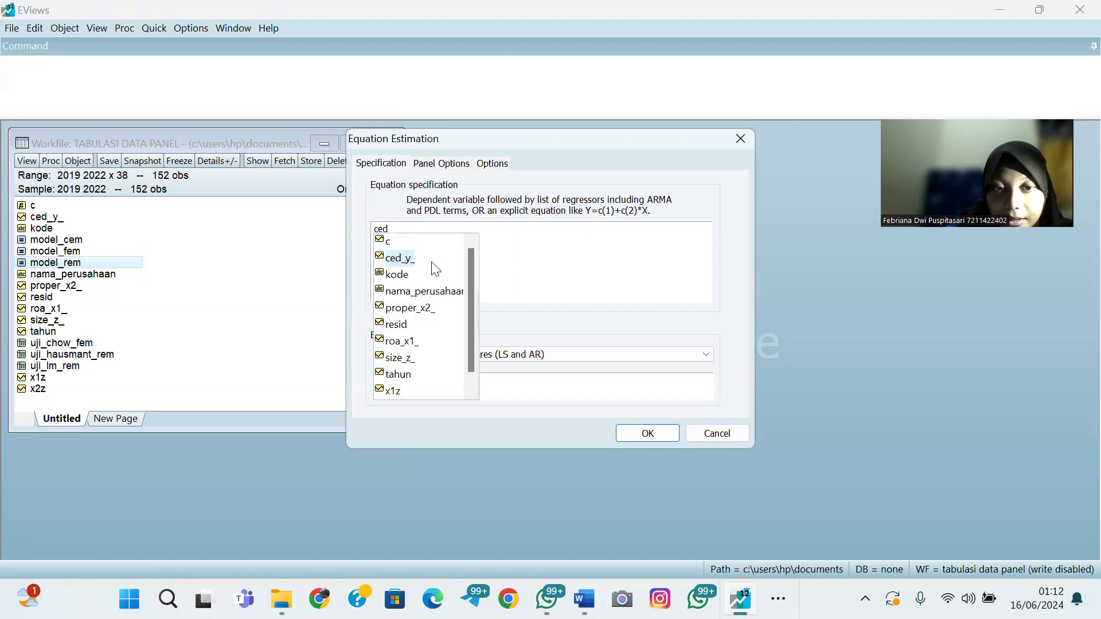
{"action": "left_click", "coordinate": [431, 258]}
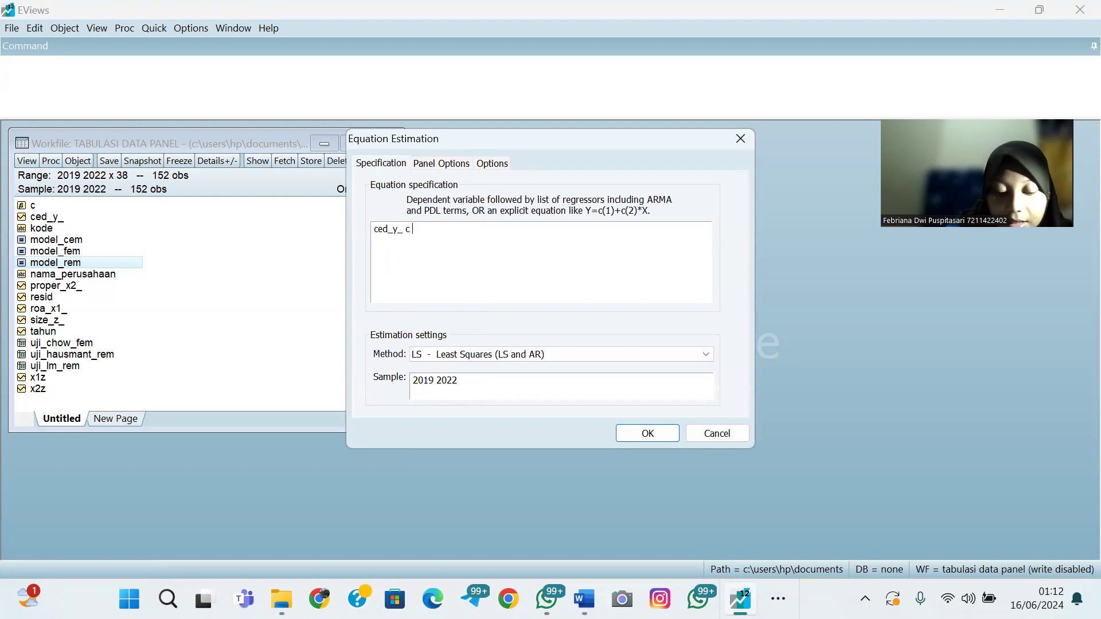
{"action": "type", "text": "c roa"}
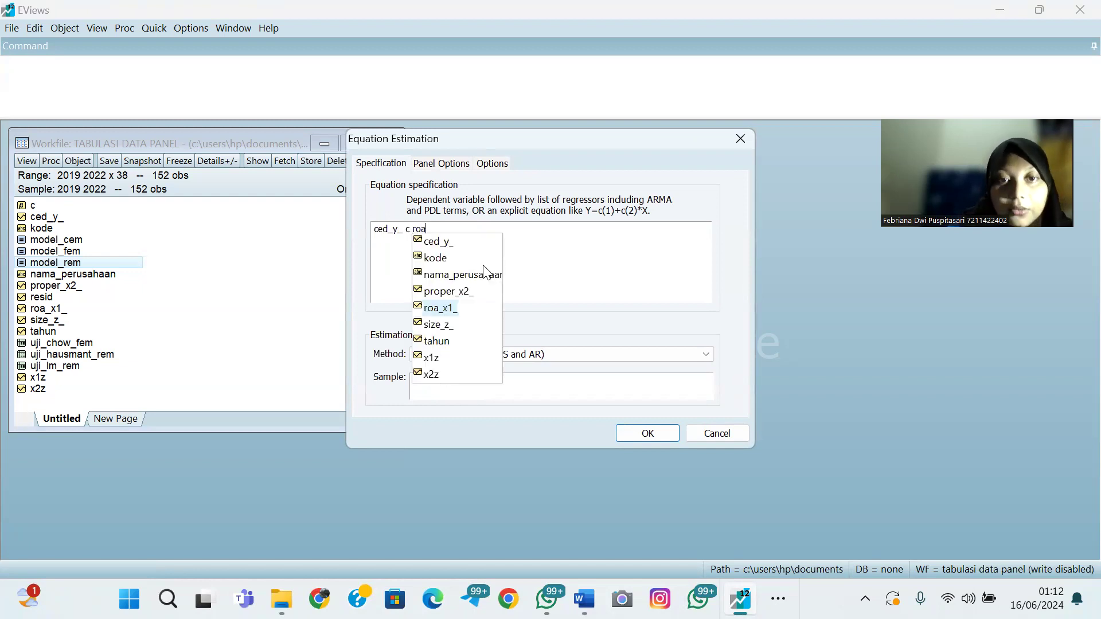
{"action": "left_click", "coordinate": [461, 303]}
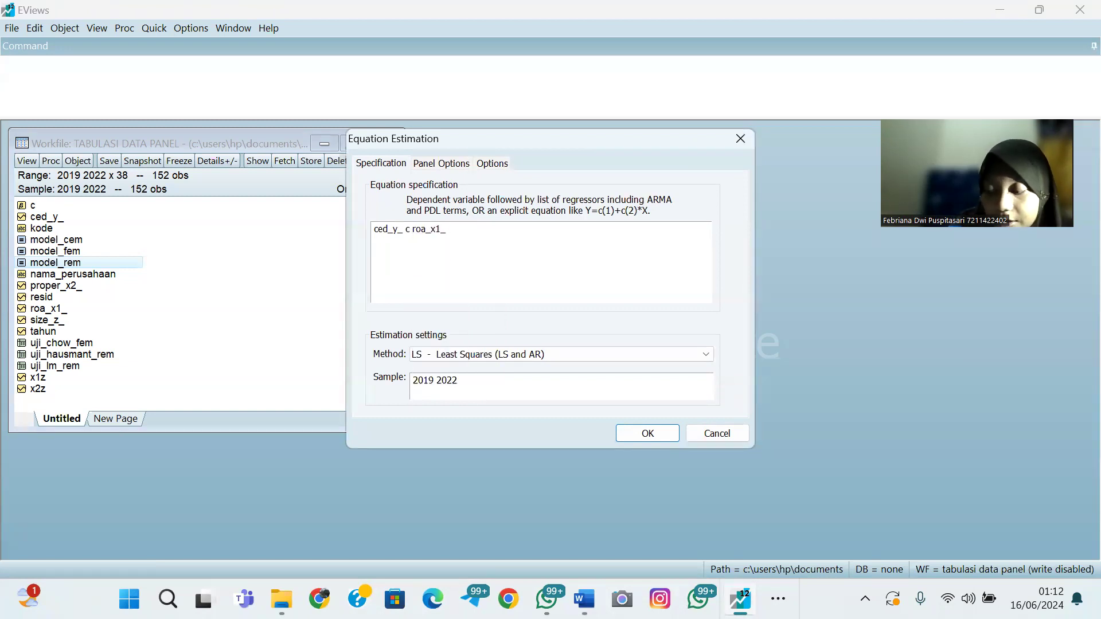
{"action": "type", "text": "prop"}
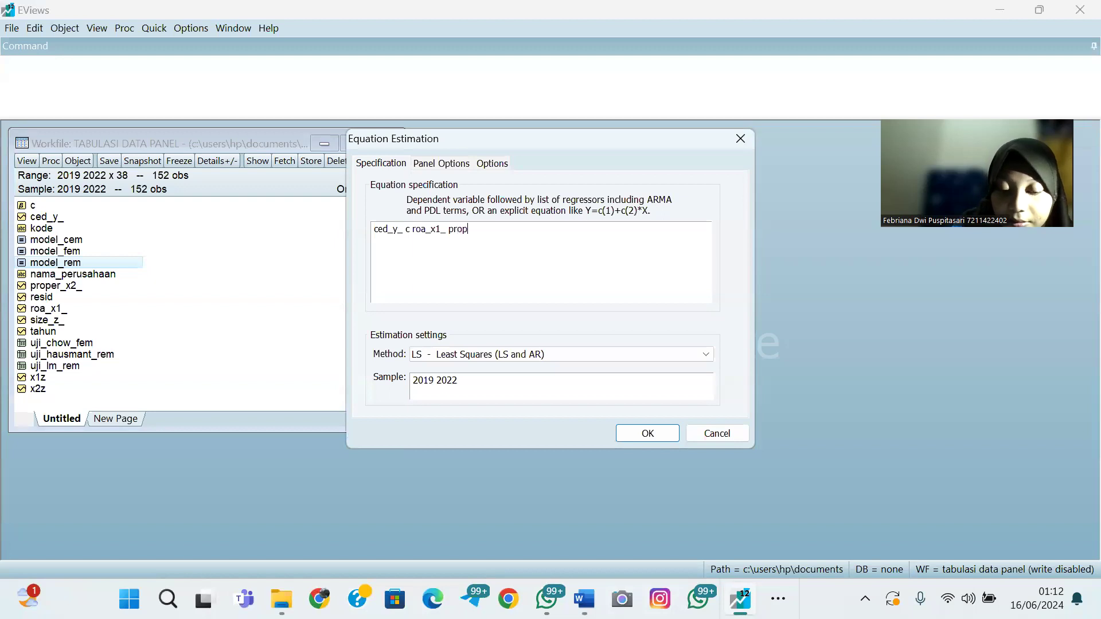
{"action": "type", "text": "er"}
{"action": "type", "text": "_"}
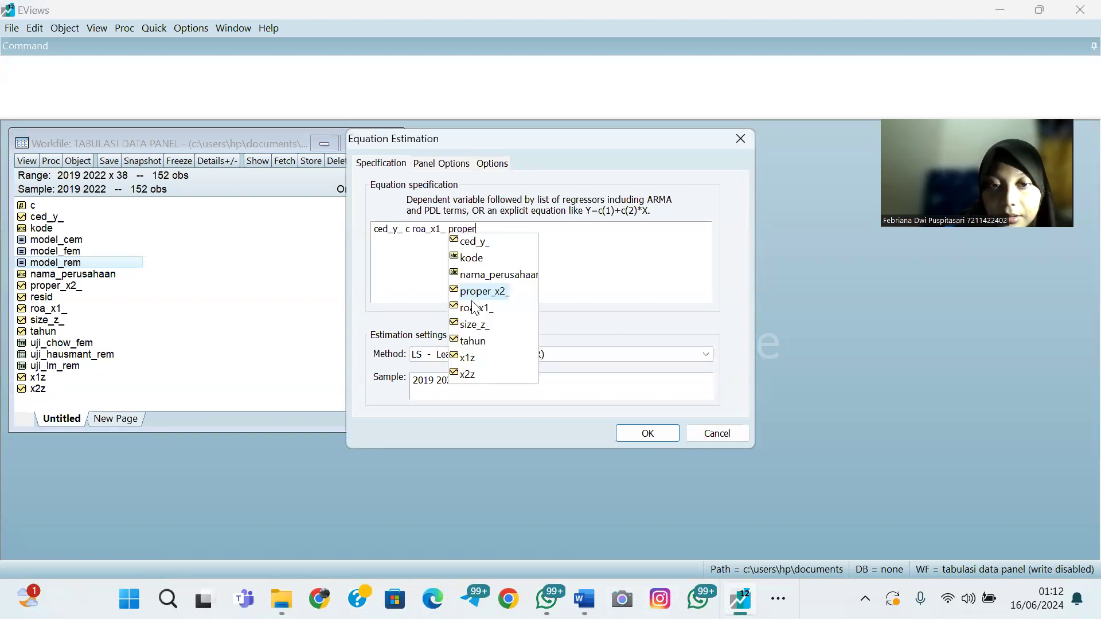
{"action": "double_click", "coordinate": [473, 293]}
{"action": "left_click_drag", "start_coordinate": [496, 231], "coordinate": [373, 235]}
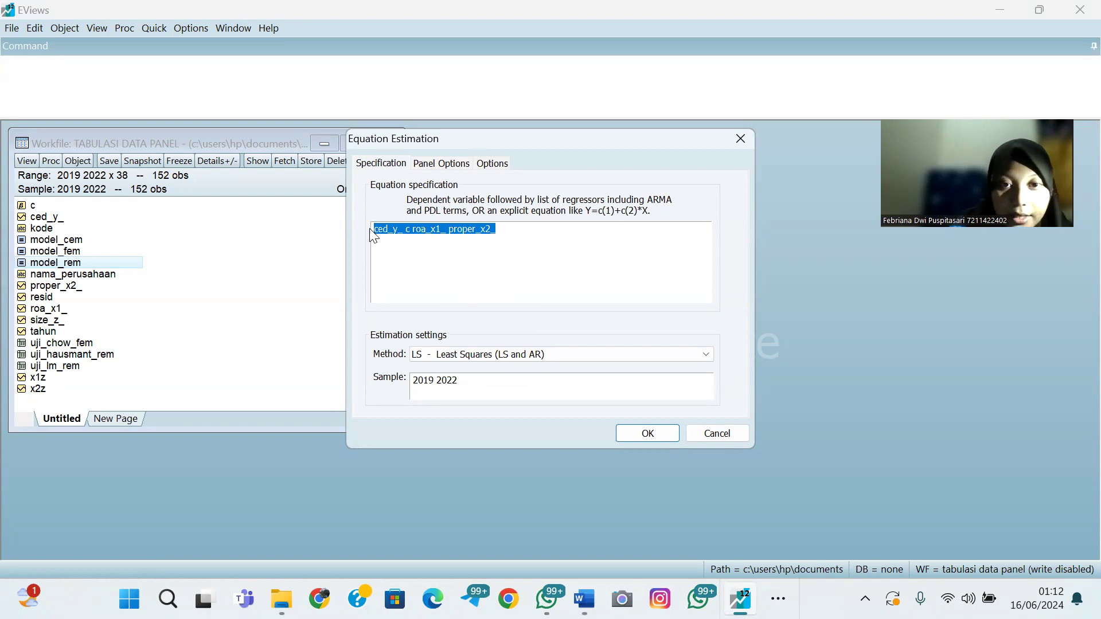
Estimate the equation with random cross-section effects and review its coefficient and weighted statistics output
{"action": "left_click", "coordinate": [425, 165]}
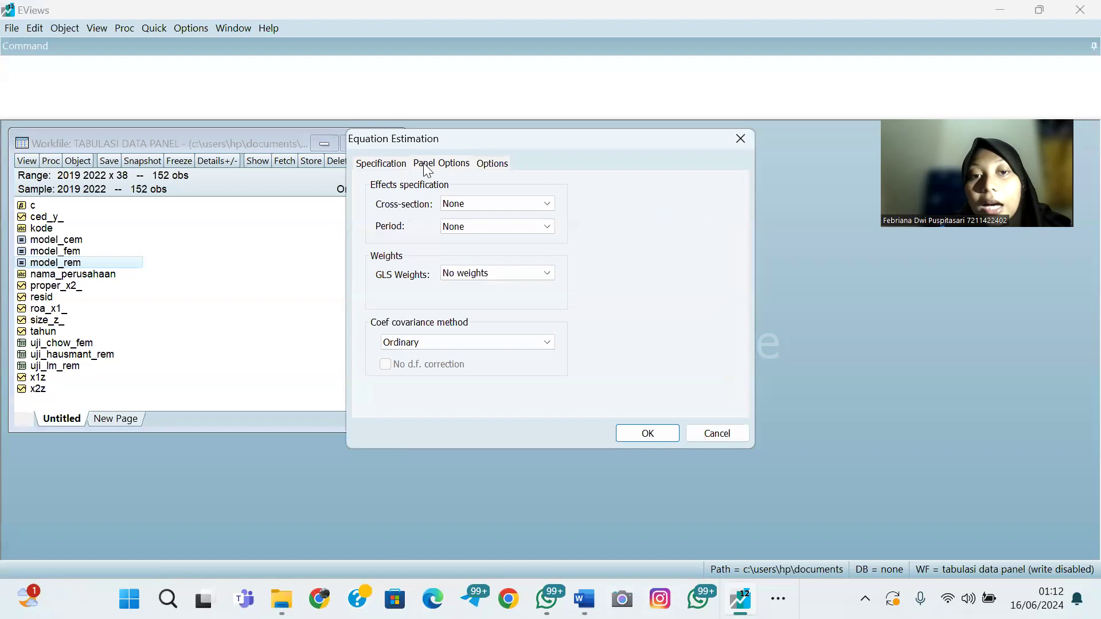
{"action": "left_click", "coordinate": [509, 204]}
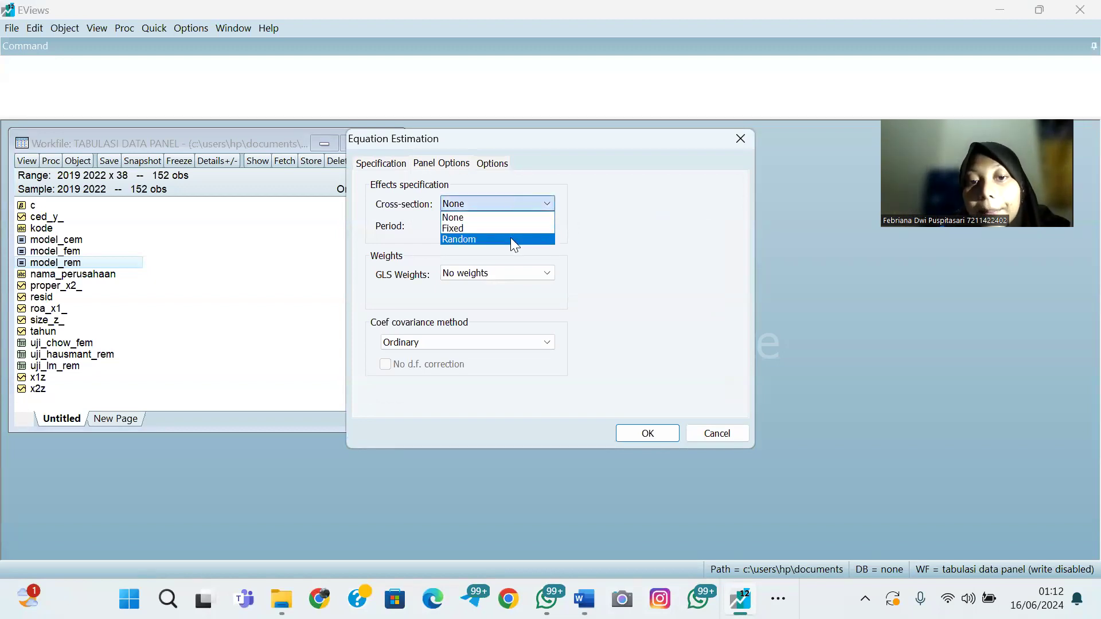
{"action": "left_click", "coordinate": [514, 240]}
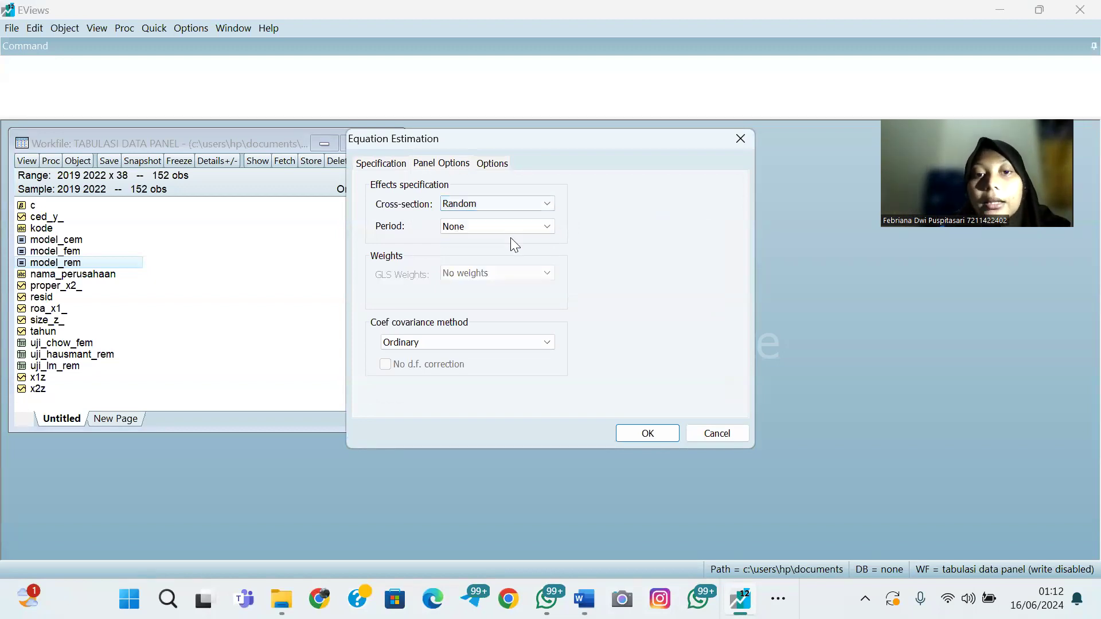
{"action": "left_click", "coordinate": [645, 433]}
{"action": "scroll", "coordinate": [561, 310], "scroll_direction": "down", "scroll_amount": 1}
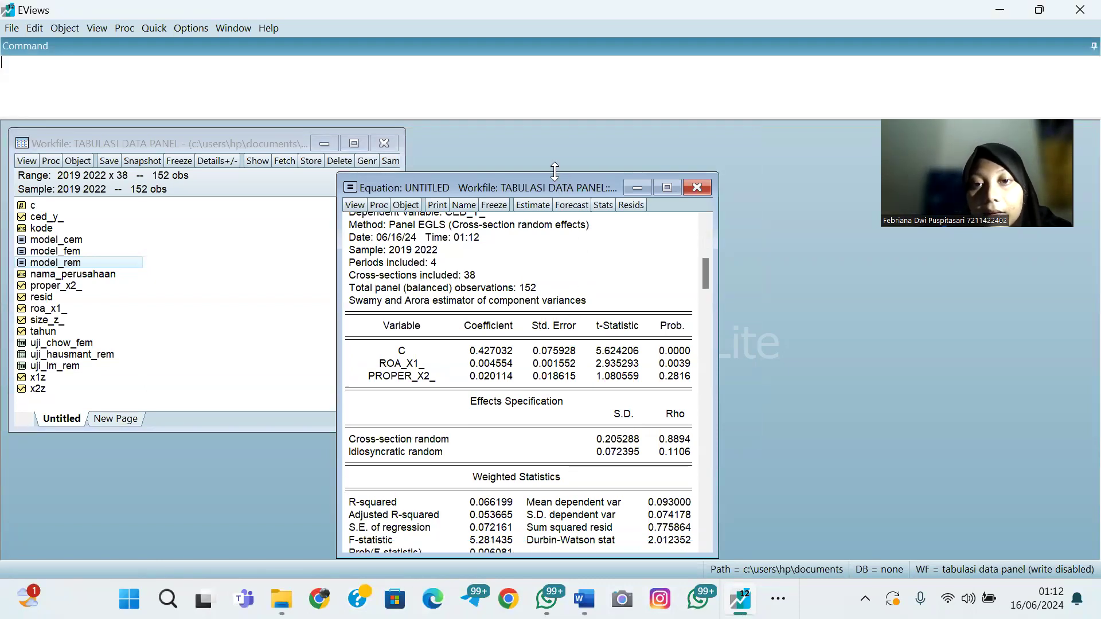
{"action": "left_click_drag", "start_coordinate": [555, 171], "coordinate": [560, 128]}
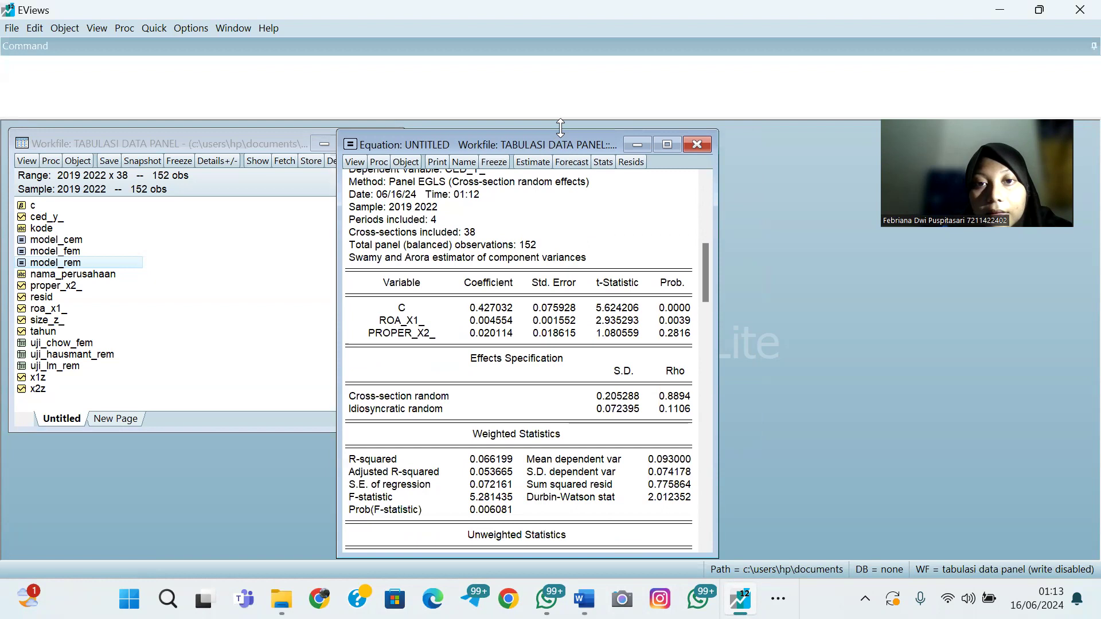
{"action": "scroll", "coordinate": [623, 290], "scroll_direction": "down", "scroll_amount": 2}
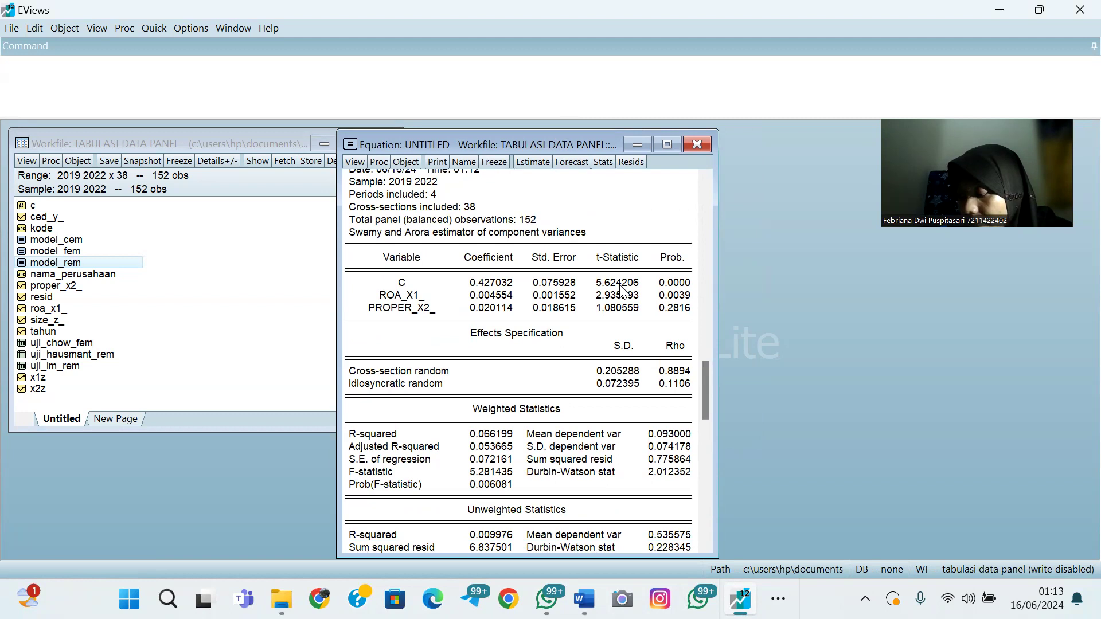
{"action": "scroll", "coordinate": [583, 298], "scroll_direction": "down", "scroll_amount": 1}
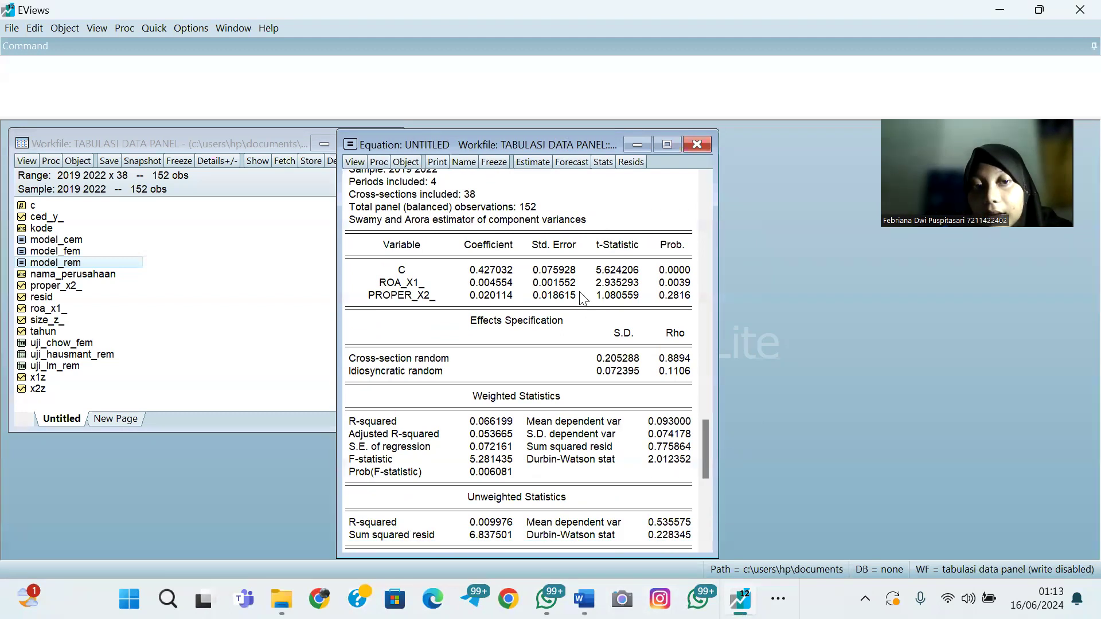
Run the histogram normality test on the new equation's residuals
{"action": "left_click", "coordinate": [355, 163]}
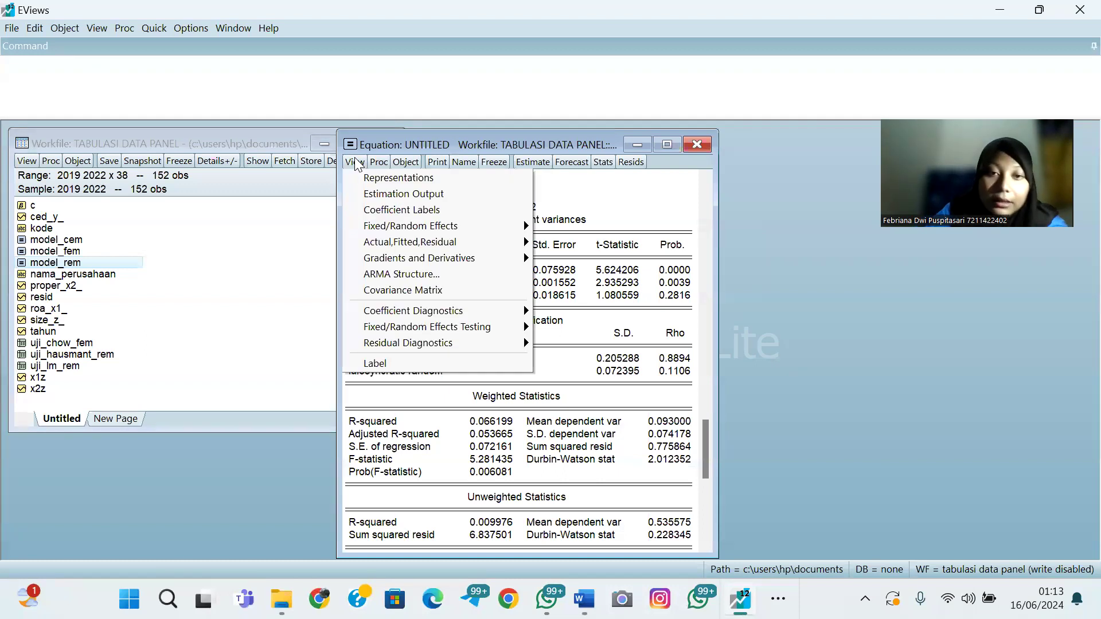
{"action": "mouse_move", "coordinate": [484, 351]}
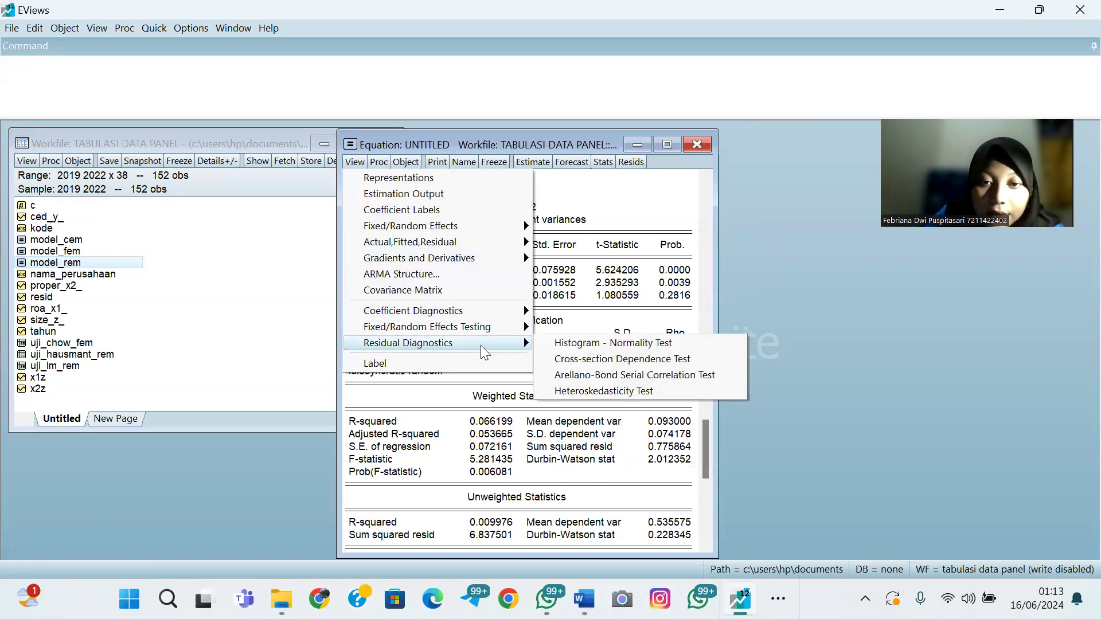
{"action": "left_click", "coordinate": [544, 344]}
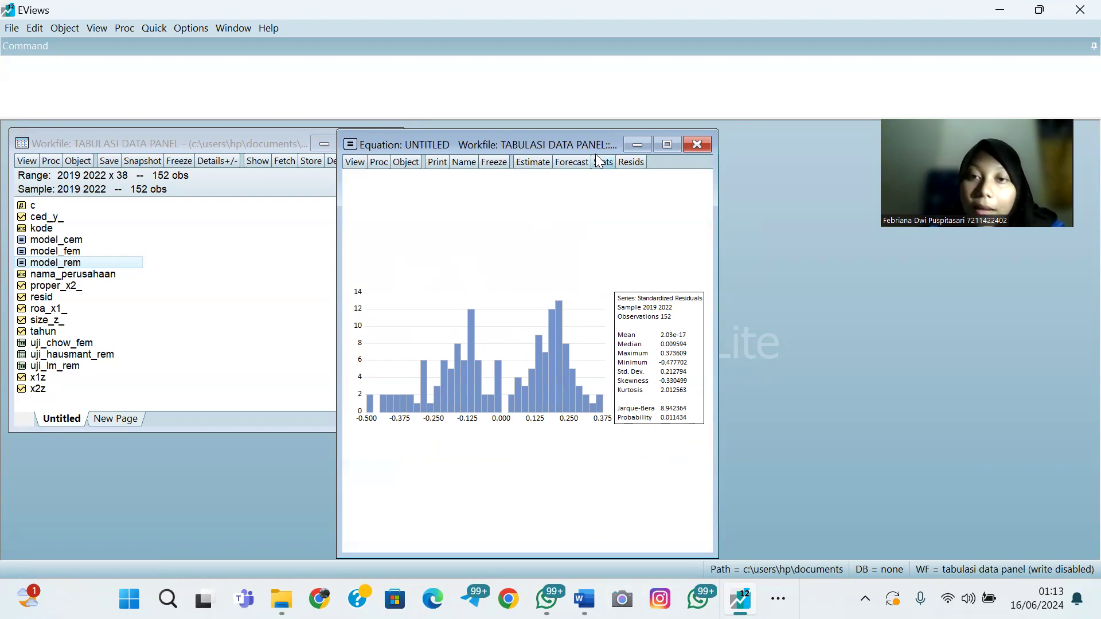
Name the equation uji_normalita_lolos and close it
{"action": "left_click", "coordinate": [464, 164]}
{"action": "left_click", "coordinate": [437, 307]}
{"action": "key", "text": "BackSpace"}
{"action": "key", "text": "BackSpace"}
{"action": "key", "text": "BackSpace"}
{"action": "key", "text": "BackSpace"}
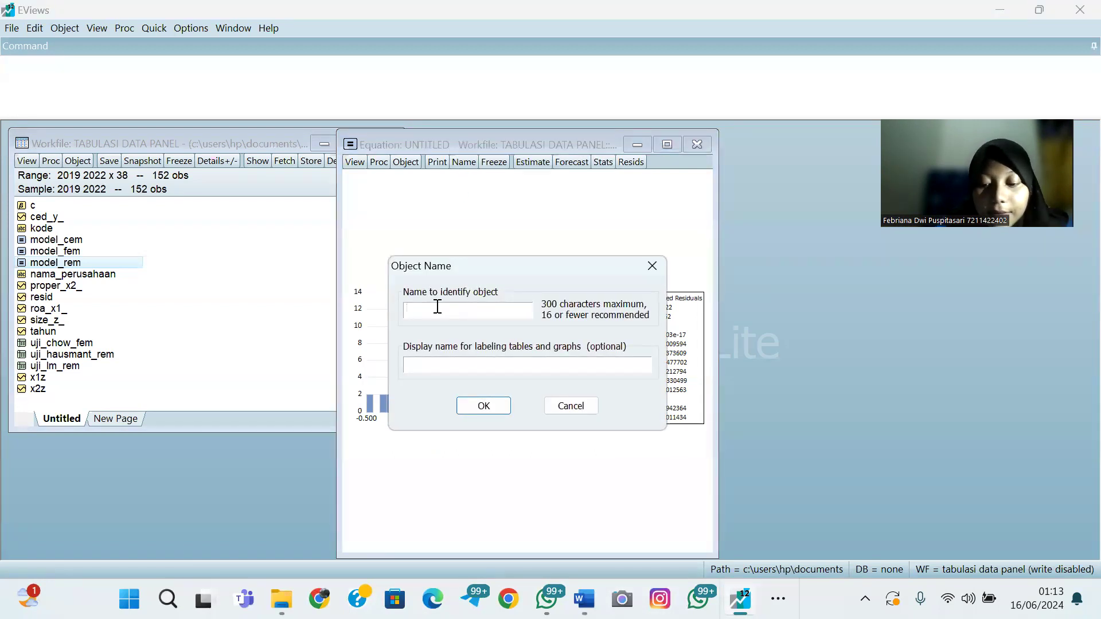
{"action": "type", "text": "uj"}
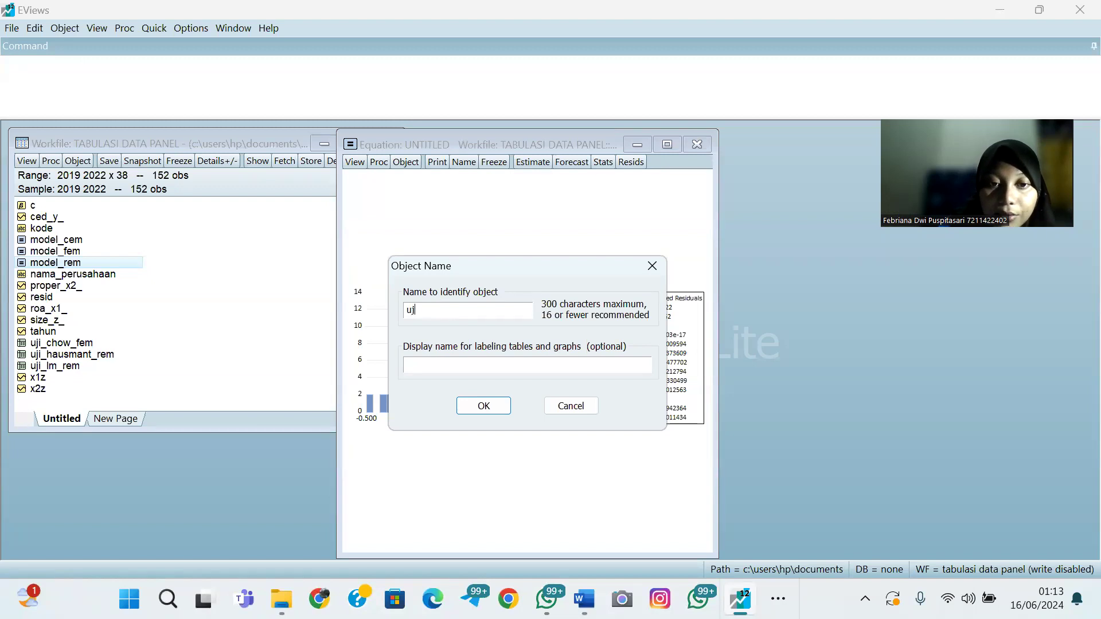
{"action": "type", "text": "i_norm"}
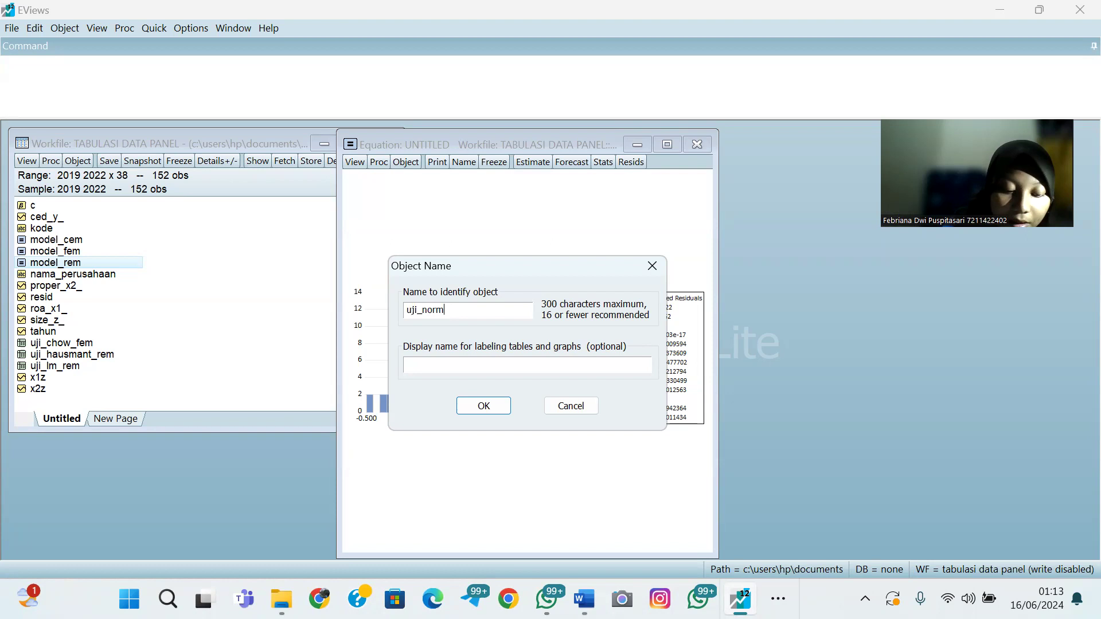
{"action": "type", "text": "alita_lolos"}
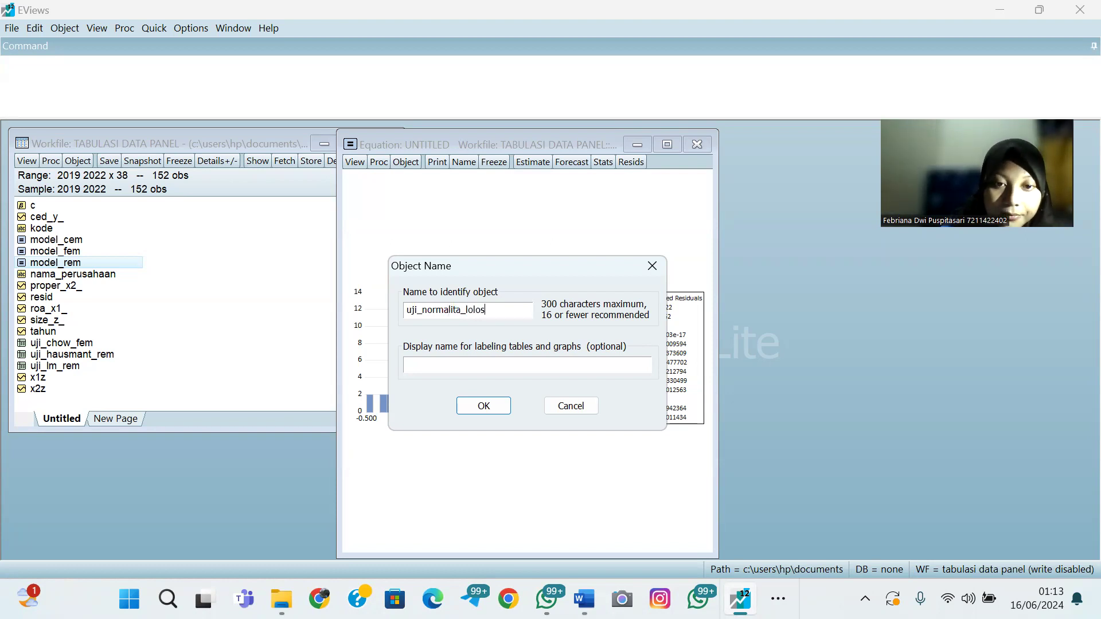
{"action": "left_click", "coordinate": [483, 406]}
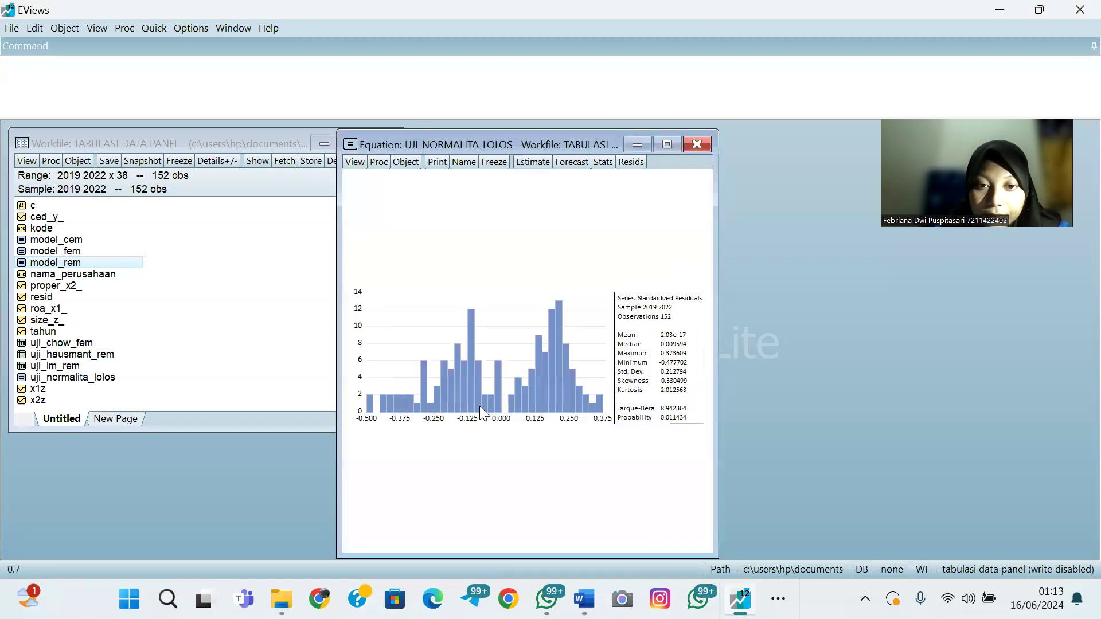
{"action": "left_click", "coordinate": [698, 146]}
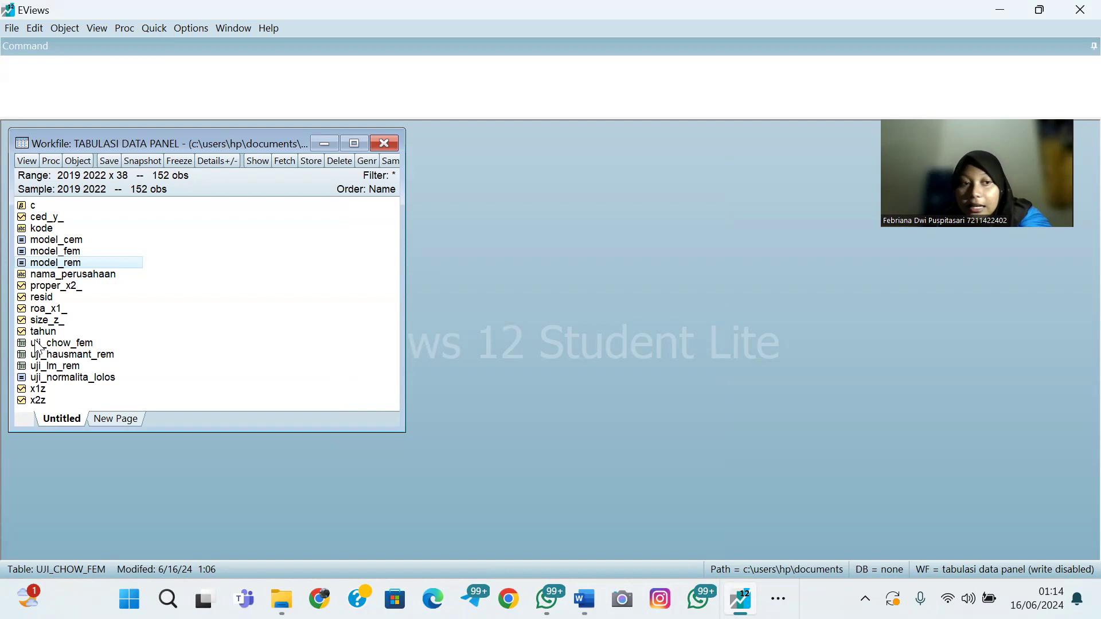
Reopen the uji_normalita_lolos equation, widen its window and display its estimation output
{"action": "double_click", "coordinate": [91, 379]}
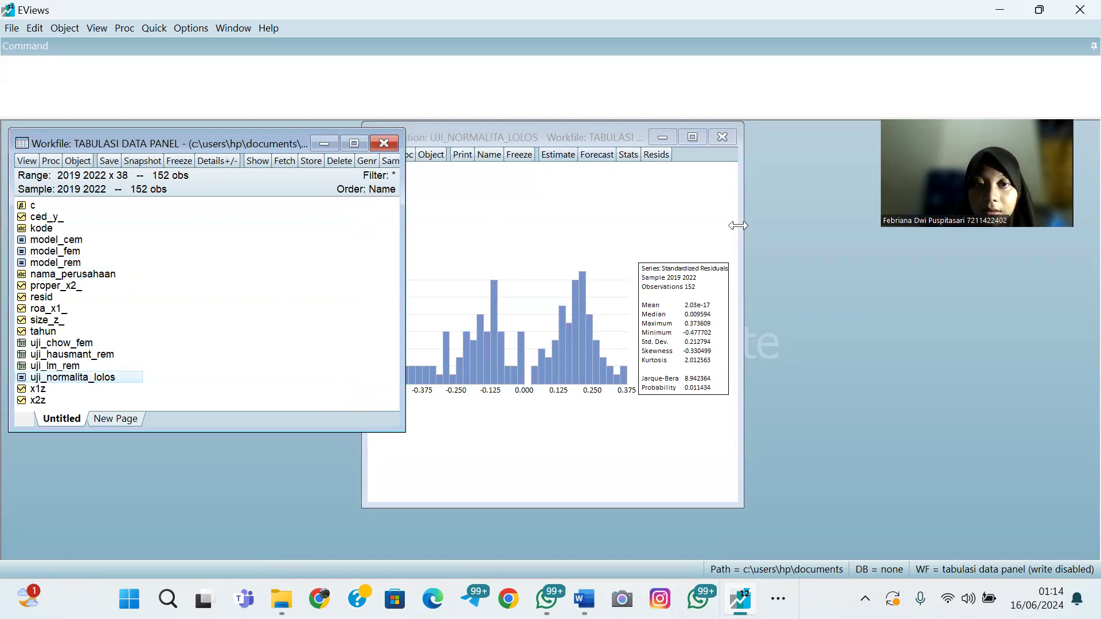
{"action": "left_click_drag", "start_coordinate": [739, 226], "coordinate": [781, 225]}
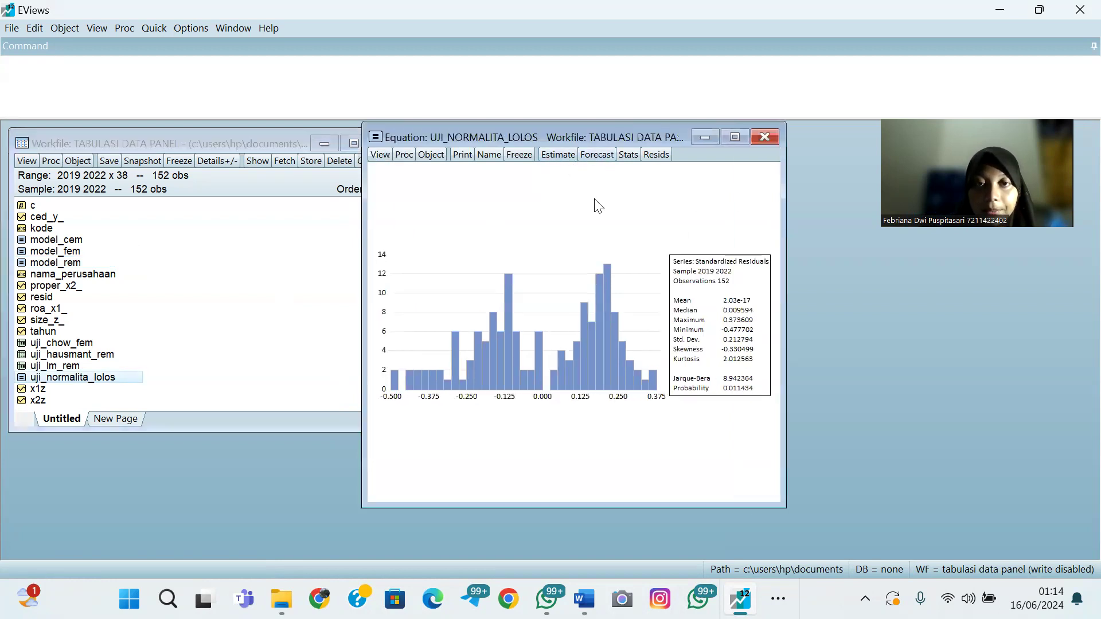
{"action": "left_click", "coordinate": [379, 155]}
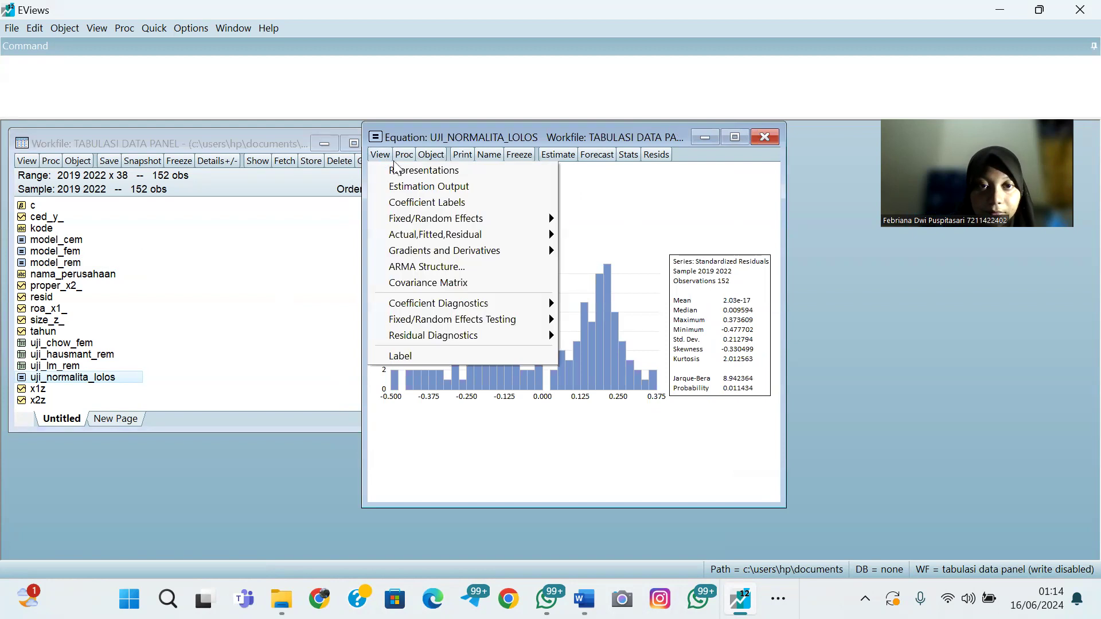
{"action": "left_click", "coordinate": [422, 186]}
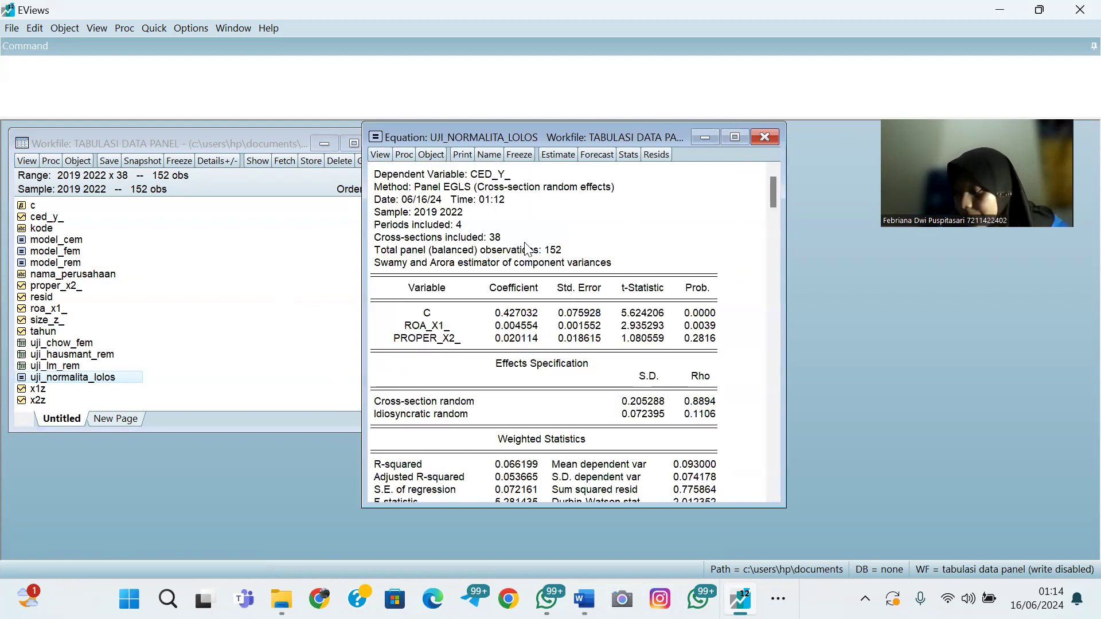
Try to run the heteroskedasticity test on the residuals of uji_normalita_lolos
{"action": "left_click", "coordinate": [379, 155]}
{"action": "mouse_move", "coordinate": [493, 308]}
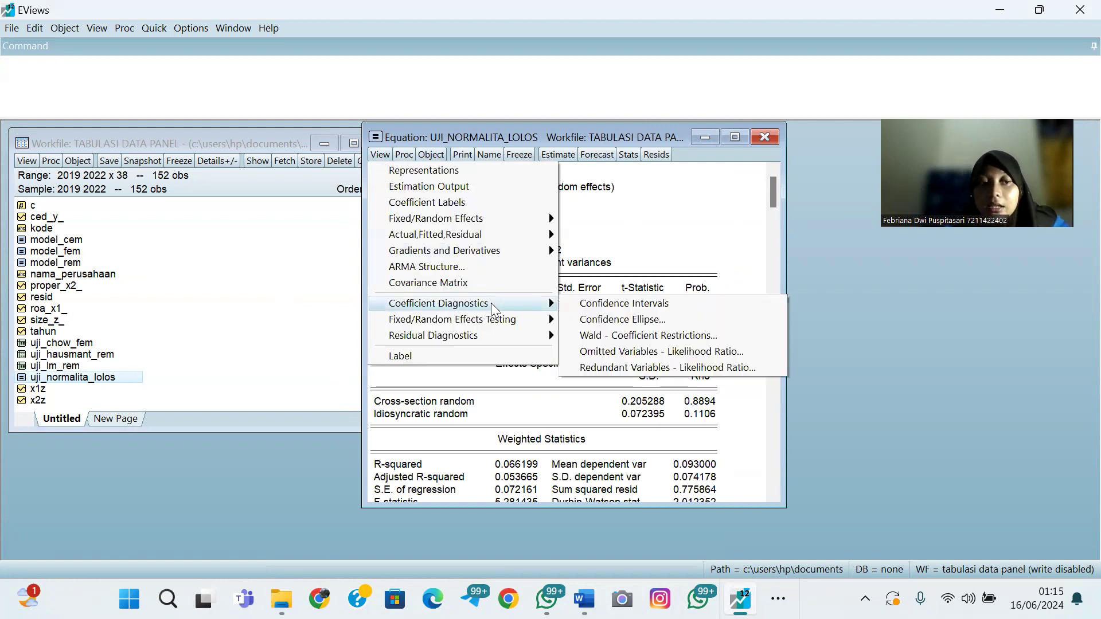
{"action": "mouse_move", "coordinate": [503, 342]}
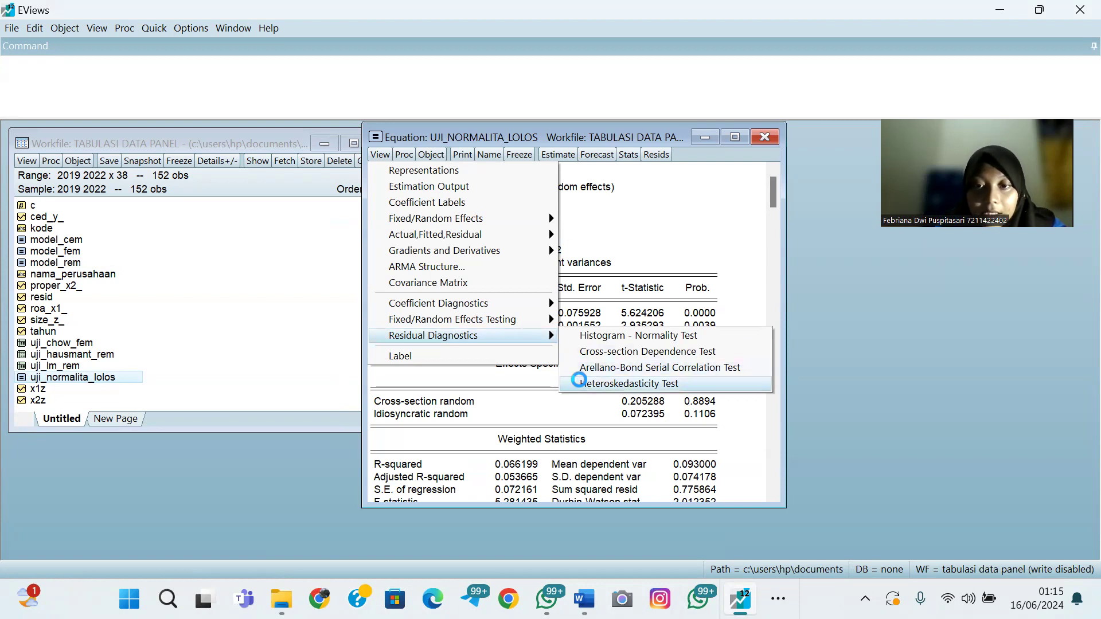
{"action": "left_click", "coordinate": [583, 386]}
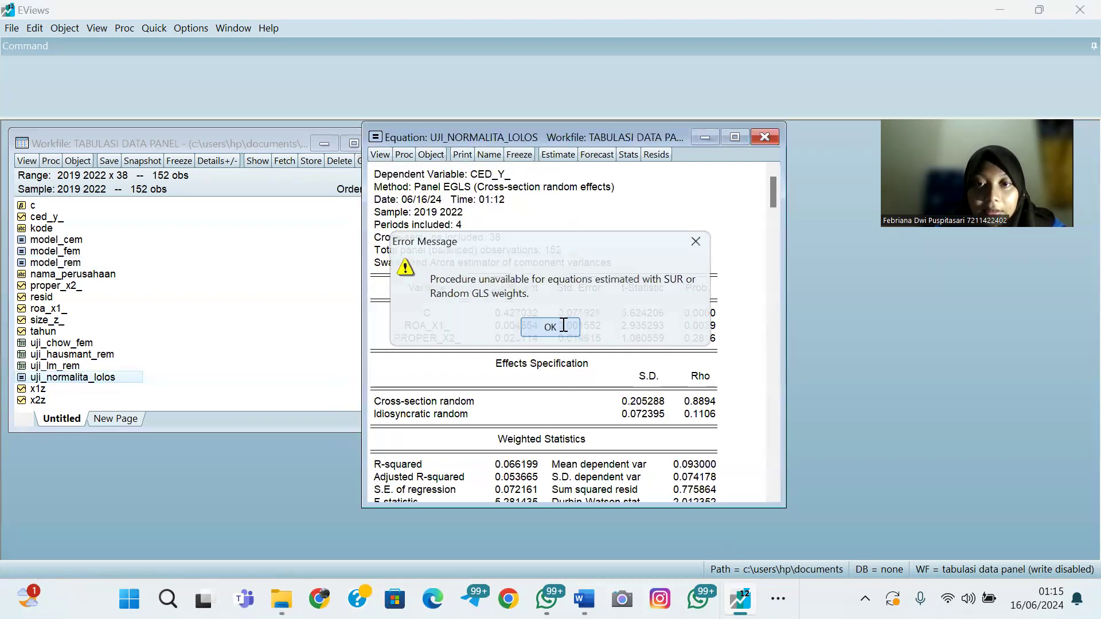
{"action": "left_click", "coordinate": [562, 327]}
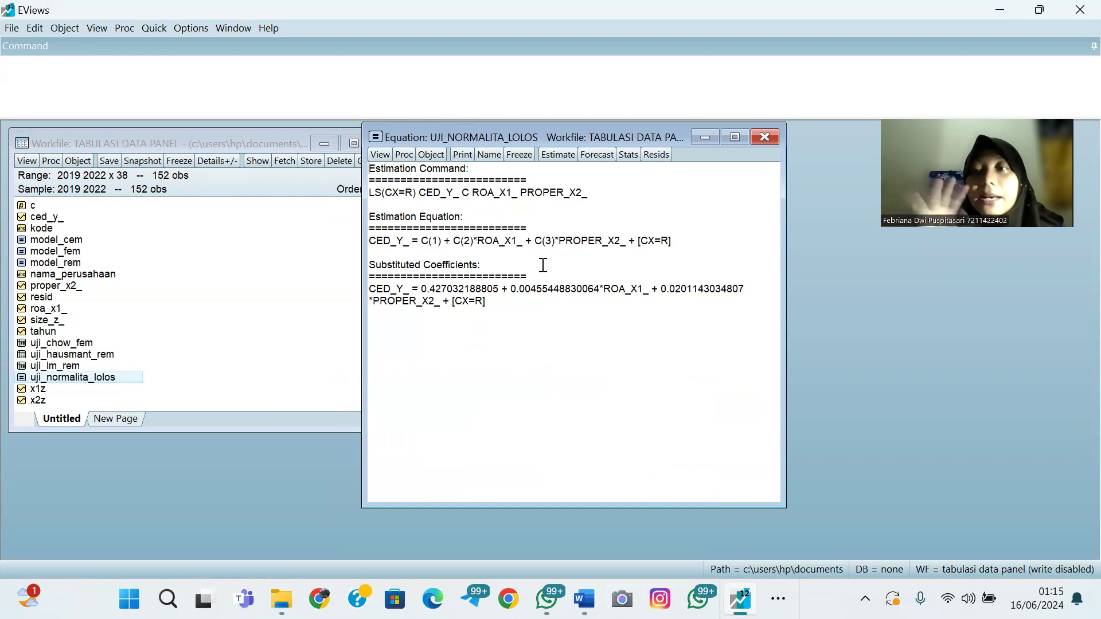
Re-estimate the uji_normalita_lolos equation with its cross-section effects set to None
{"action": "left_click", "coordinate": [552, 159]}
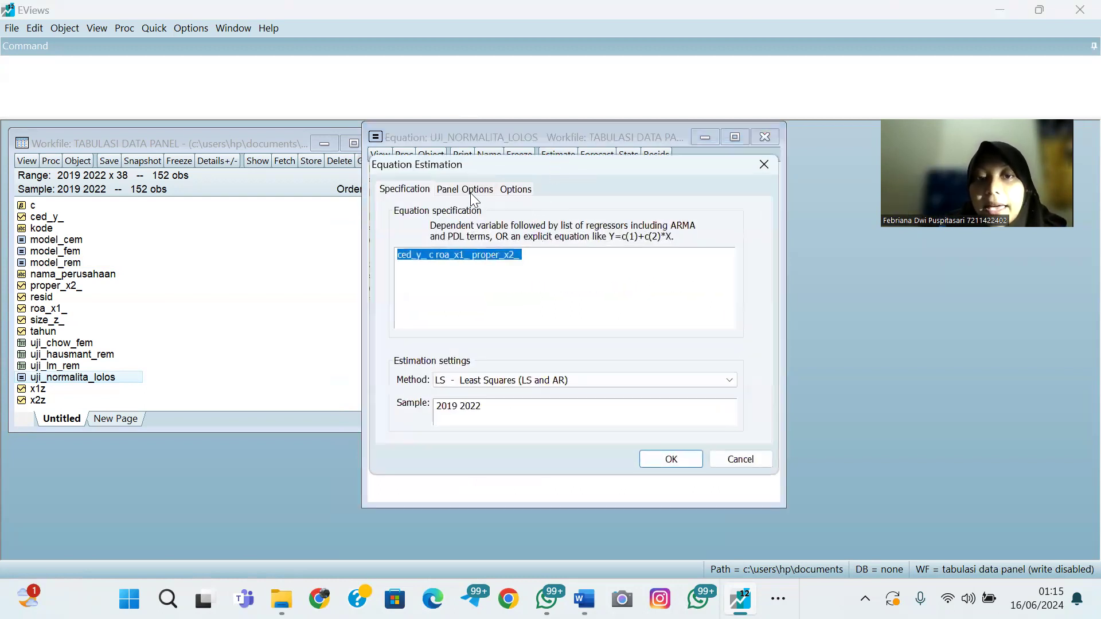
{"action": "left_click", "coordinate": [470, 192]}
{"action": "left_click", "coordinate": [512, 230]}
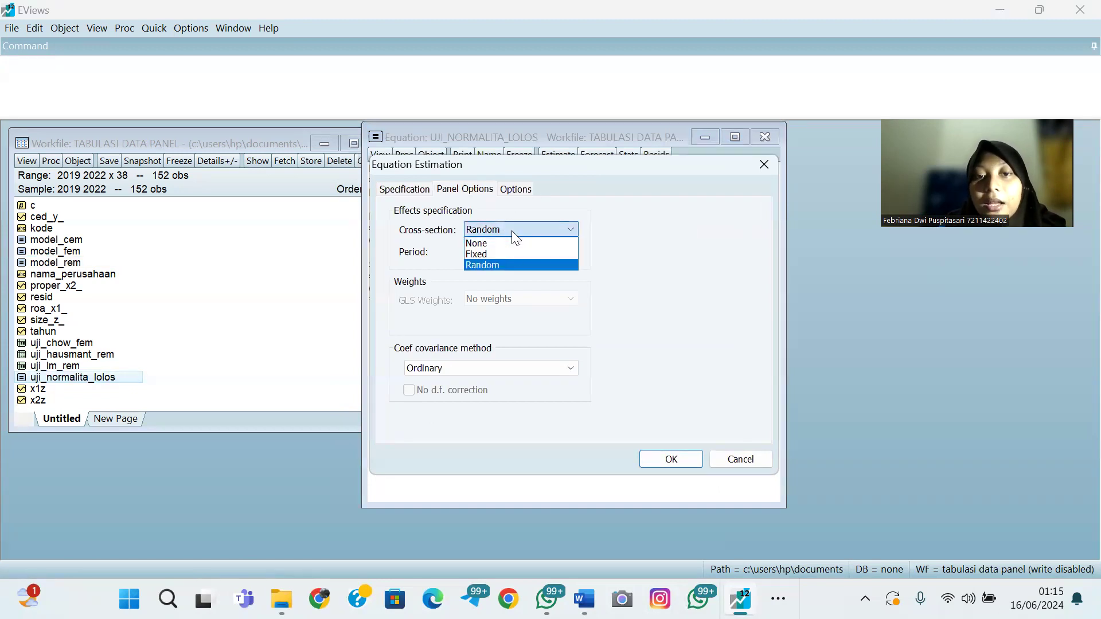
{"action": "left_click", "coordinate": [504, 243]}
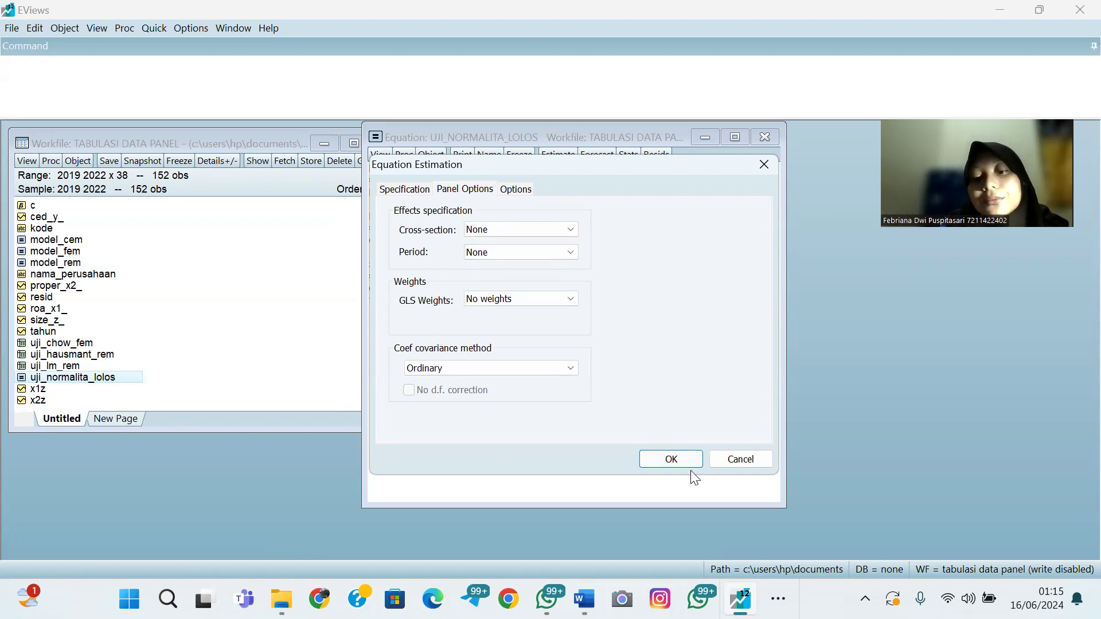
{"action": "left_click", "coordinate": [679, 459]}
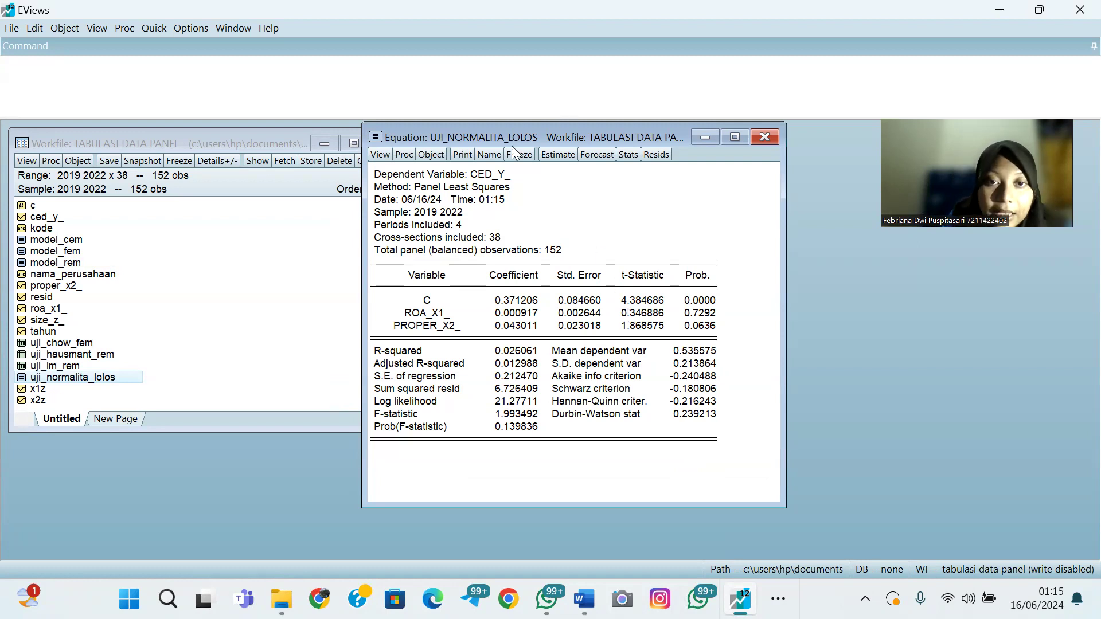
Freeze the re-estimated equation's output as a table
{"action": "left_click", "coordinate": [497, 155]}
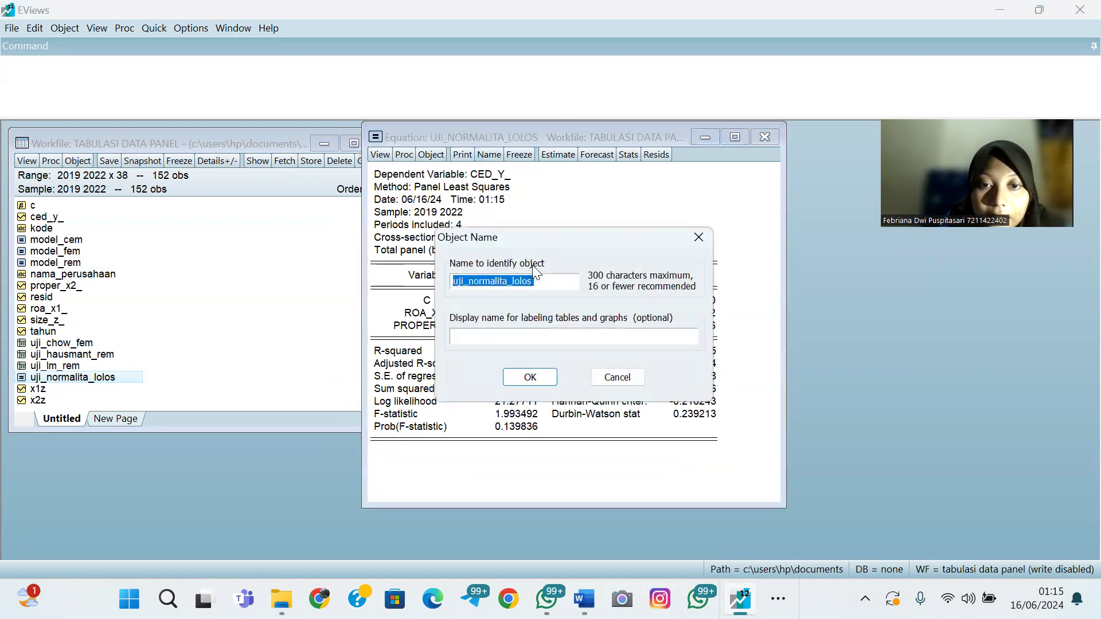
{"action": "left_click", "coordinate": [704, 241]}
{"action": "left_click", "coordinate": [520, 154]}
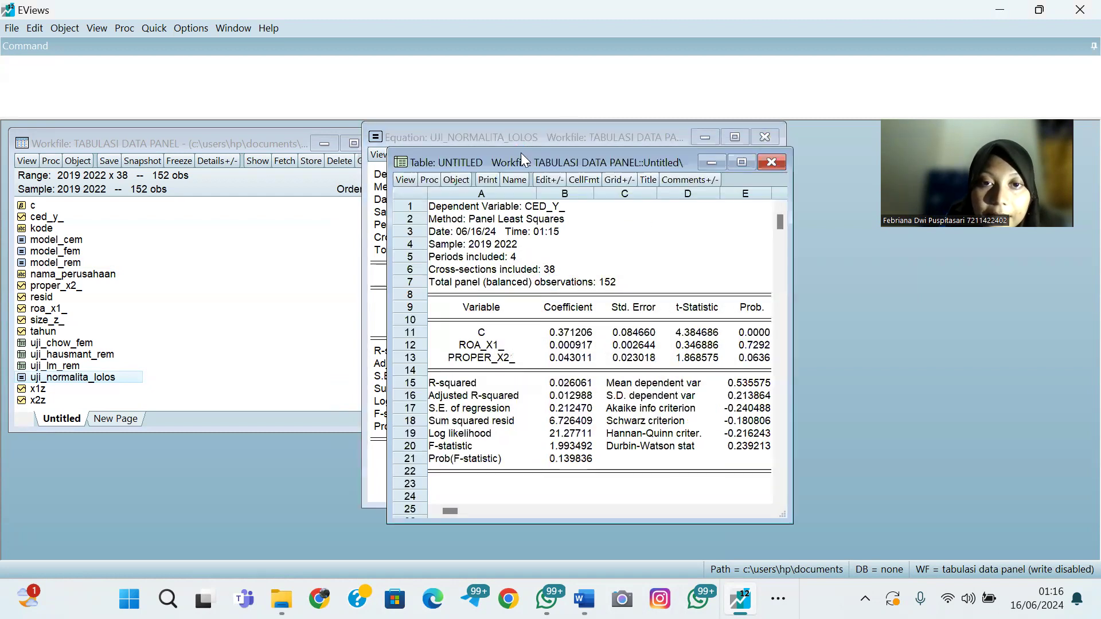
Name the frozen table uji_heteroskidasitas_lolos and close it
{"action": "left_click", "coordinate": [511, 180]}
{"action": "type", "text": "uji_he"}
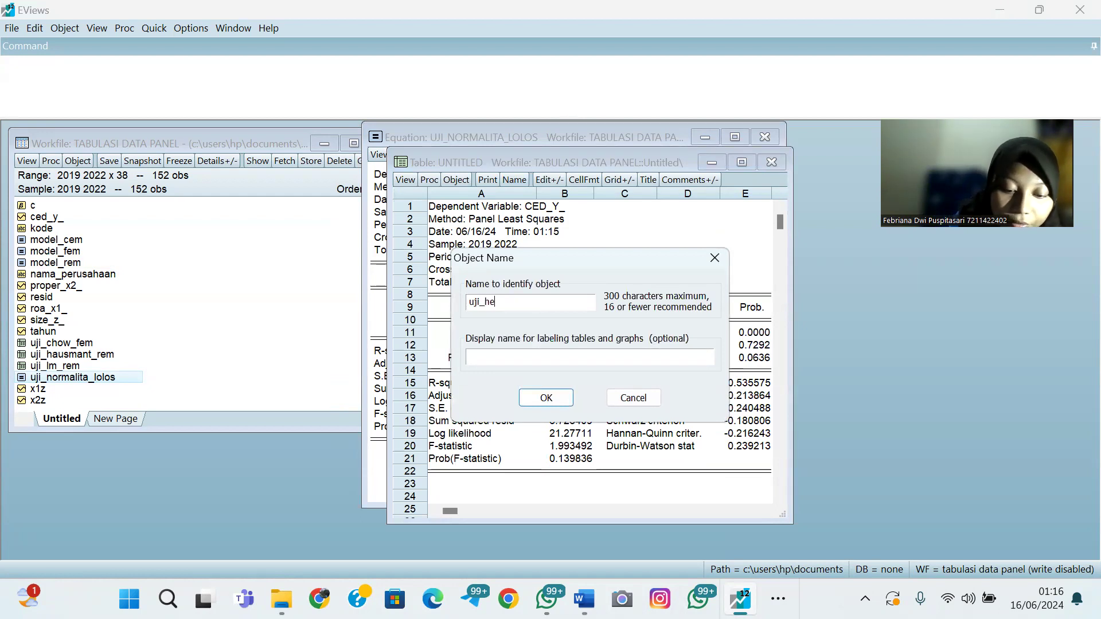
{"action": "type", "text": "te"}
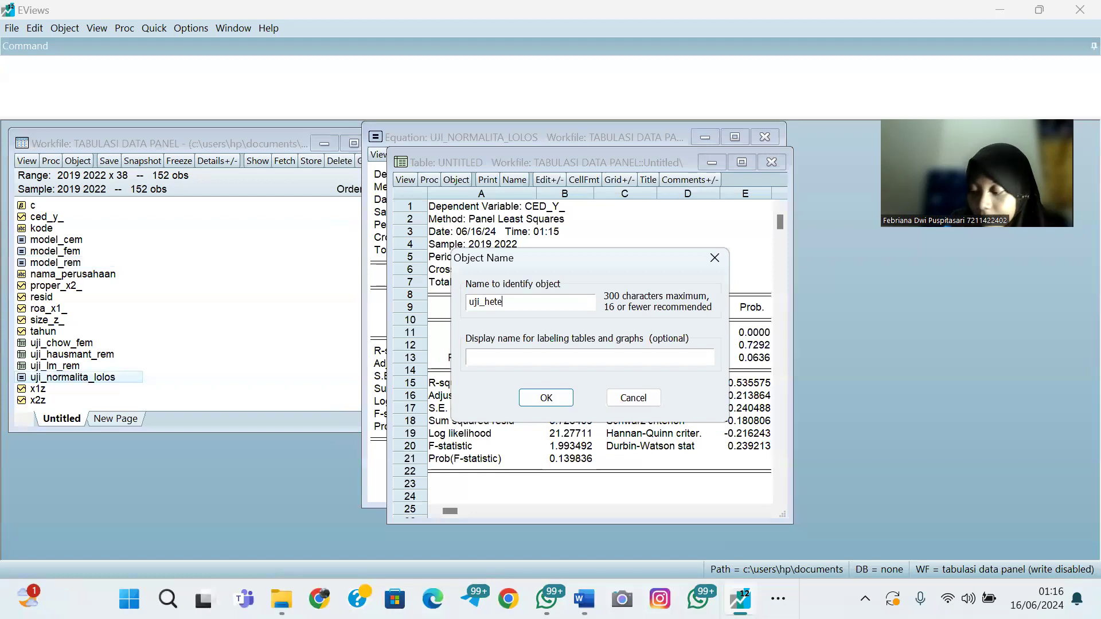
{"action": "type", "text": "ro"}
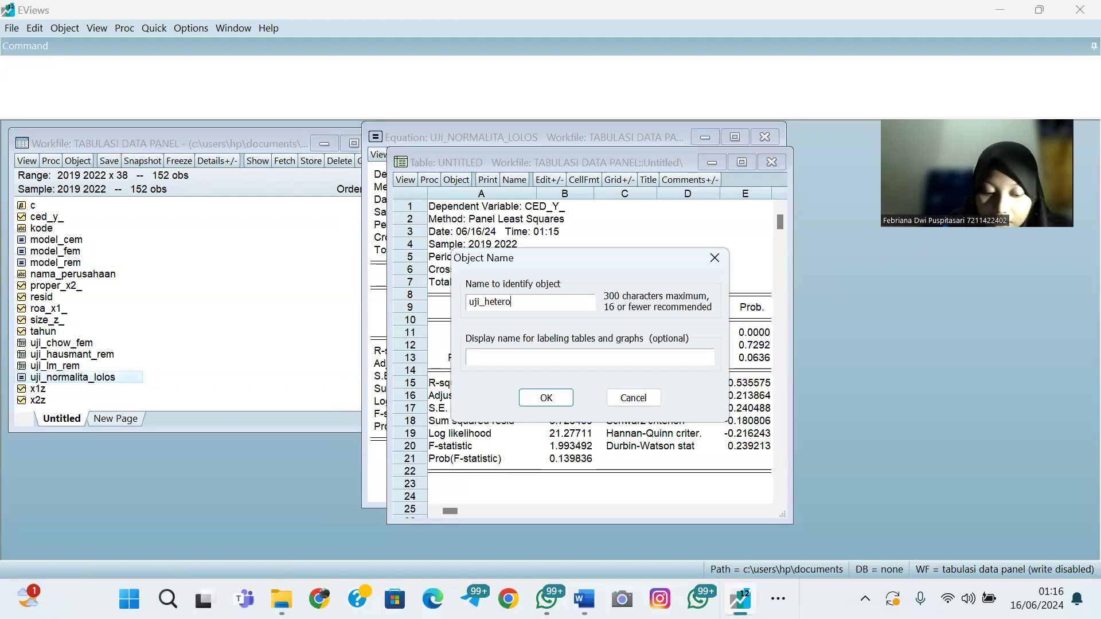
{"action": "type", "text": "skida"}
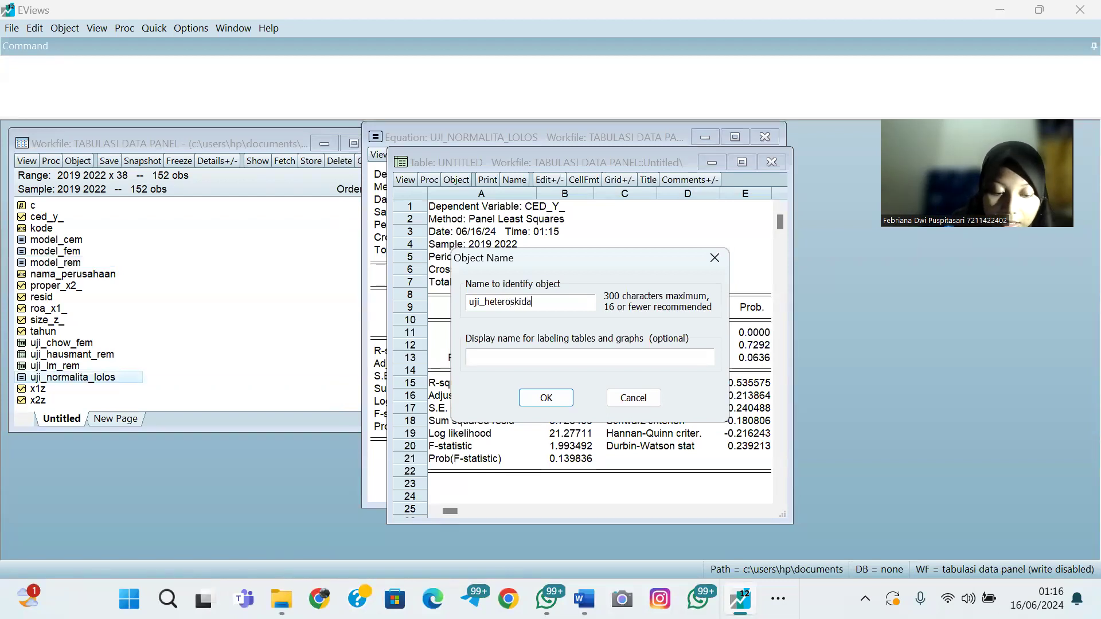
{"action": "type", "text": "sitas"}
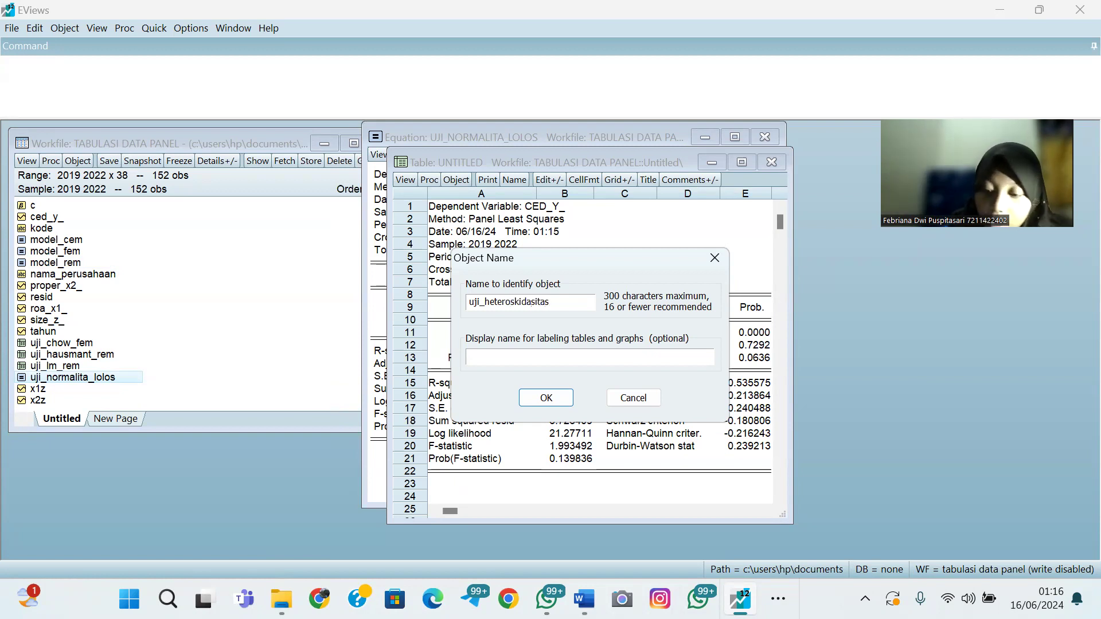
{"action": "type", "text": "_"}
{"action": "type", "text": "lo"}
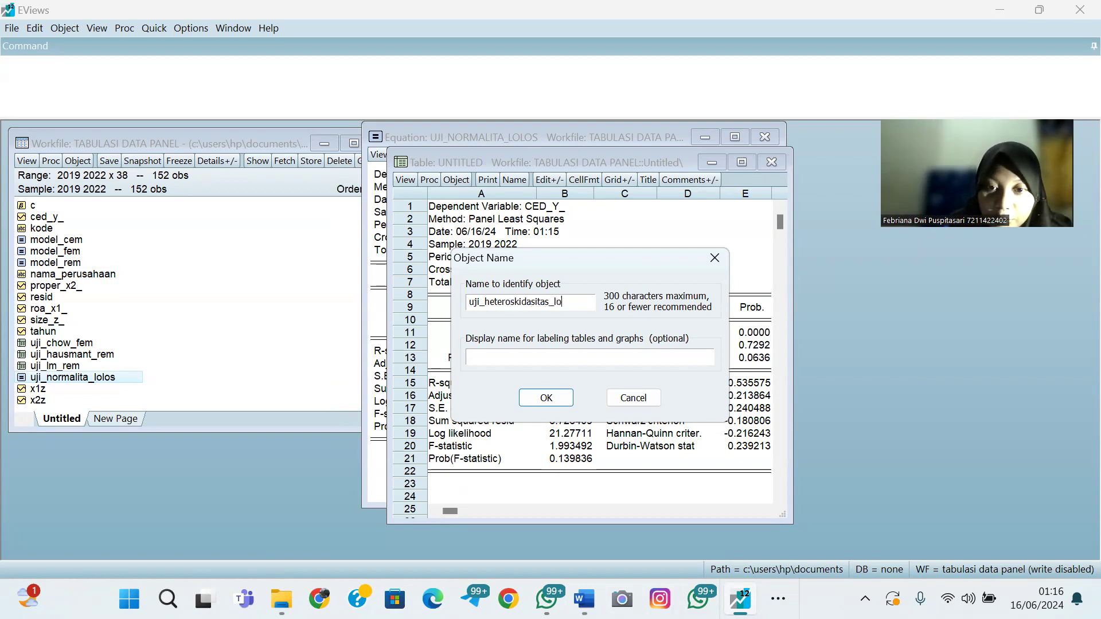
{"action": "type", "text": "los"}
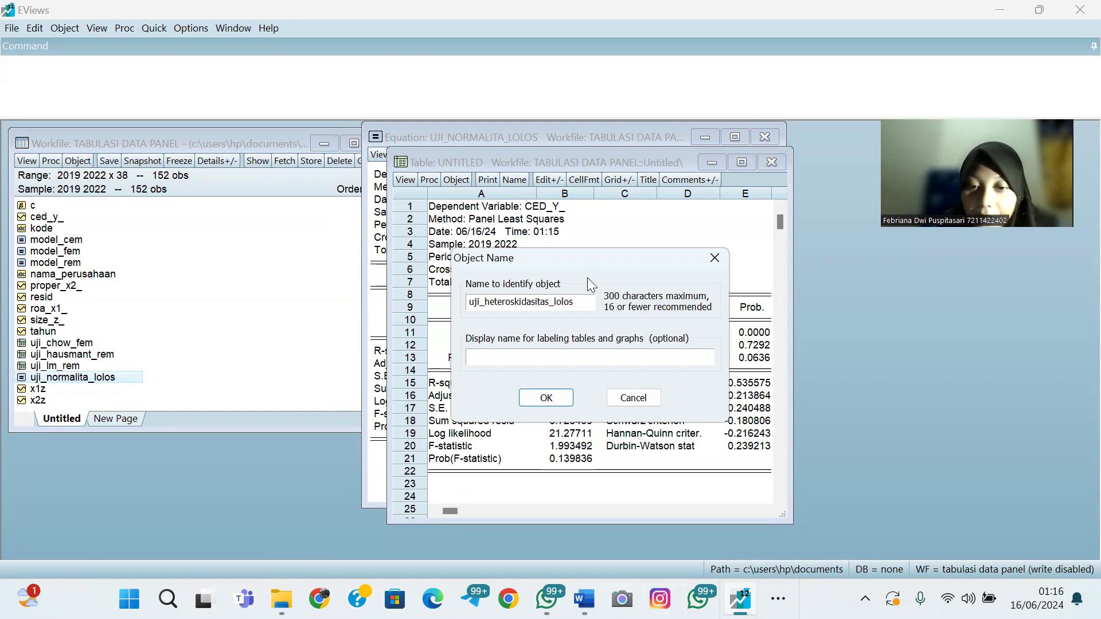
{"action": "left_click", "coordinate": [567, 399]}
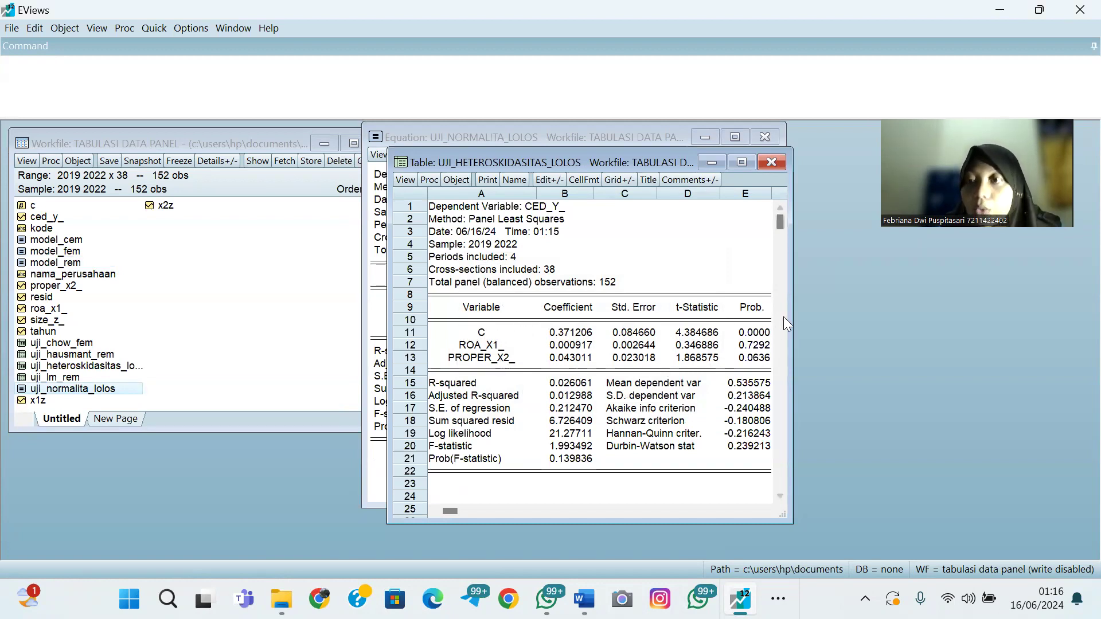
{"action": "left_click", "coordinate": [777, 162]}
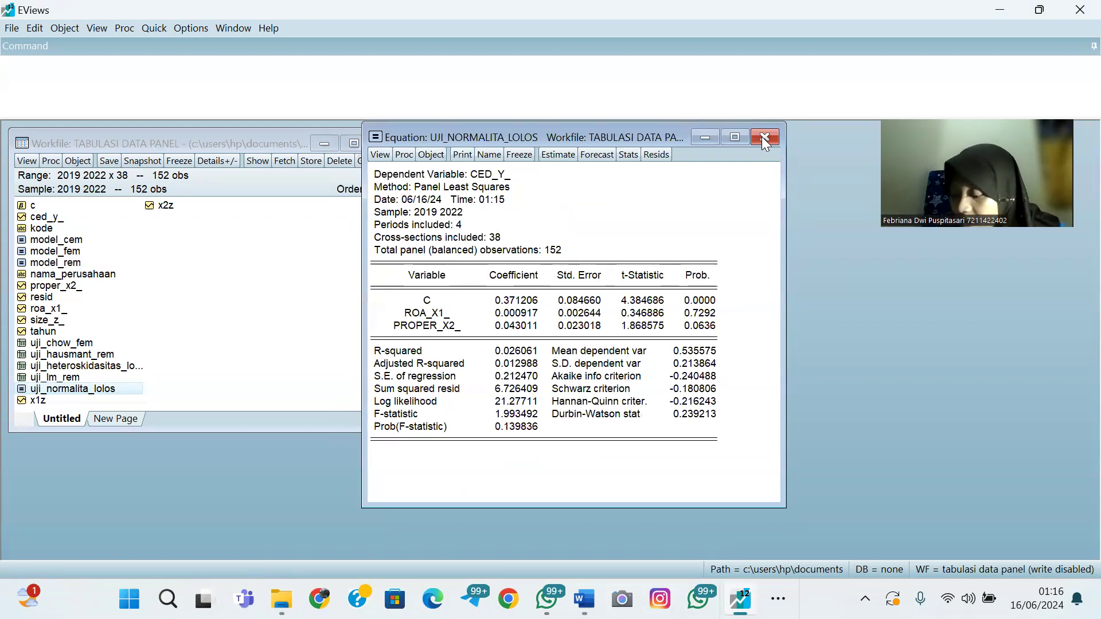
{"action": "left_click", "coordinate": [380, 154]}
{"action": "left_click", "coordinate": [733, 208]}
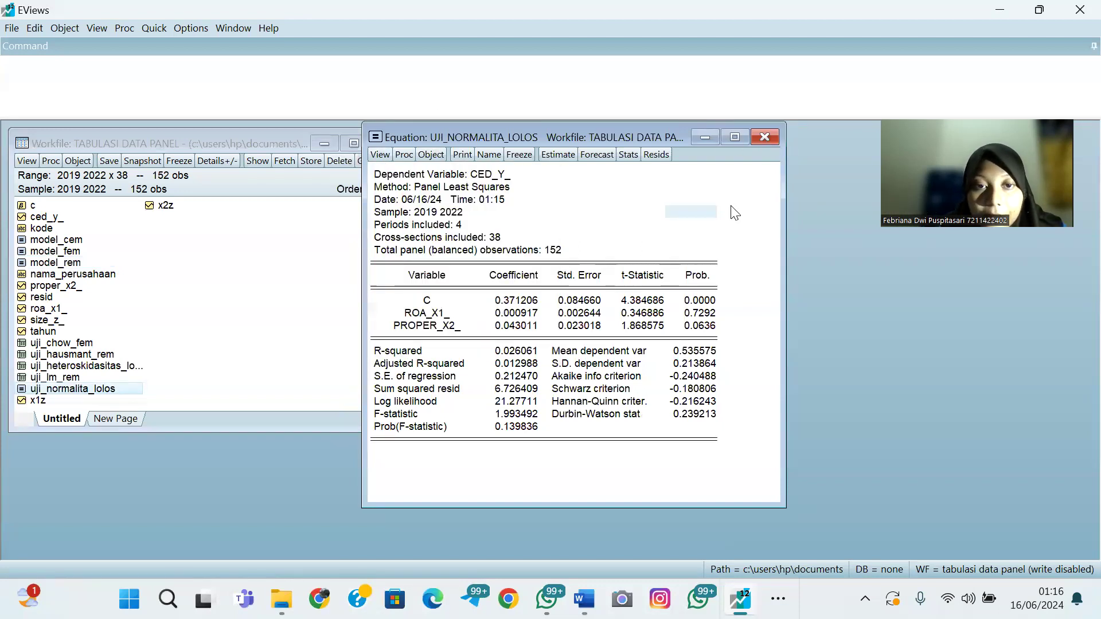
{"action": "left_click", "coordinate": [382, 153]}
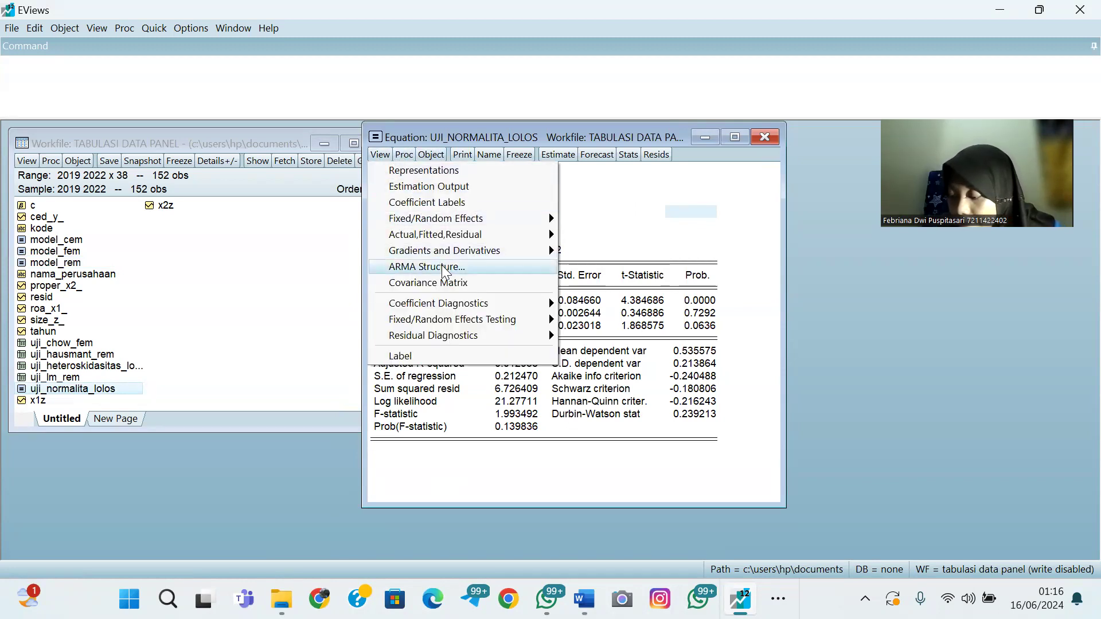
{"action": "left_click", "coordinate": [628, 270]}
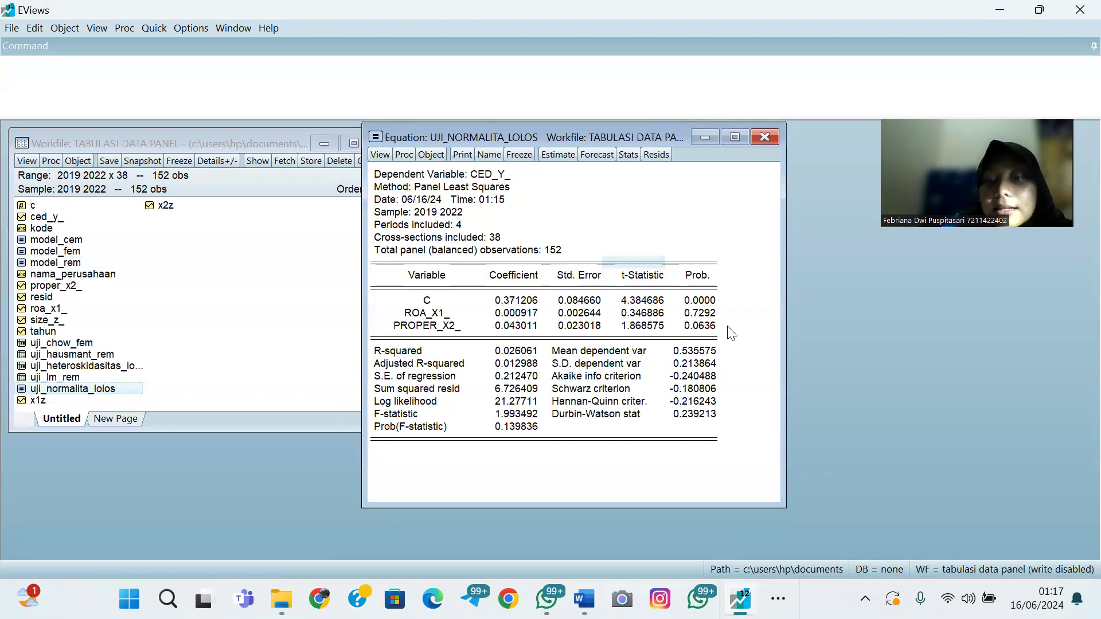
Close the uji_normalita_lolos equation window
{"action": "left_click", "coordinate": [768, 138]}
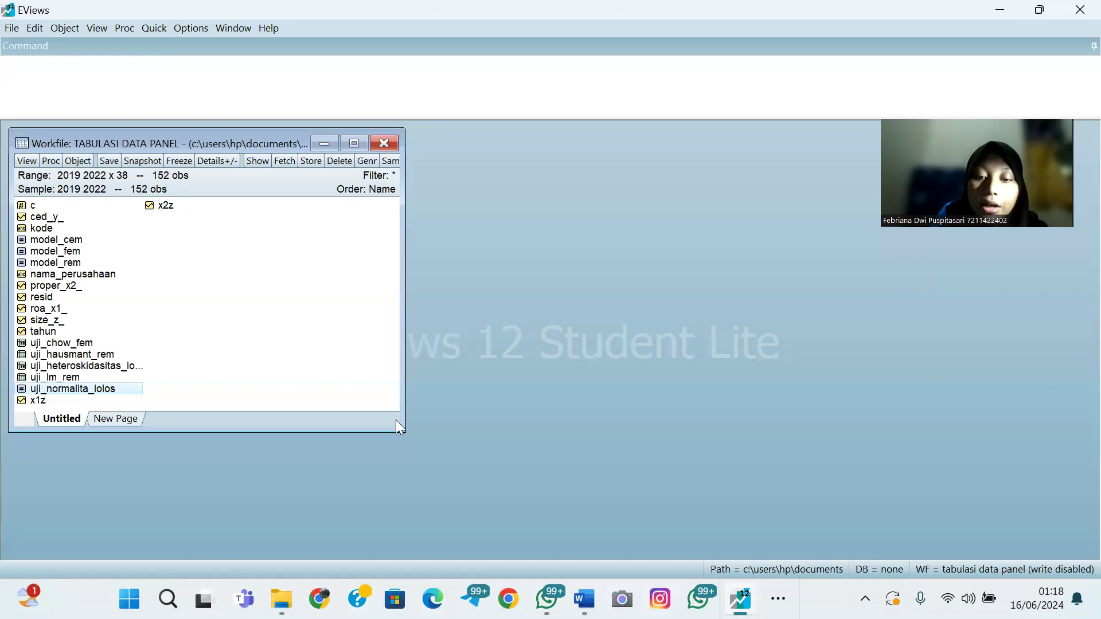
Switch to the Word document Uji asumsi klasik, review its normality, heteroskedasticity and autocorrelation outputs, and return to EViews
{"action": "mouse_move", "coordinate": [585, 599]}
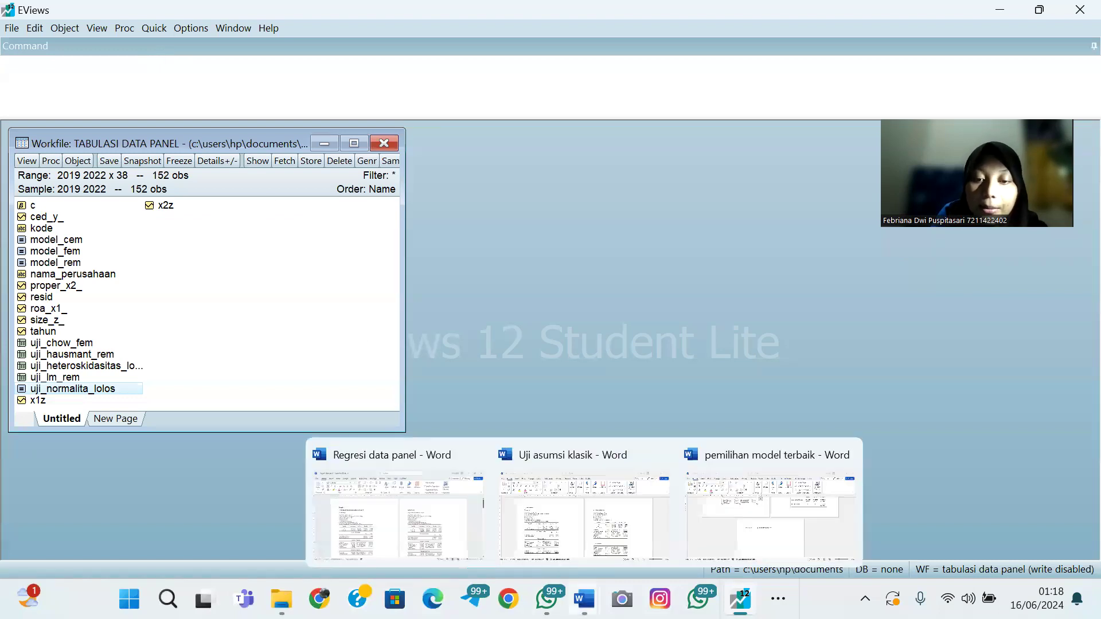
{"action": "left_click", "coordinate": [568, 526]}
{"action": "scroll", "coordinate": [459, 307], "scroll_direction": "down", "scroll_amount": 1}
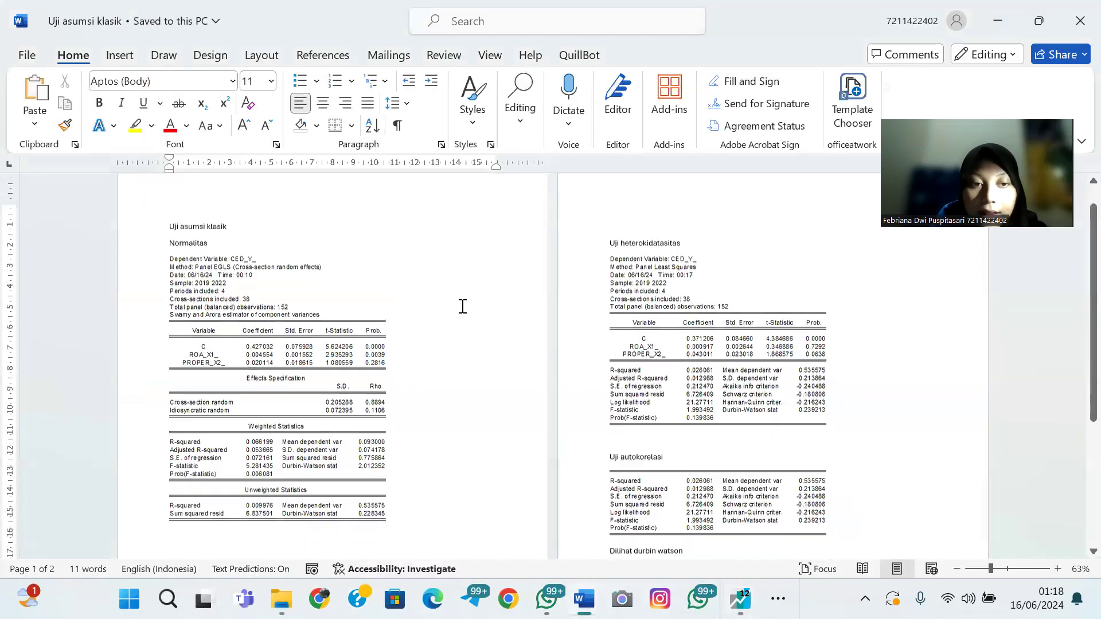
{"action": "scroll", "coordinate": [330, 433], "scroll_direction": "down", "scroll_amount": 2}
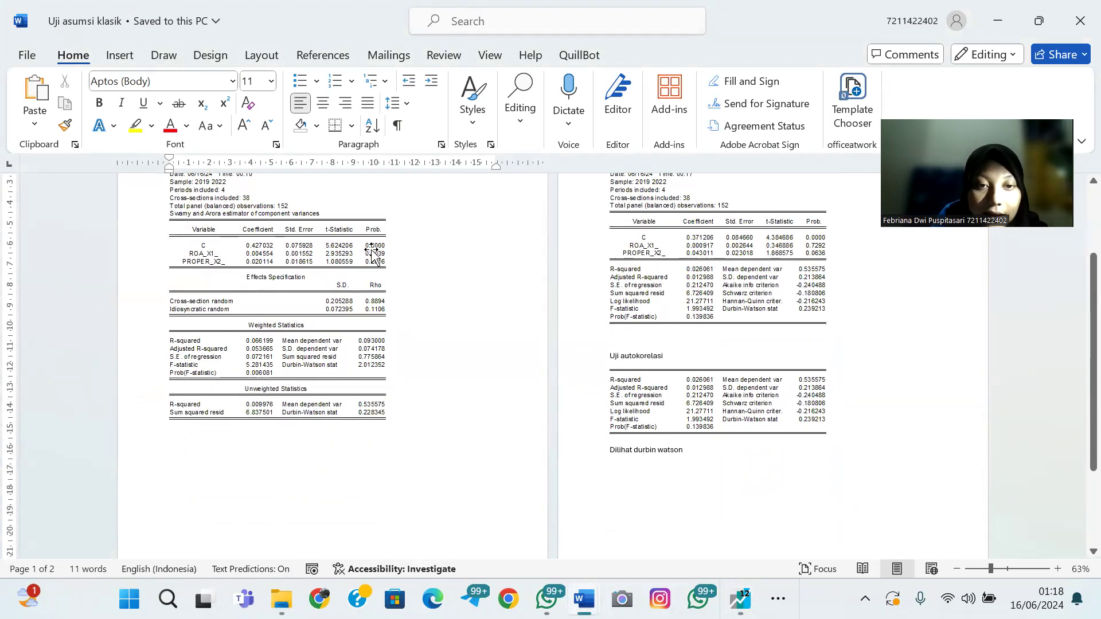
{"action": "scroll", "coordinate": [760, 290], "scroll_direction": "up", "scroll_amount": 1}
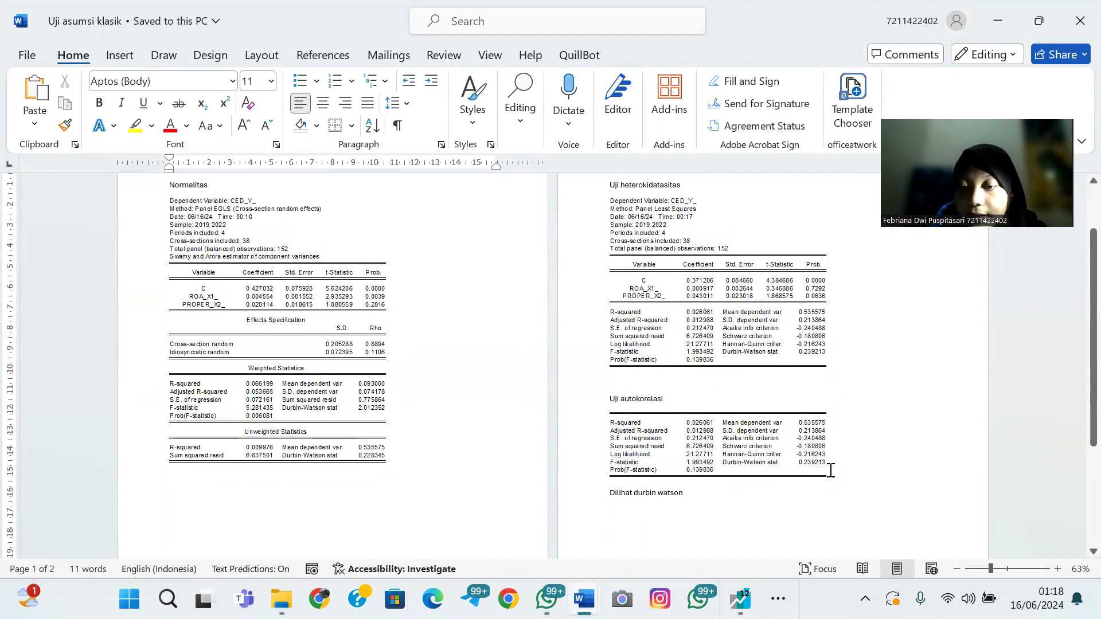
{"action": "scroll", "coordinate": [837, 478], "scroll_direction": "down", "scroll_amount": 2}
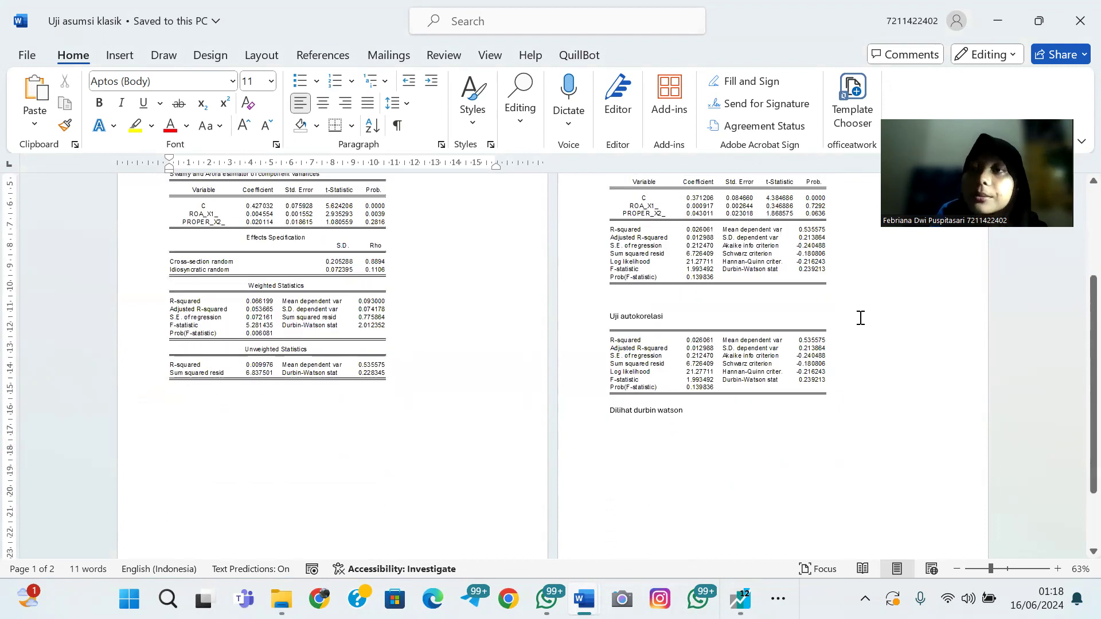
{"action": "mouse_move", "coordinate": [741, 598]}
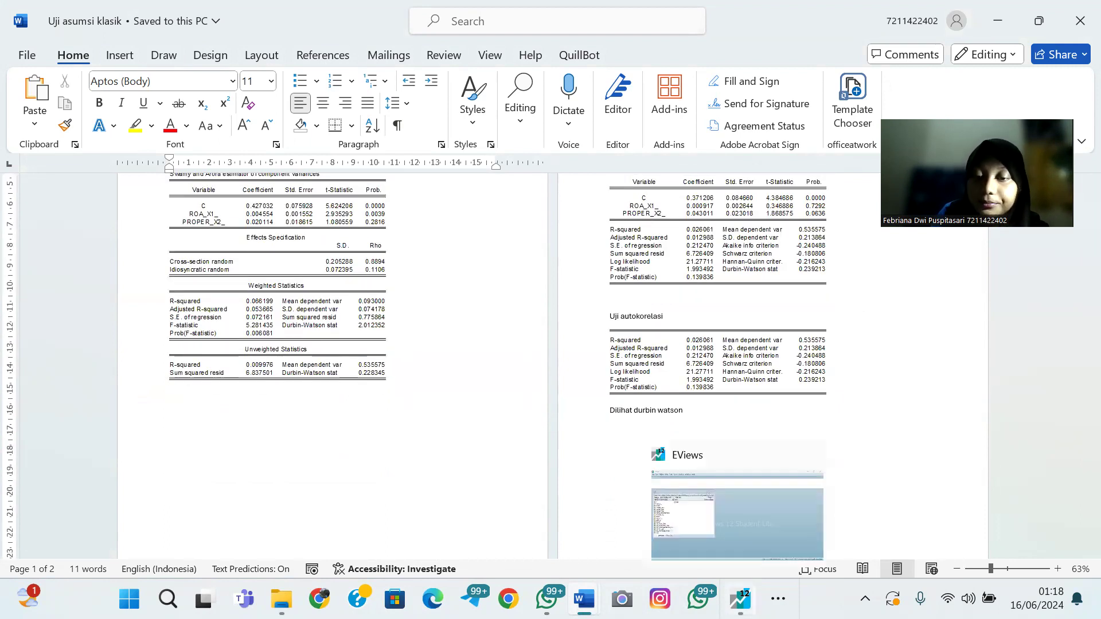
{"action": "left_click", "coordinate": [718, 524]}
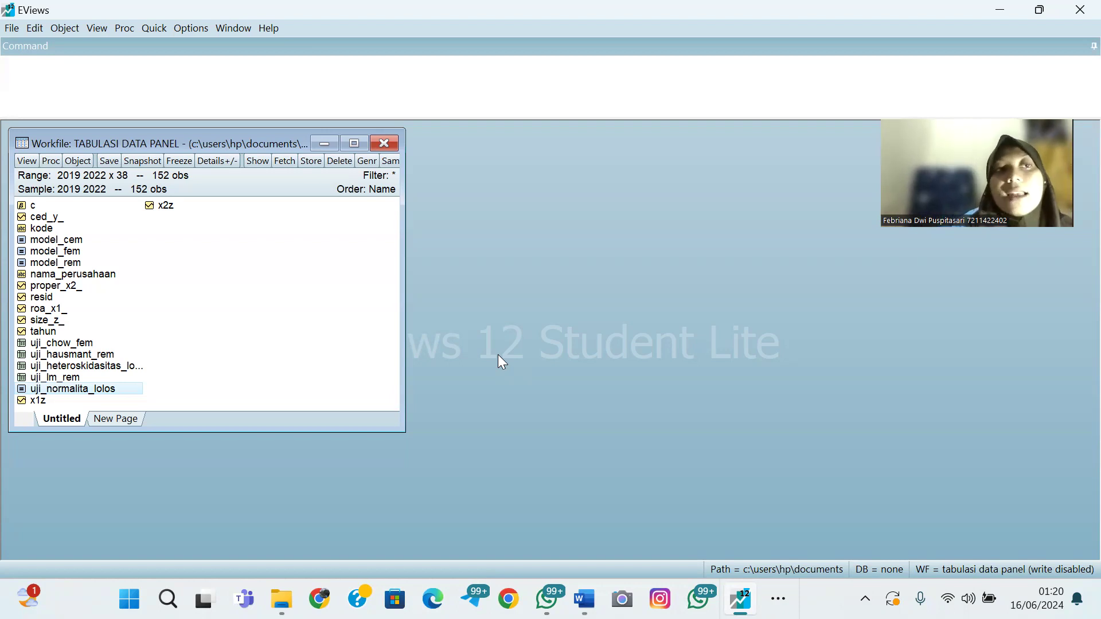
Start a new equation estimation specified as ced_y_ c roa_x1_ and select the whole specification text to copy it
{"action": "left_click", "coordinate": [147, 35]}
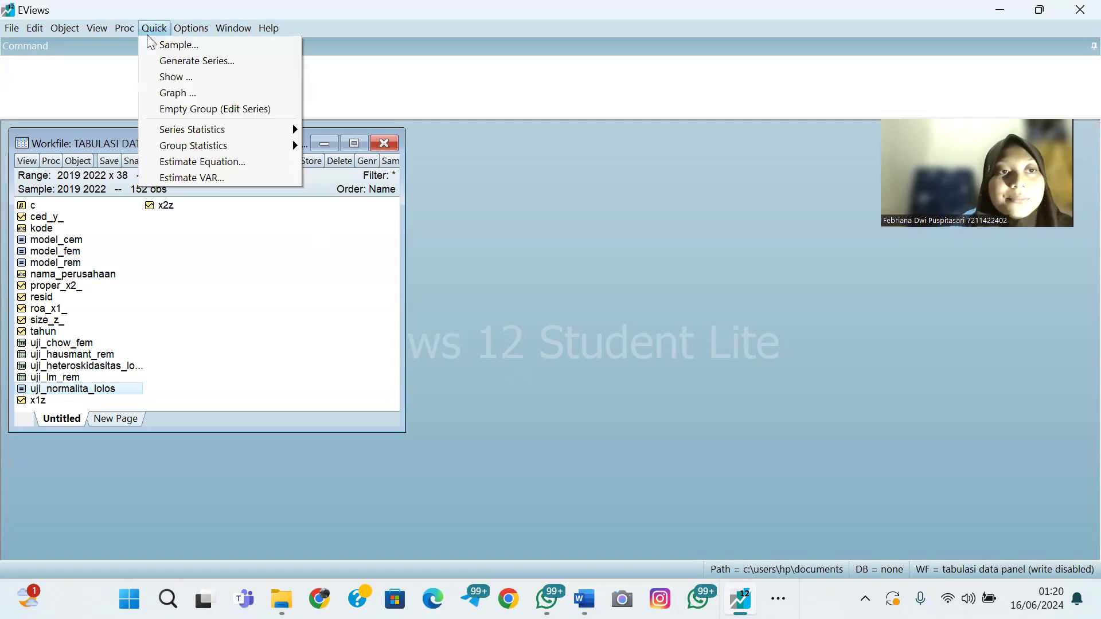
{"action": "left_click", "coordinate": [209, 162]}
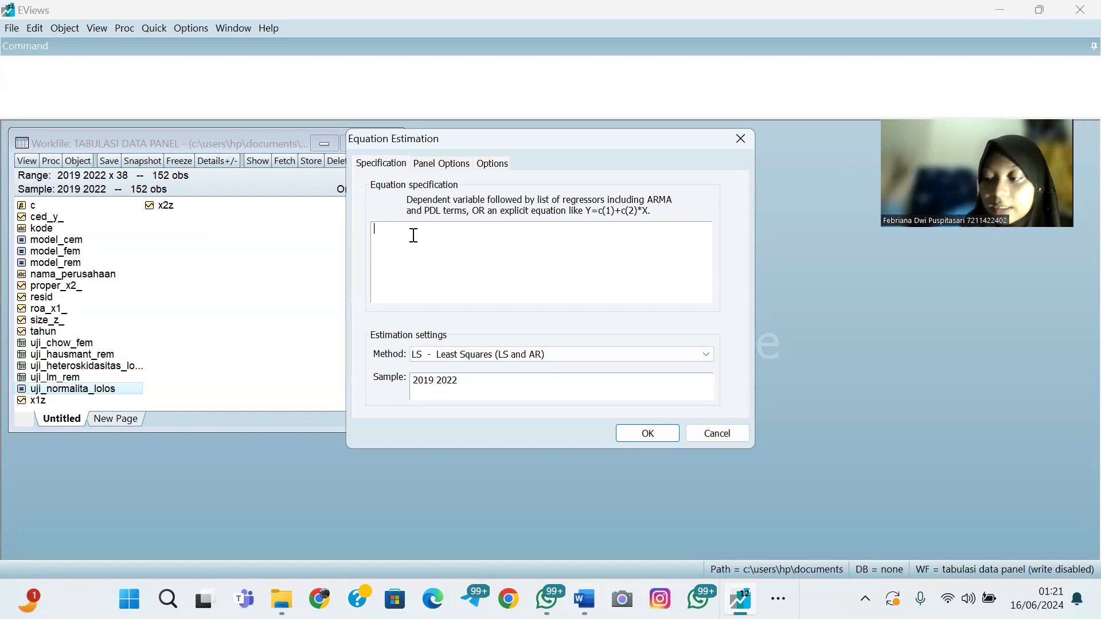
{"action": "type", "text": "ced"}
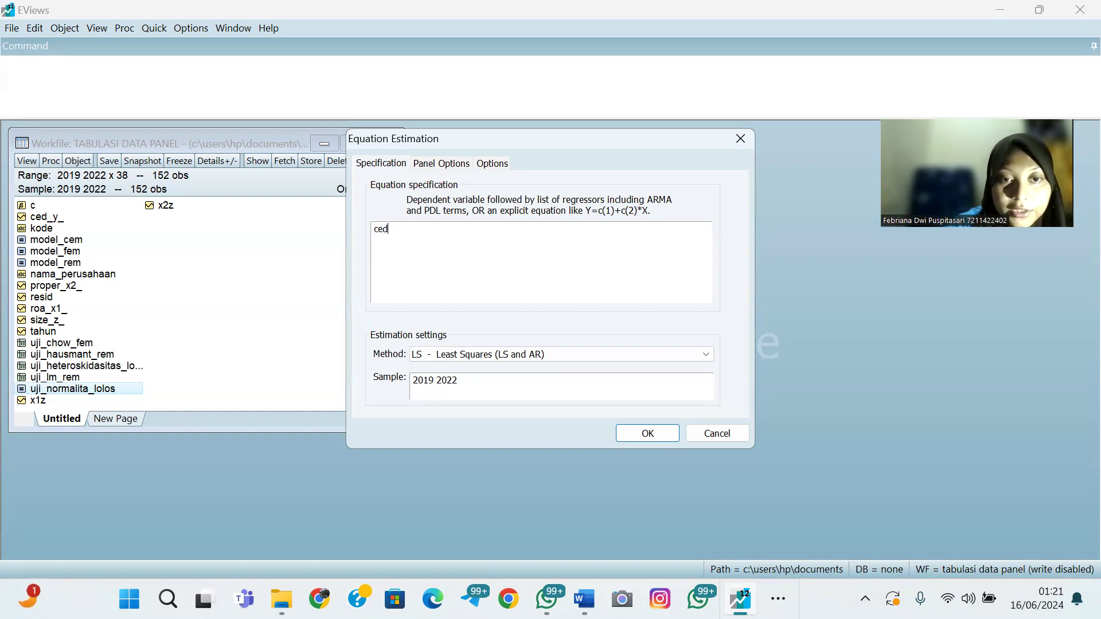
{"action": "left_click", "coordinate": [416, 258]}
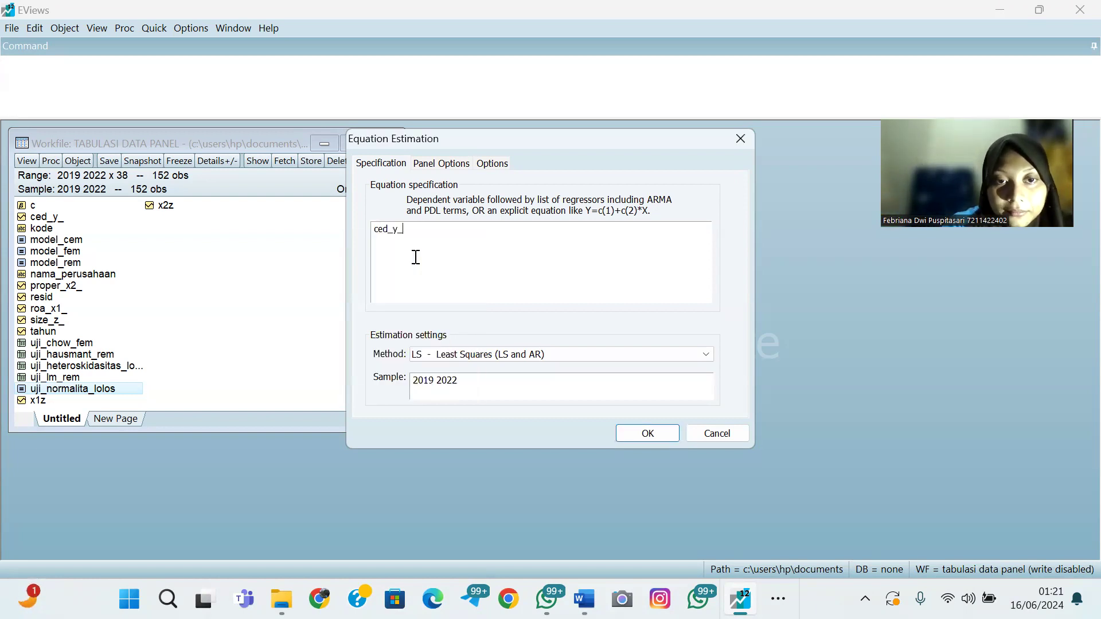
{"action": "type", "text": "c"}
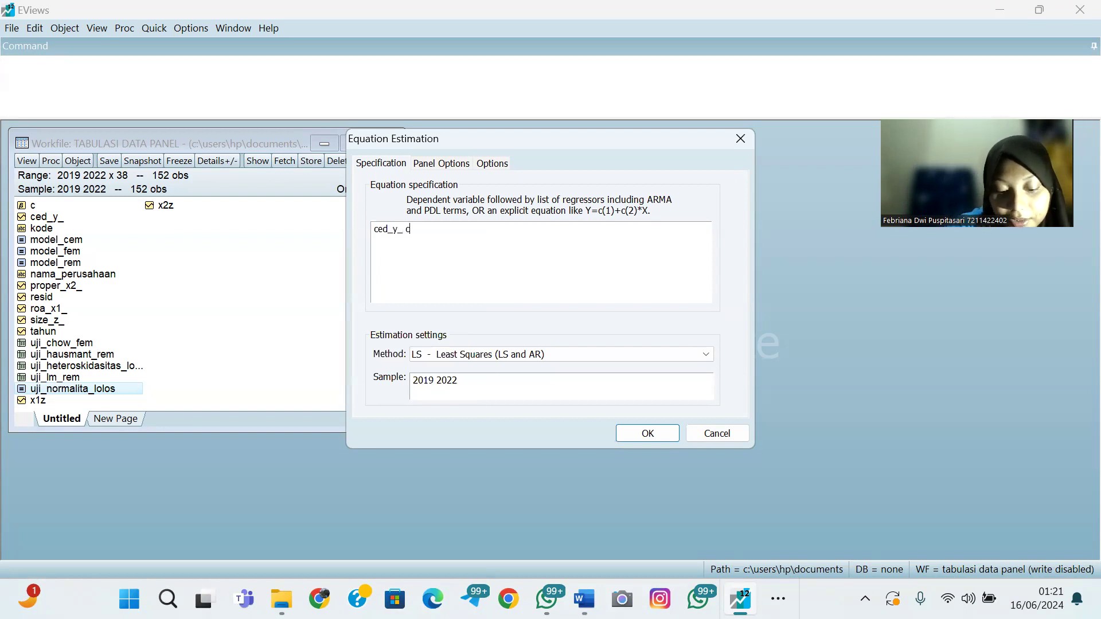
{"action": "type", "text": " roa"}
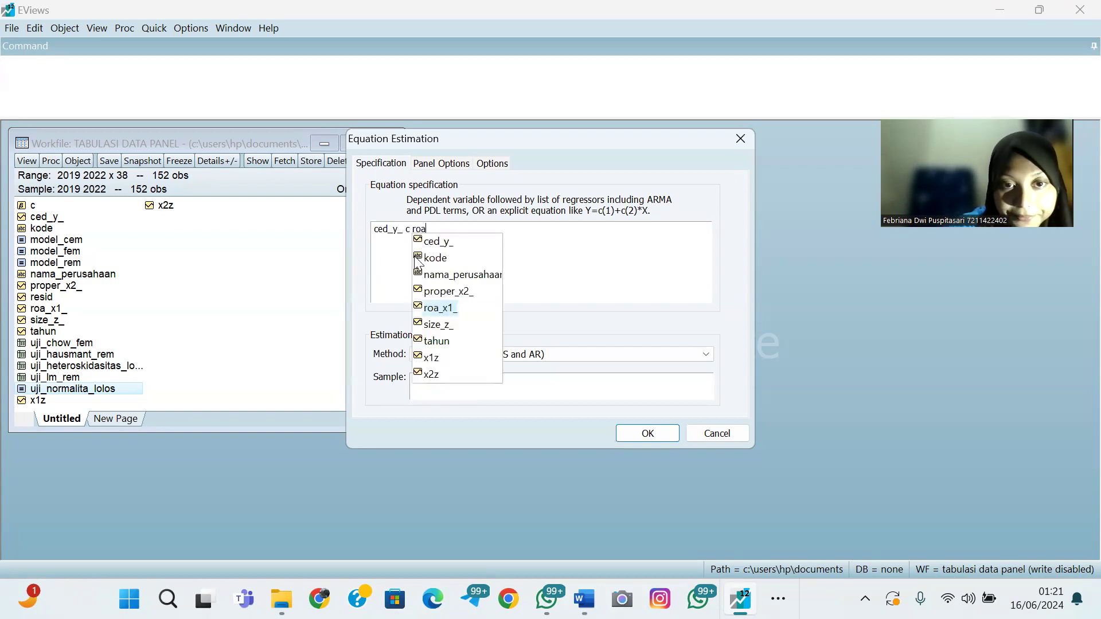
{"action": "left_click", "coordinate": [439, 307]}
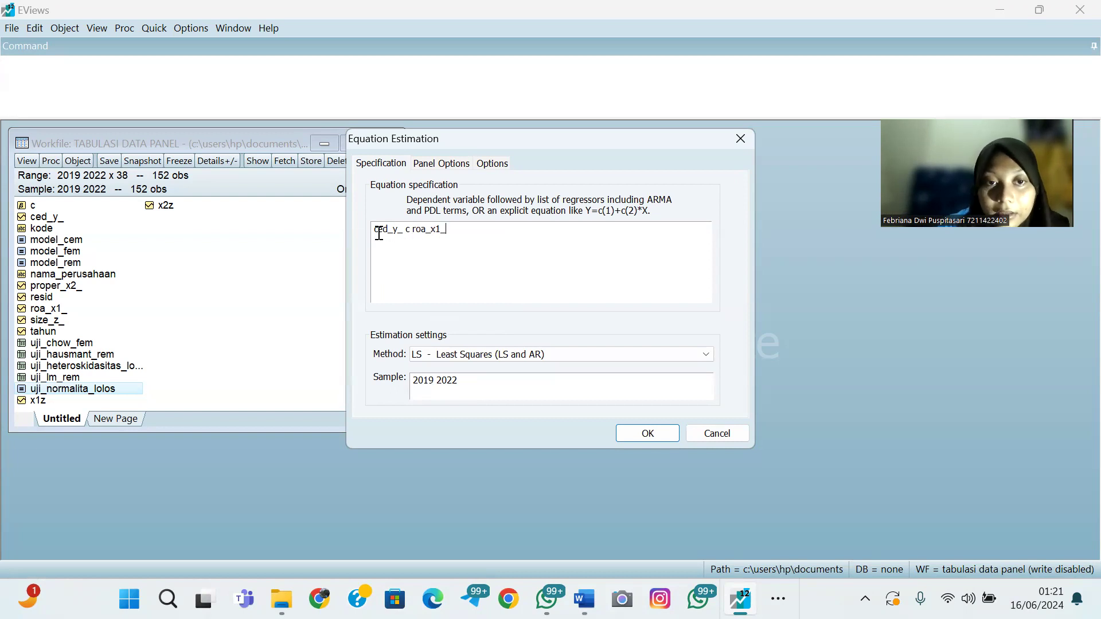
{"action": "left_click_drag", "start_coordinate": [376, 231], "coordinate": [467, 230]}
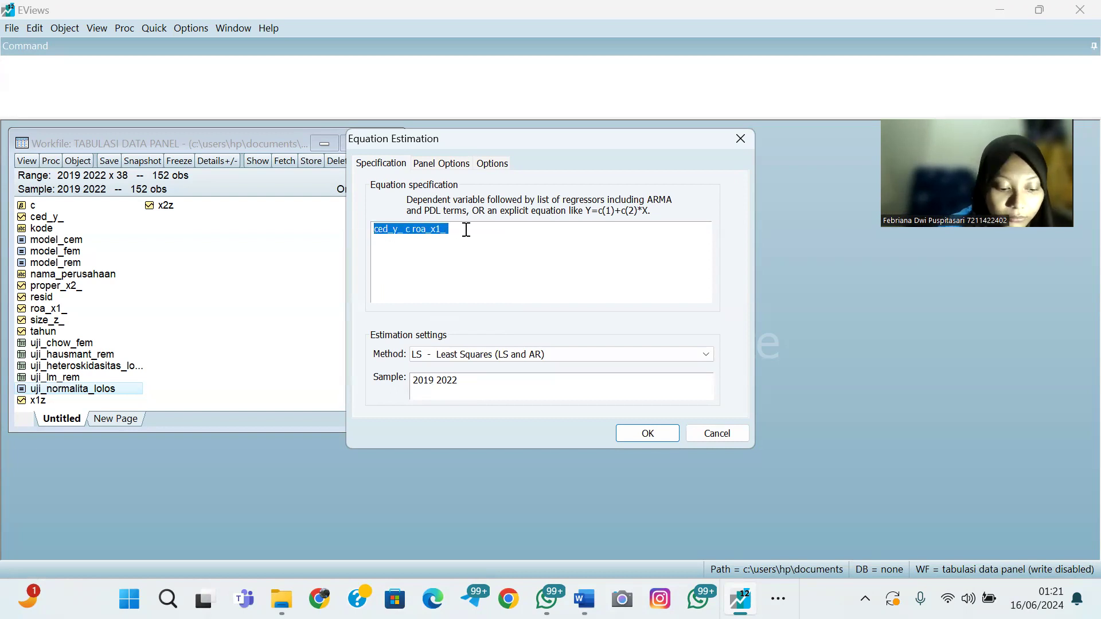
Set the cross-section effects to Random and estimate the equation with ROA as the only regressor
{"action": "left_click", "coordinate": [432, 165]}
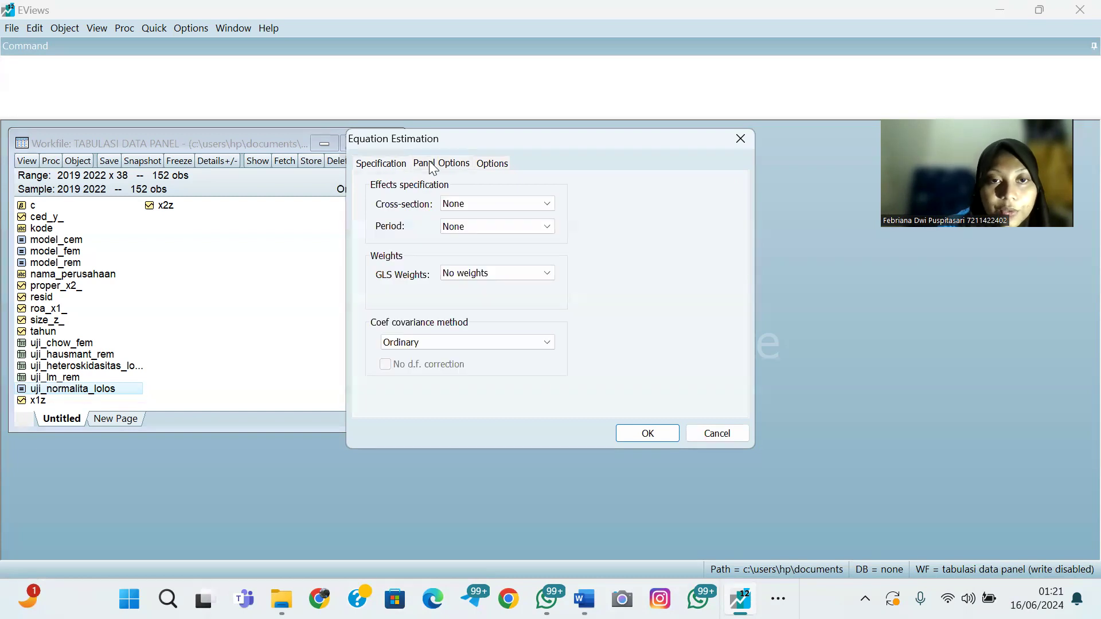
{"action": "left_click", "coordinate": [493, 213]}
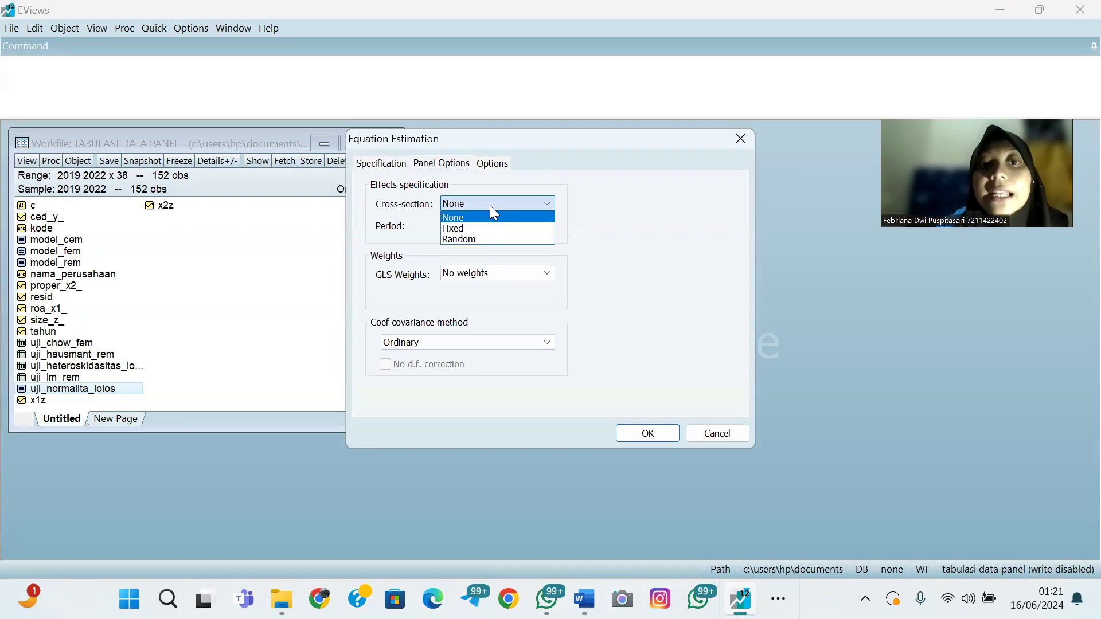
{"action": "left_click", "coordinate": [501, 240]}
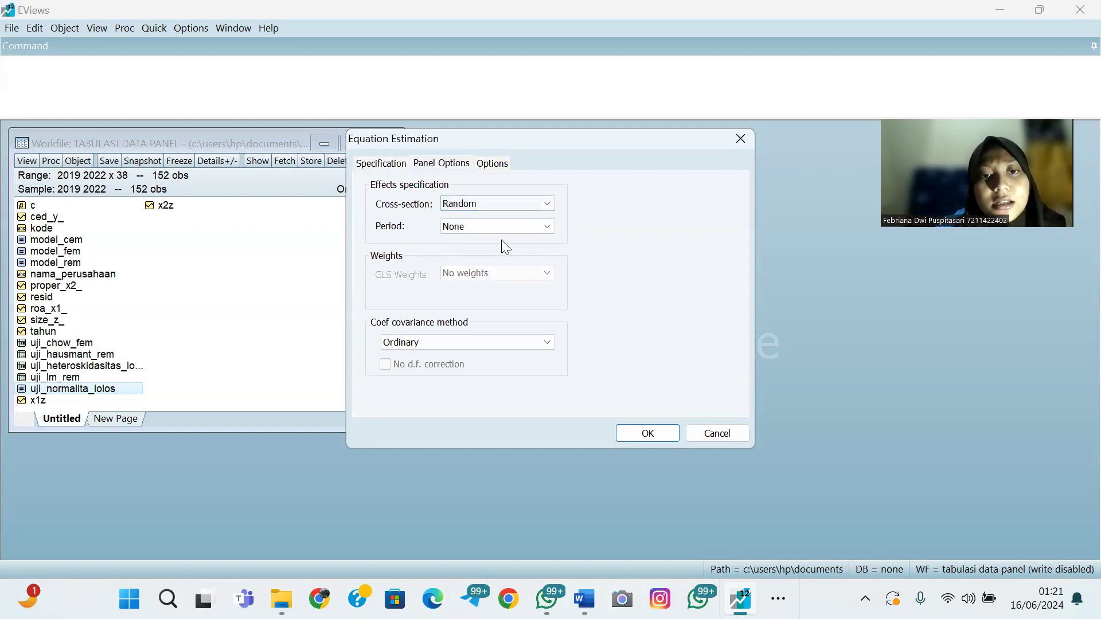
{"action": "left_click", "coordinate": [636, 435]}
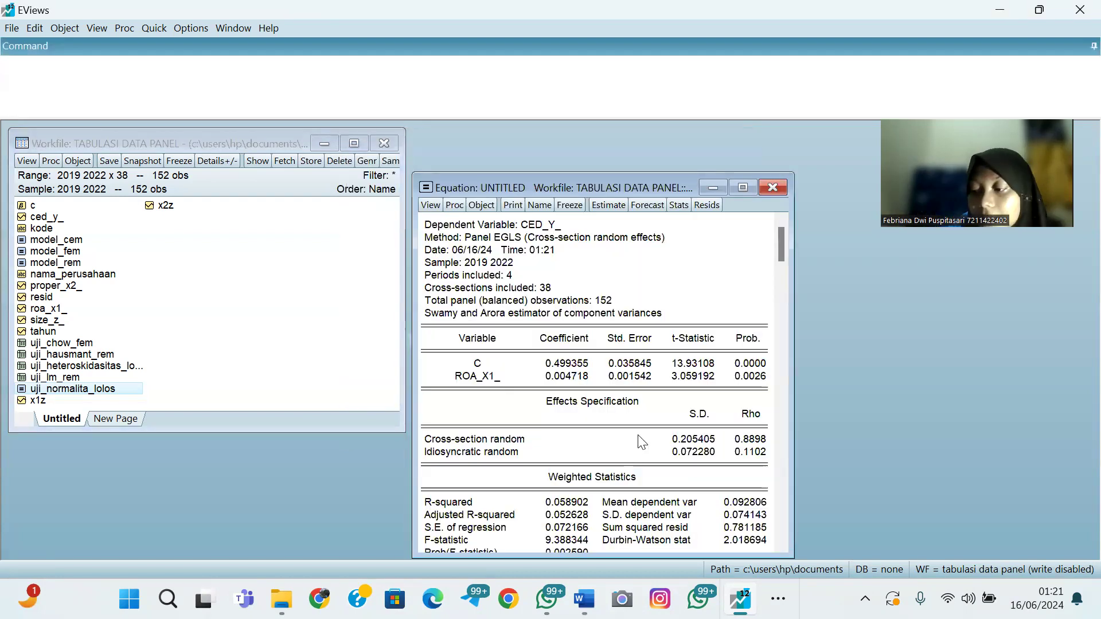
Name the estimated ROA equation output_1 and close its window
{"action": "scroll", "coordinate": [643, 359], "scroll_direction": "down", "scroll_amount": 1}
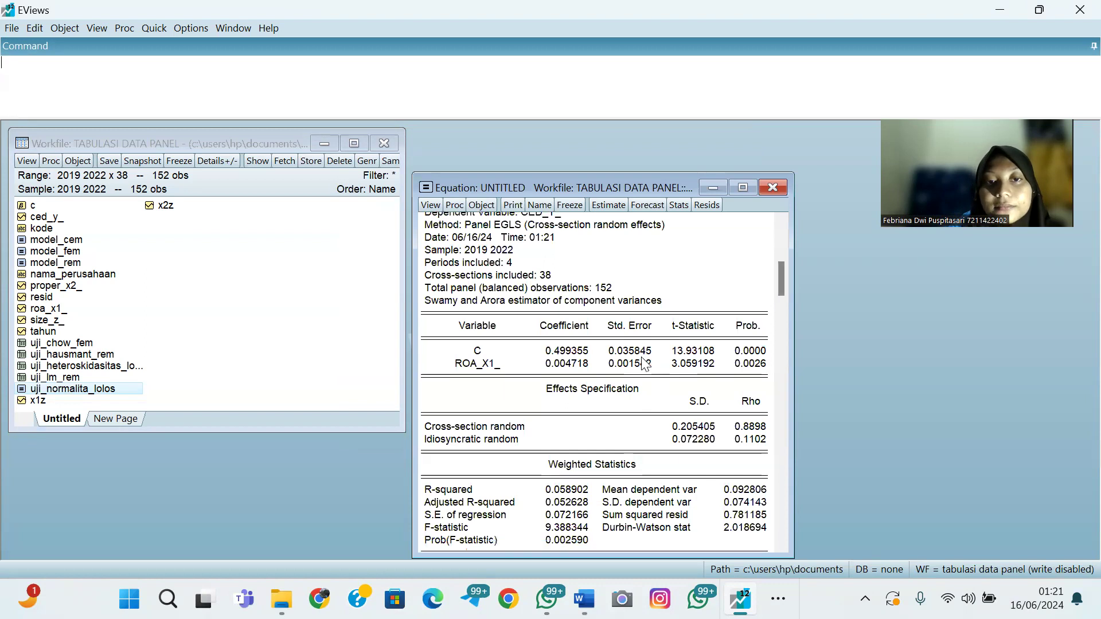
{"action": "left_click", "coordinate": [536, 205]}
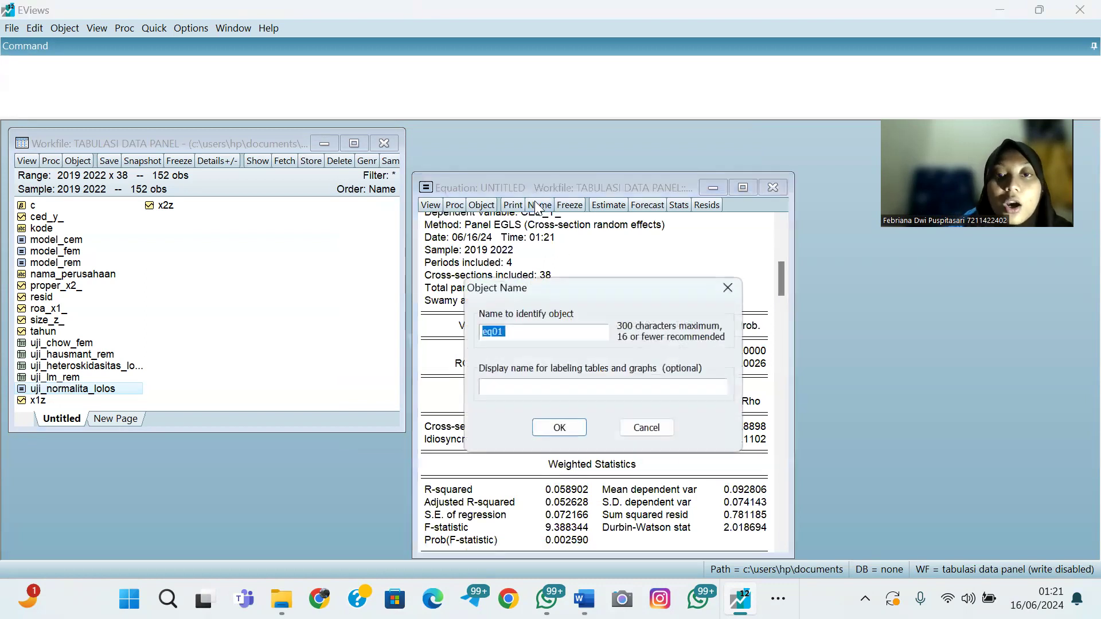
{"action": "key", "text": "BackSpace"}
{"action": "type", "text": "output_1"}
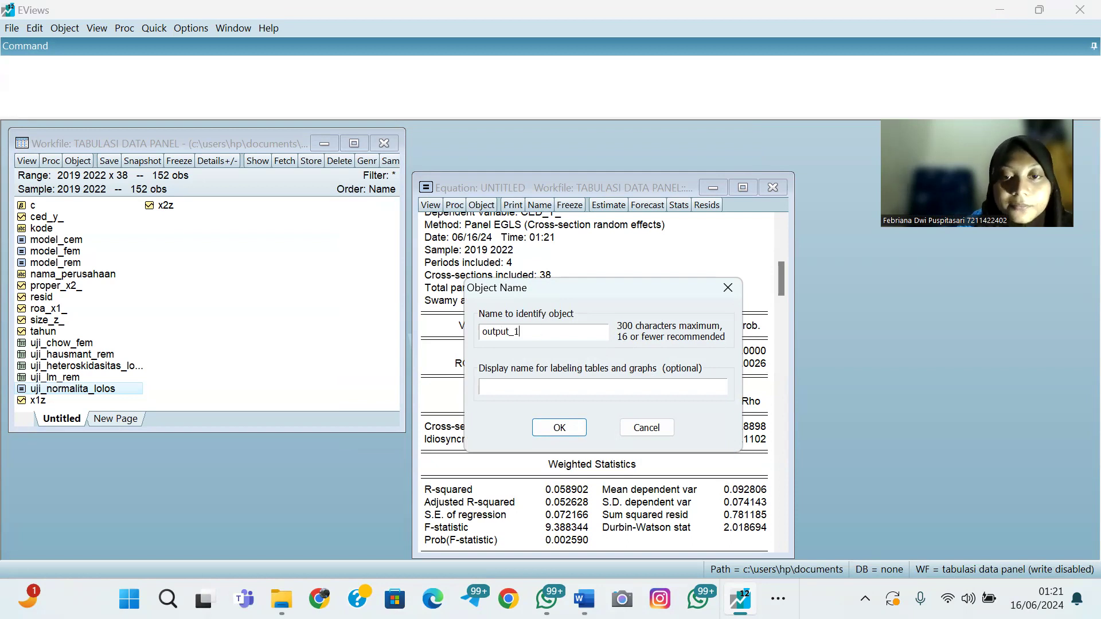
{"action": "left_click", "coordinate": [555, 428]}
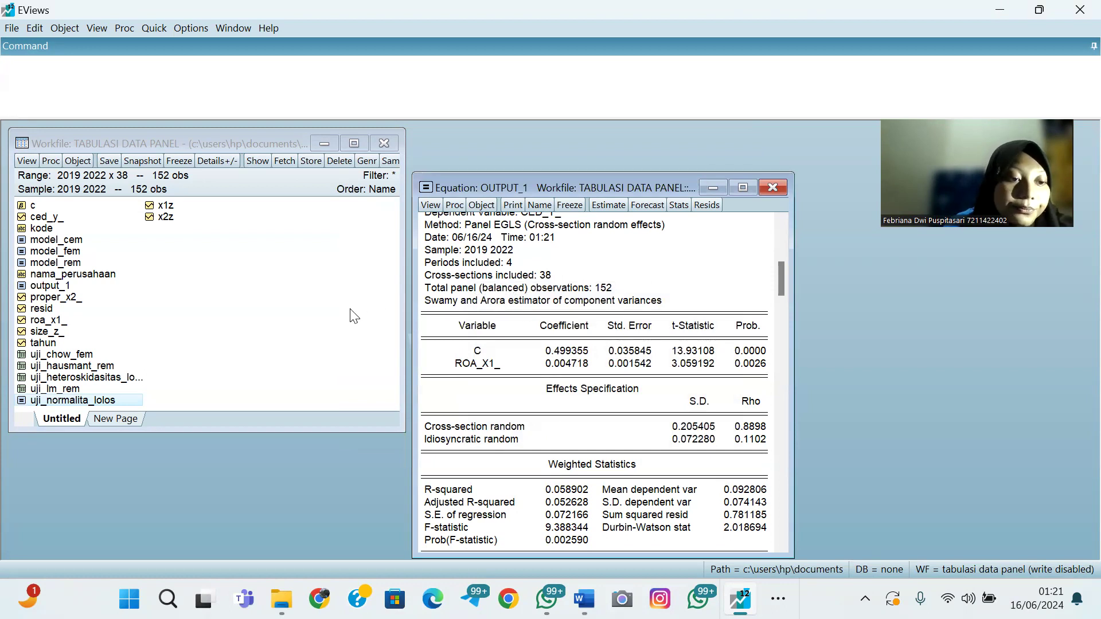
{"action": "left_click", "coordinate": [771, 190]}
Start another equation estimation and specify it as ced_y_ c roa_x1_ size_z_
{"action": "left_click", "coordinate": [149, 27]}
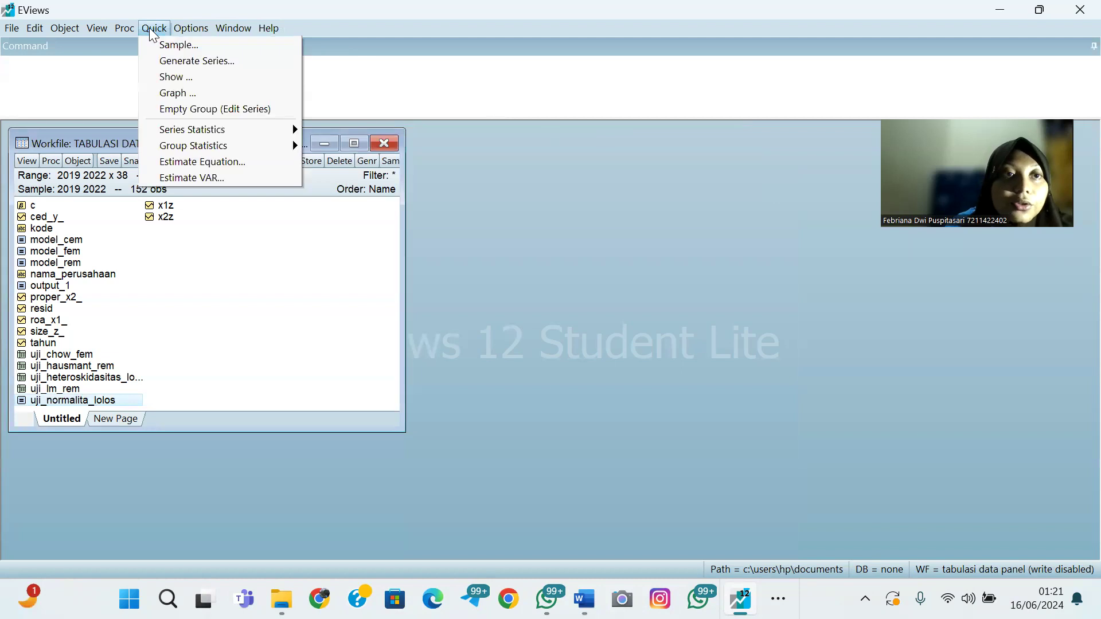
{"action": "left_click", "coordinate": [219, 162]}
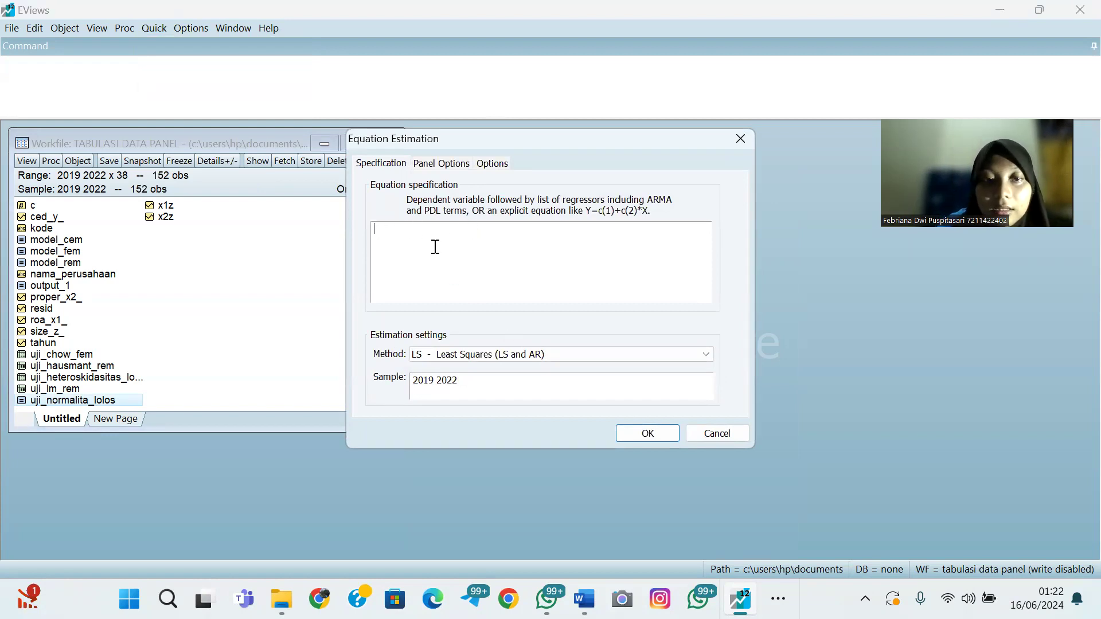
{"action": "type", "text": "ced_y_ c roa_x1_"}
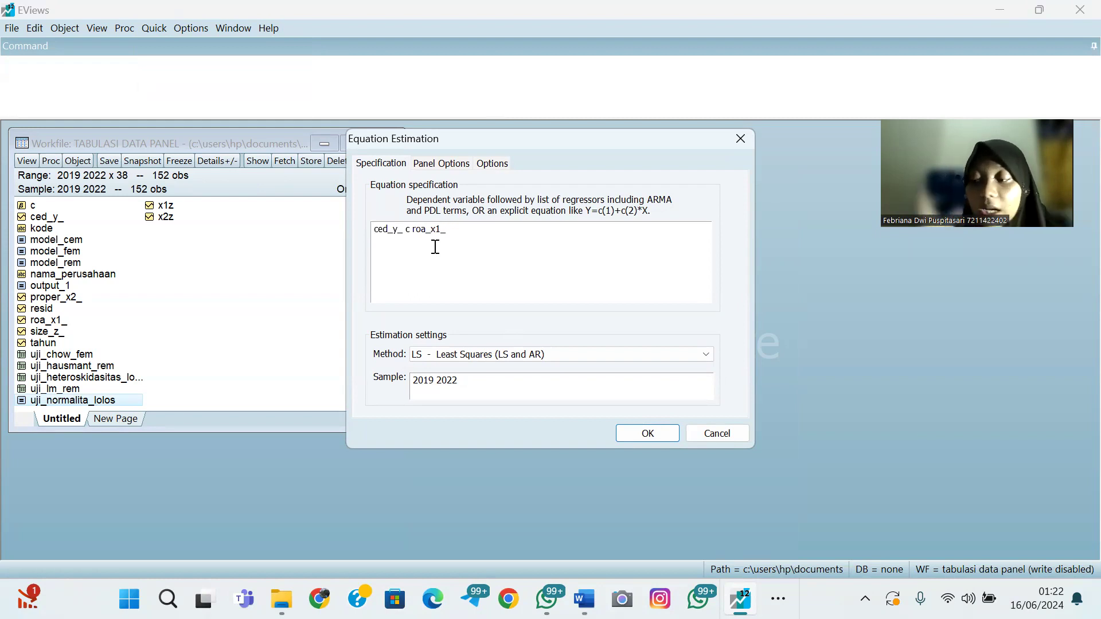
{"action": "type", "text": "s"}
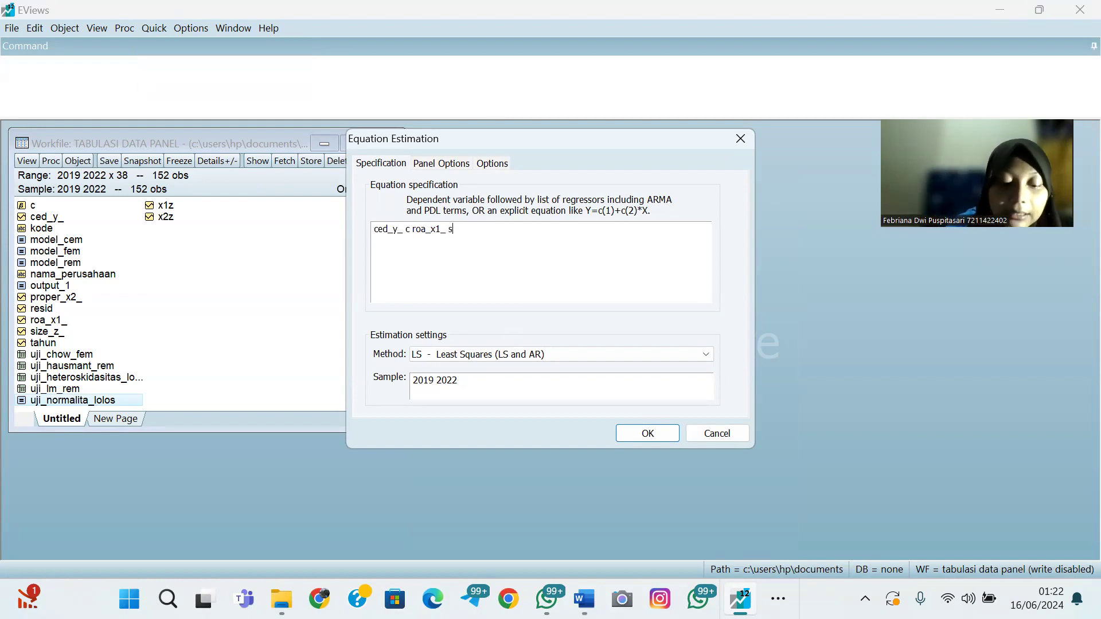
{"action": "type", "text": "ize"}
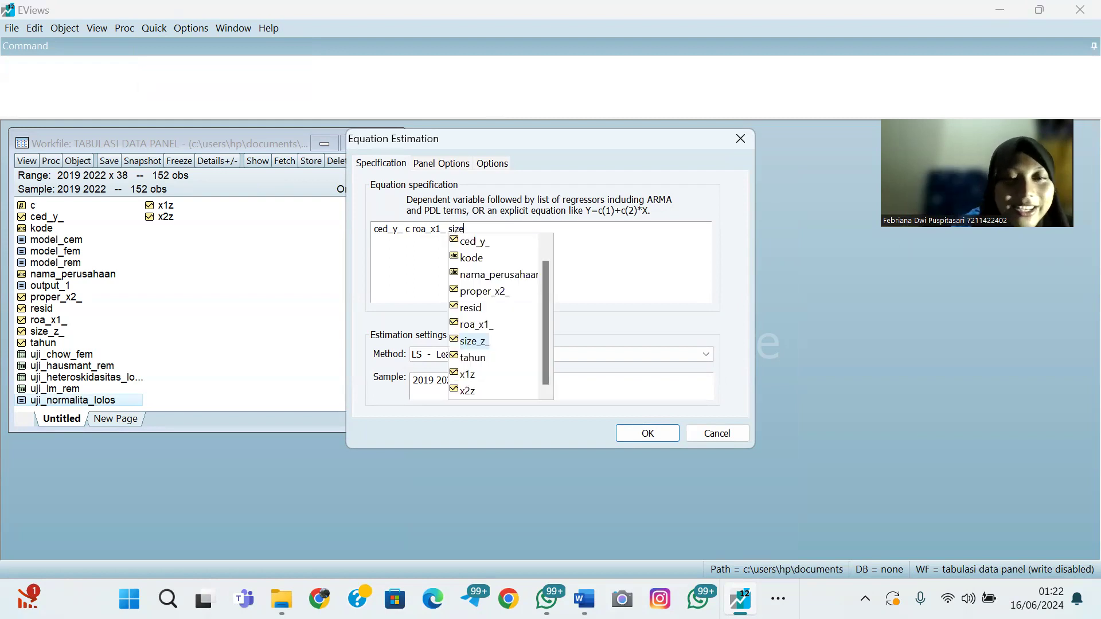
{"action": "left_click", "coordinate": [474, 341]}
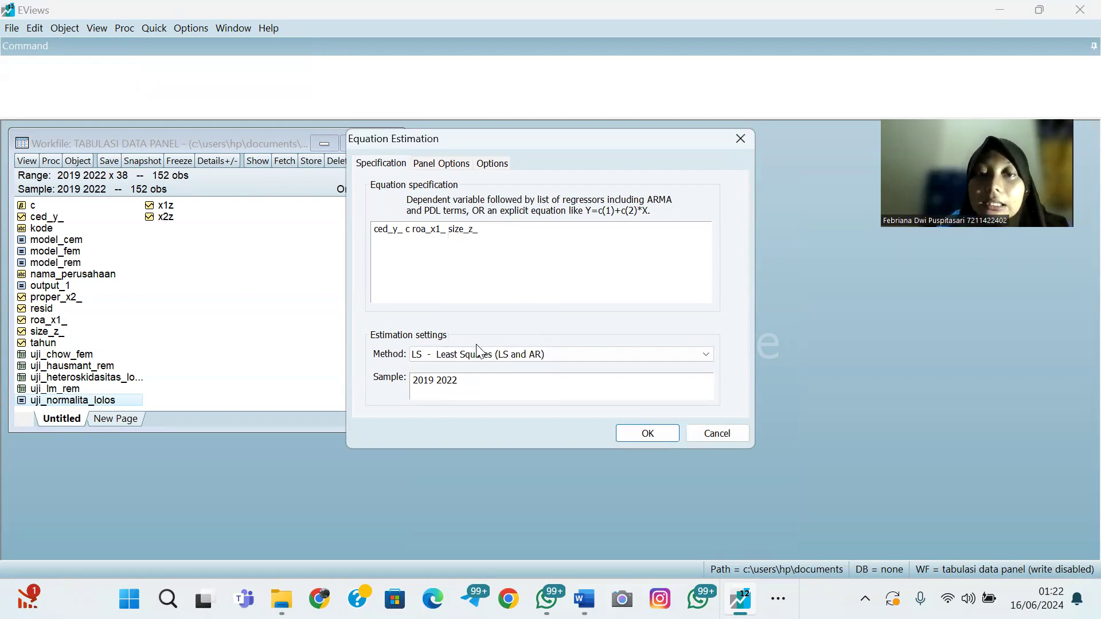
Set the cross-section effects to Random and estimate the equation with ROA and size
{"action": "left_click", "coordinate": [447, 164]}
{"action": "left_click", "coordinate": [478, 205]}
{"action": "left_click", "coordinate": [485, 238]}
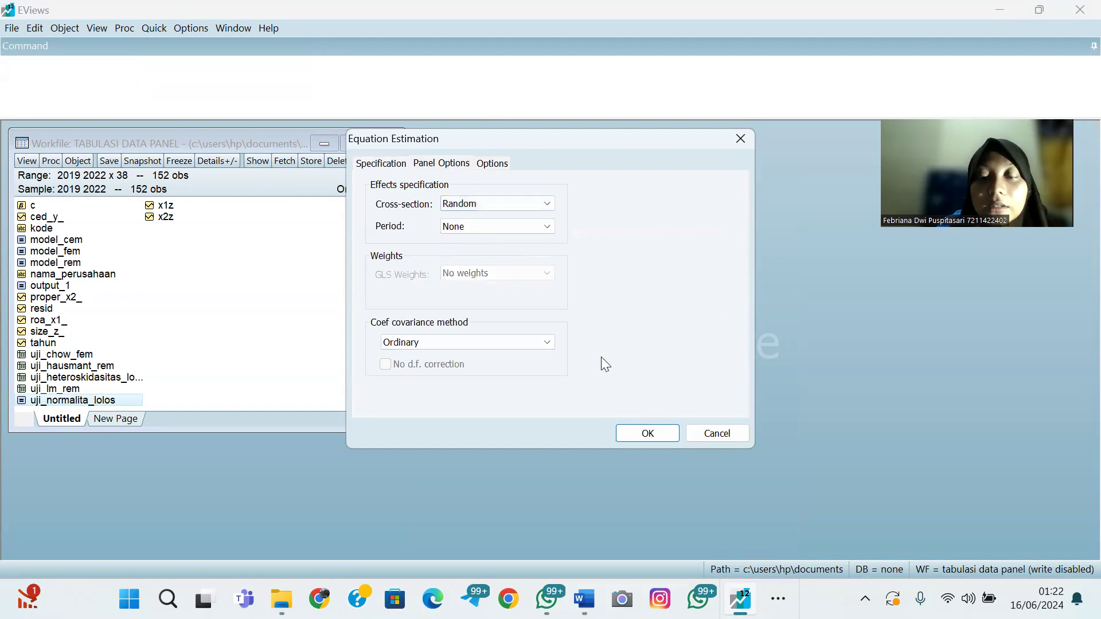
{"action": "left_click", "coordinate": [648, 431]}
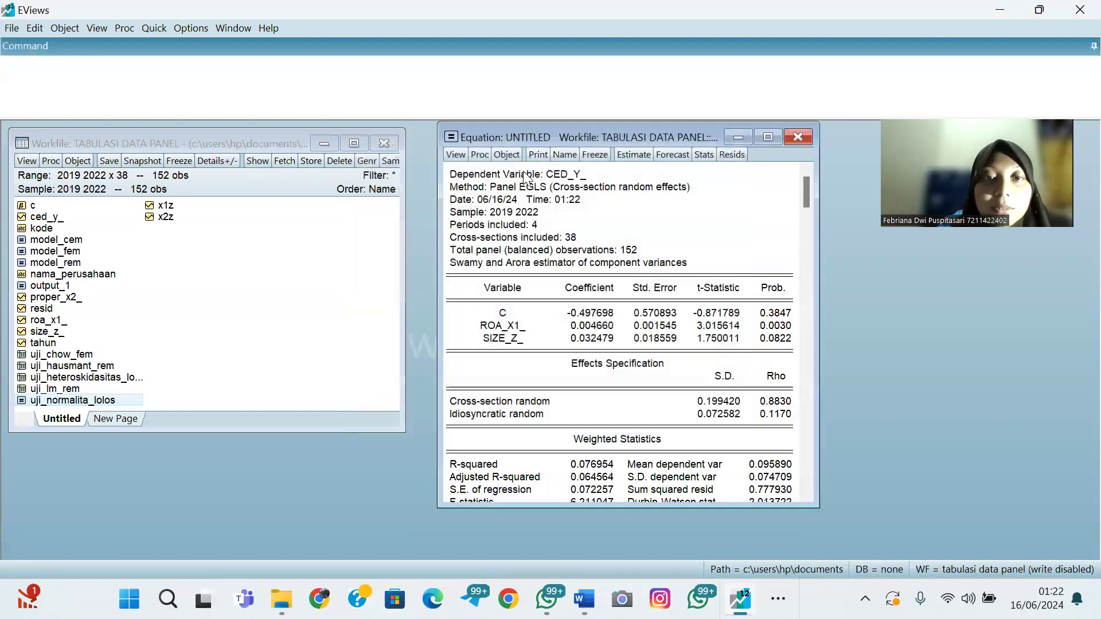
Name the equation with ROA and size output_2 and close its window
{"action": "left_click", "coordinate": [566, 156]}
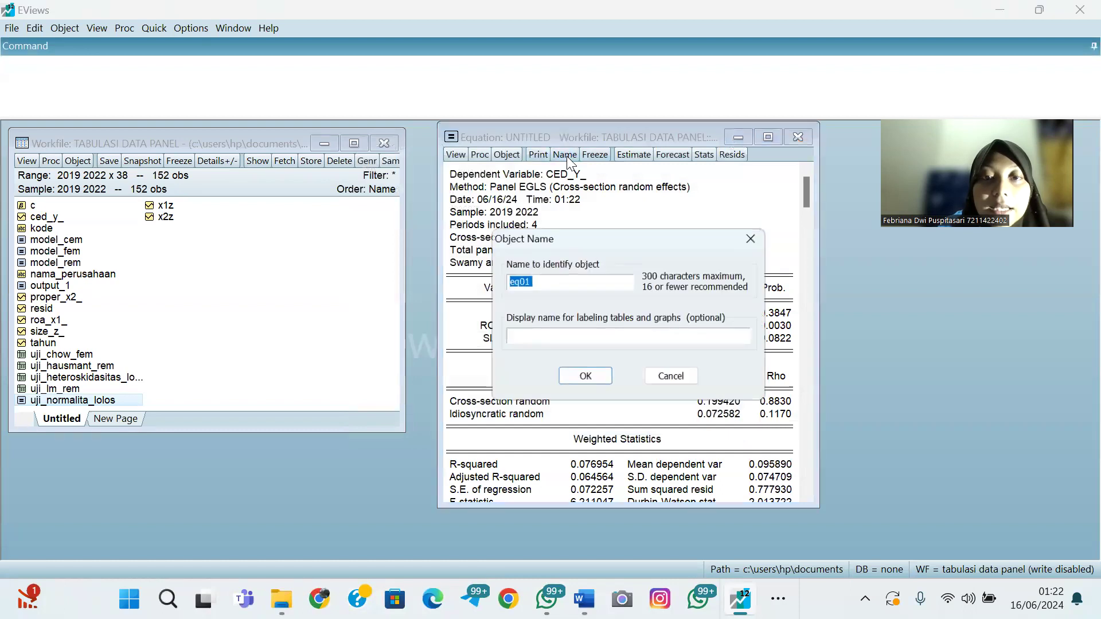
{"action": "type", "text": "output_2"}
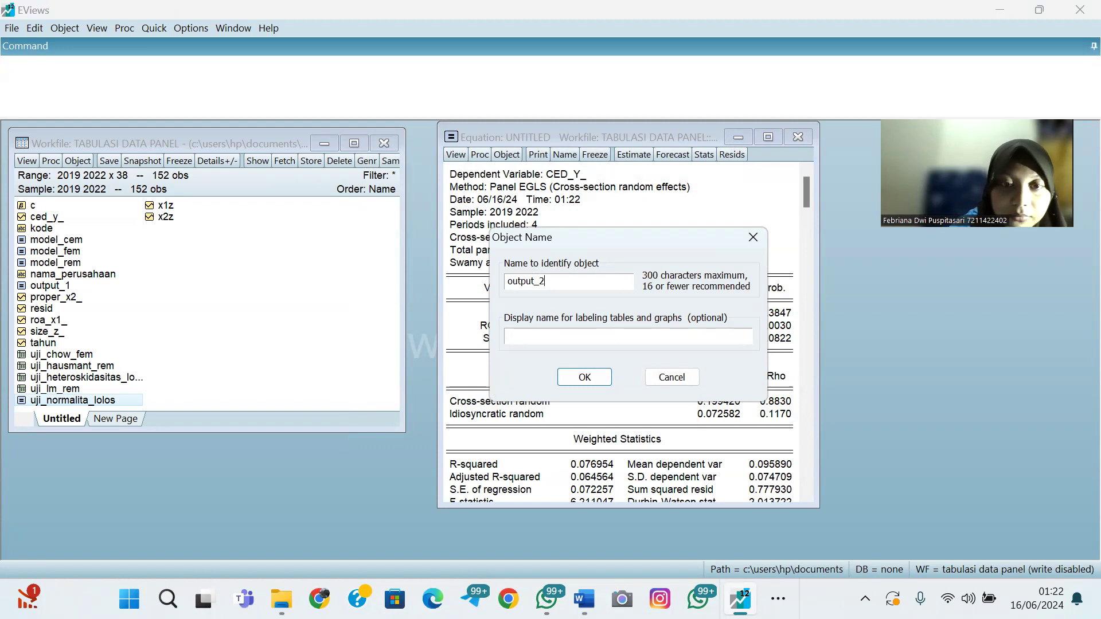
{"action": "left_click", "coordinate": [596, 377]}
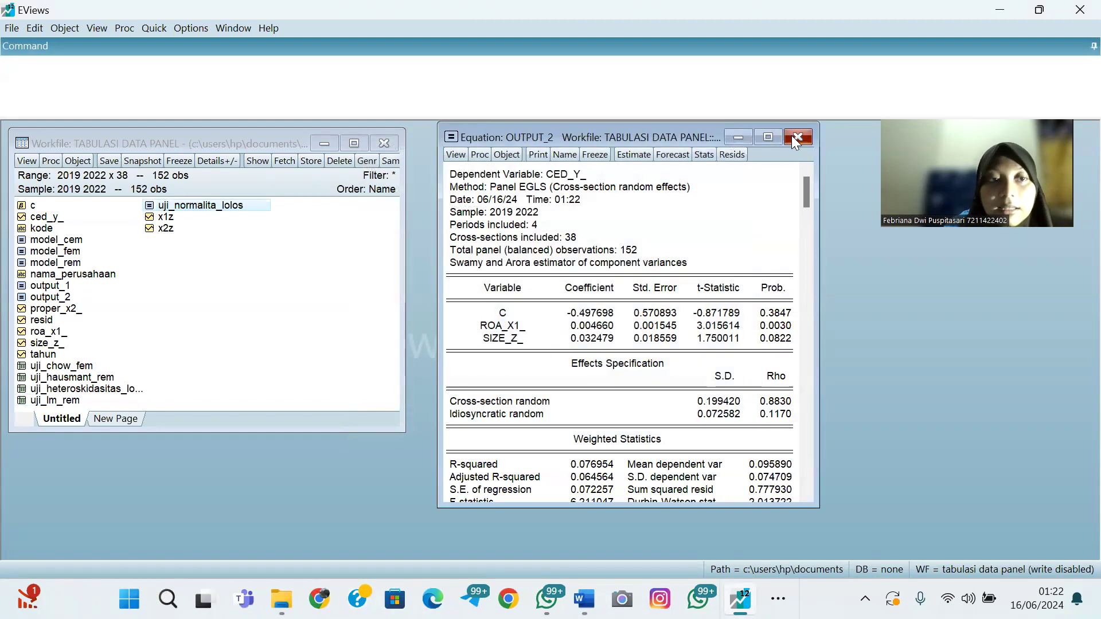
{"action": "left_click", "coordinate": [796, 137]}
Start an equation estimation and specify it as ced_y_ c roa_x1_ size_z_ x1z
{"action": "left_click", "coordinate": [154, 28]}
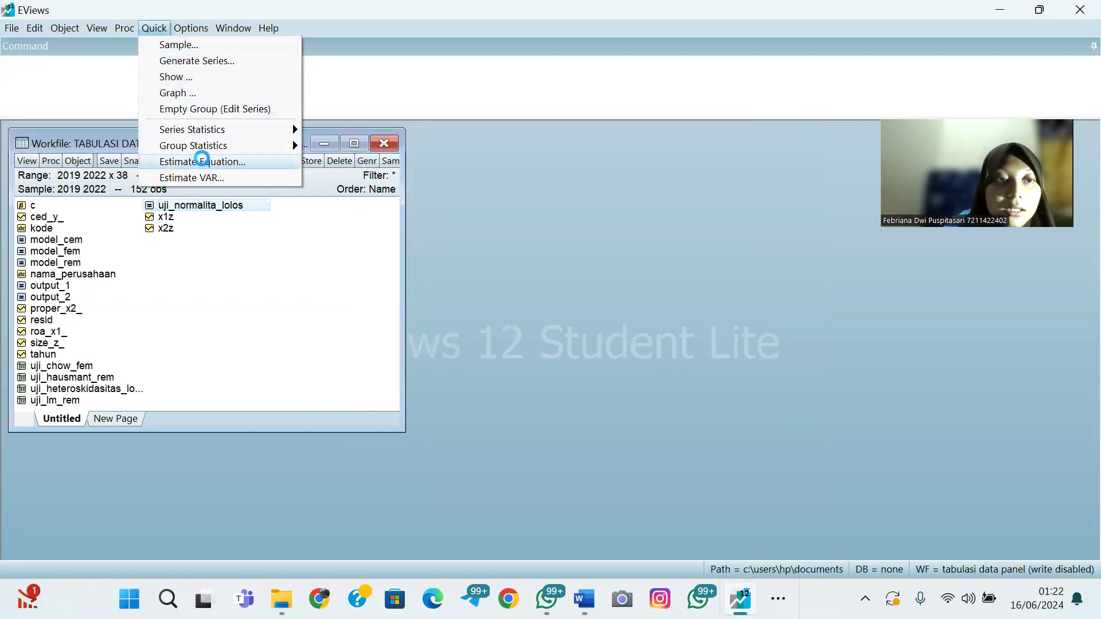
{"action": "left_click", "coordinate": [205, 163]}
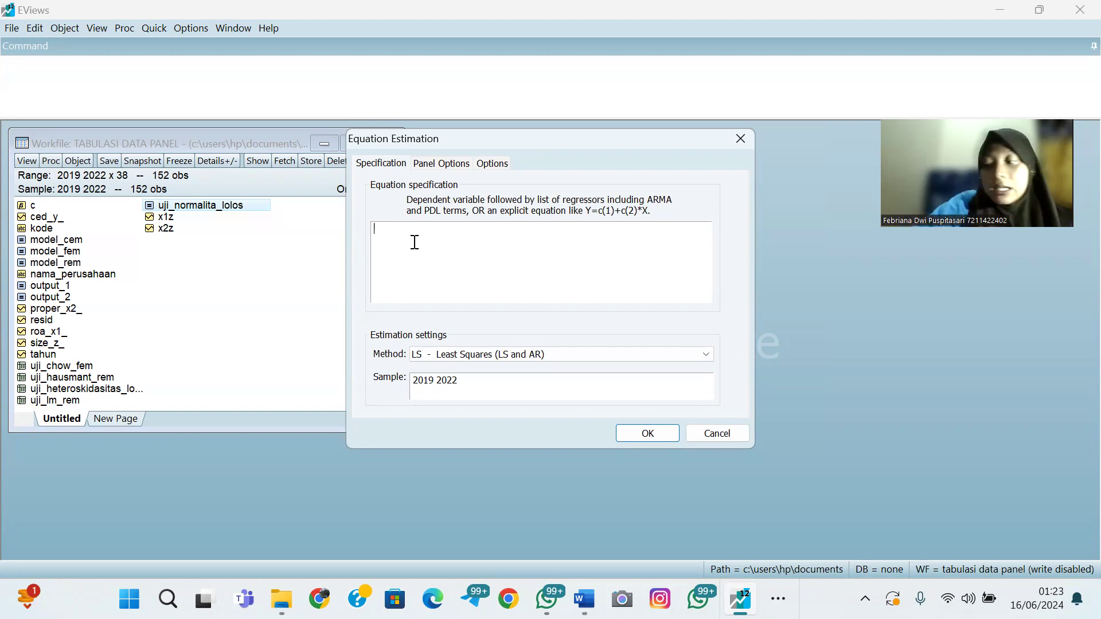
{"action": "type", "text": "ced_y_ c roa_x1_"}
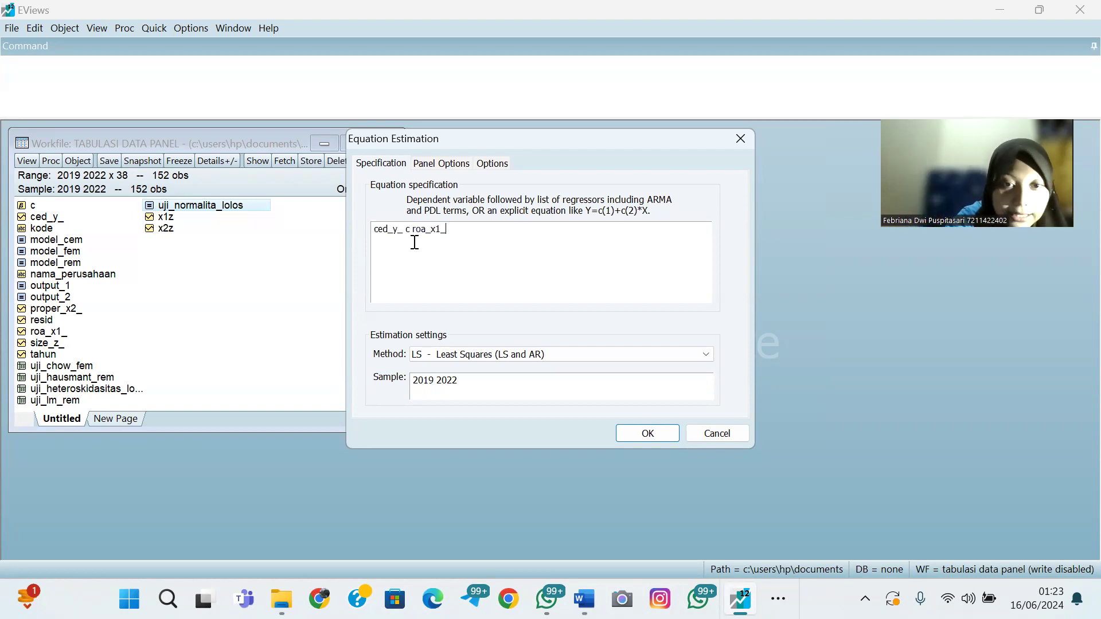
{"action": "type", "text": "size"}
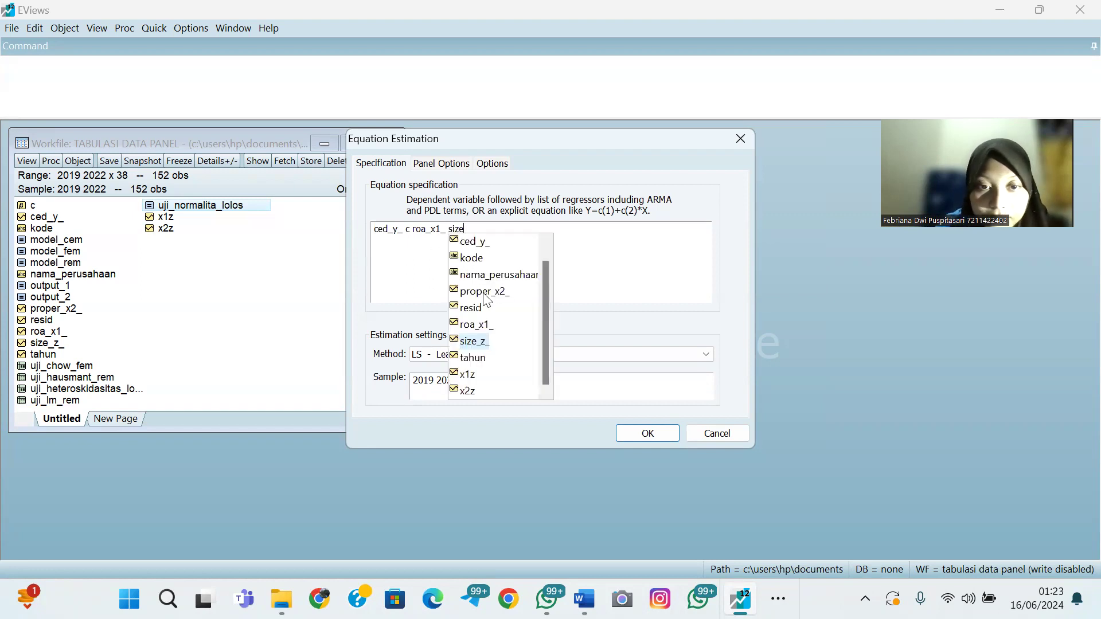
{"action": "left_click", "coordinate": [497, 344]}
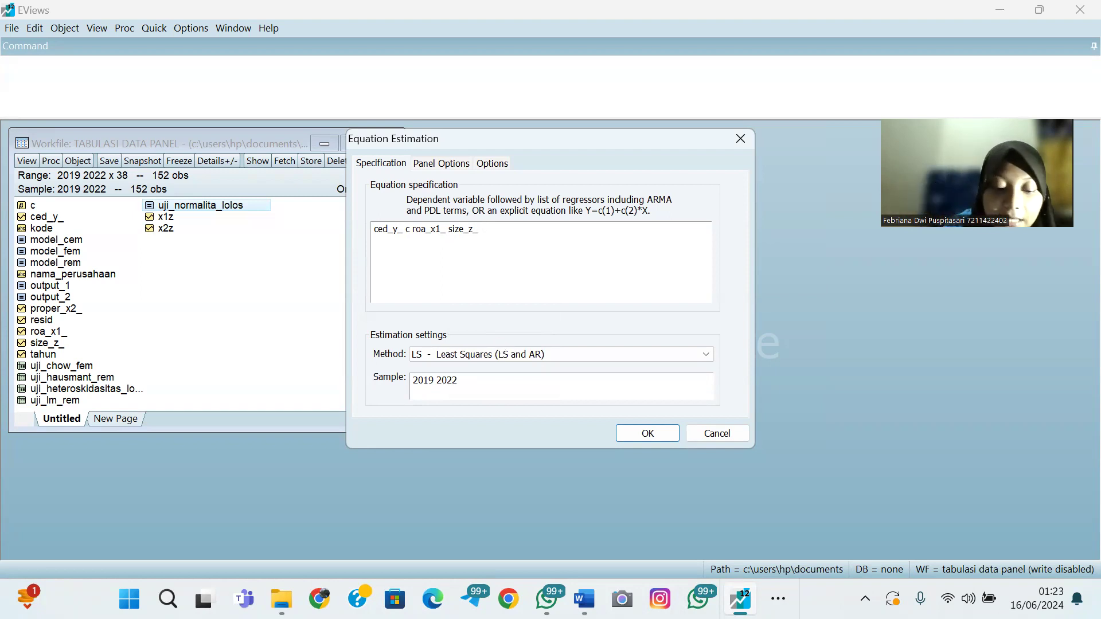
{"action": "type", "text": "x"}
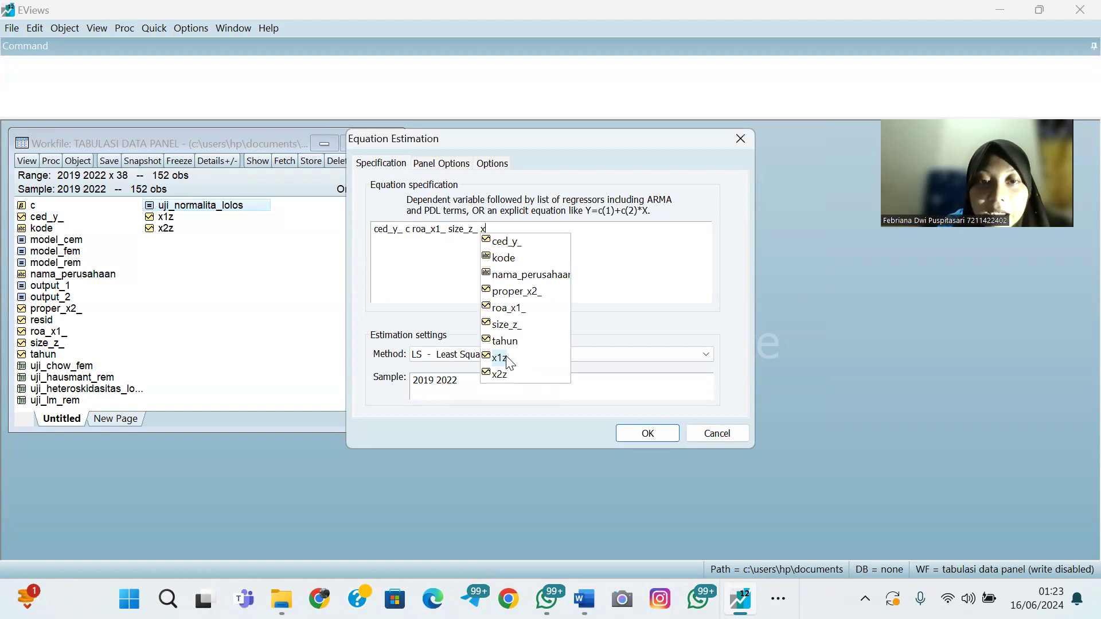
{"action": "left_click", "coordinate": [507, 358]}
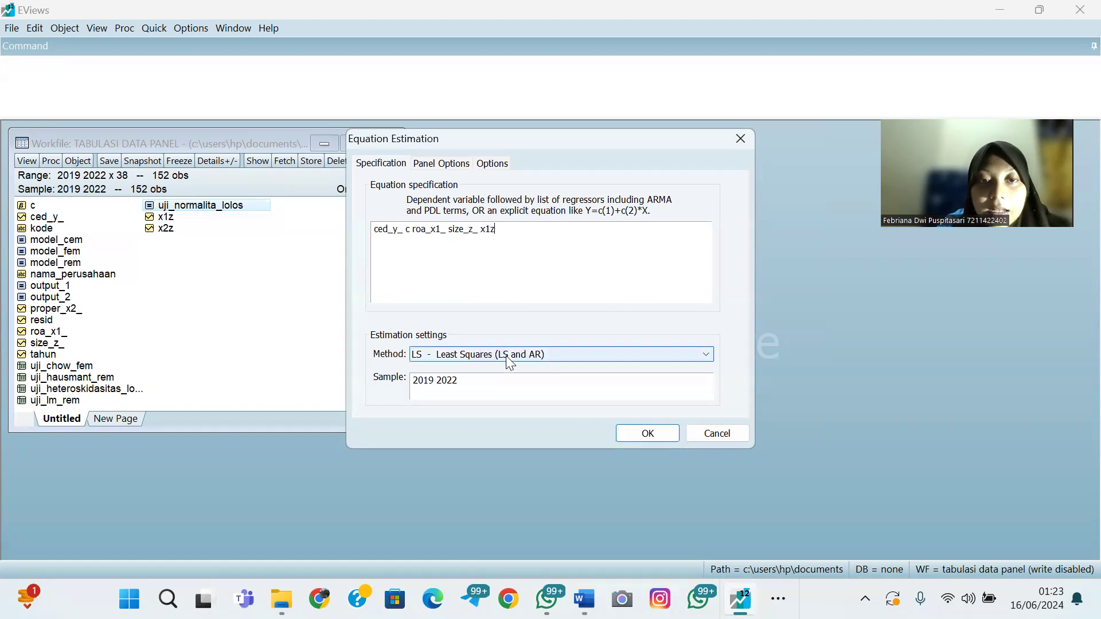
Set the cross-section effects to Random and estimate the equation with ROA, size and x1z
{"action": "left_click", "coordinate": [440, 166]}
{"action": "left_click", "coordinate": [483, 201]}
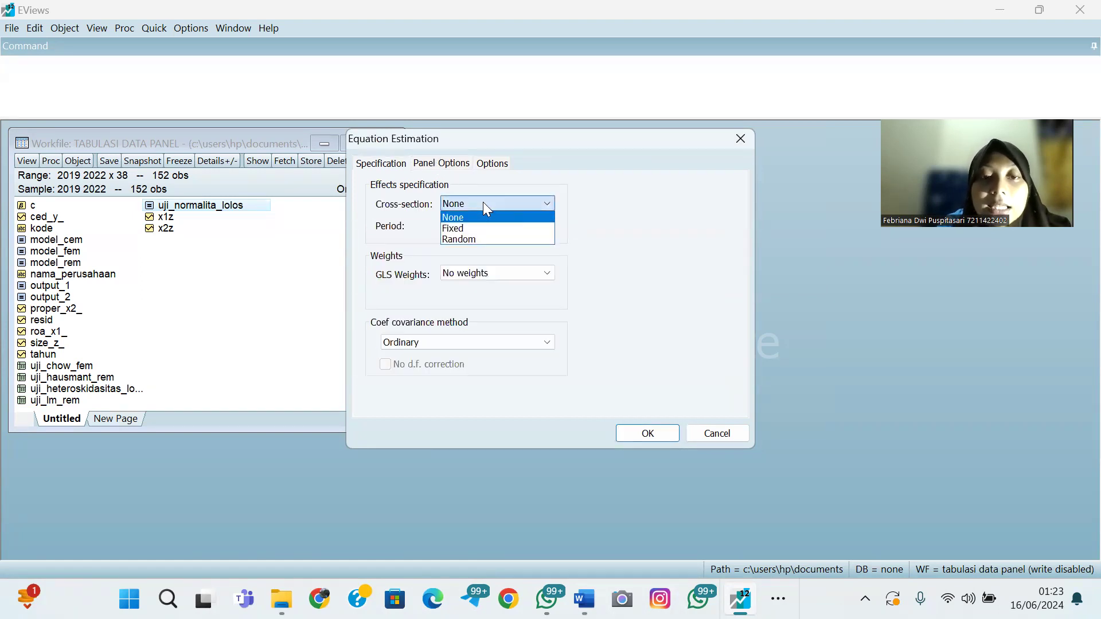
{"action": "left_click", "coordinate": [487, 241]}
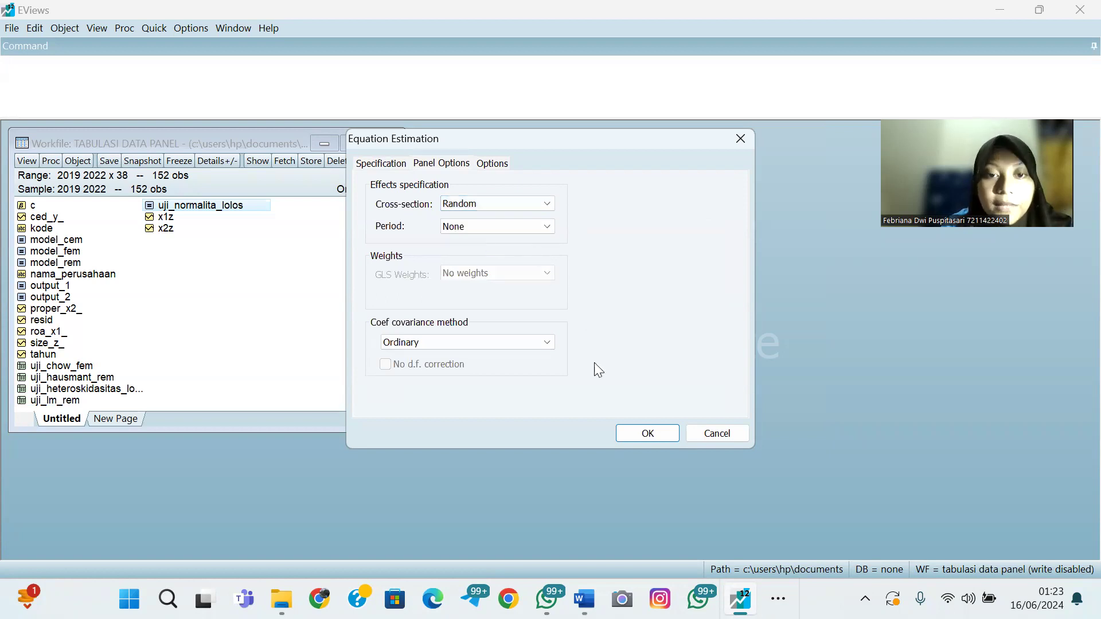
{"action": "left_click", "coordinate": [642, 439]}
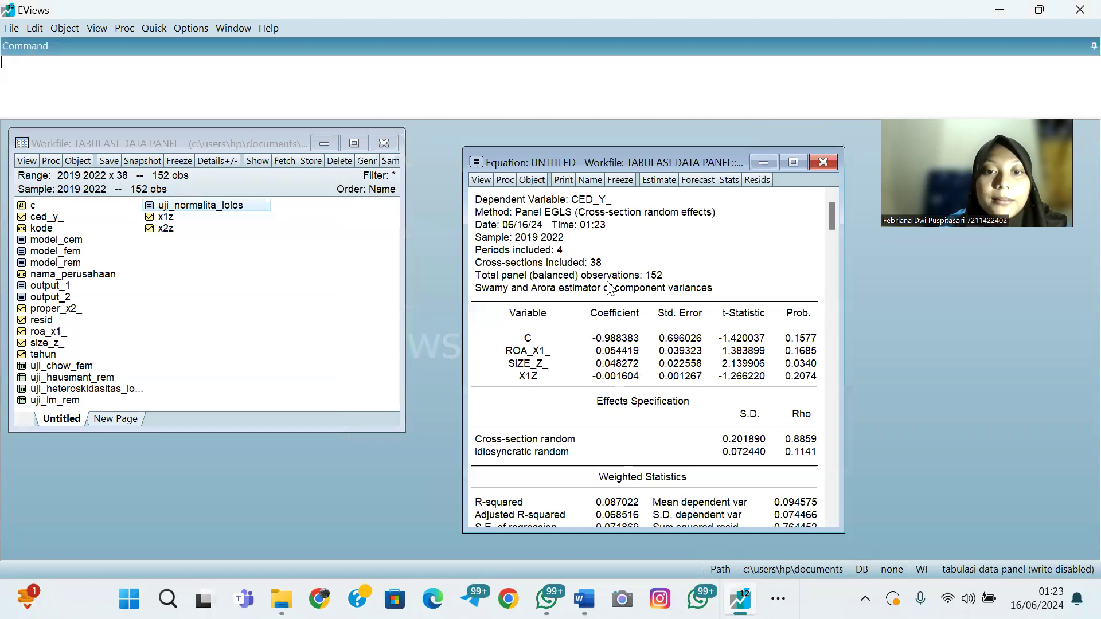
Name the equation with the x1z interaction outpu_x1z and close its window
{"action": "left_click", "coordinate": [589, 180]}
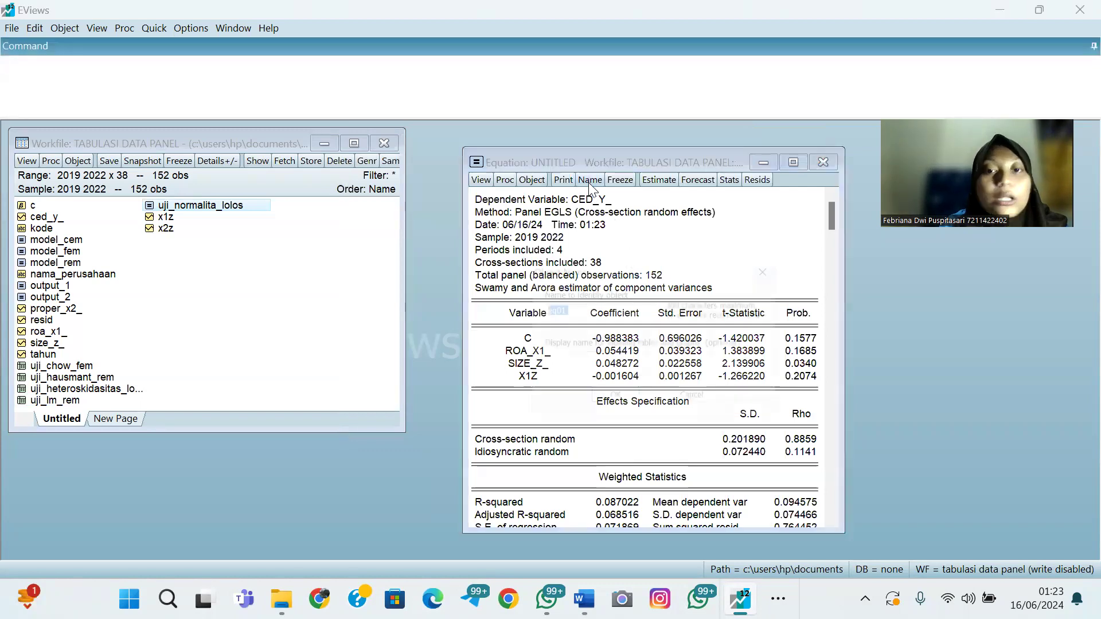
{"action": "key", "text": "BackSpace"}
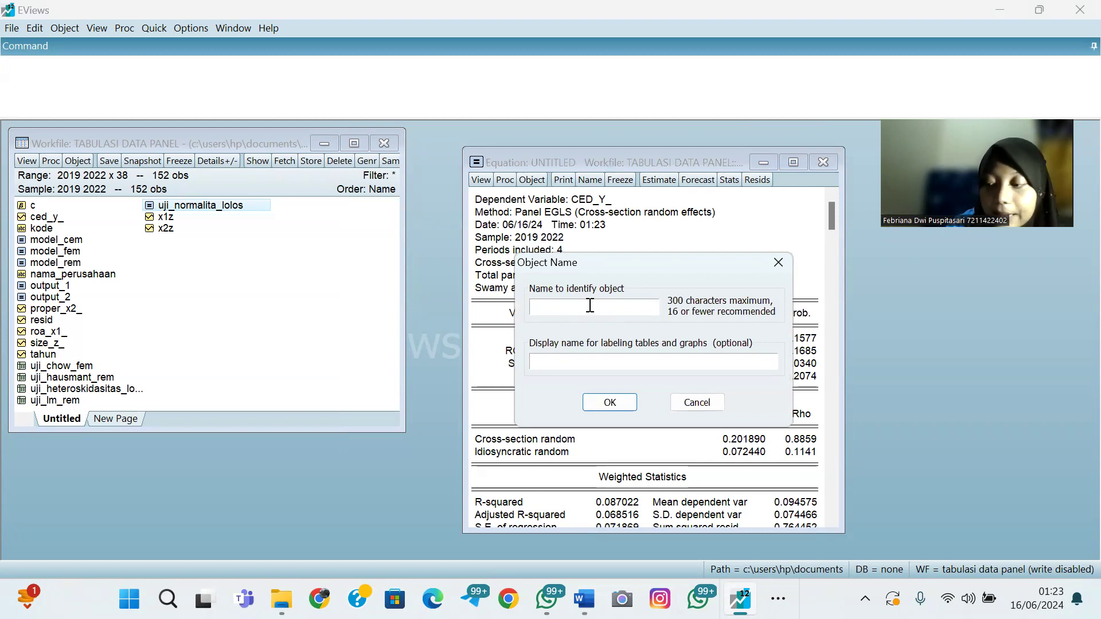
{"action": "type", "text": "out"}
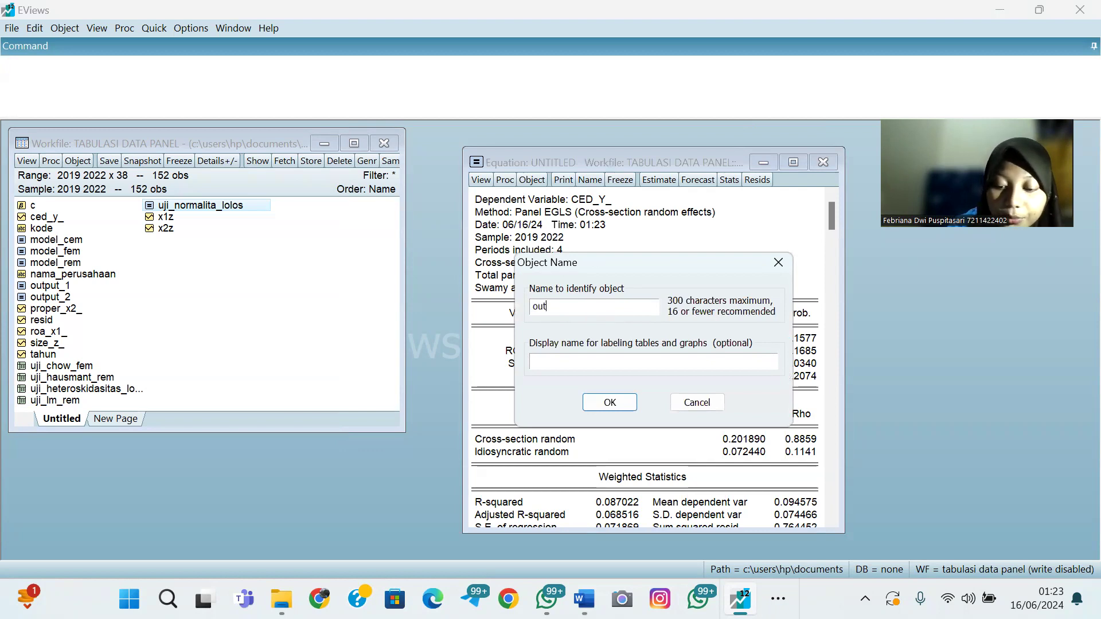
{"action": "type", "text": "pu_x1z"}
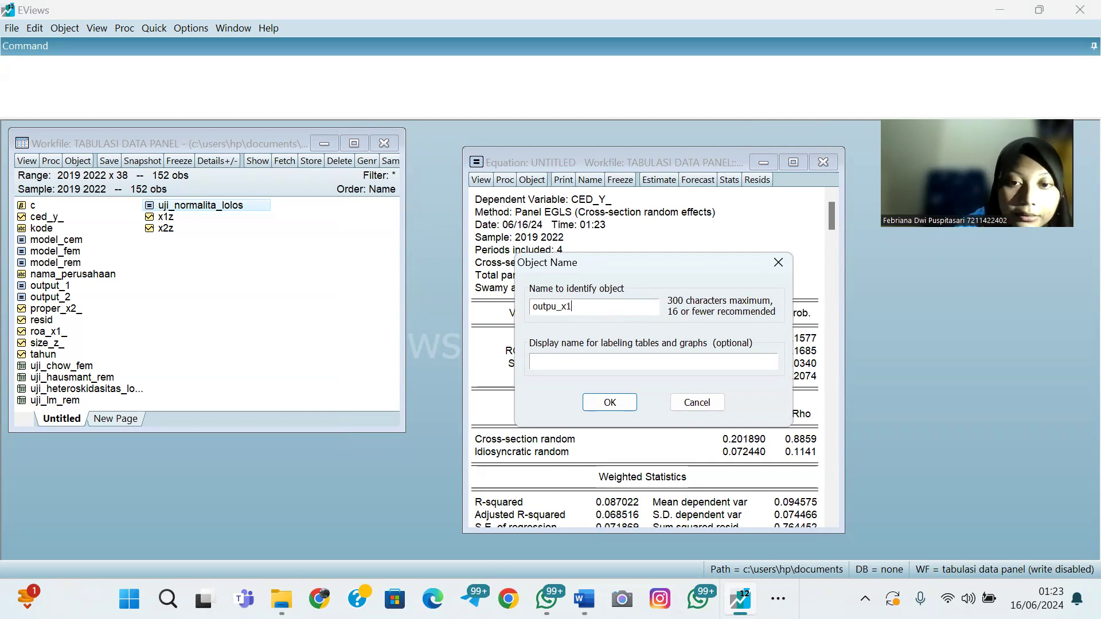
{"action": "left_click", "coordinate": [626, 405]}
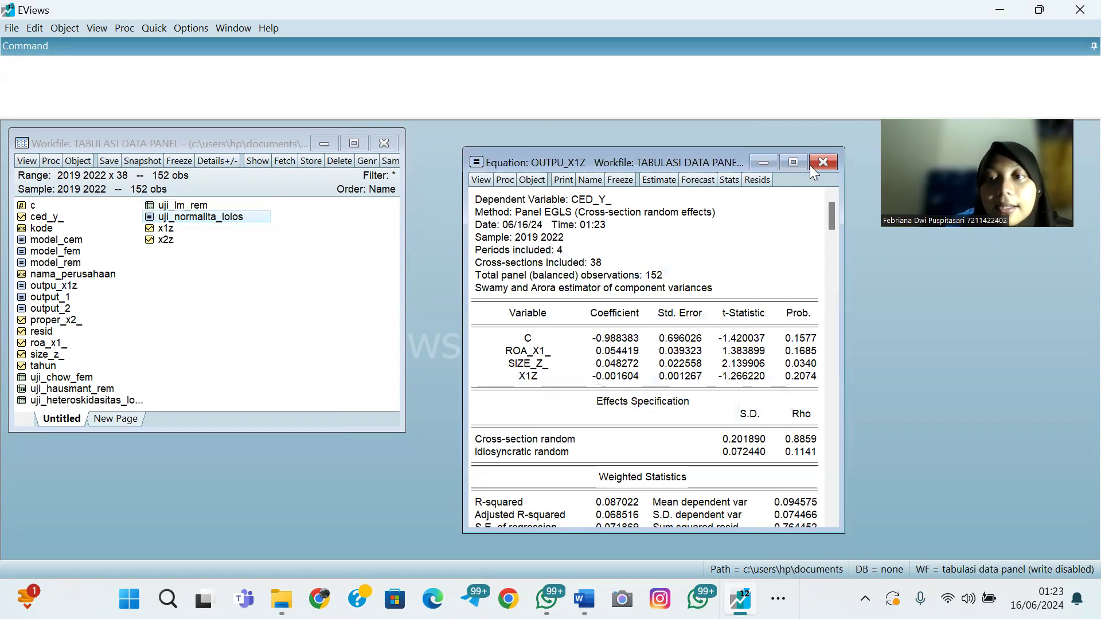
{"action": "left_click", "coordinate": [829, 161]}
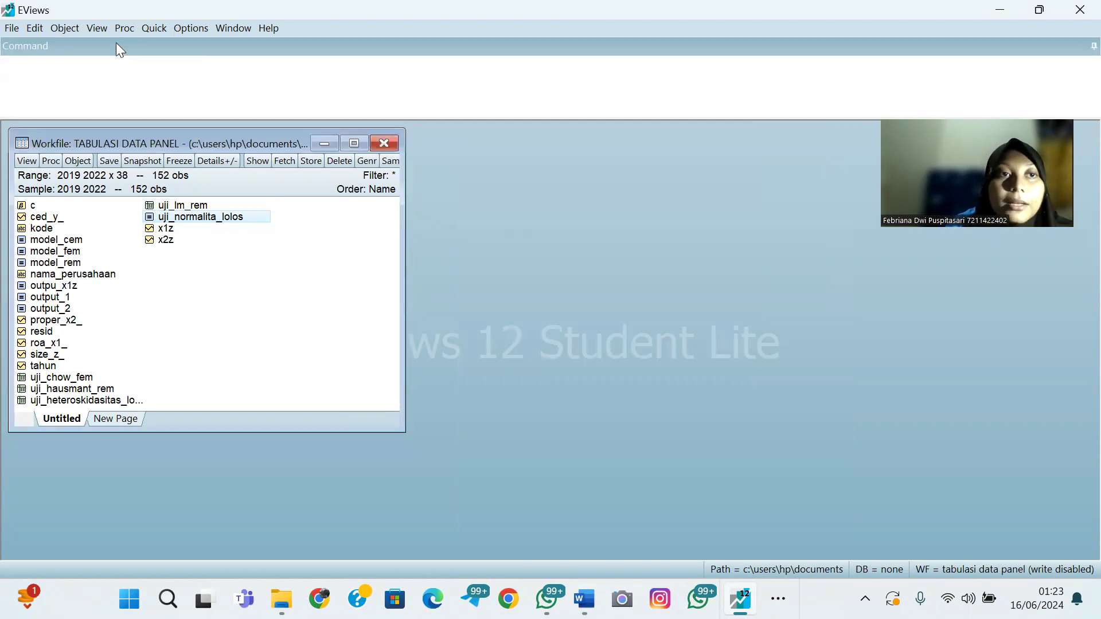
Start another equation estimation and specify it as ced_y_ c proper_x2_
{"action": "left_click", "coordinate": [149, 33]}
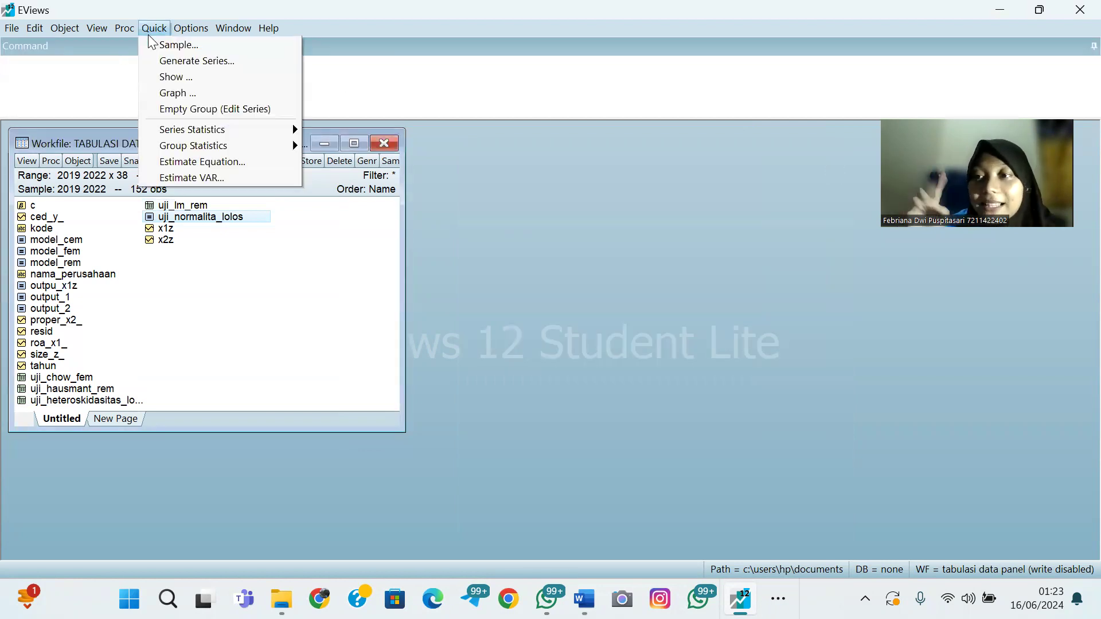
{"action": "left_click", "coordinate": [242, 163]}
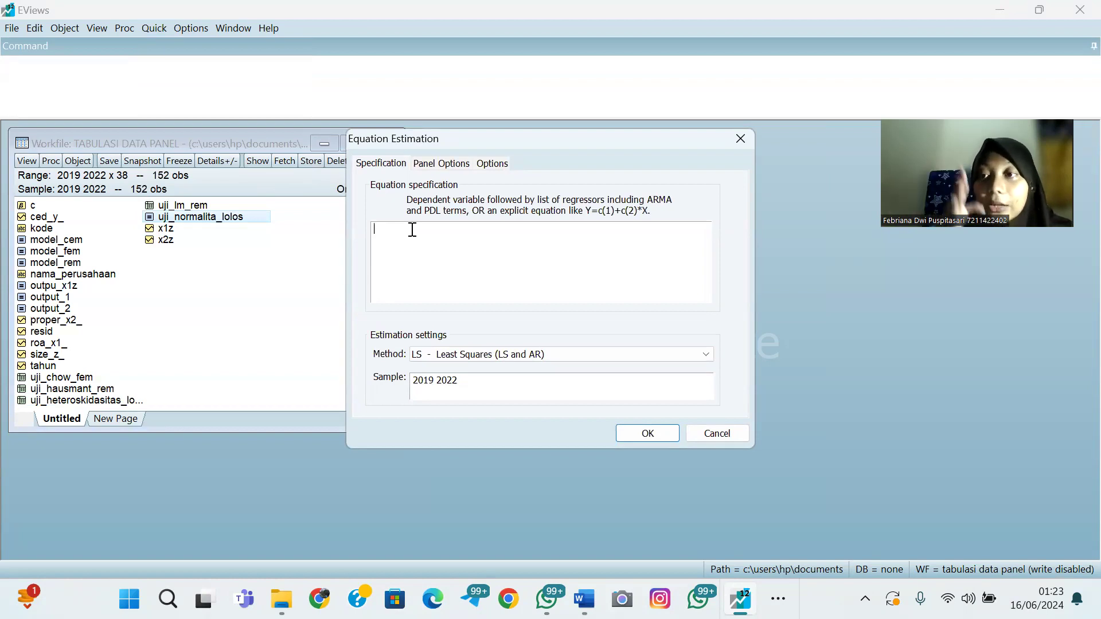
{"action": "type", "text": "c"}
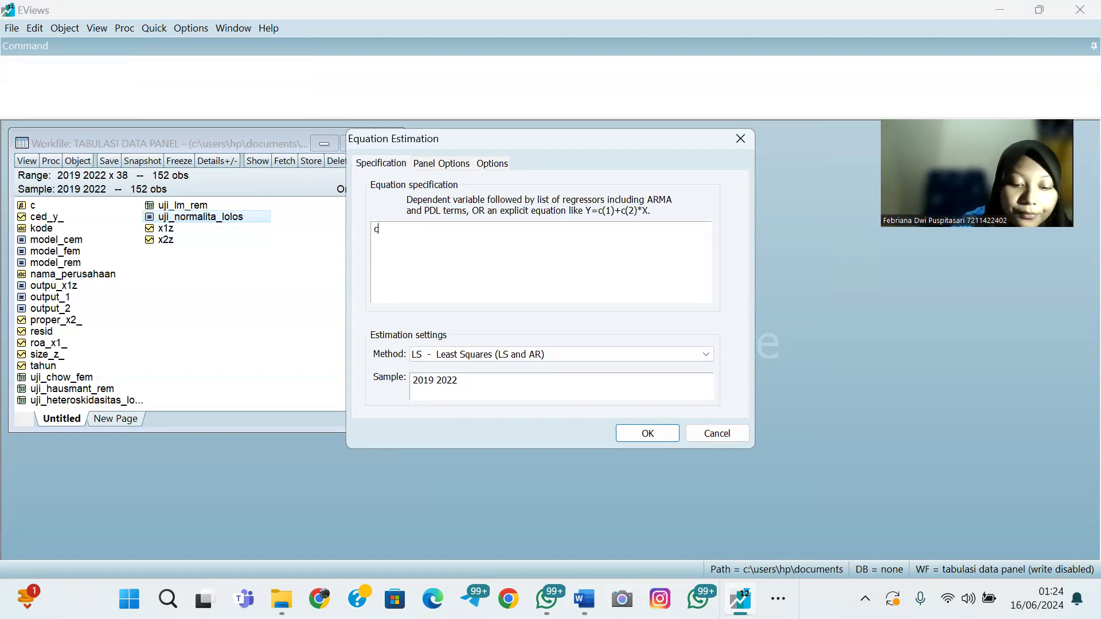
{"action": "type", "text": "ed"}
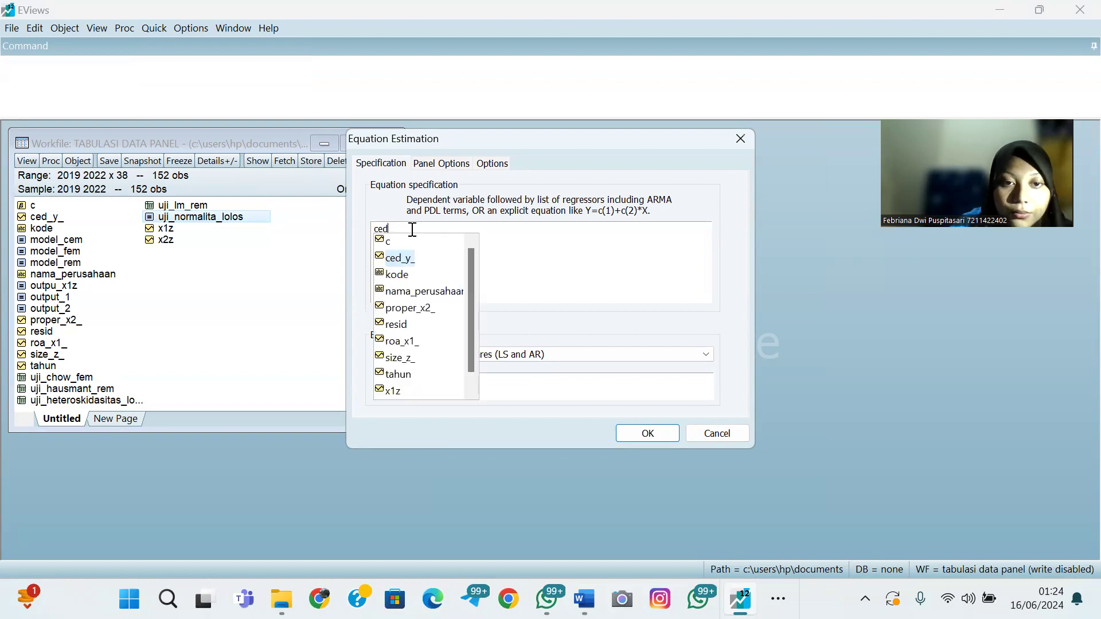
{"action": "left_click", "coordinate": [435, 261]}
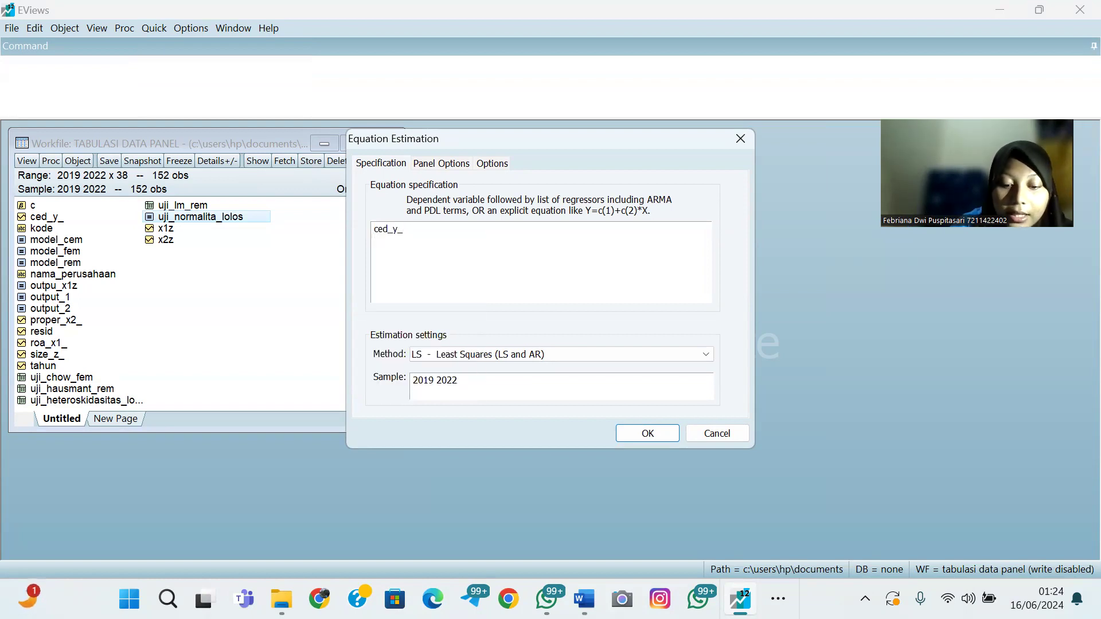
{"action": "type", "text": "c proper"}
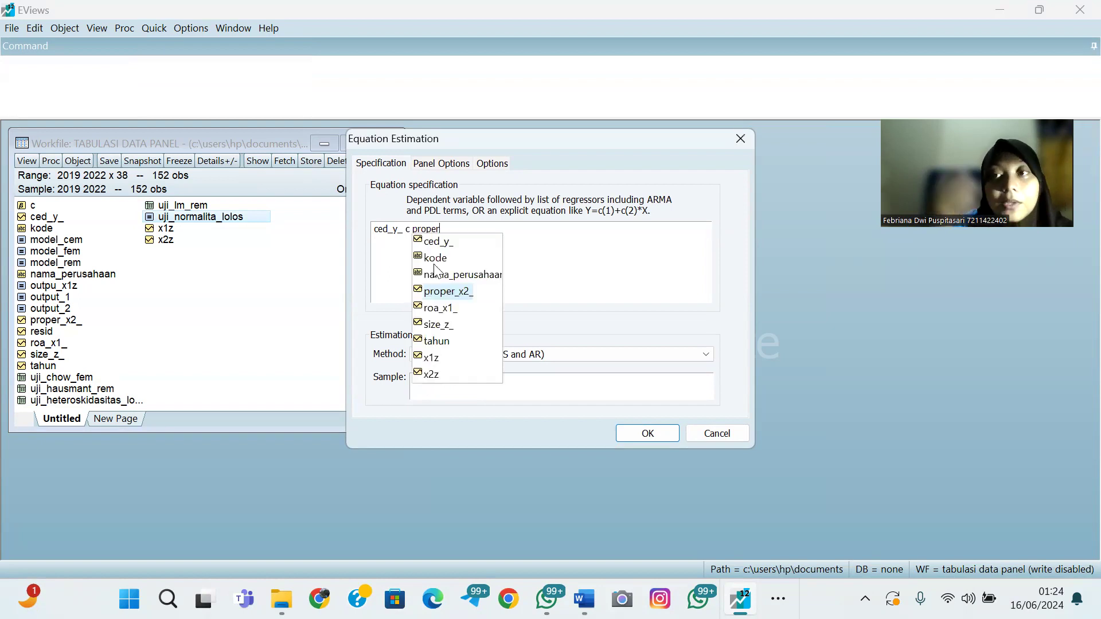
{"action": "left_click", "coordinate": [447, 291]}
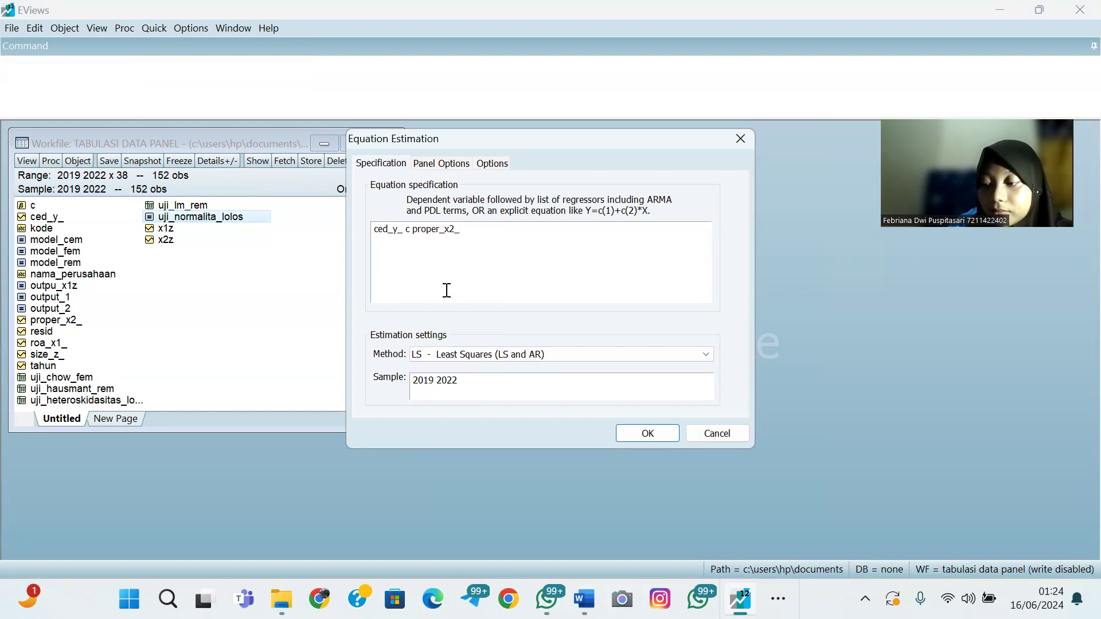
Set the cross-section effects to Random and estimate the equation with PROPER as the only regressor
{"action": "left_click", "coordinate": [430, 166]}
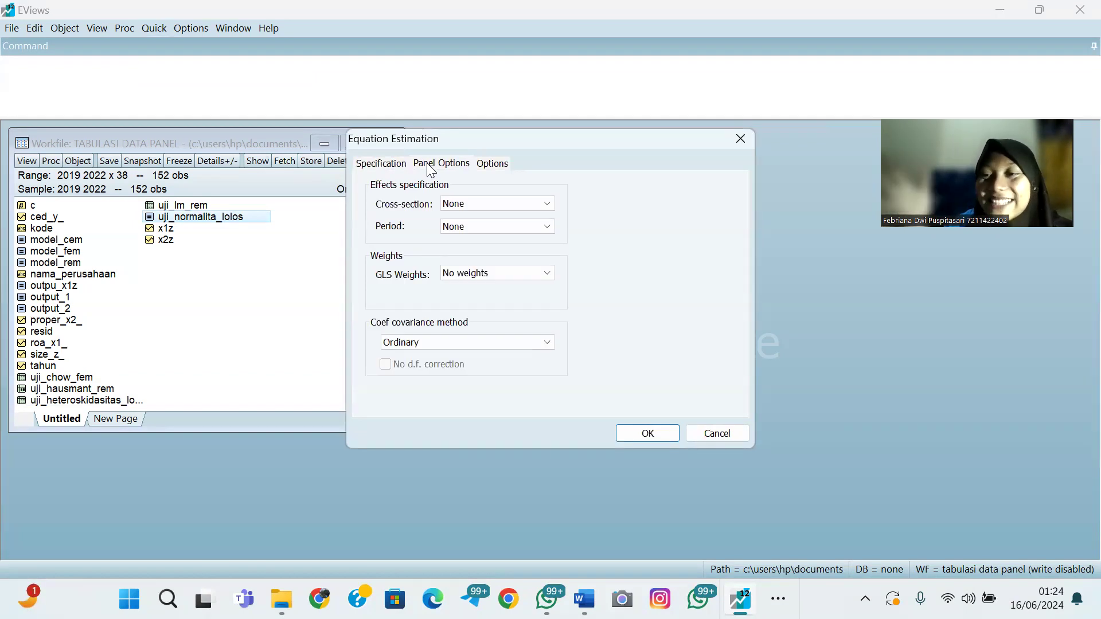
{"action": "left_click", "coordinate": [489, 201]}
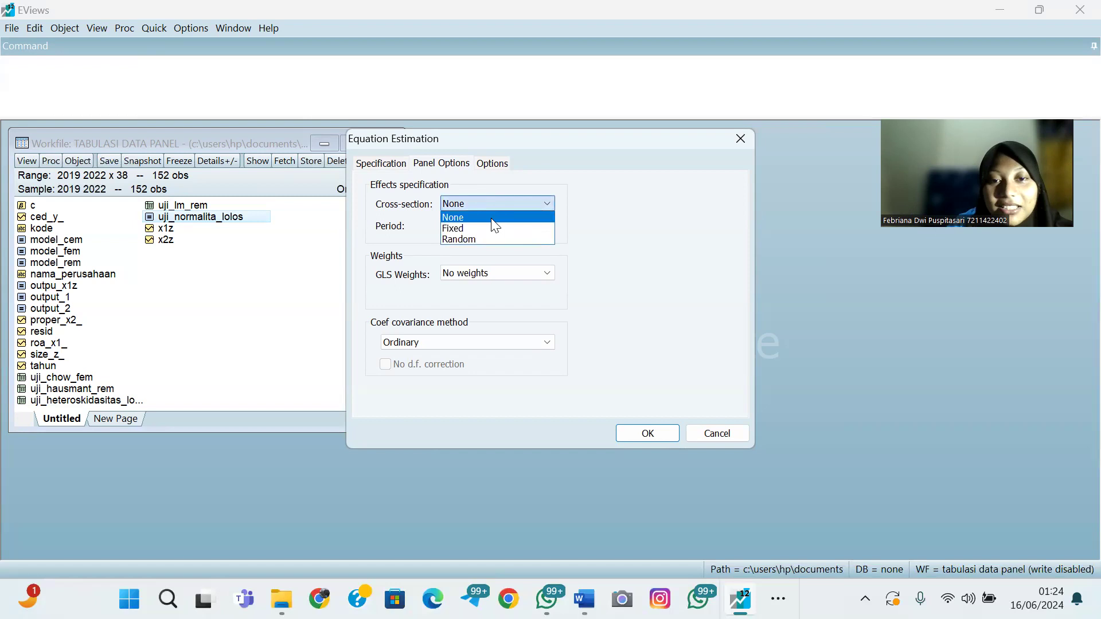
{"action": "left_click", "coordinate": [493, 240]}
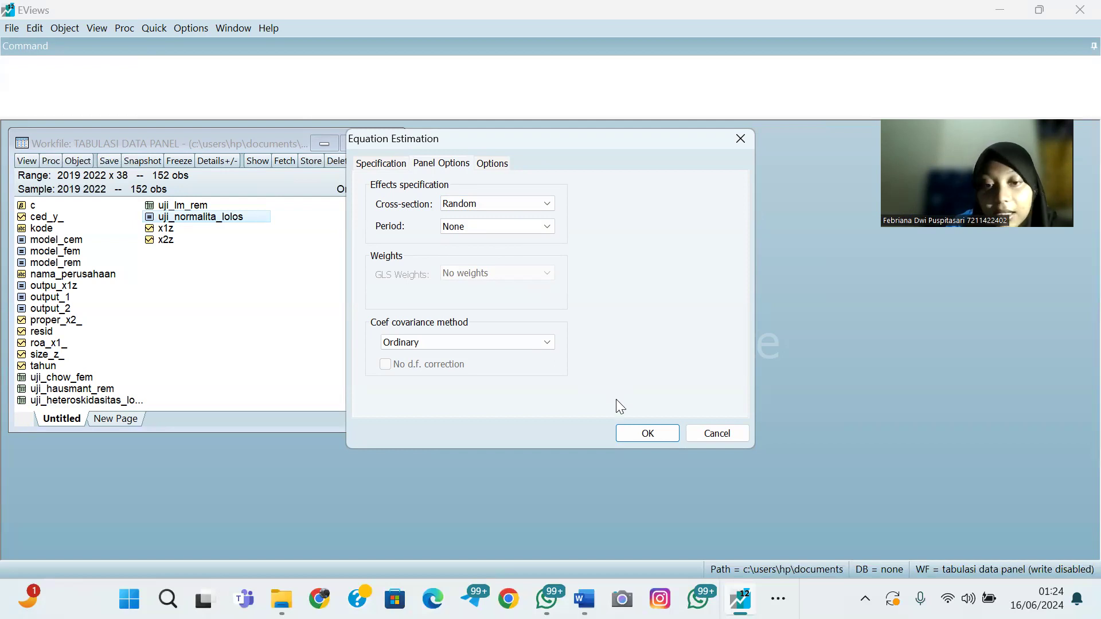
{"action": "left_click", "coordinate": [634, 439]}
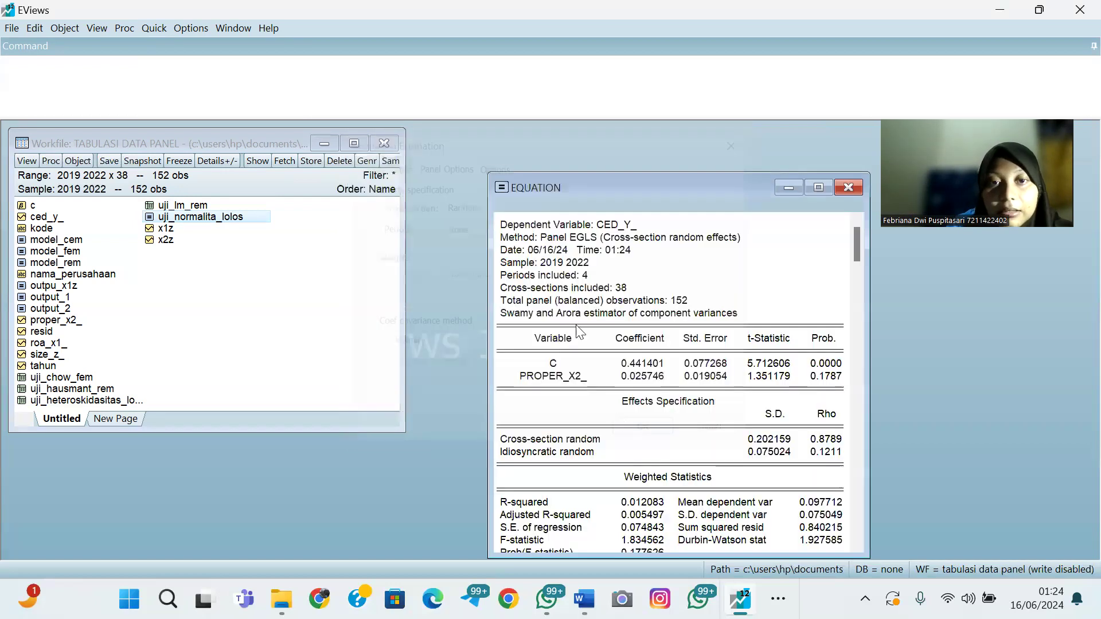
Name the estimated PROPER equation output_4 and close its window
{"action": "left_click", "coordinate": [616, 205]}
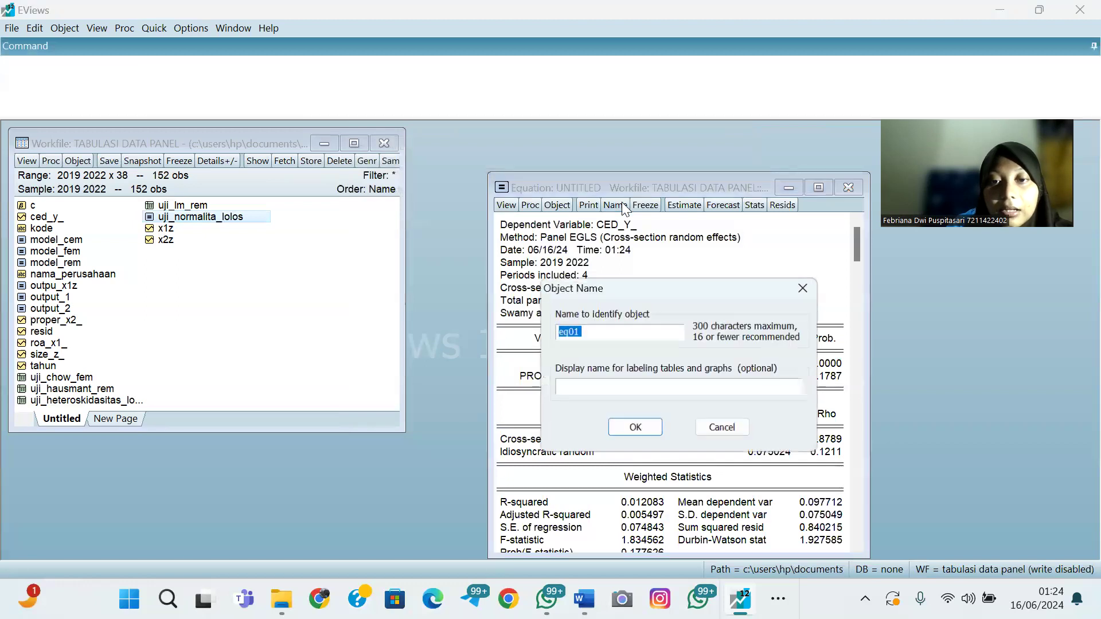
{"action": "key", "text": "BackSpace"}
{"action": "type", "text": "o"}
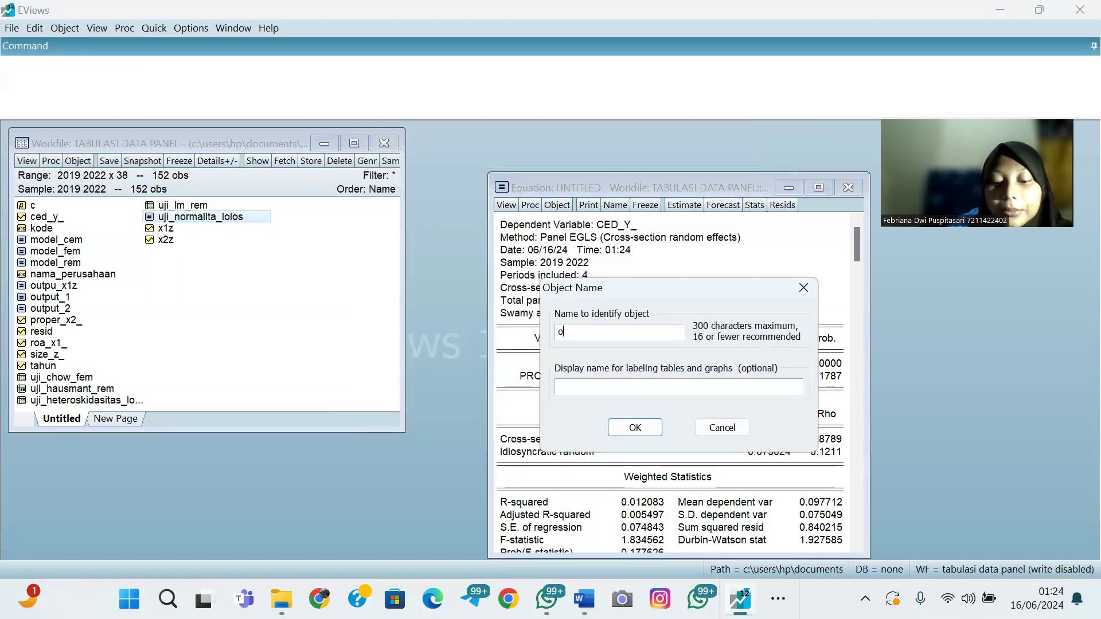
{"action": "type", "text": "utput"}
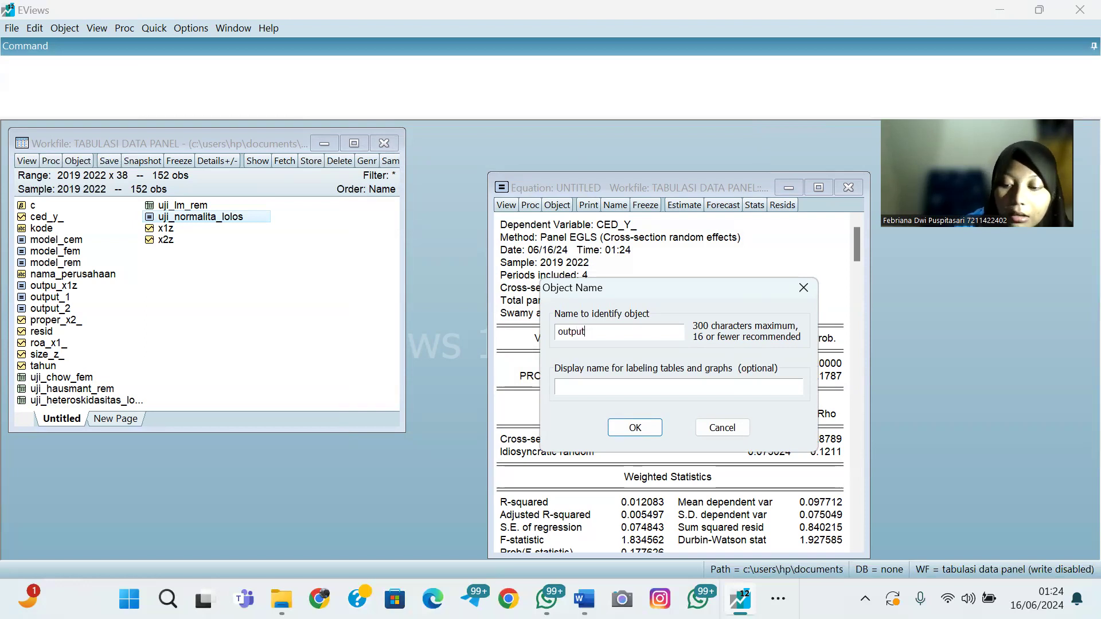
{"action": "type", "text": "_4"}
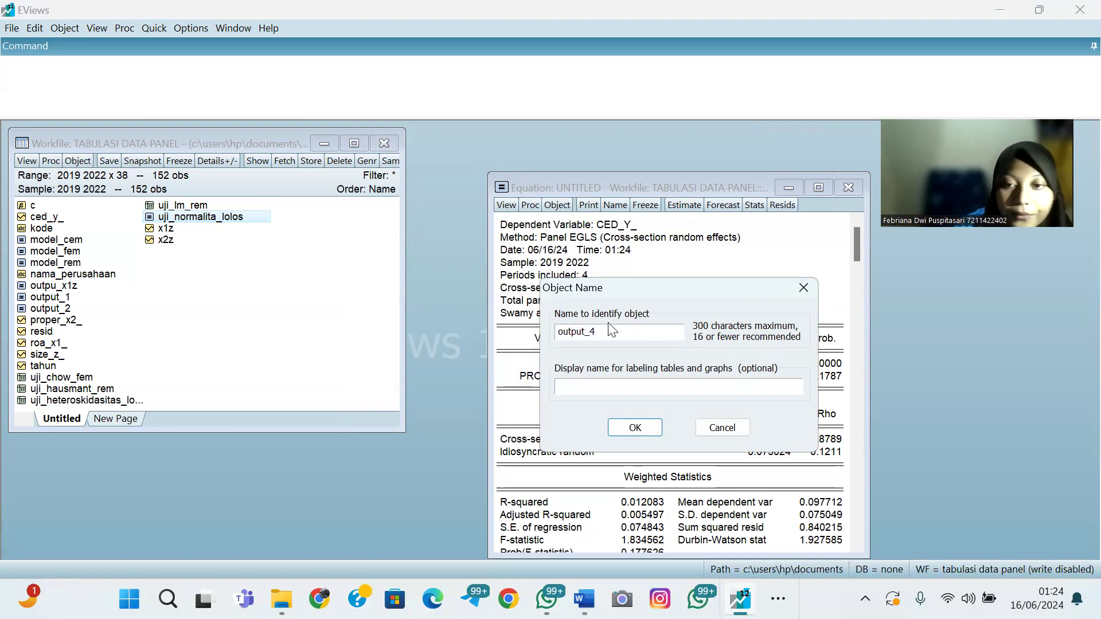
{"action": "left_click", "coordinate": [635, 428]}
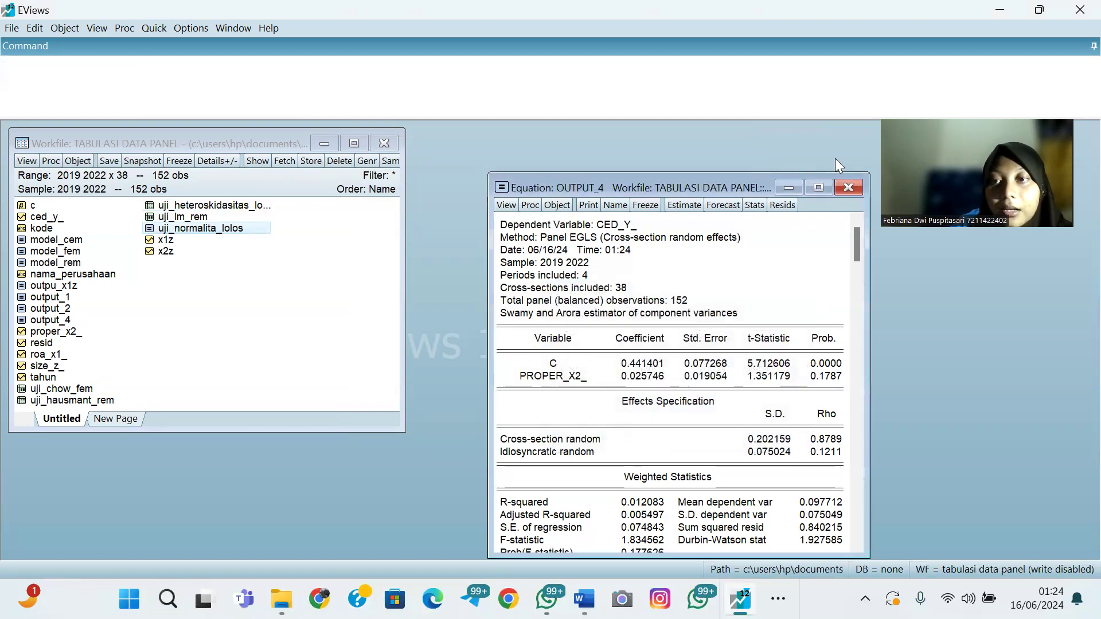
{"action": "left_click", "coordinate": [848, 188]}
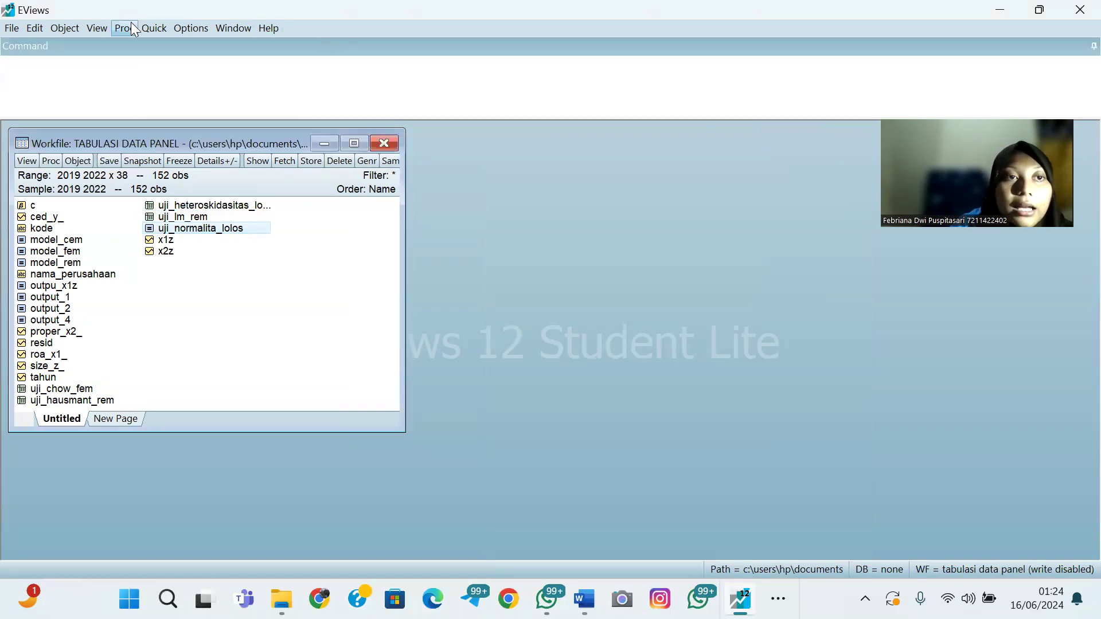
Start another equation estimation and enter ced_y_ c proper_x2_ as the beginning of its specification
{"action": "left_click", "coordinate": [150, 33]}
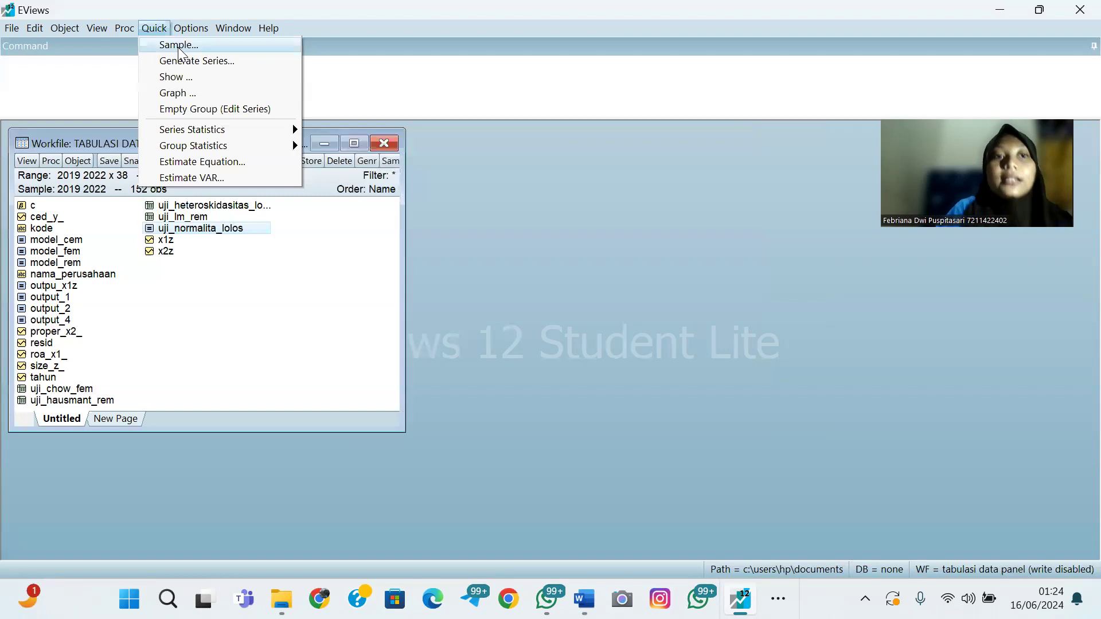
{"action": "left_click", "coordinate": [265, 158]}
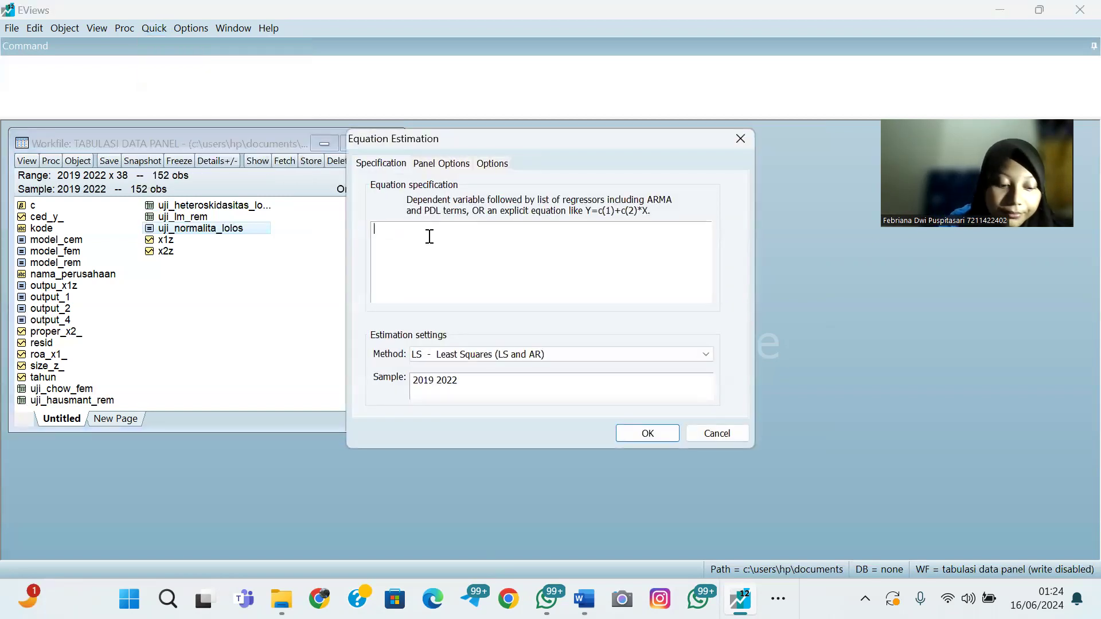
{"action": "type", "text": "ced_y_ c roa_x1_"}
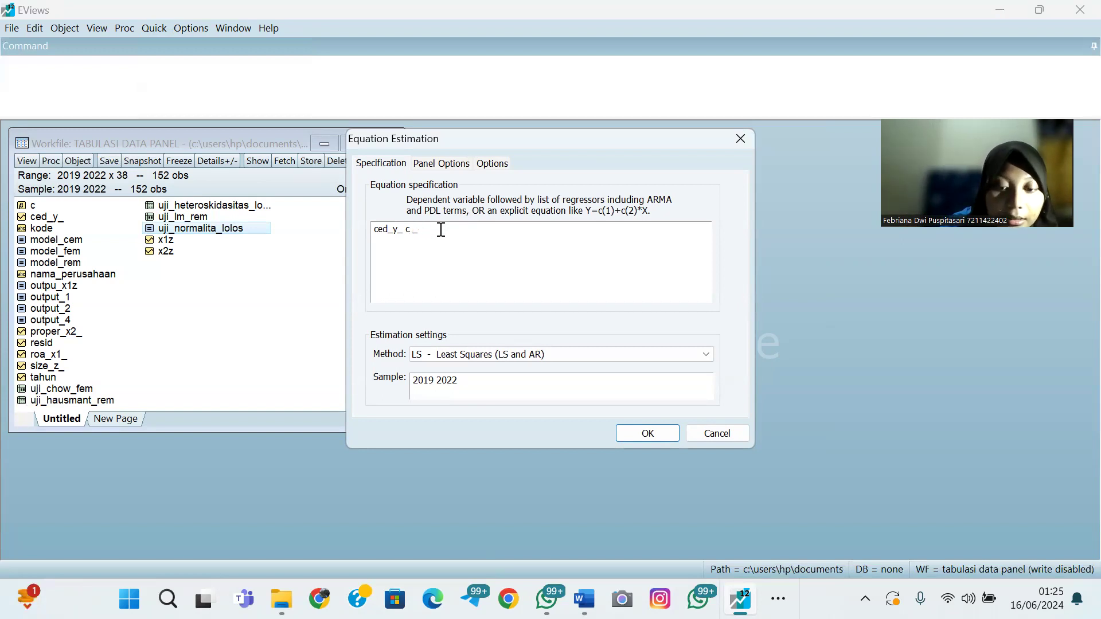
{"action": "type", "text": "pro"}
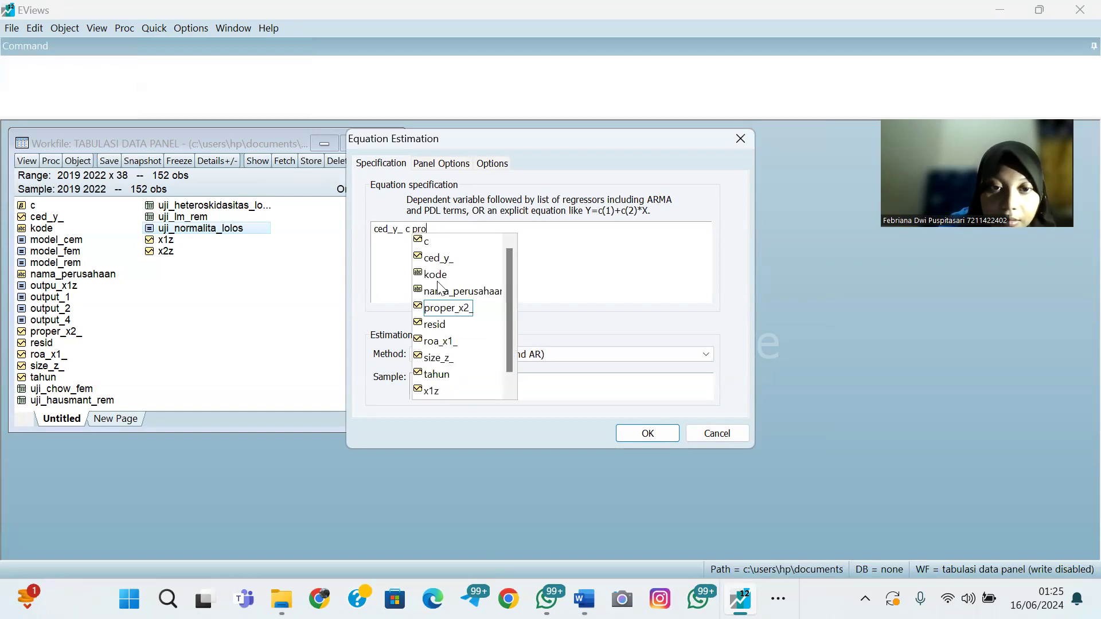
{"action": "key", "text": "Return"}
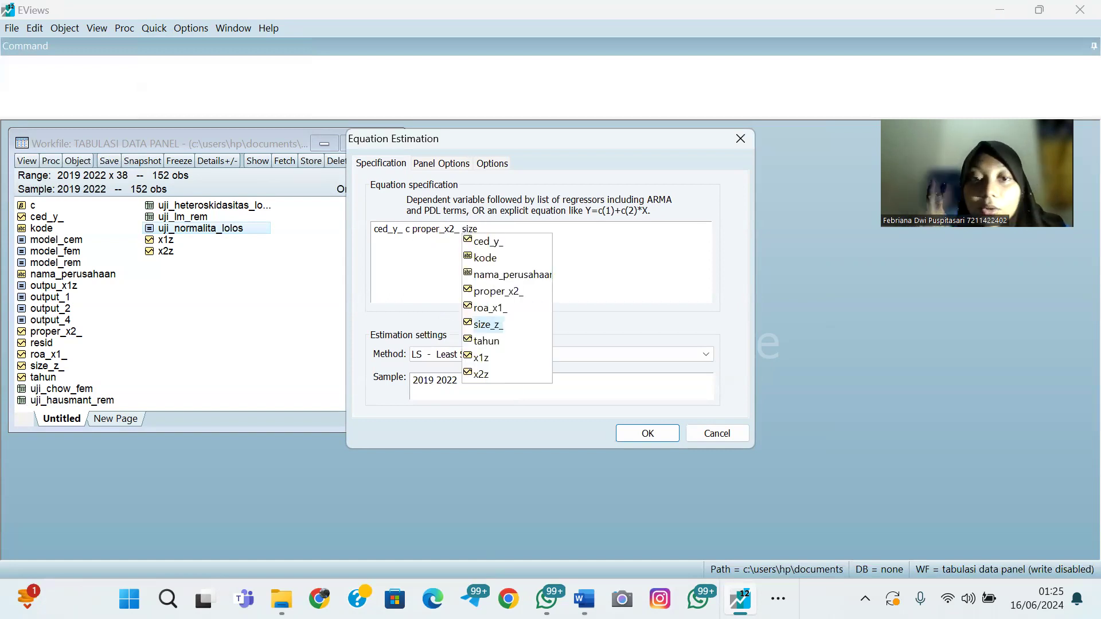
Complete the equation specification with size_z_ as the second regressor, removing the wrongly inserted roa_x1_
{"action": "left_click", "coordinate": [493, 309]}
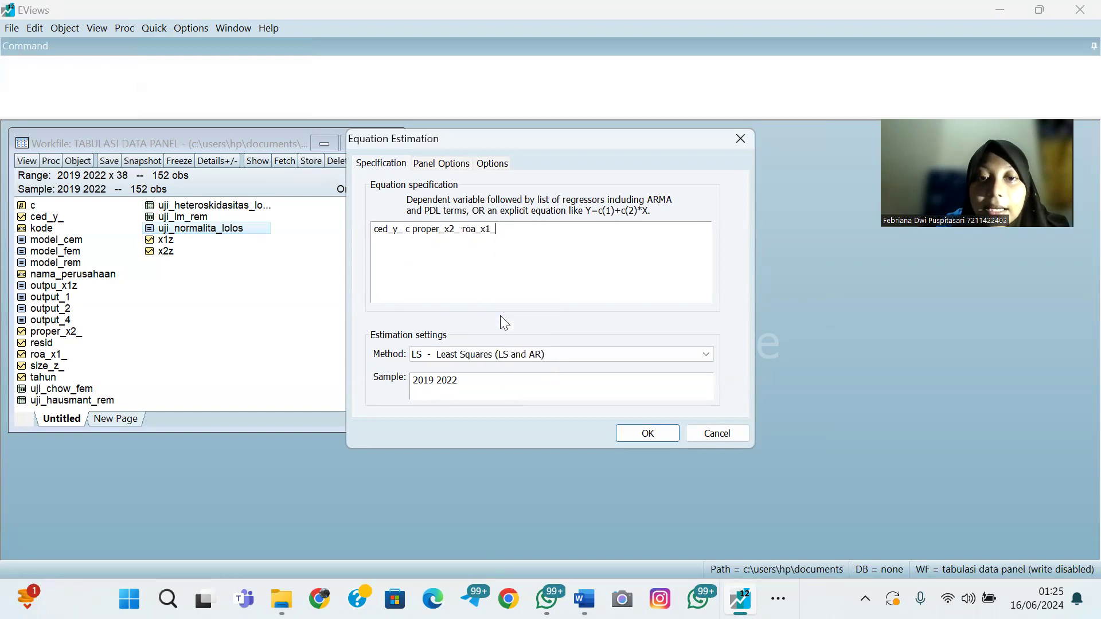
{"action": "key", "text": "BackSpace"}
{"action": "key", "text": "BackSpace"}
{"action": "key", "text": "BackSpace"}
{"action": "key", "text": "BackSpace"}
{"action": "key", "text": "BackSpace"}
{"action": "key", "text": "BackSpace"}
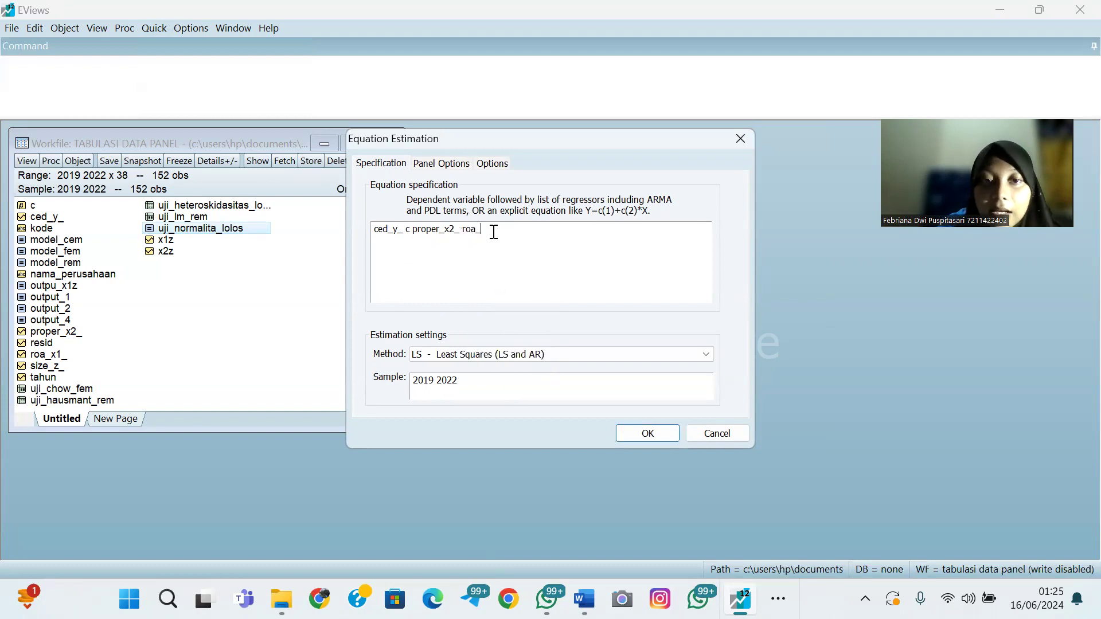
{"action": "key", "text": "BackSpace"}
{"action": "type", "text": "sizer"}
{"action": "key", "text": "BackSpace"}
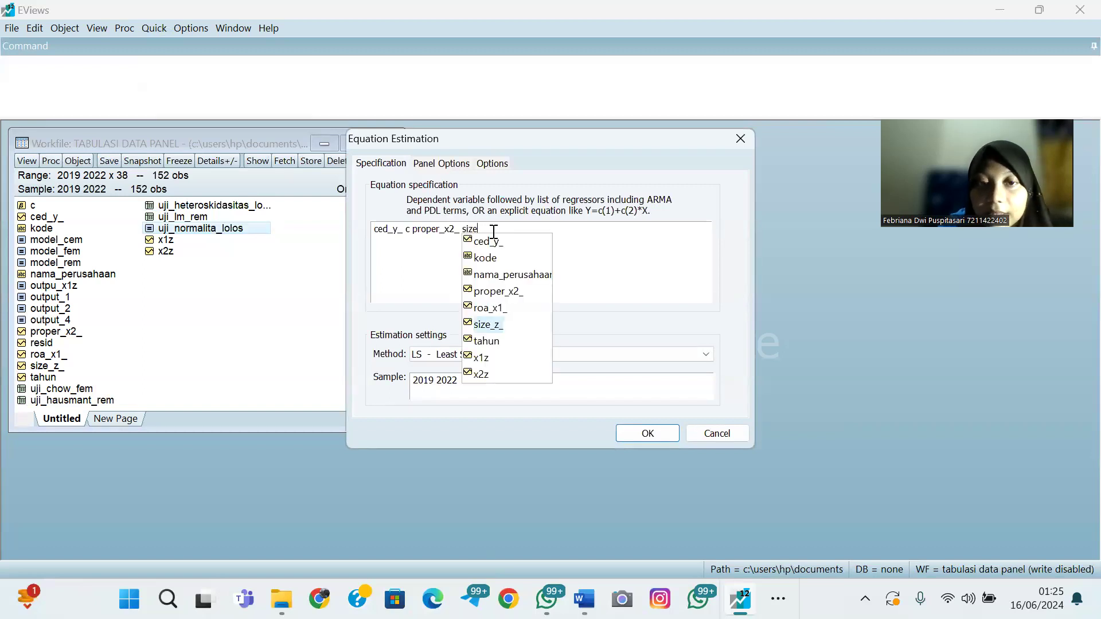
{"action": "double_click", "coordinate": [484, 323]}
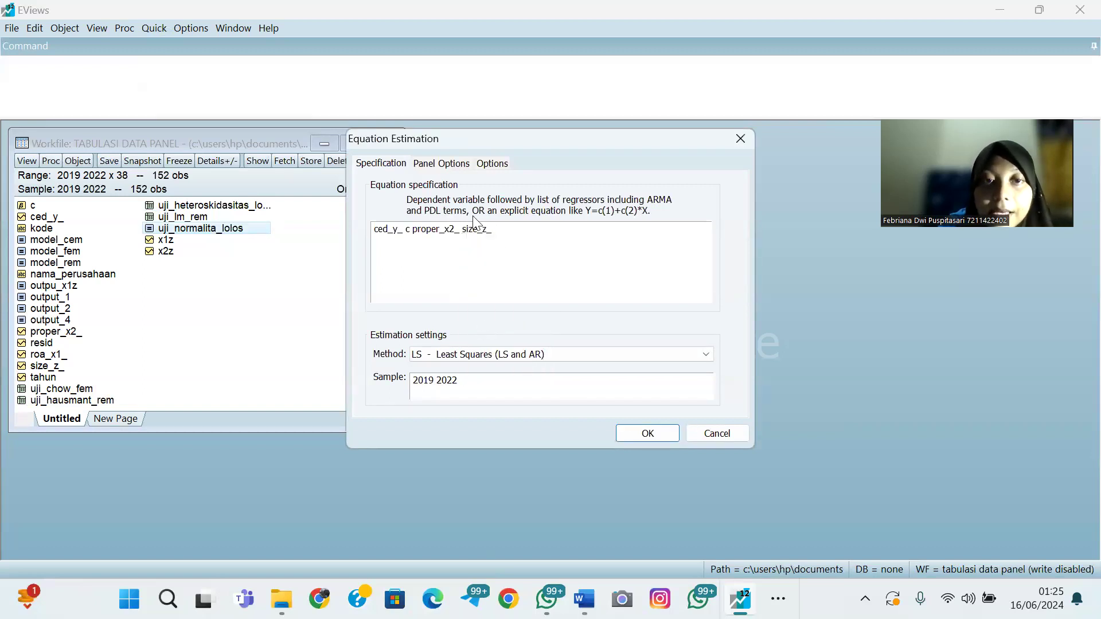
Set the cross-section effects to Random and estimate the equation with PROPER and size
{"action": "left_click", "coordinate": [442, 163]}
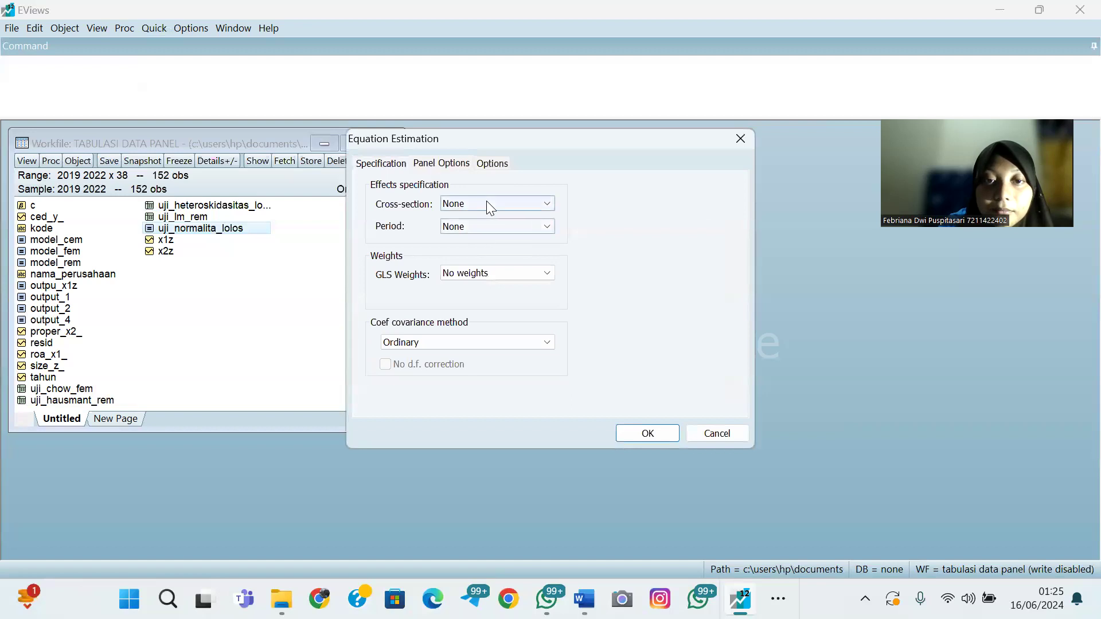
{"action": "left_click", "coordinate": [486, 201]}
{"action": "left_click", "coordinate": [493, 237]}
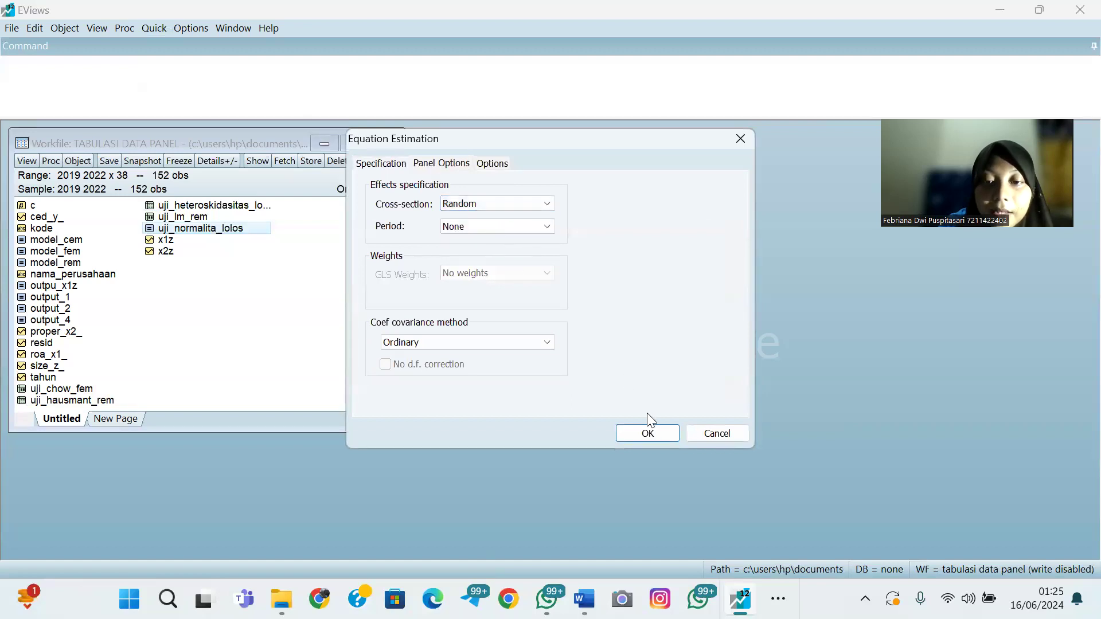
{"action": "left_click", "coordinate": [647, 433]}
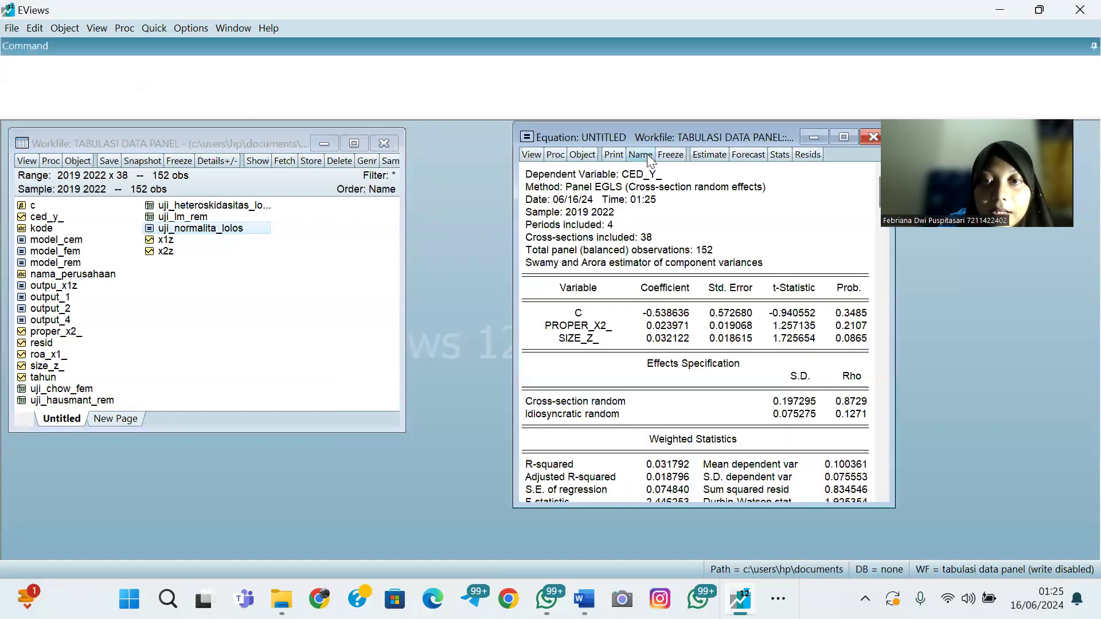
Name the estimated PROPER and size equation output_5
{"action": "left_click", "coordinate": [640, 155]}
{"action": "key", "text": "BackSpace"}
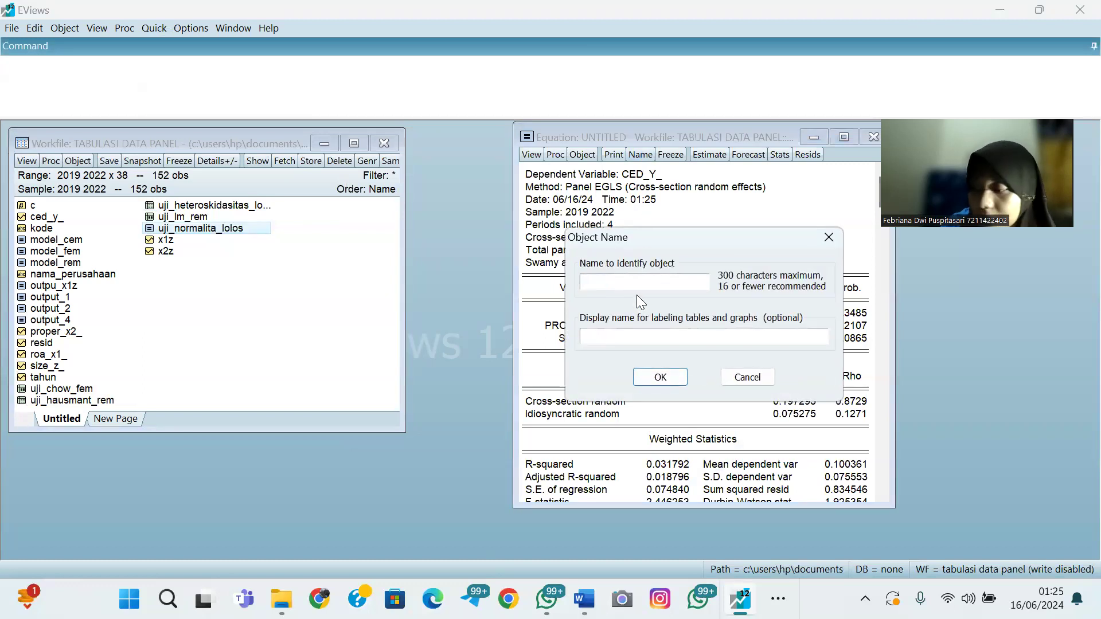
{"action": "type", "text": "output_5"}
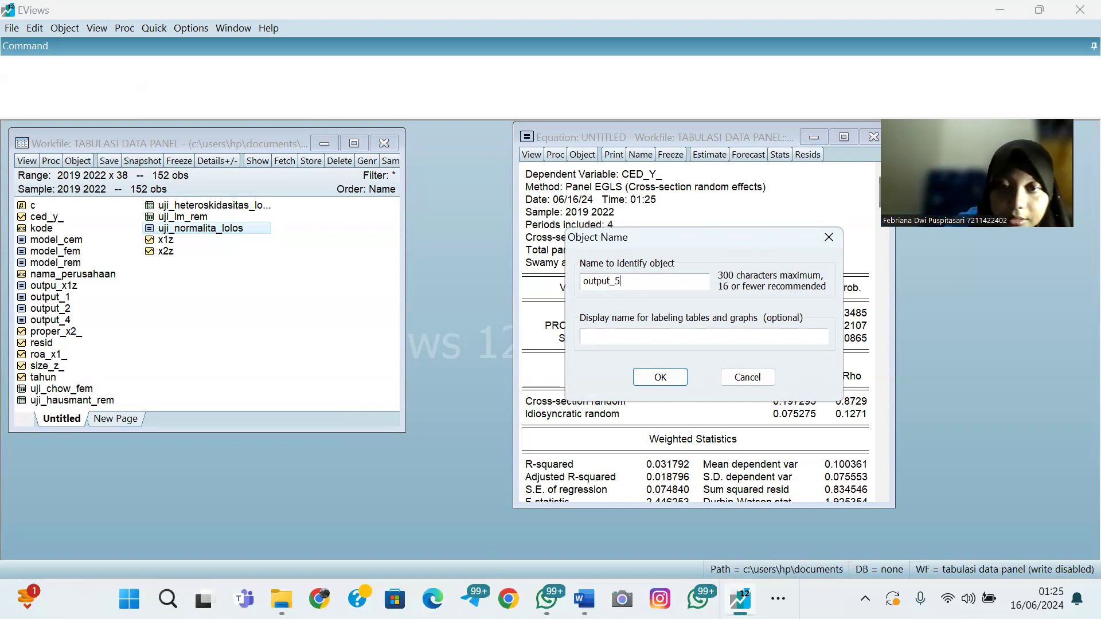
{"action": "left_click", "coordinate": [640, 377]}
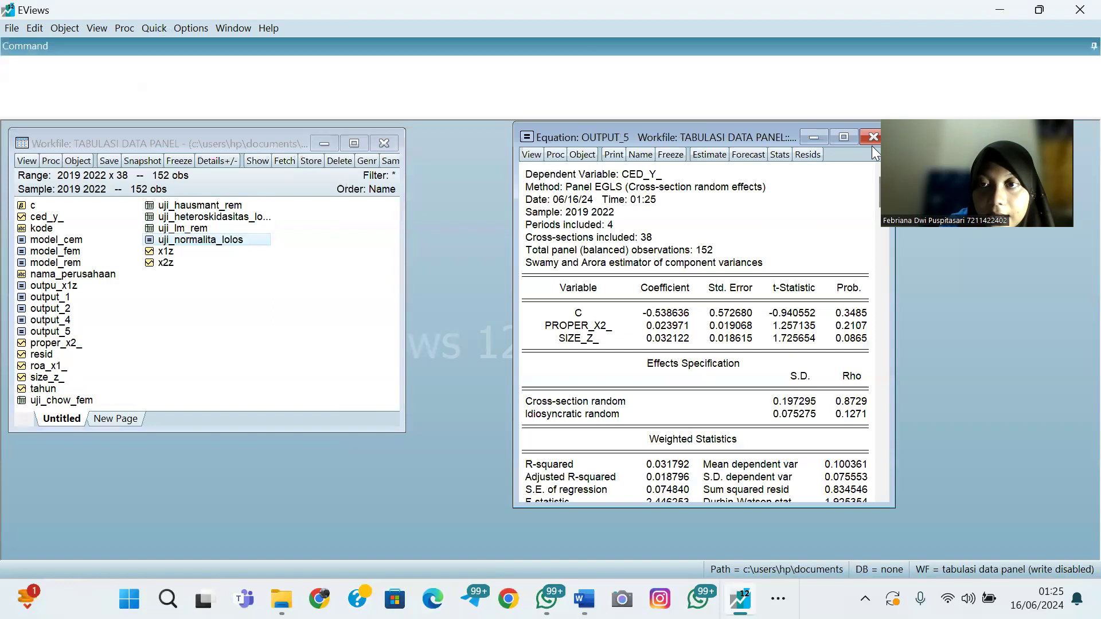
Copy the specification text ced_y_ c proper_x2_ size_z_ from the output_5 equation and close its window
{"action": "left_click", "coordinate": [709, 155]}
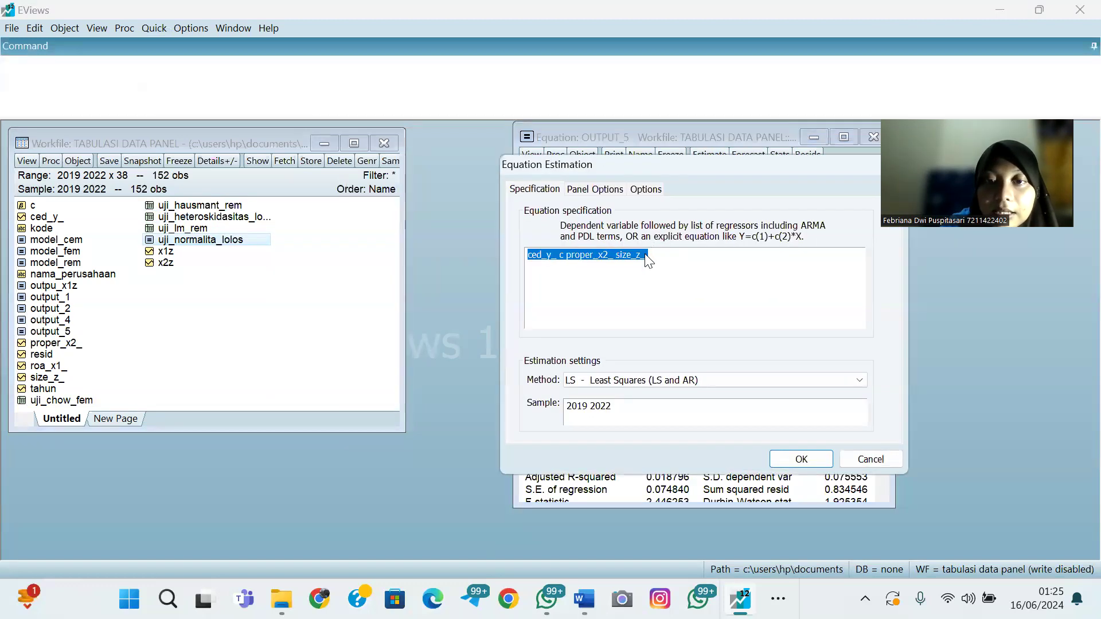
{"action": "left_click", "coordinate": [646, 254]}
{"action": "left_click_drag", "start_coordinate": [646, 254], "coordinate": [534, 252]}
{"action": "key", "text": "ctrl+c"}
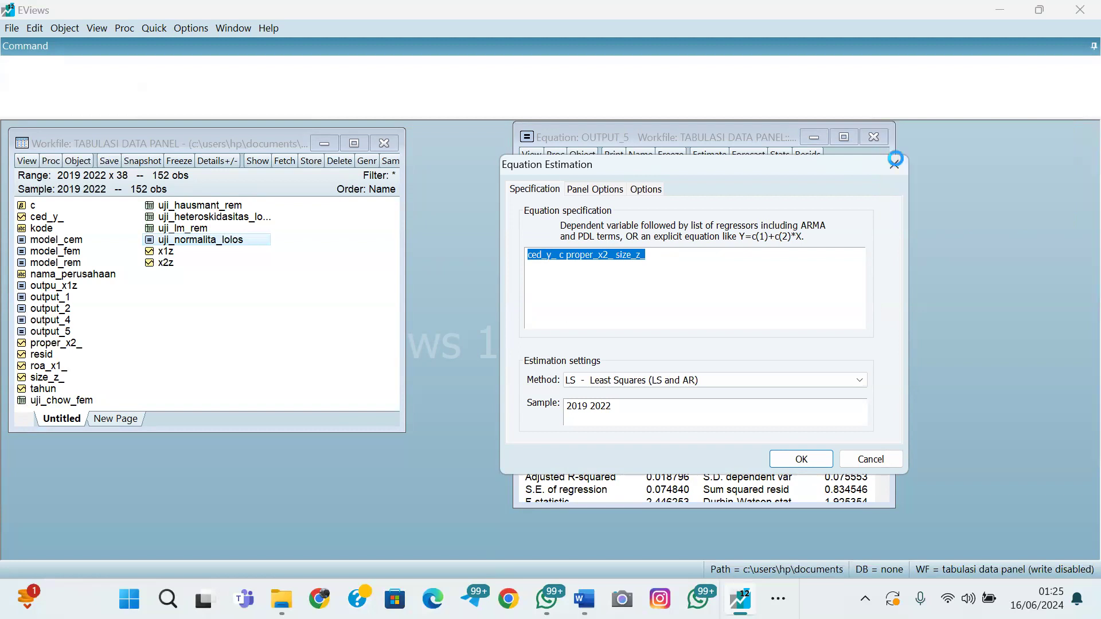
{"action": "key", "text": "Return"}
{"action": "left_click", "coordinate": [874, 137]}
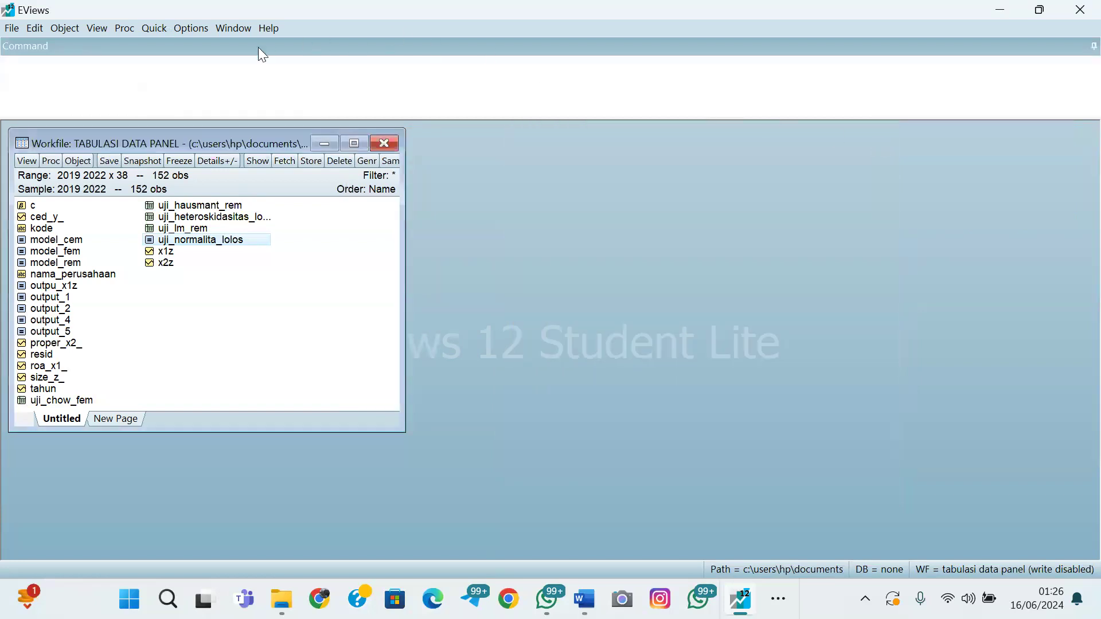
Start a new equation estimation, paste the copied specification and add x2z as the interaction regressor
{"action": "left_click", "coordinate": [166, 34]}
{"action": "mouse_move", "coordinate": [191, 28]}
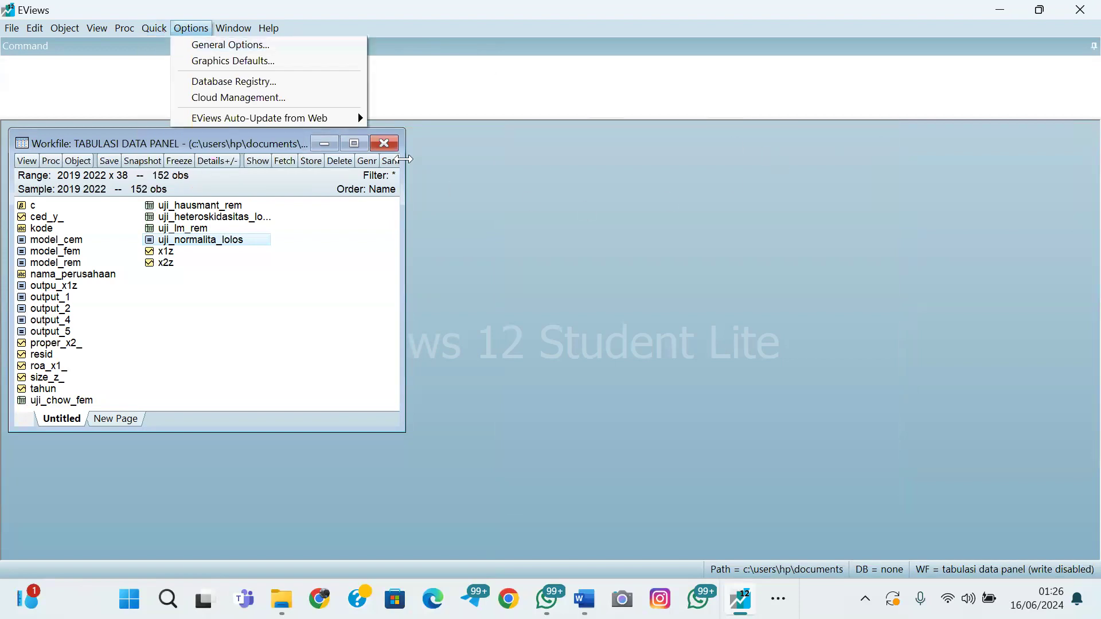
{"action": "mouse_move", "coordinate": [154, 28]}
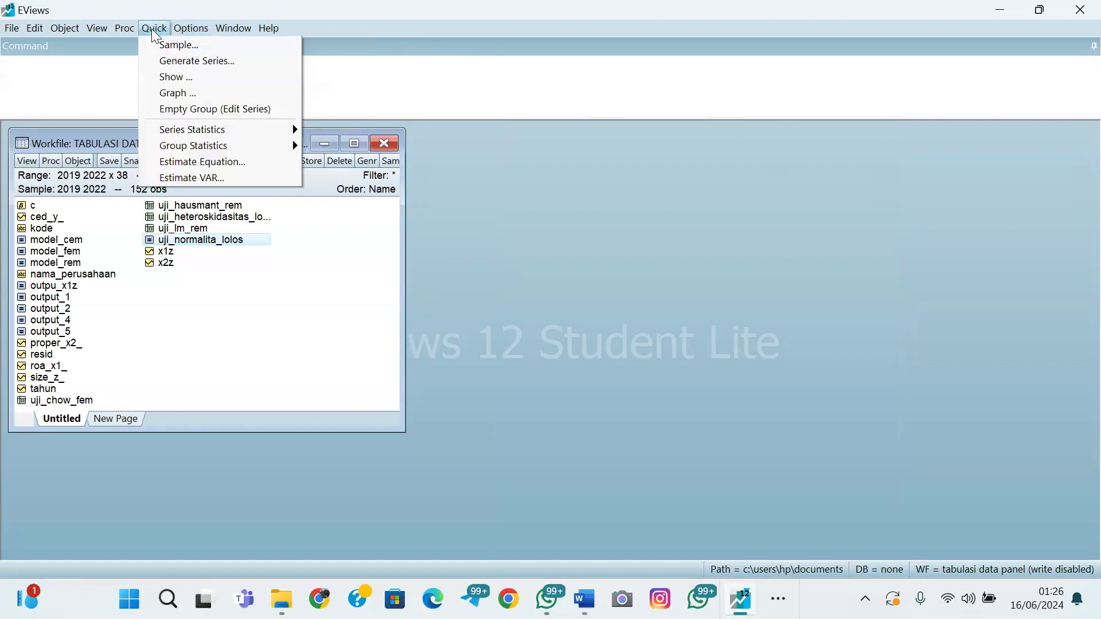
{"action": "left_click", "coordinate": [184, 163]}
{"action": "key", "text": "ctrl+v"}
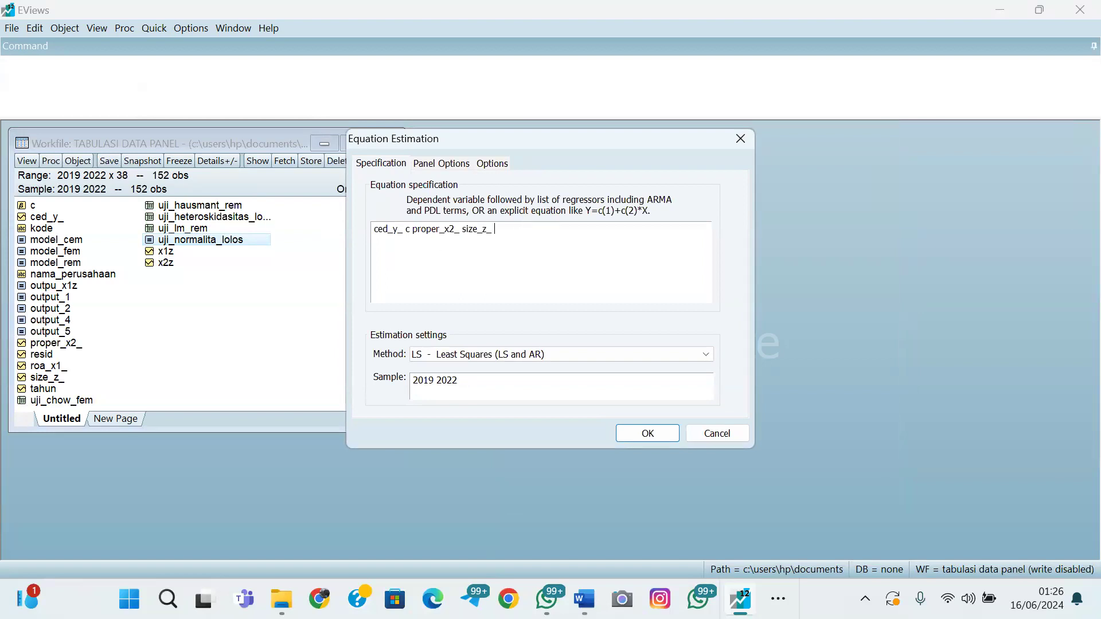
{"action": "type", "text": "x2"}
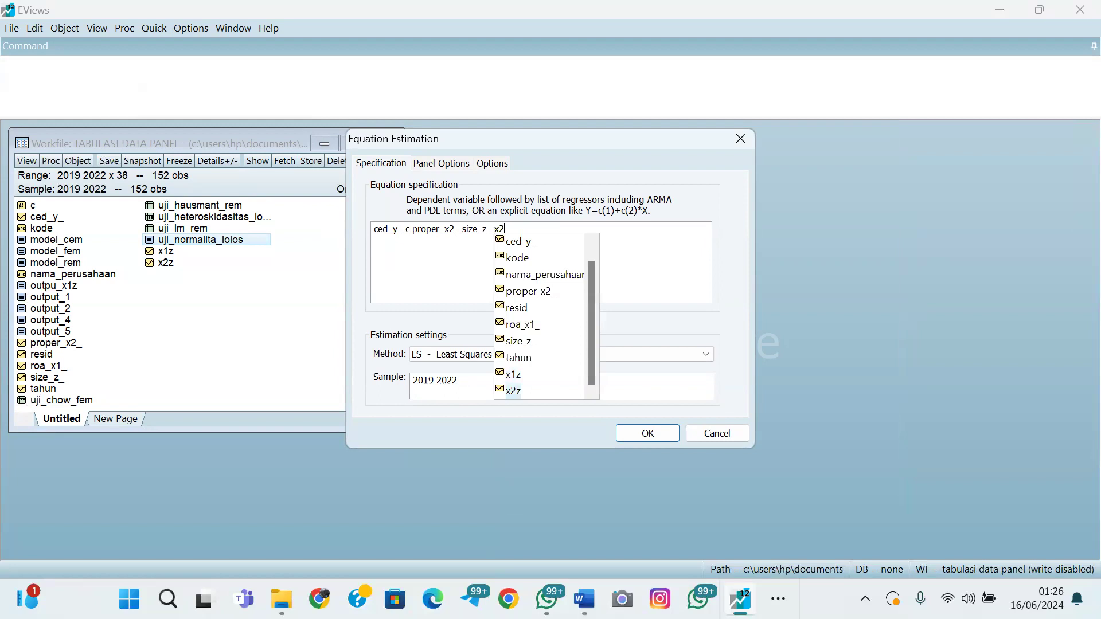
{"action": "left_click", "coordinate": [514, 391]}
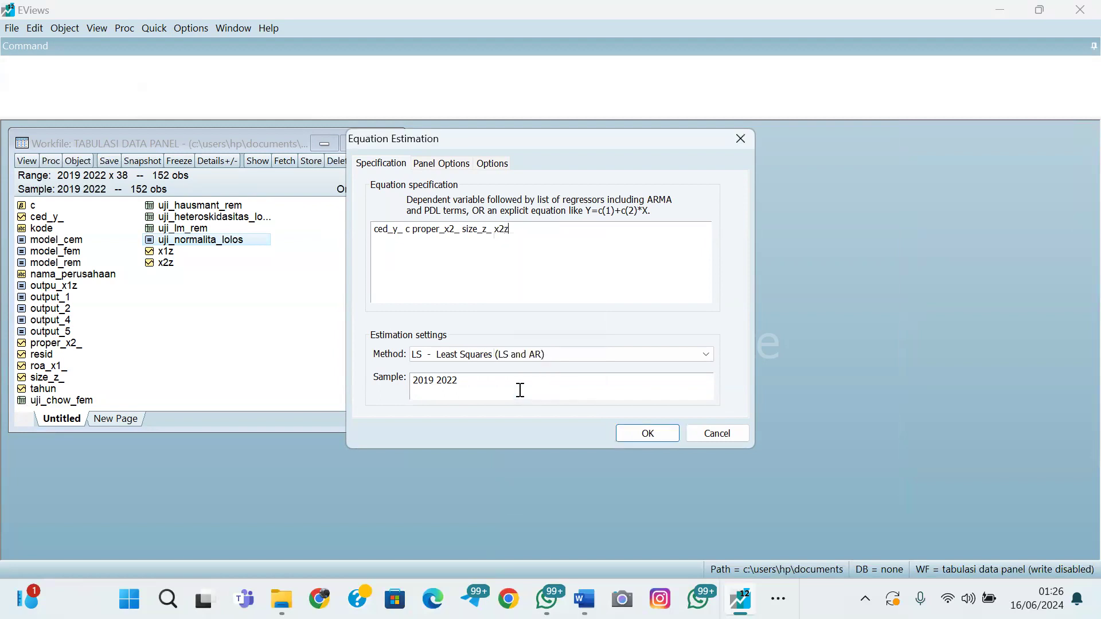
Set the cross-section effects to Random and estimate the equation with the x2z interaction
{"action": "left_click", "coordinate": [442, 164]}
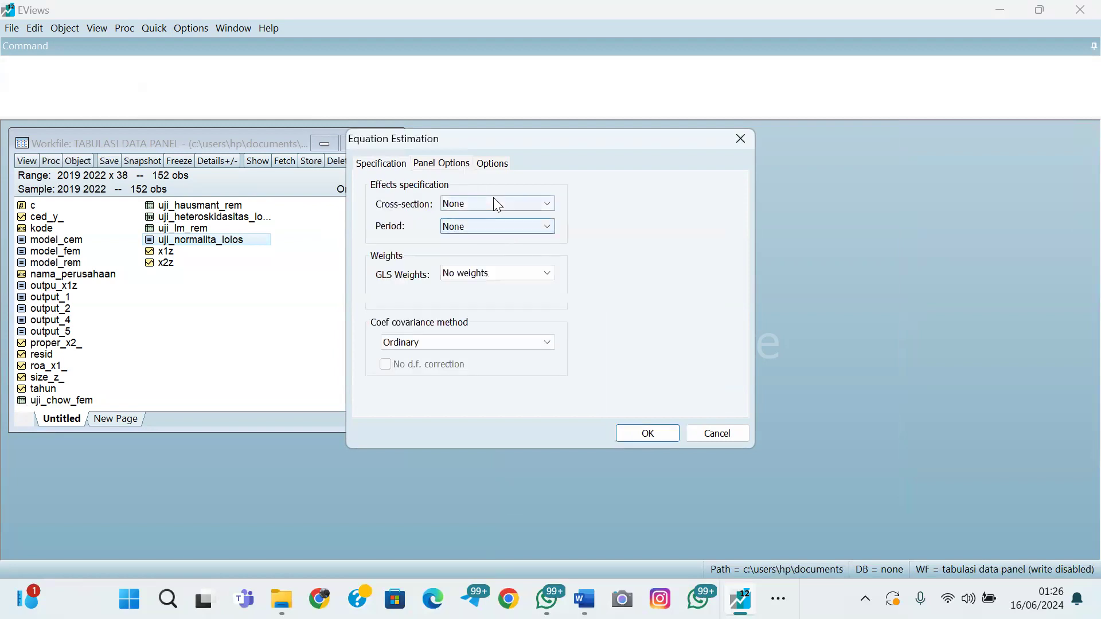
{"action": "left_click", "coordinate": [495, 204]}
{"action": "left_click", "coordinate": [496, 239]}
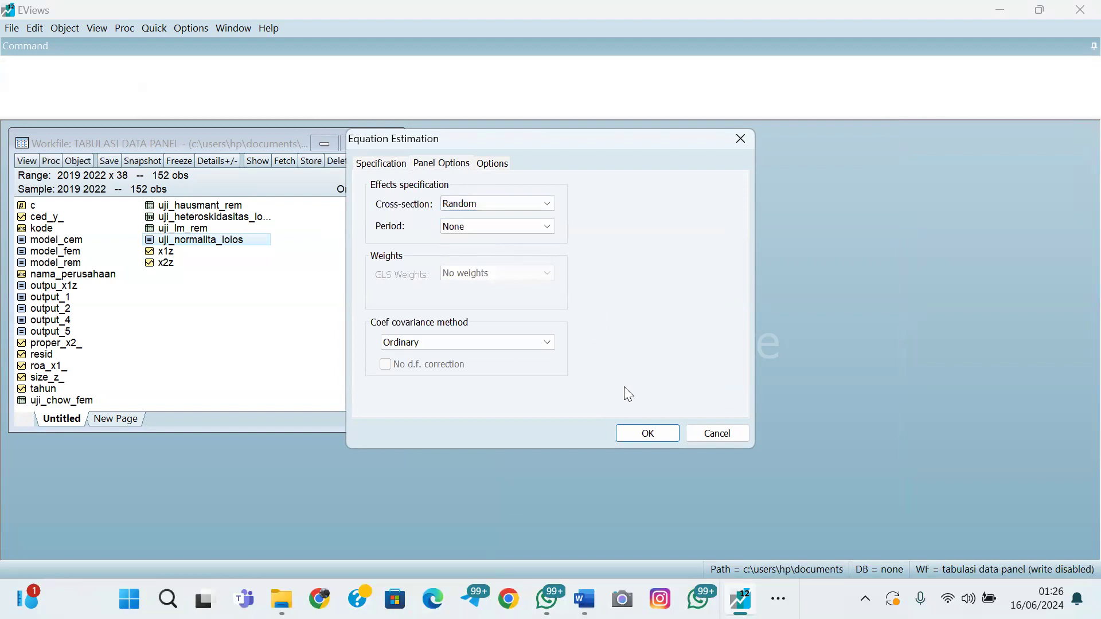
{"action": "left_click", "coordinate": [640, 433]}
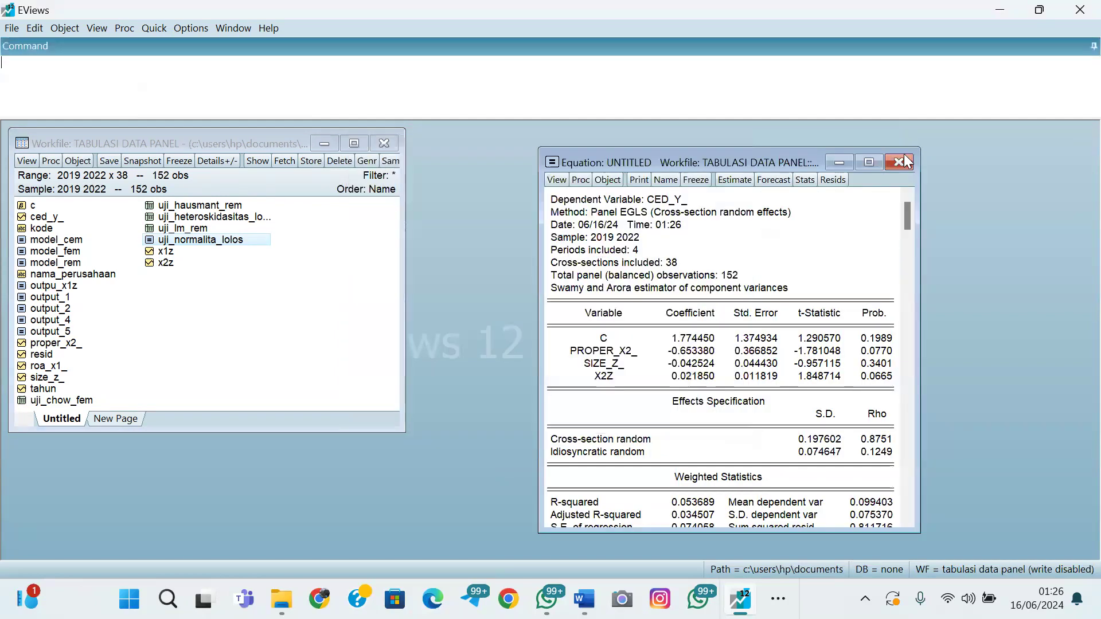
Resize the window of the x2z interaction equation, name the equation outpu_x2z and close it
{"action": "left_click_drag", "start_coordinate": [538, 306], "coordinate": [407, 260]}
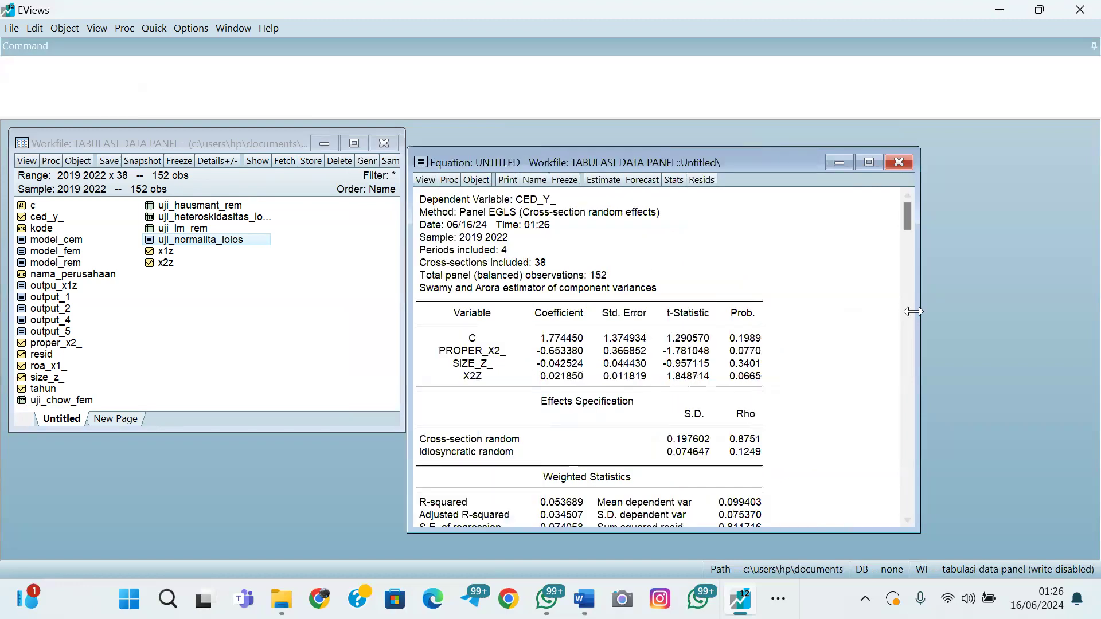
{"action": "left_click_drag", "start_coordinate": [920, 311], "coordinate": [765, 310]}
{"action": "left_click", "coordinate": [534, 179]}
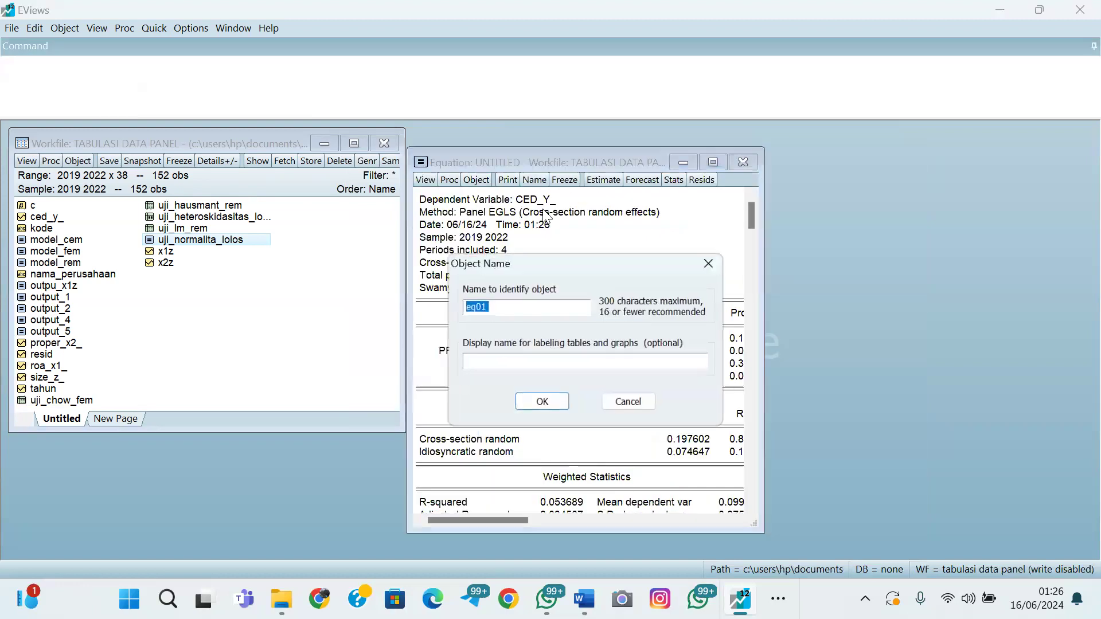
{"action": "type", "text": "outpu_"}
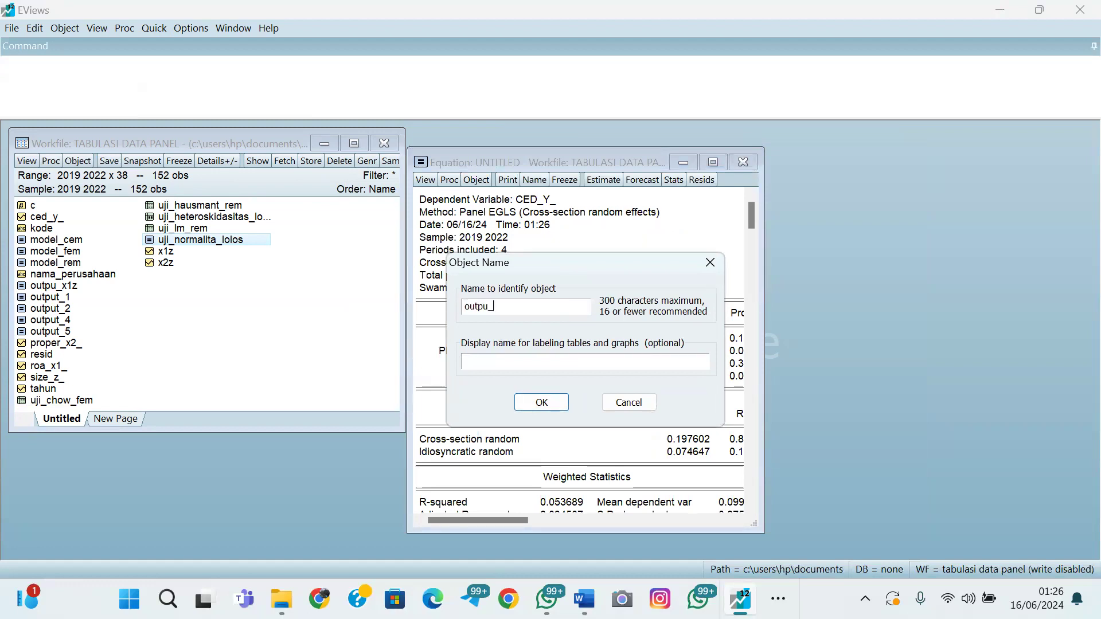
{"action": "type", "text": "x2z"}
{"action": "left_click", "coordinate": [554, 403]}
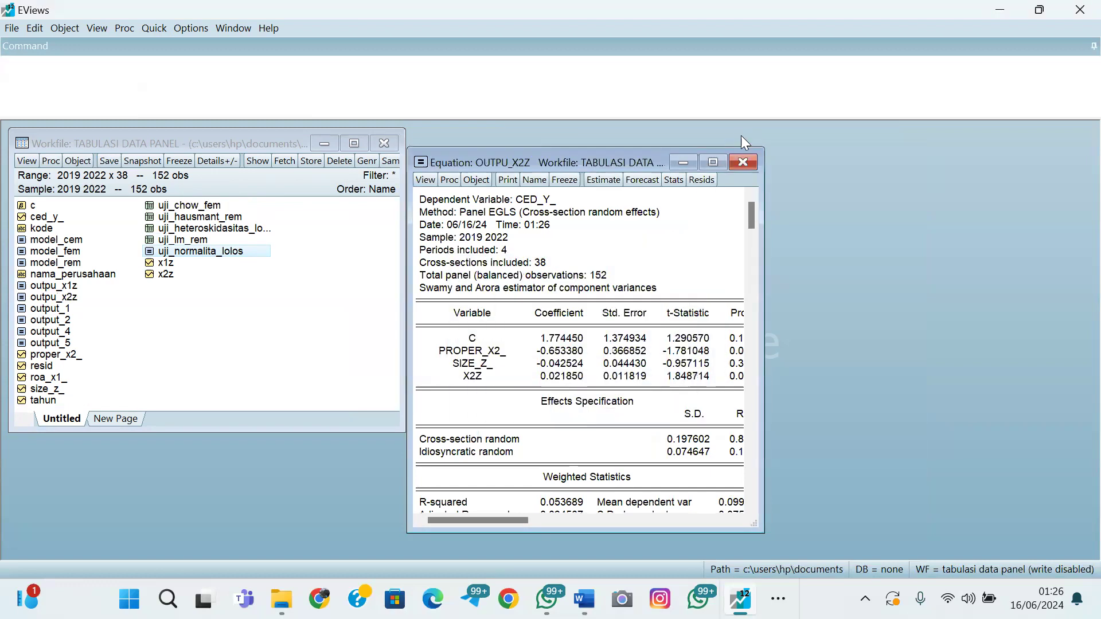
{"action": "left_click", "coordinate": [743, 164]}
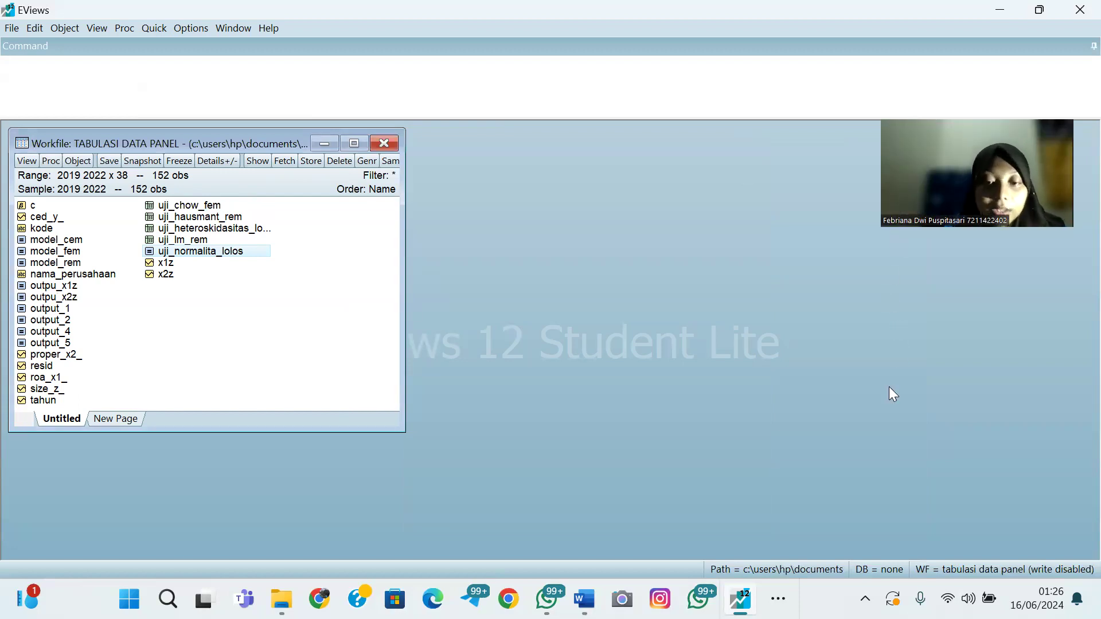
Switch to the Word document Regresi data panel and review the PENJELASAN section on interpreting the moderation outputs
{"action": "mouse_move", "coordinate": [600, 585]}
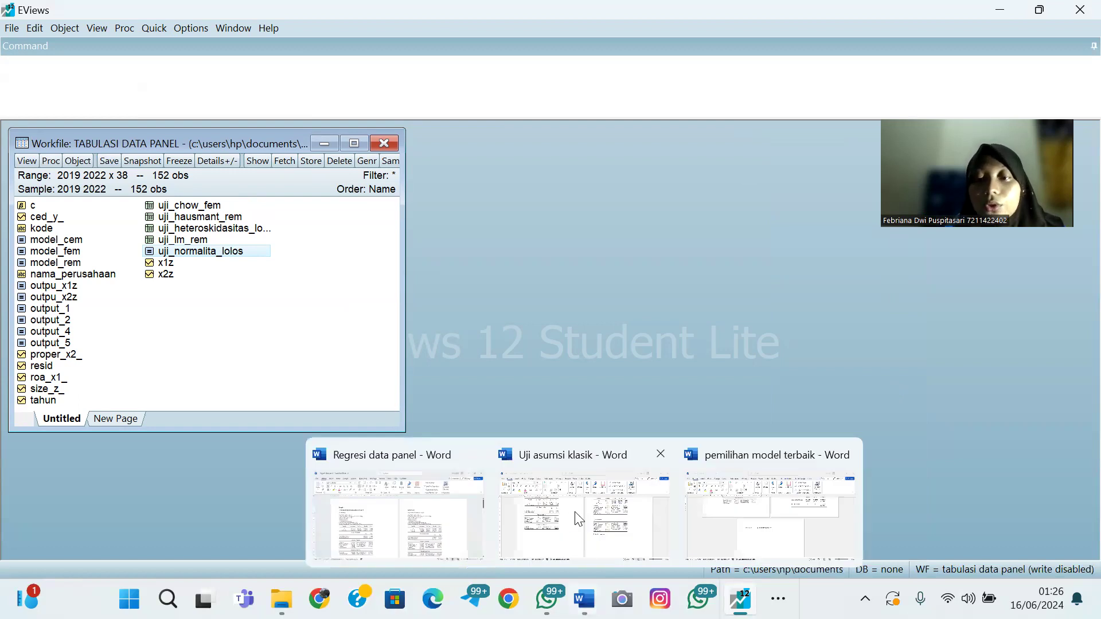
{"action": "left_click", "coordinate": [391, 500]}
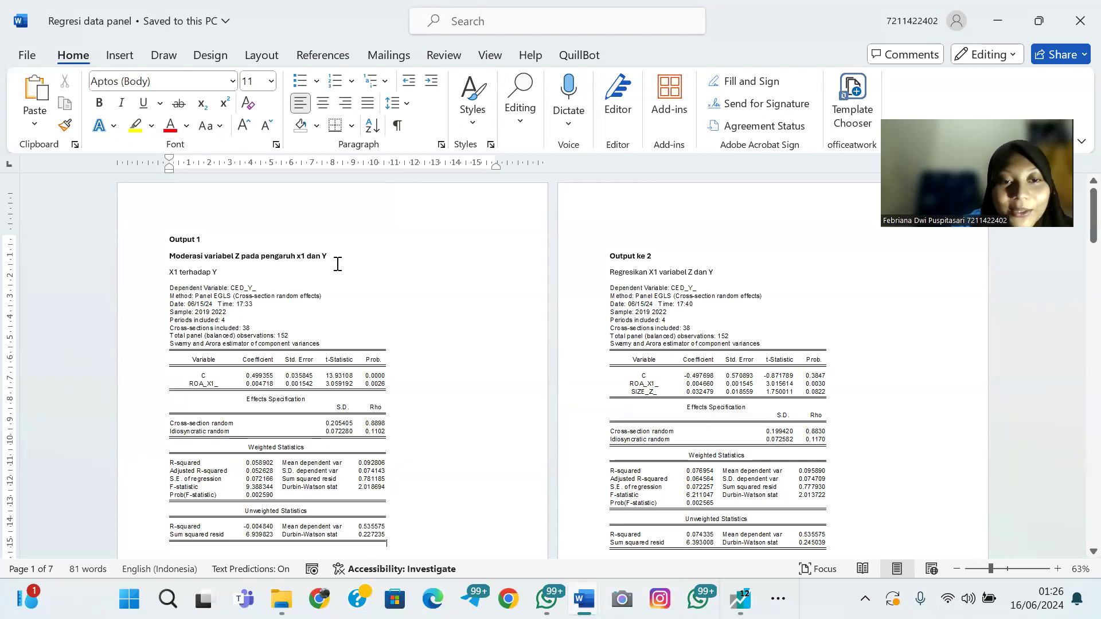
{"action": "scroll", "coordinate": [338, 265], "scroll_direction": "down", "scroll_amount": 6}
{"action": "scroll", "coordinate": [336, 267], "scroll_direction": "down", "scroll_amount": 10}
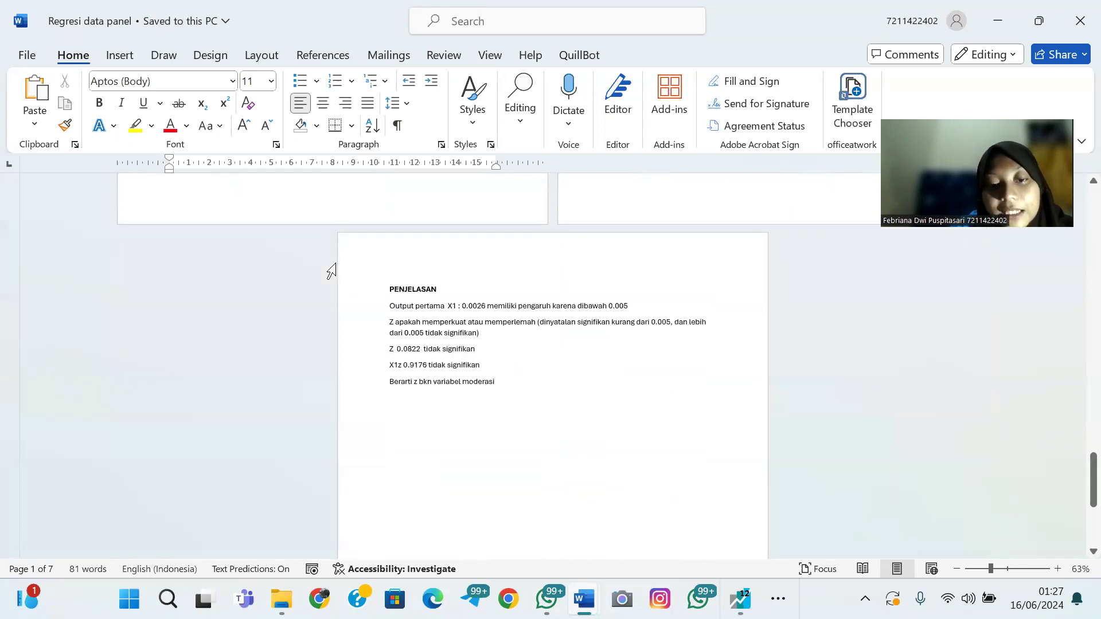
{"action": "scroll", "coordinate": [331, 269], "scroll_direction": "down", "scroll_amount": 1}
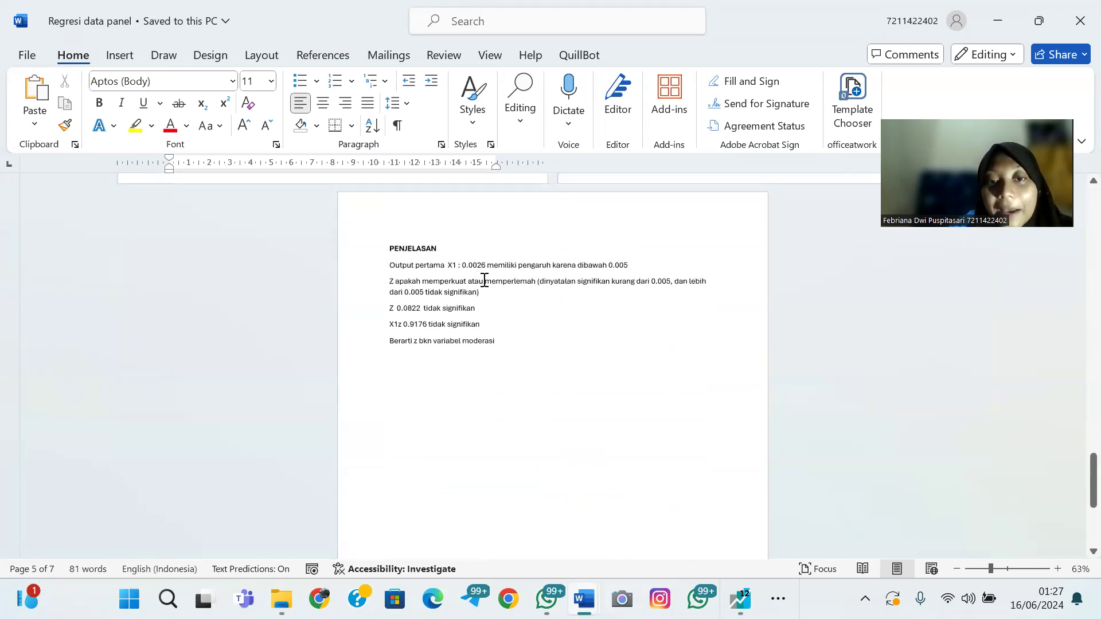
Check the ROA_X1_ probability in Output 1 against the significance criteria in the PENJELASAN section
{"action": "scroll", "coordinate": [485, 280], "scroll_direction": "up", "scroll_amount": 10}
{"action": "scroll", "coordinate": [485, 280], "scroll_direction": "up", "scroll_amount": 15}
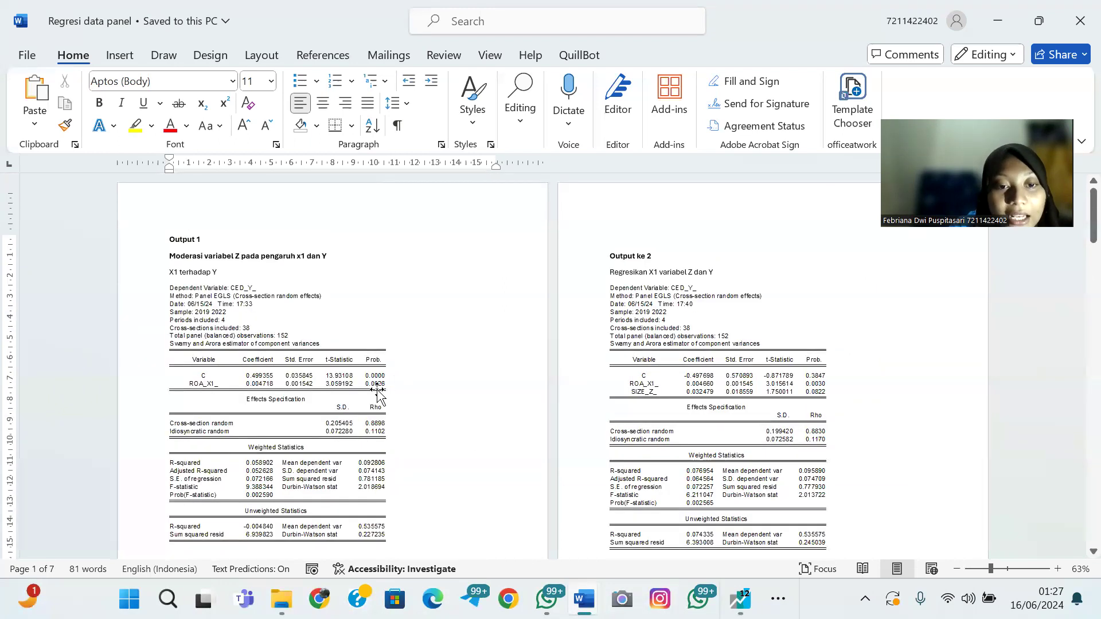
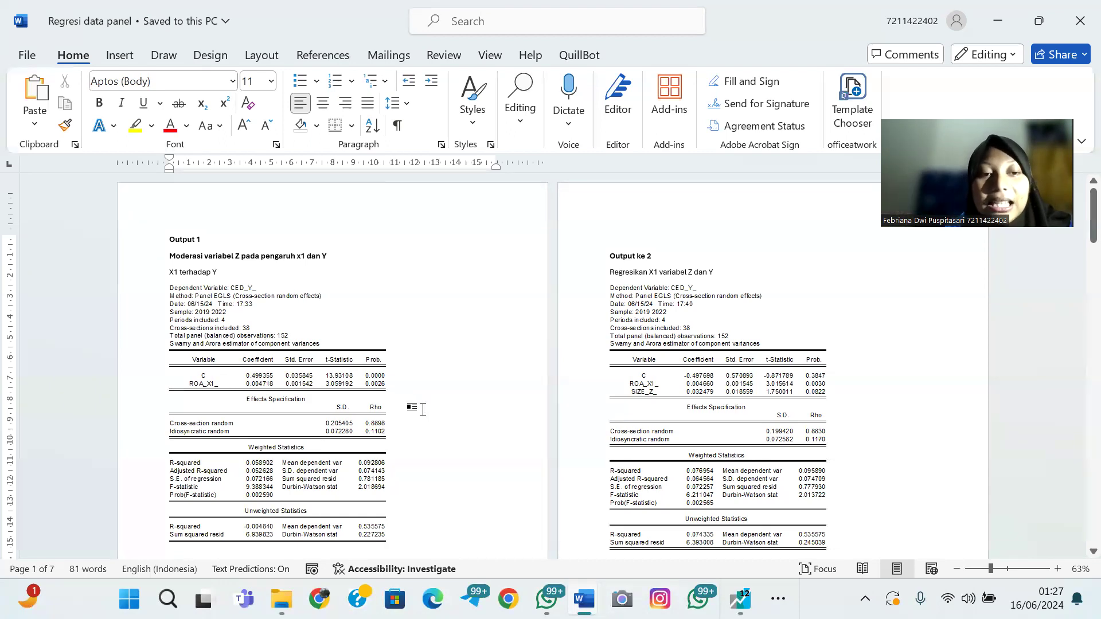
{"action": "scroll", "coordinate": [424, 411], "scroll_direction": "down", "scroll_amount": 20}
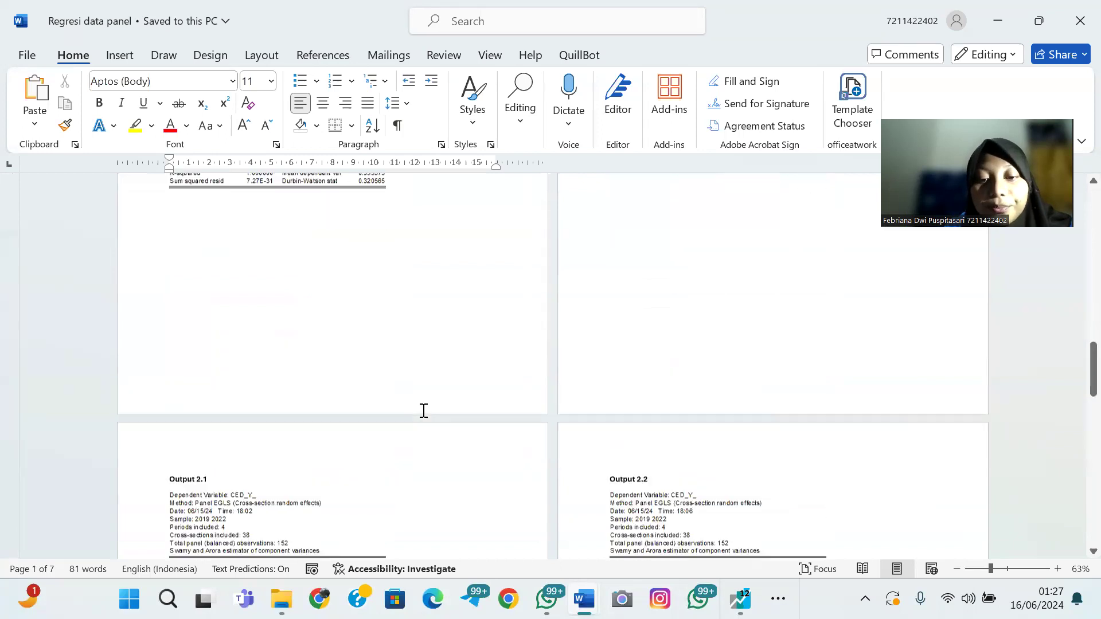
{"action": "scroll", "coordinate": [434, 389], "scroll_direction": "down", "scroll_amount": 10}
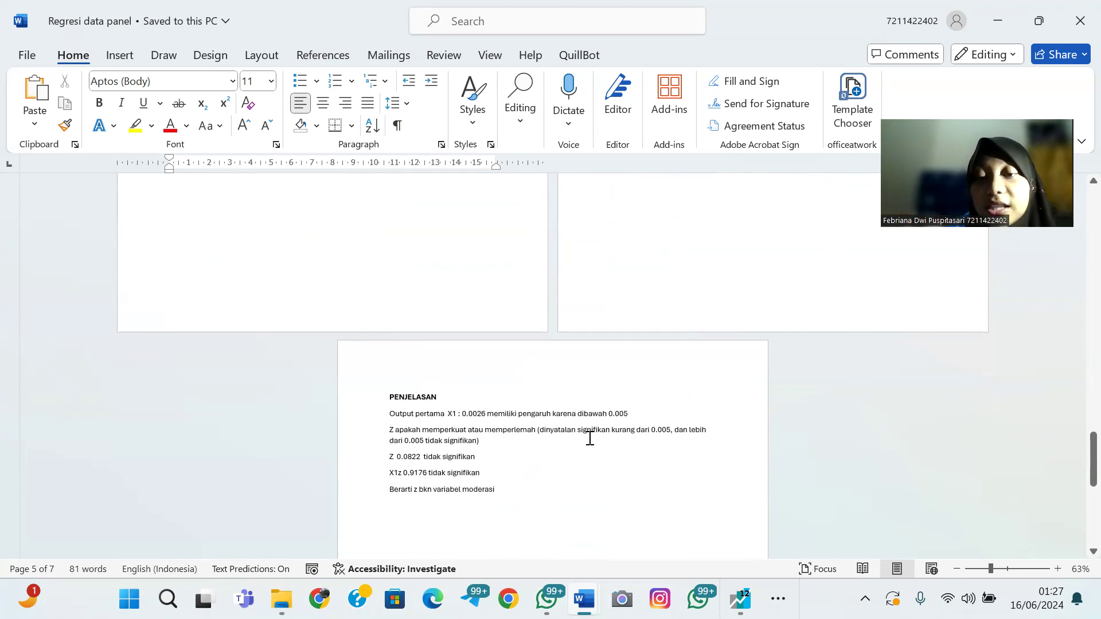
{"action": "scroll", "coordinate": [590, 438], "scroll_direction": "down", "scroll_amount": 1}
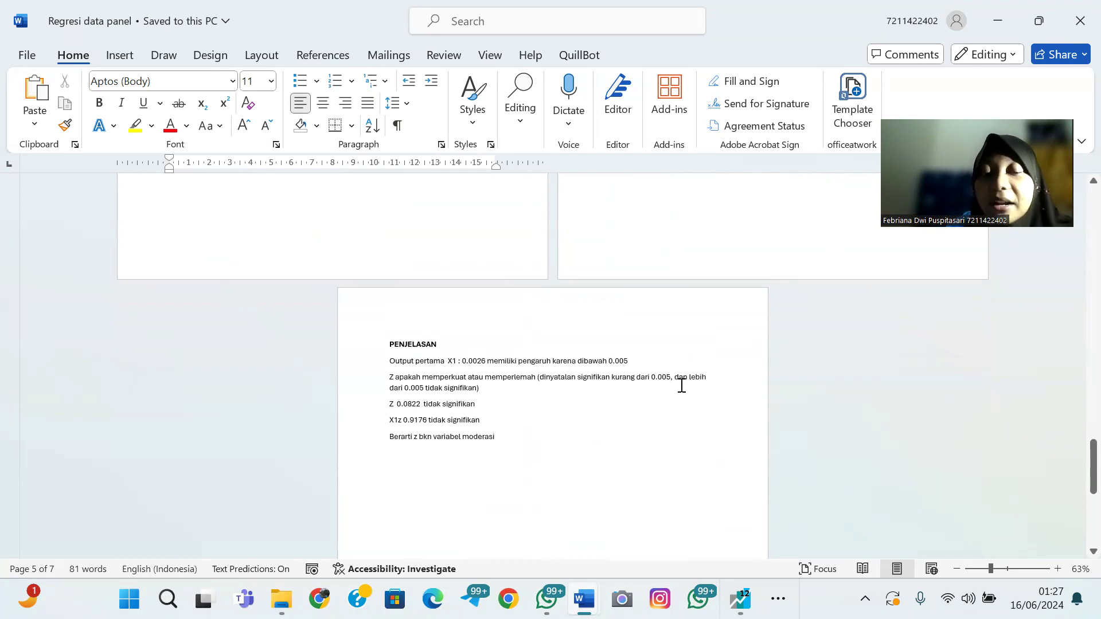
Examine the SIZE_Z_ probability in Output ke 2 and the X1Z probability in Output ke 3 against the PENJELASAN conclusion on moderation
{"action": "scroll", "coordinate": [681, 385], "scroll_direction": "up", "scroll_amount": 10}
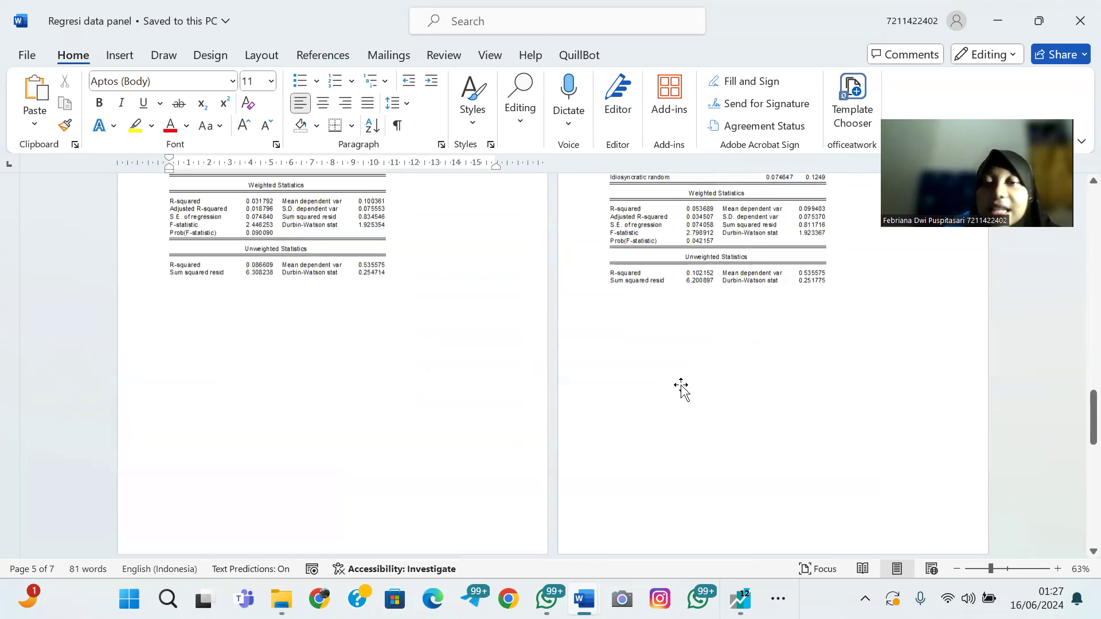
{"action": "scroll", "coordinate": [681, 385], "scroll_direction": "up", "scroll_amount": 5}
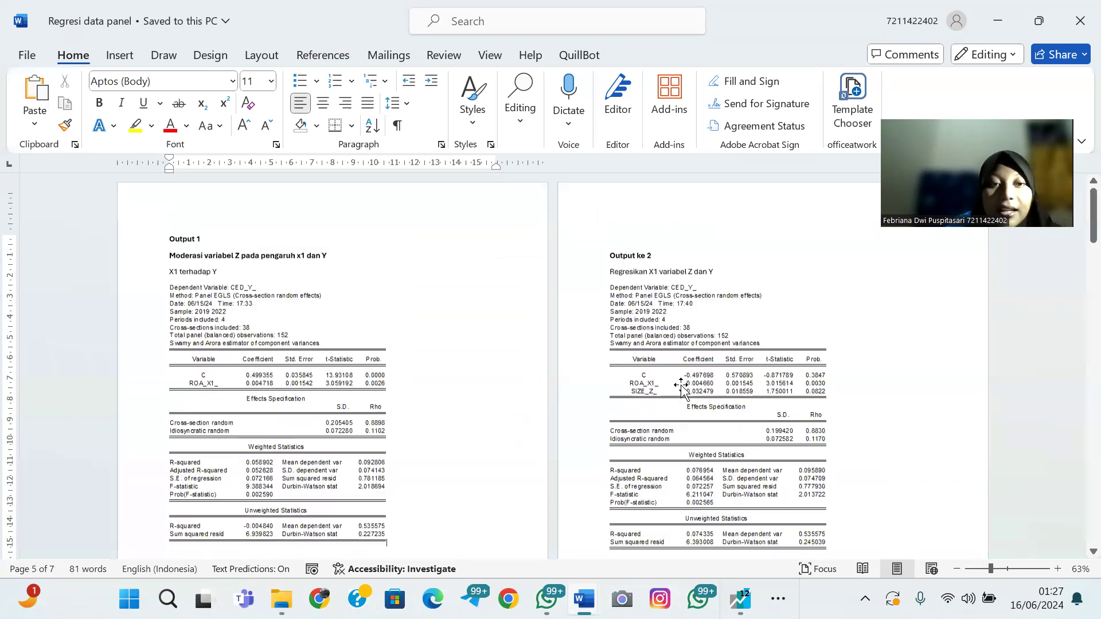
{"action": "scroll", "coordinate": [381, 418], "scroll_direction": "down", "scroll_amount": 6}
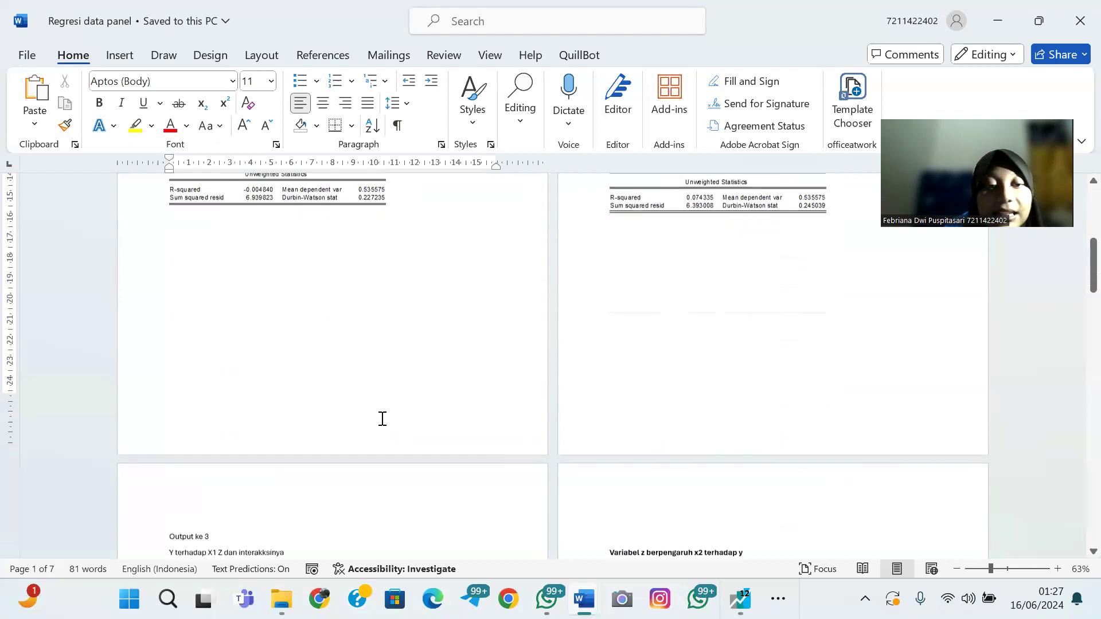
{"action": "scroll", "coordinate": [651, 277], "scroll_direction": "up", "scroll_amount": 4}
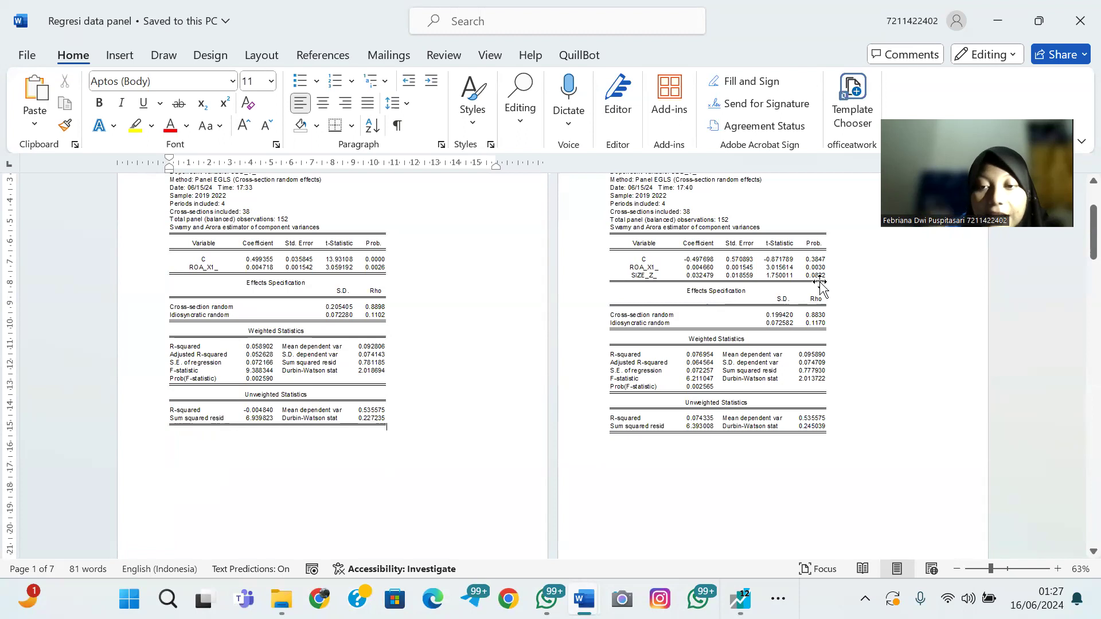
{"action": "scroll", "coordinate": [822, 287], "scroll_direction": "down", "scroll_amount": 5}
{"action": "scroll", "coordinate": [289, 345], "scroll_direction": "down", "scroll_amount": 12}
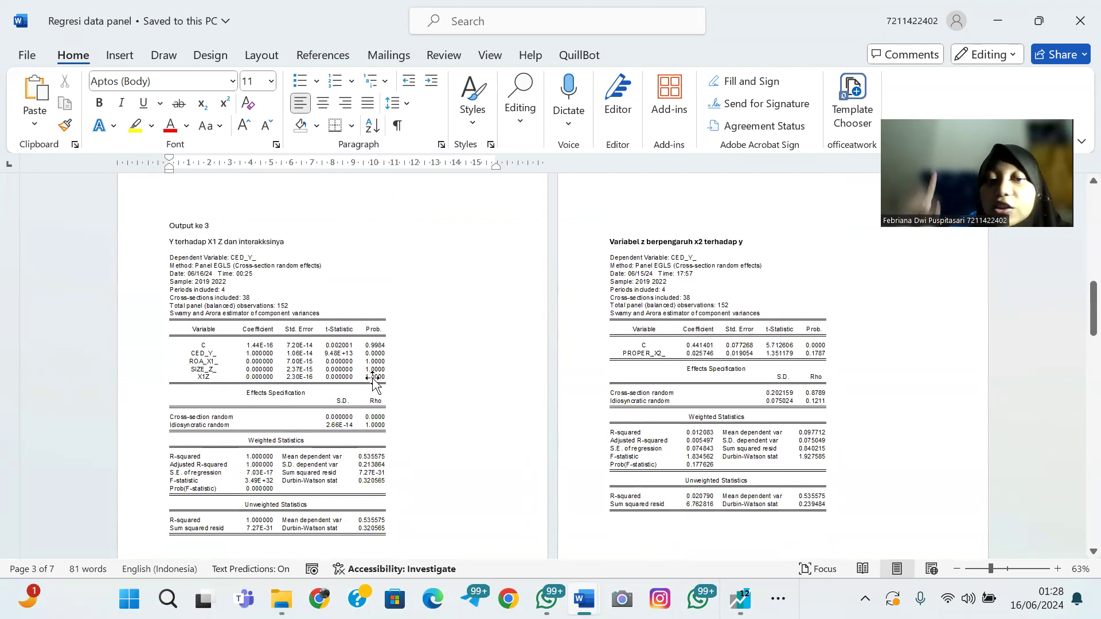
{"action": "scroll", "coordinate": [374, 383], "scroll_direction": "down", "scroll_amount": 1}
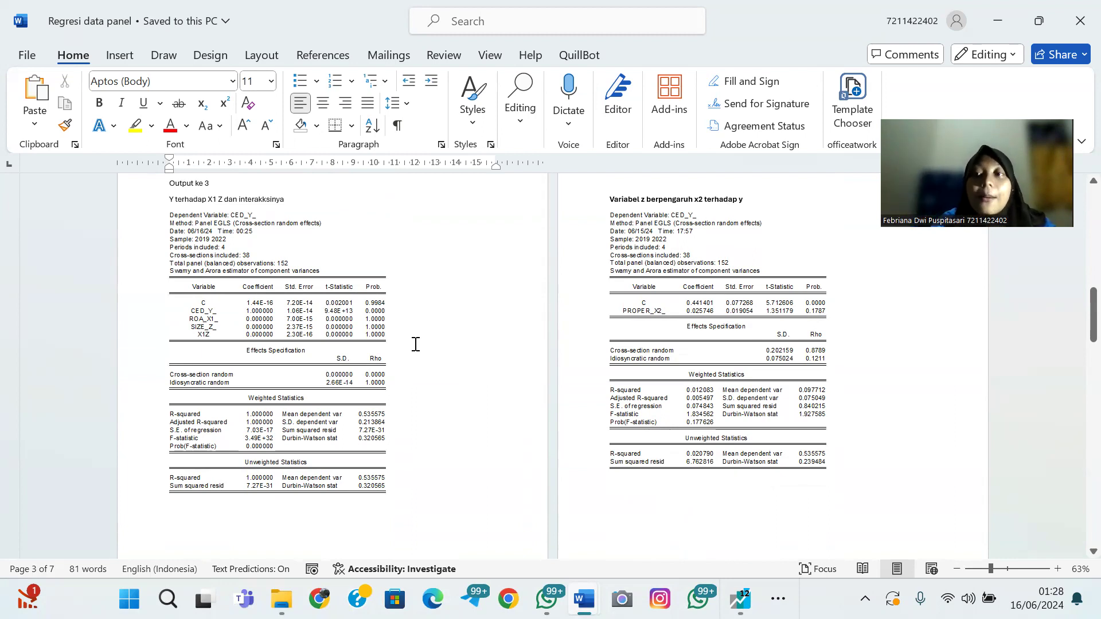
{"action": "scroll", "coordinate": [415, 344], "scroll_direction": "down", "scroll_amount": 10}
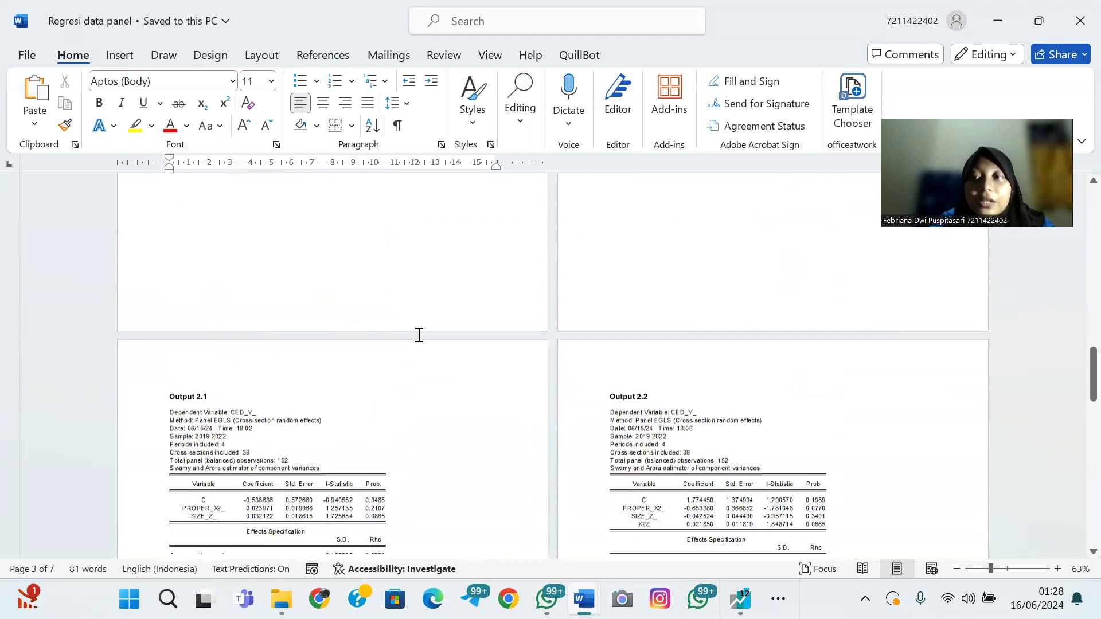
{"action": "scroll", "coordinate": [419, 335], "scroll_direction": "down", "scroll_amount": 10}
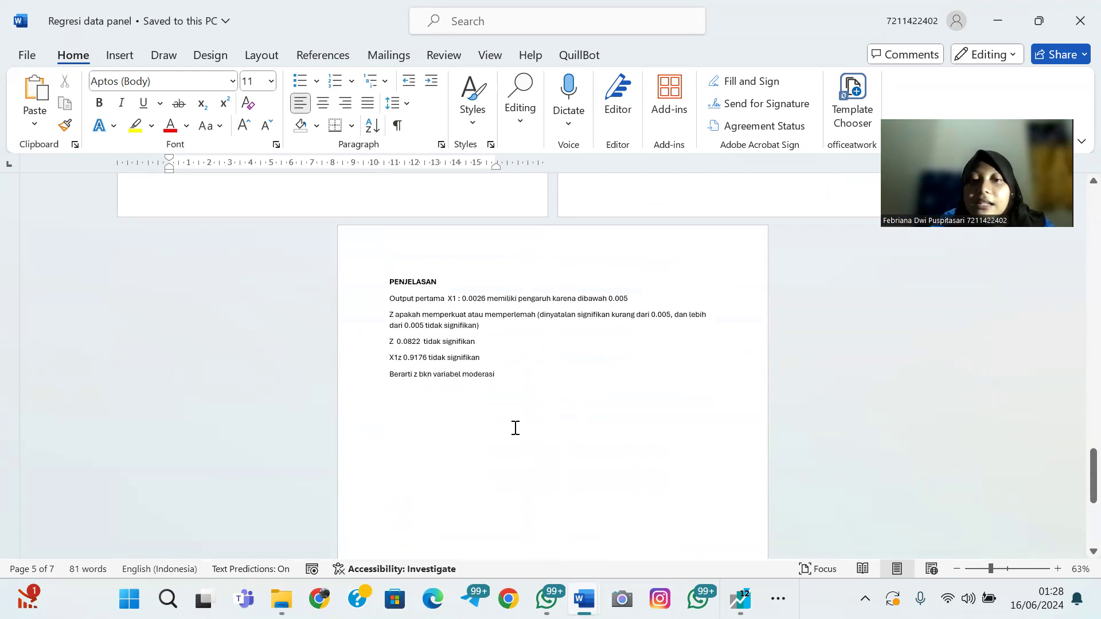
Examine the PROPER_X2_, SIZE_Z_ and X2Z probabilities in the x2-on-y output, Output 2.1 and Output 2.2
{"action": "scroll", "coordinate": [502, 374], "scroll_direction": "up", "scroll_amount": 15}
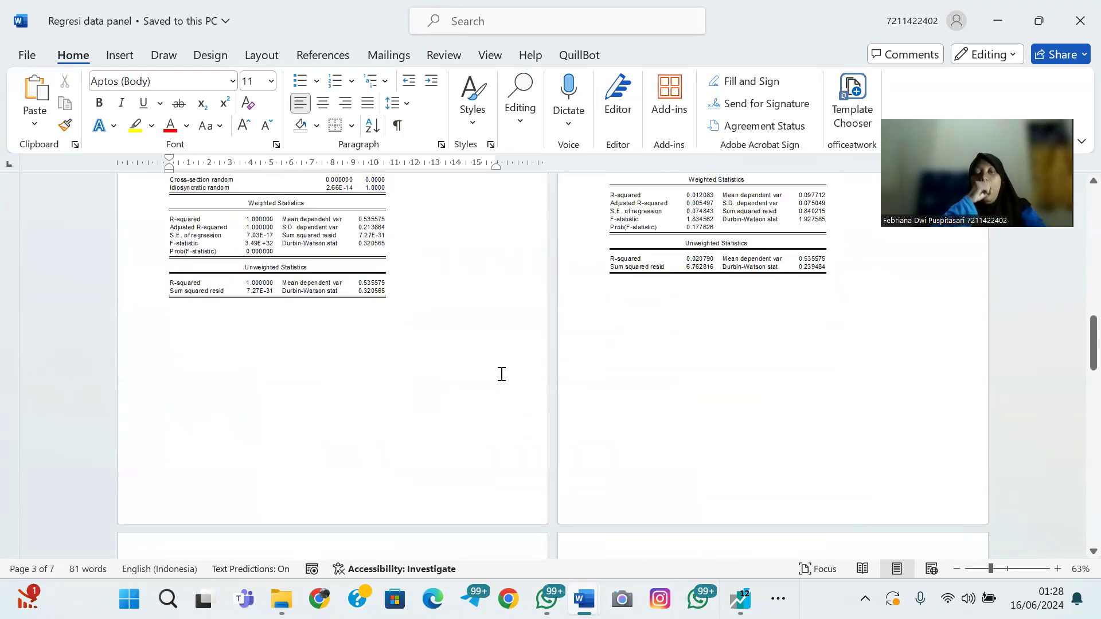
{"action": "scroll", "coordinate": [502, 374], "scroll_direction": "down", "scroll_amount": 3}
{"action": "scroll", "coordinate": [502, 374], "scroll_direction": "down", "scroll_amount": 3}
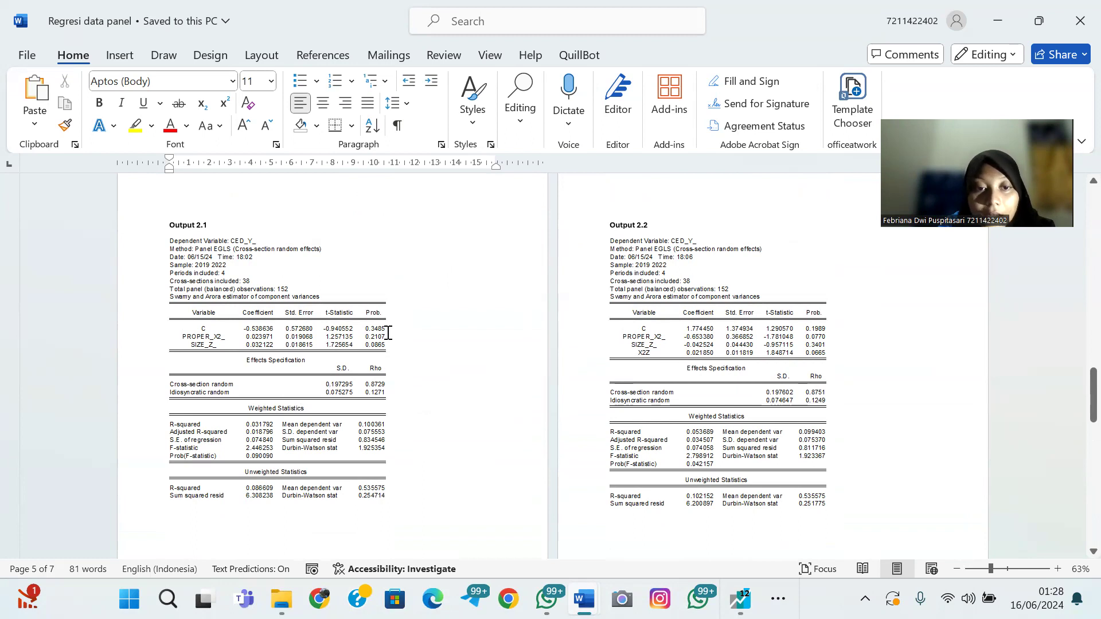
{"action": "scroll", "coordinate": [388, 332], "scroll_direction": "up", "scroll_amount": 3}
{"action": "scroll", "coordinate": [388, 333], "scroll_direction": "down", "scroll_amount": 1}
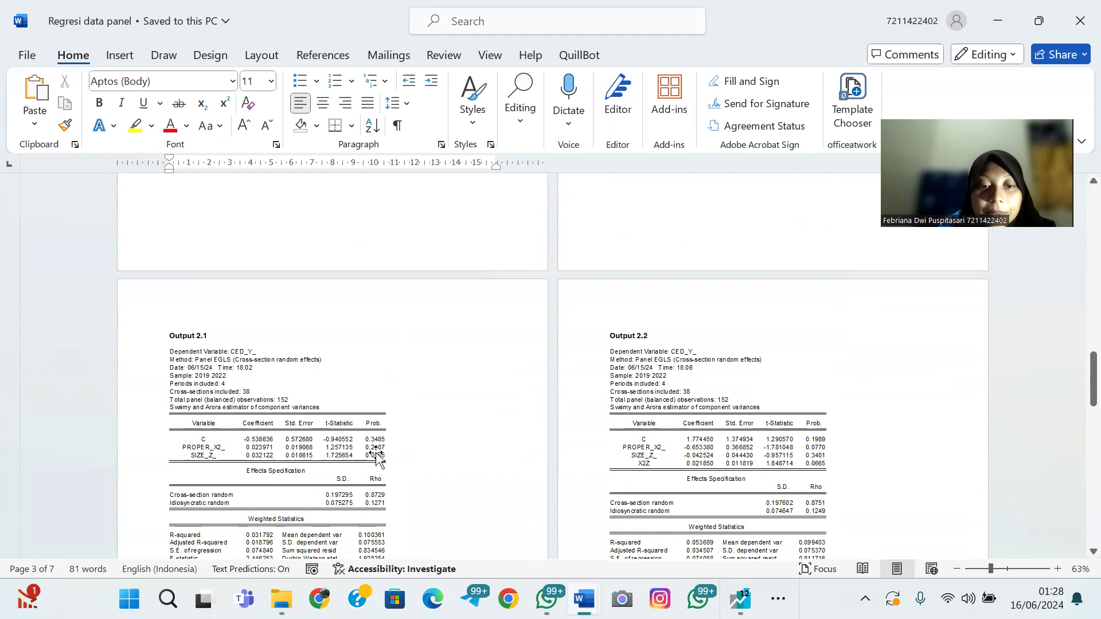
{"action": "scroll", "coordinate": [474, 366], "scroll_direction": "down", "scroll_amount": 15}
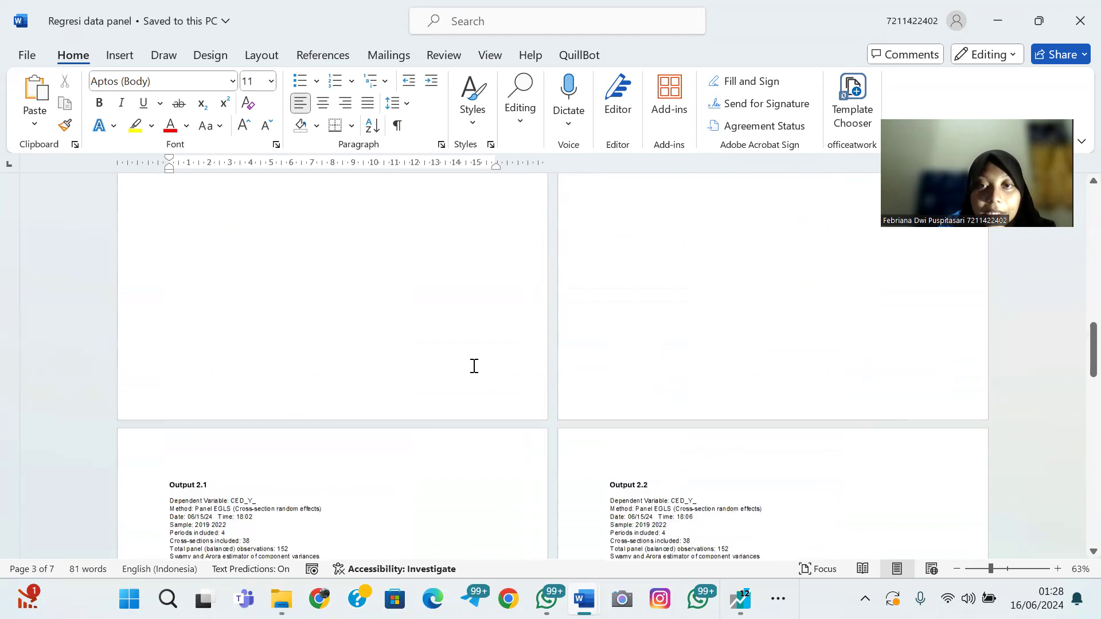
{"action": "scroll", "coordinate": [474, 365], "scroll_direction": "up", "scroll_amount": 4}
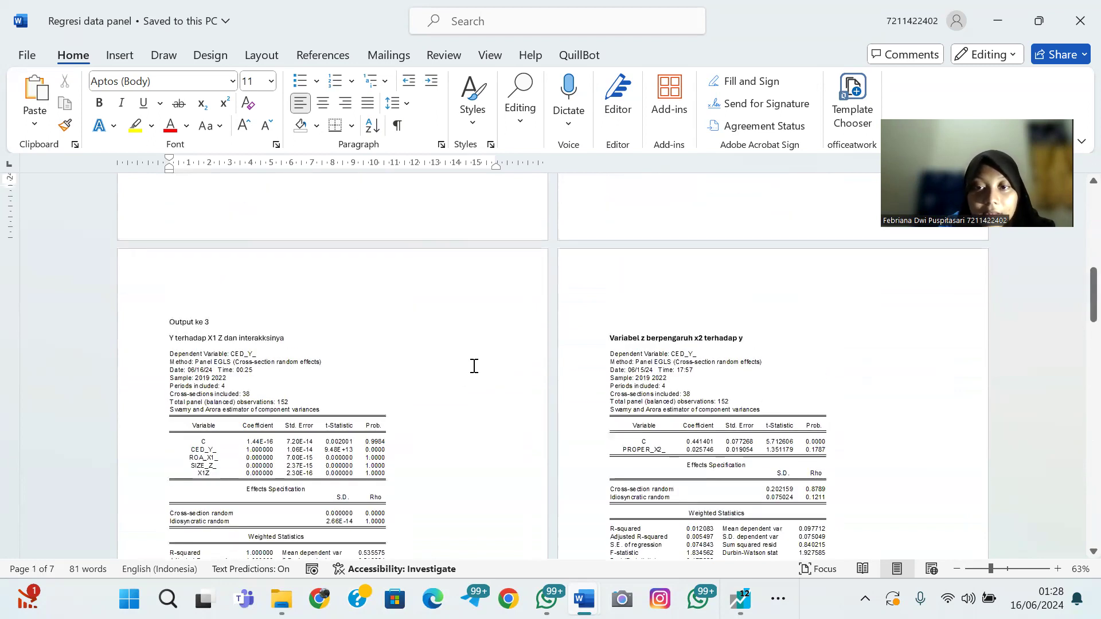
{"action": "scroll", "coordinate": [474, 366], "scroll_direction": "down", "scroll_amount": 1}
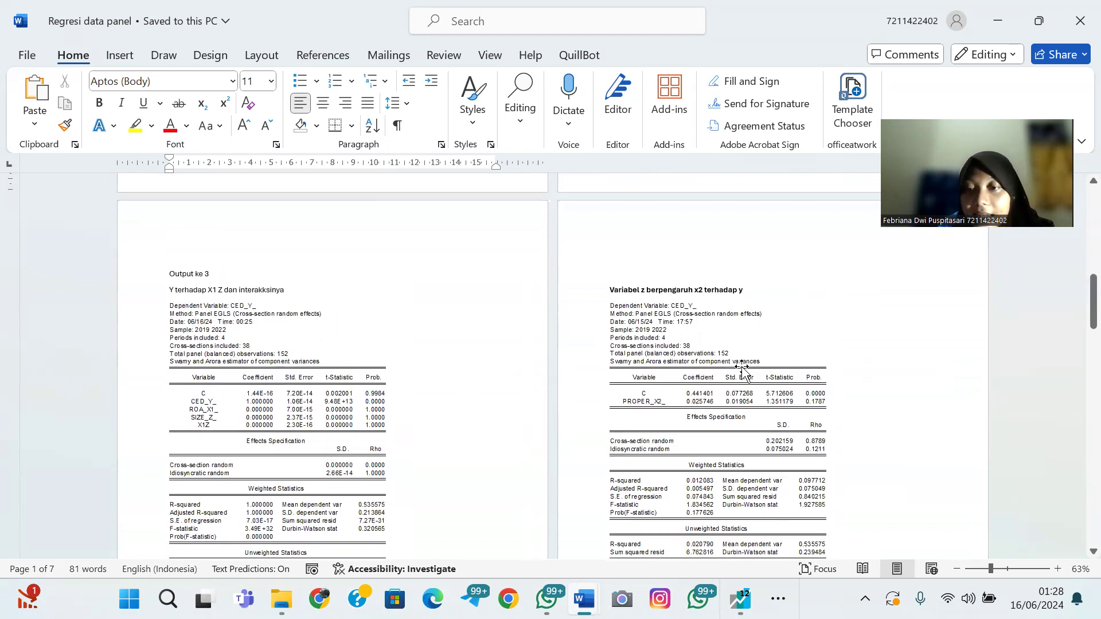
{"action": "scroll", "coordinate": [743, 370], "scroll_direction": "down", "scroll_amount": 1}
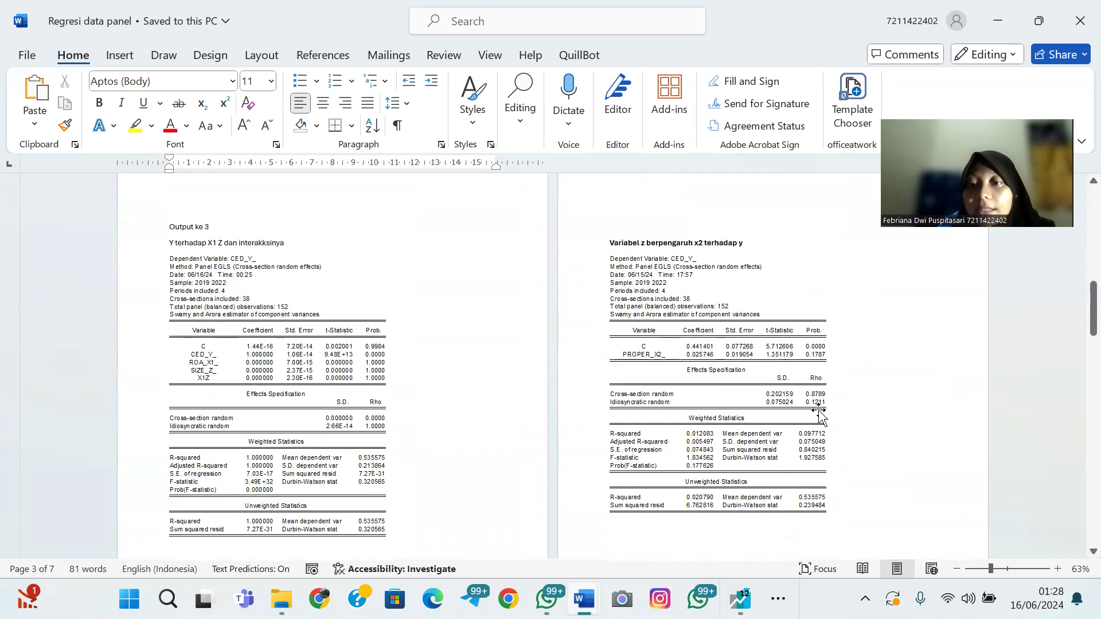
{"action": "scroll", "coordinate": [862, 381], "scroll_direction": "down", "scroll_amount": 5}
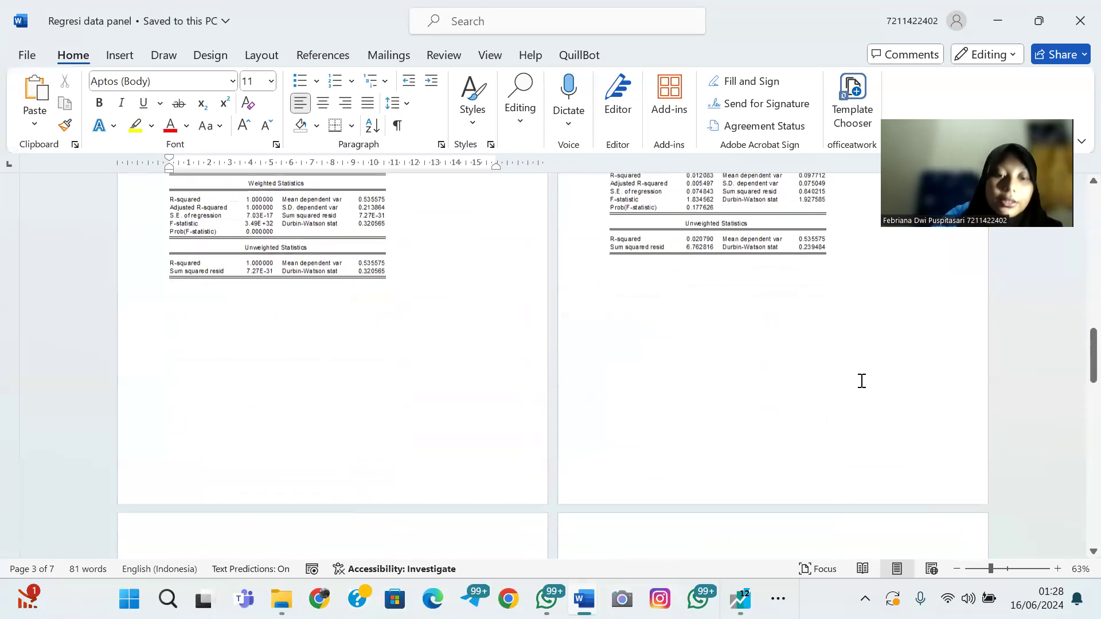
{"action": "scroll", "coordinate": [861, 381], "scroll_direction": "down", "scroll_amount": 5}
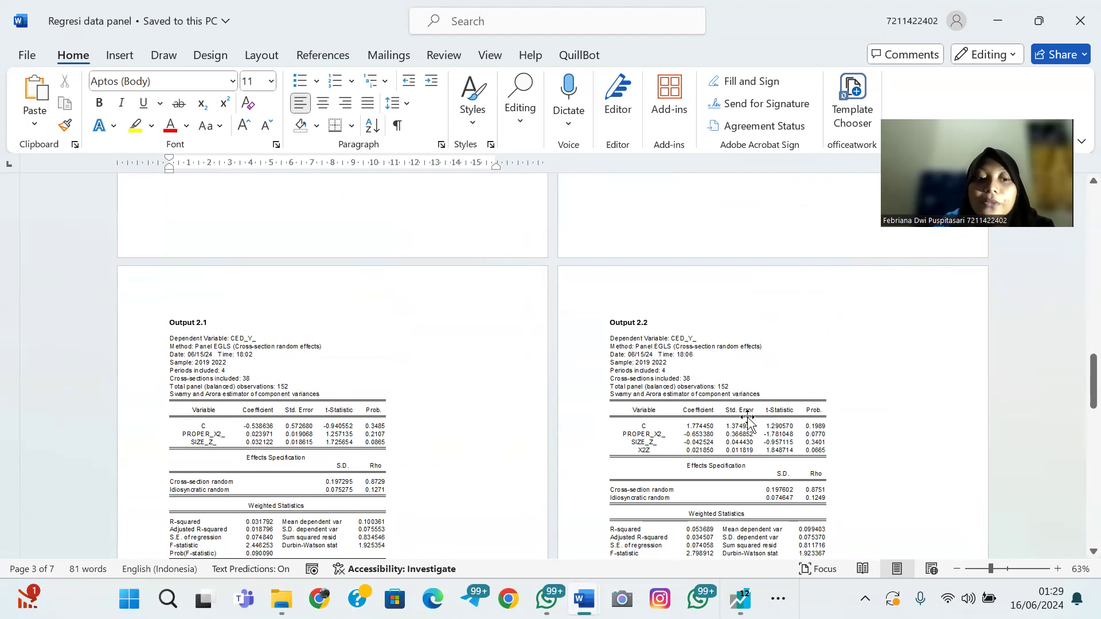
{"action": "scroll", "coordinate": [748, 422], "scroll_direction": "down", "scroll_amount": 5}
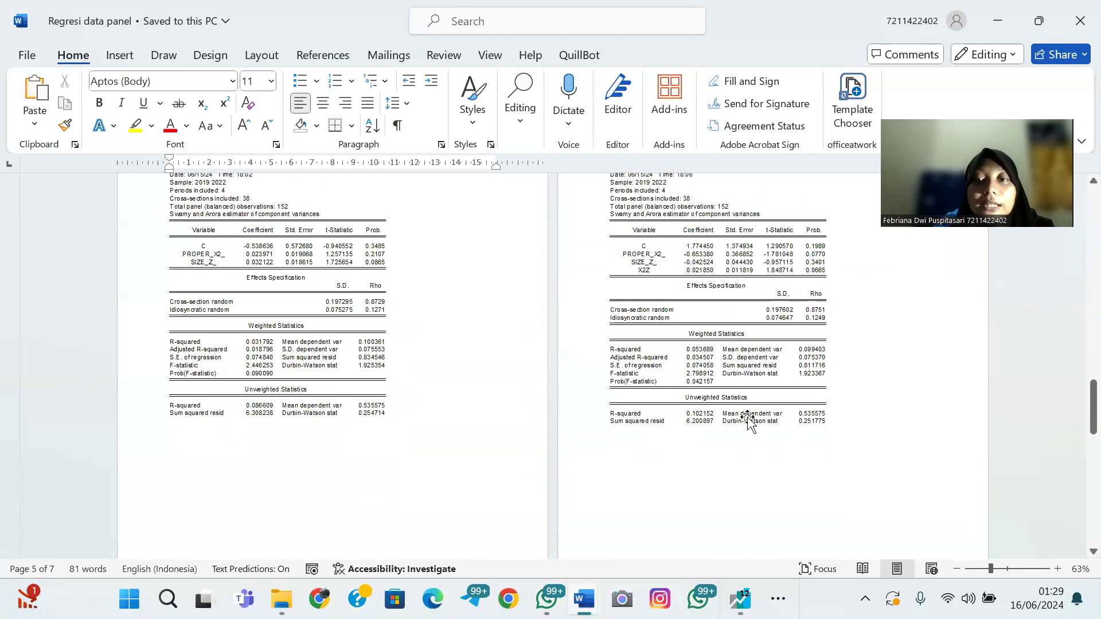
{"action": "scroll", "coordinate": [748, 421], "scroll_direction": "down", "scroll_amount": 3}
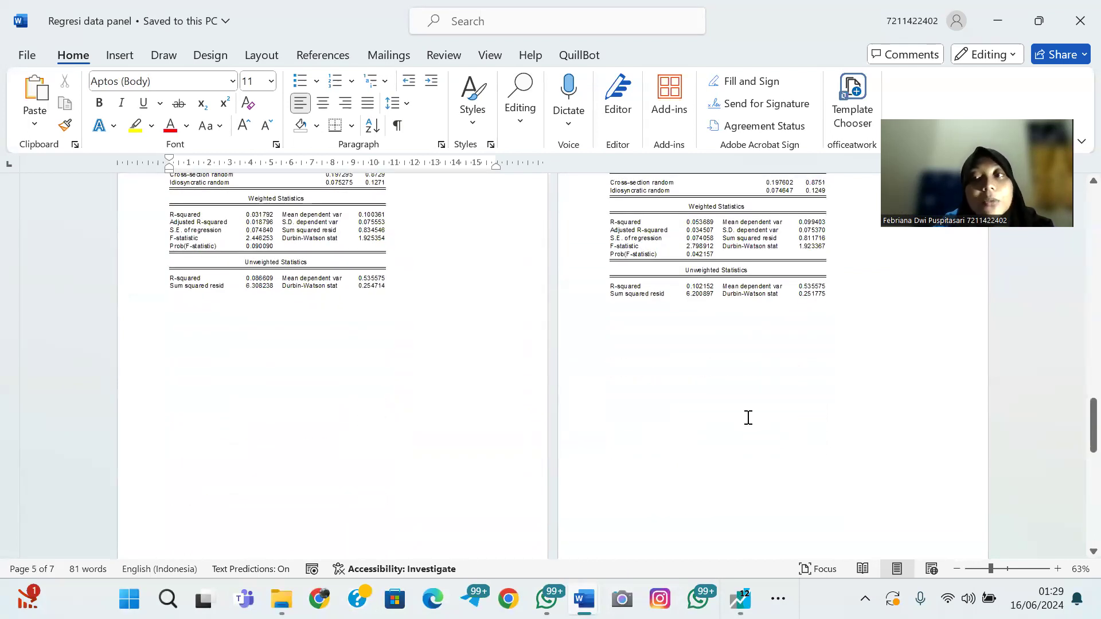